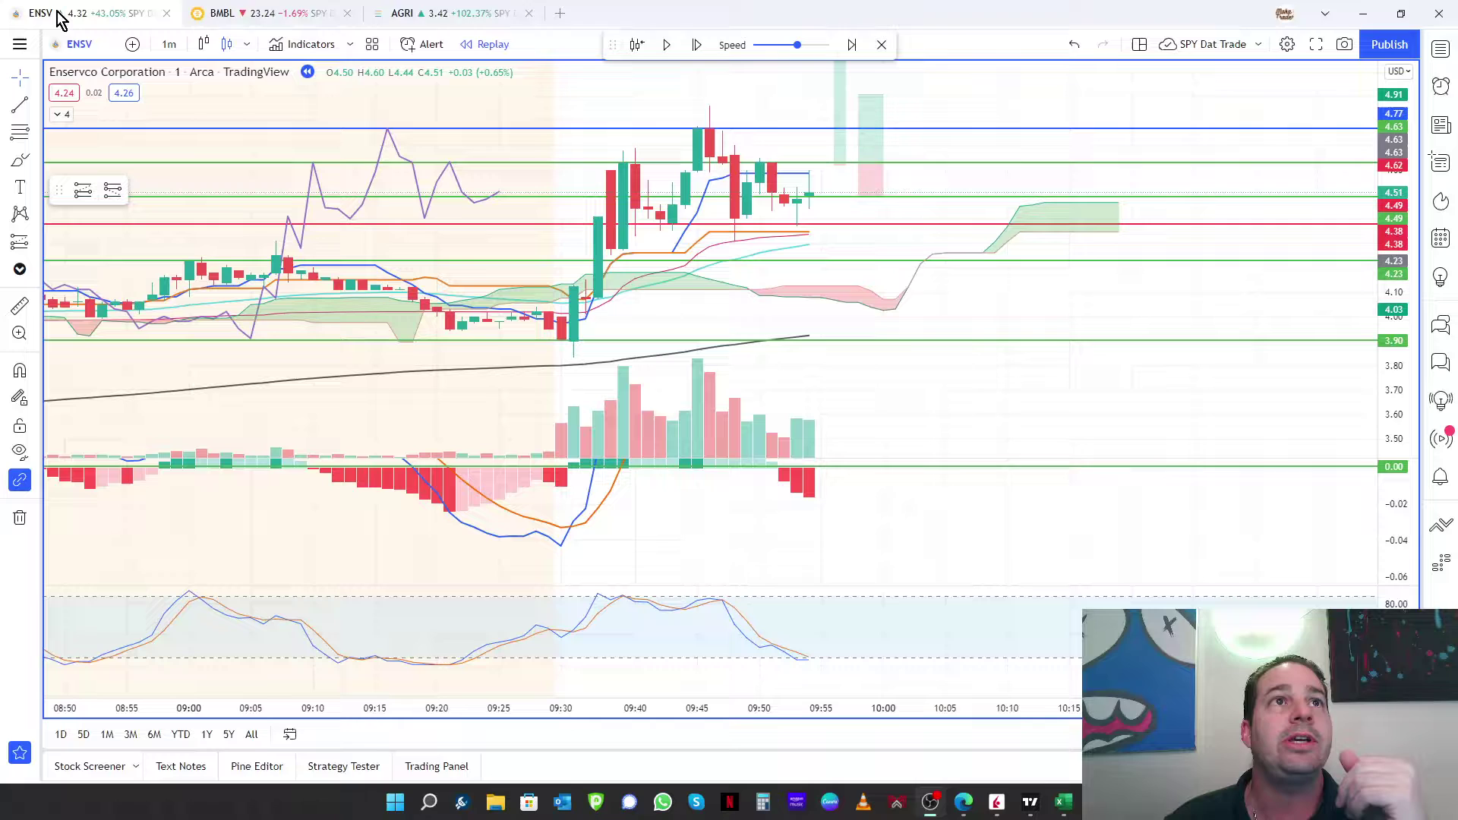
Zoom and pan the ENSV chart from 09:00, and compress the MACD scale to about 0.10 to -0.05.
{"action": "left_click_drag", "start_coordinate": [994, 296], "coordinate": [986, 299]}
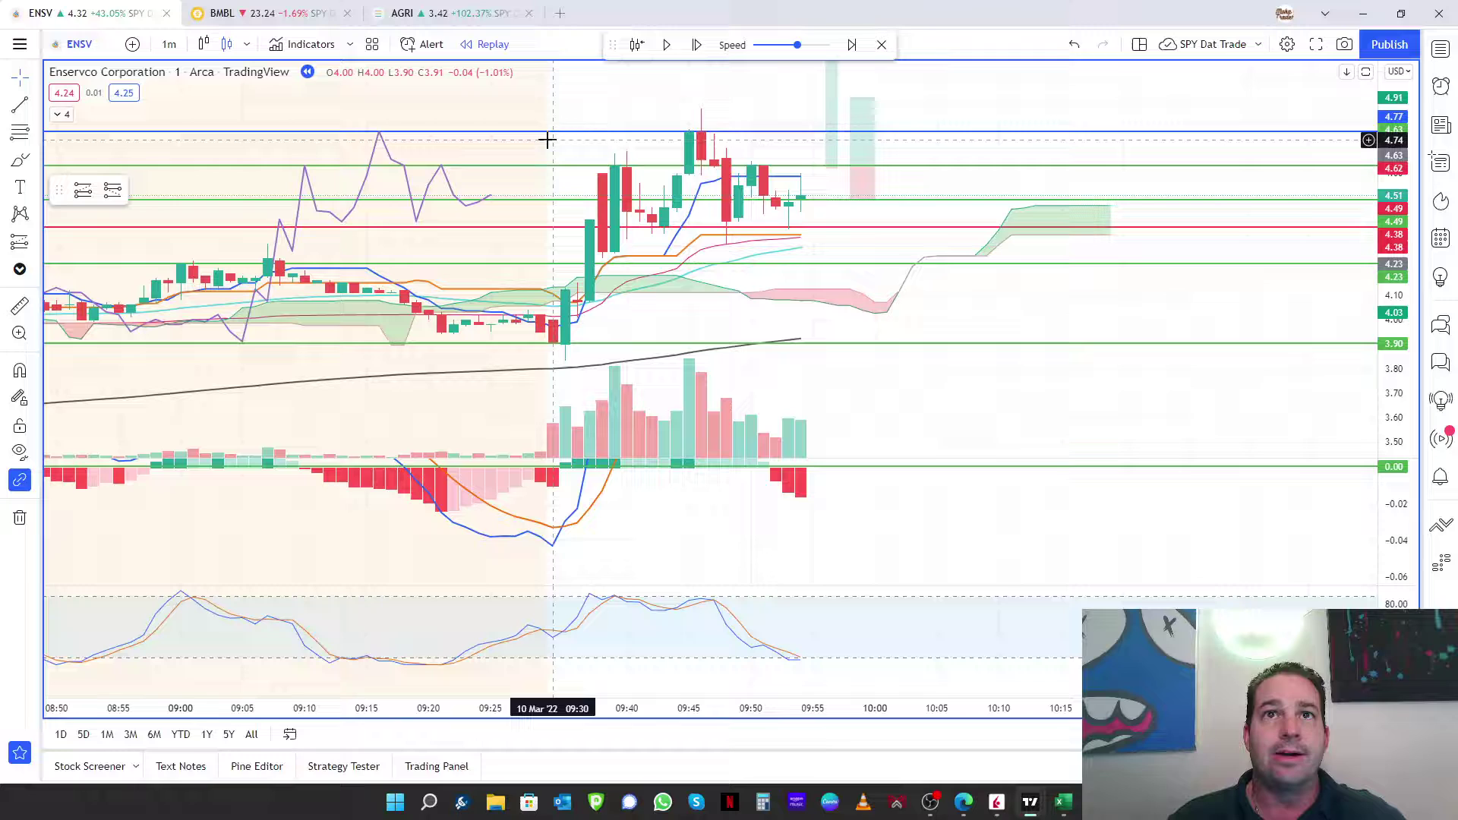
{"action": "scroll", "coordinate": [548, 143], "scroll_direction": "up", "scroll_amount": 1}
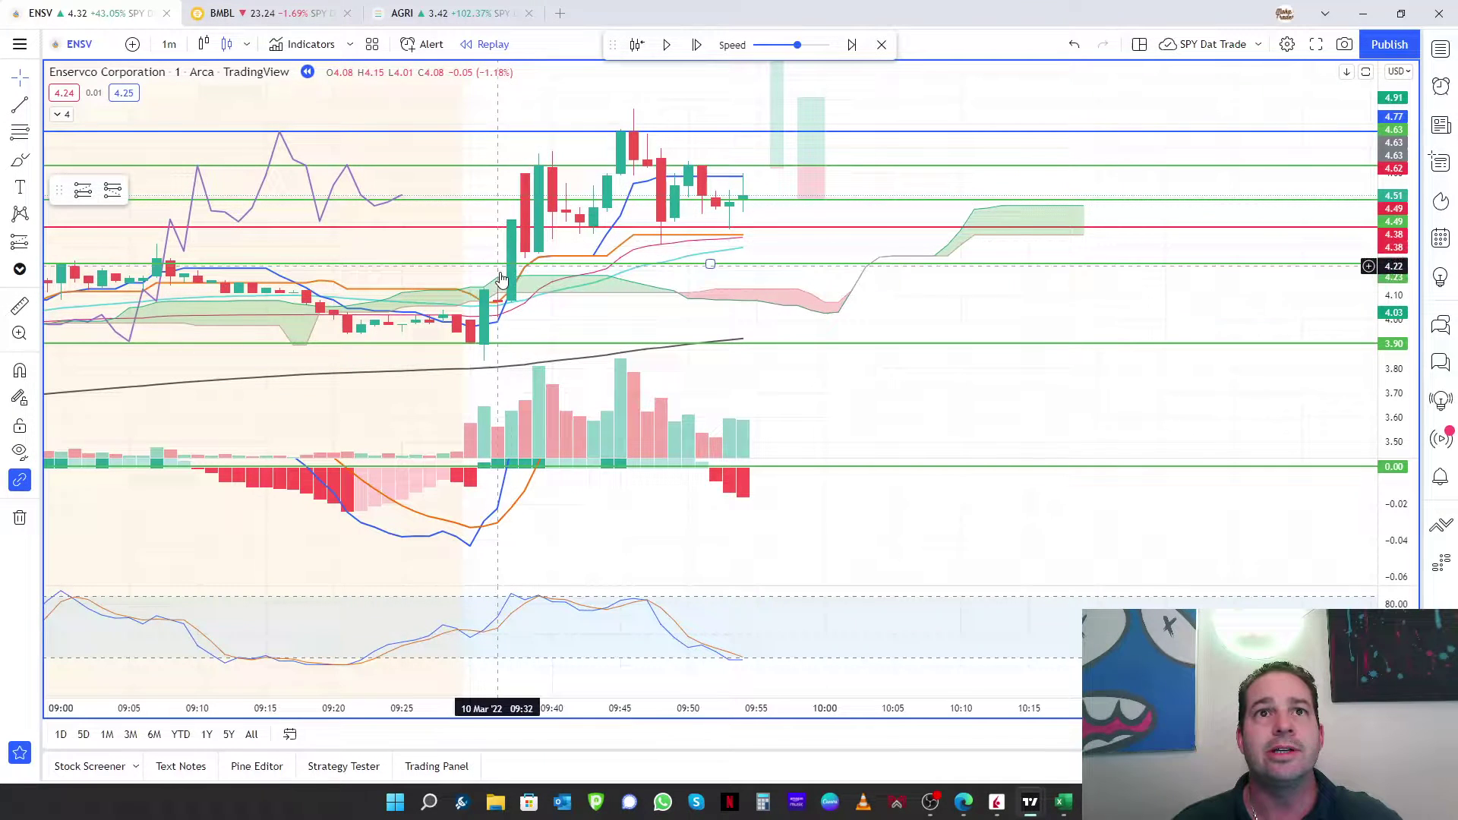
{"action": "left_click_drag", "start_coordinate": [822, 476], "coordinate": [862, 530]}
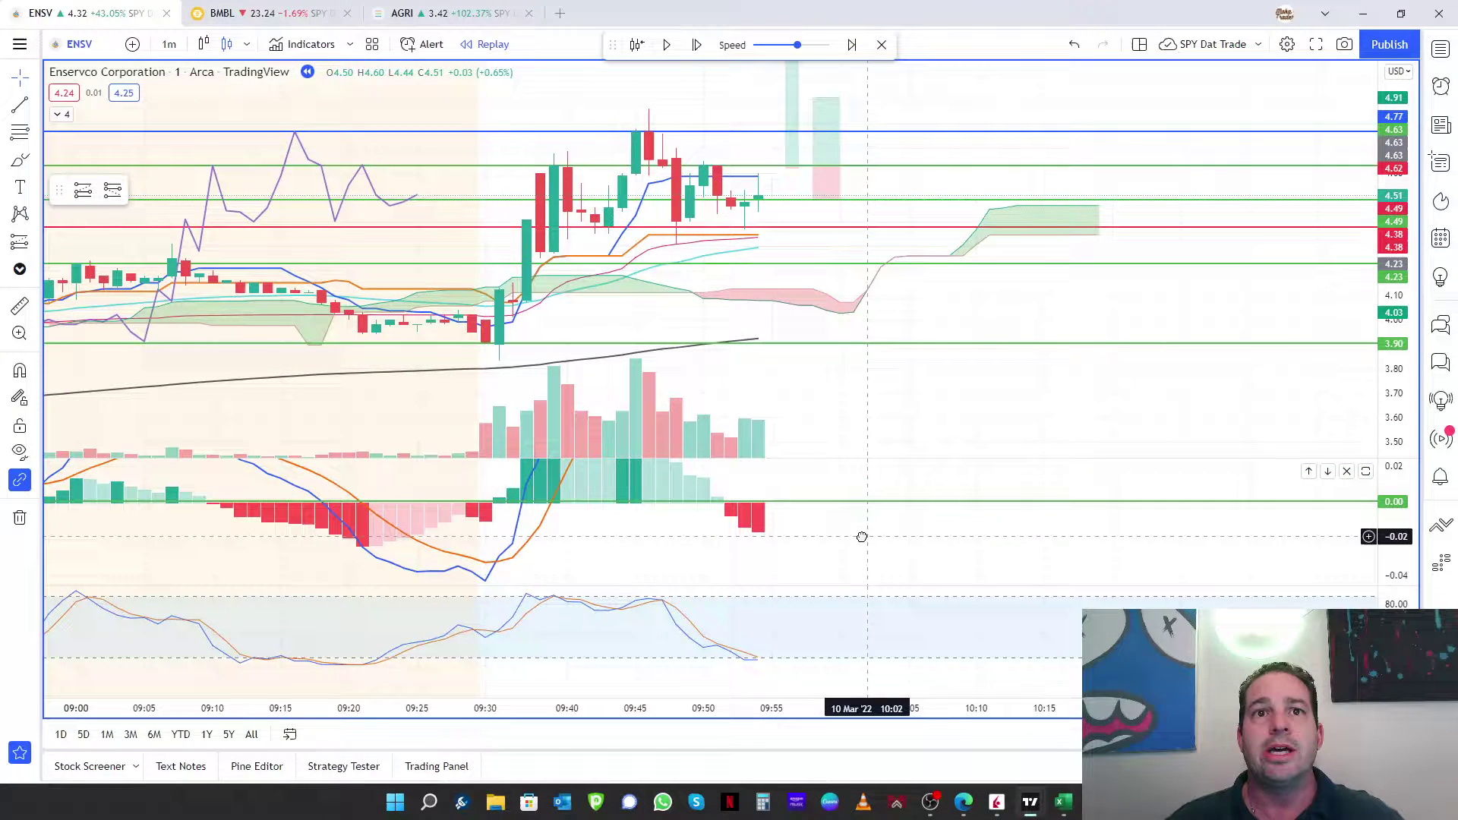
{"action": "left_click_drag", "start_coordinate": [1397, 498], "coordinate": [1404, 539]}
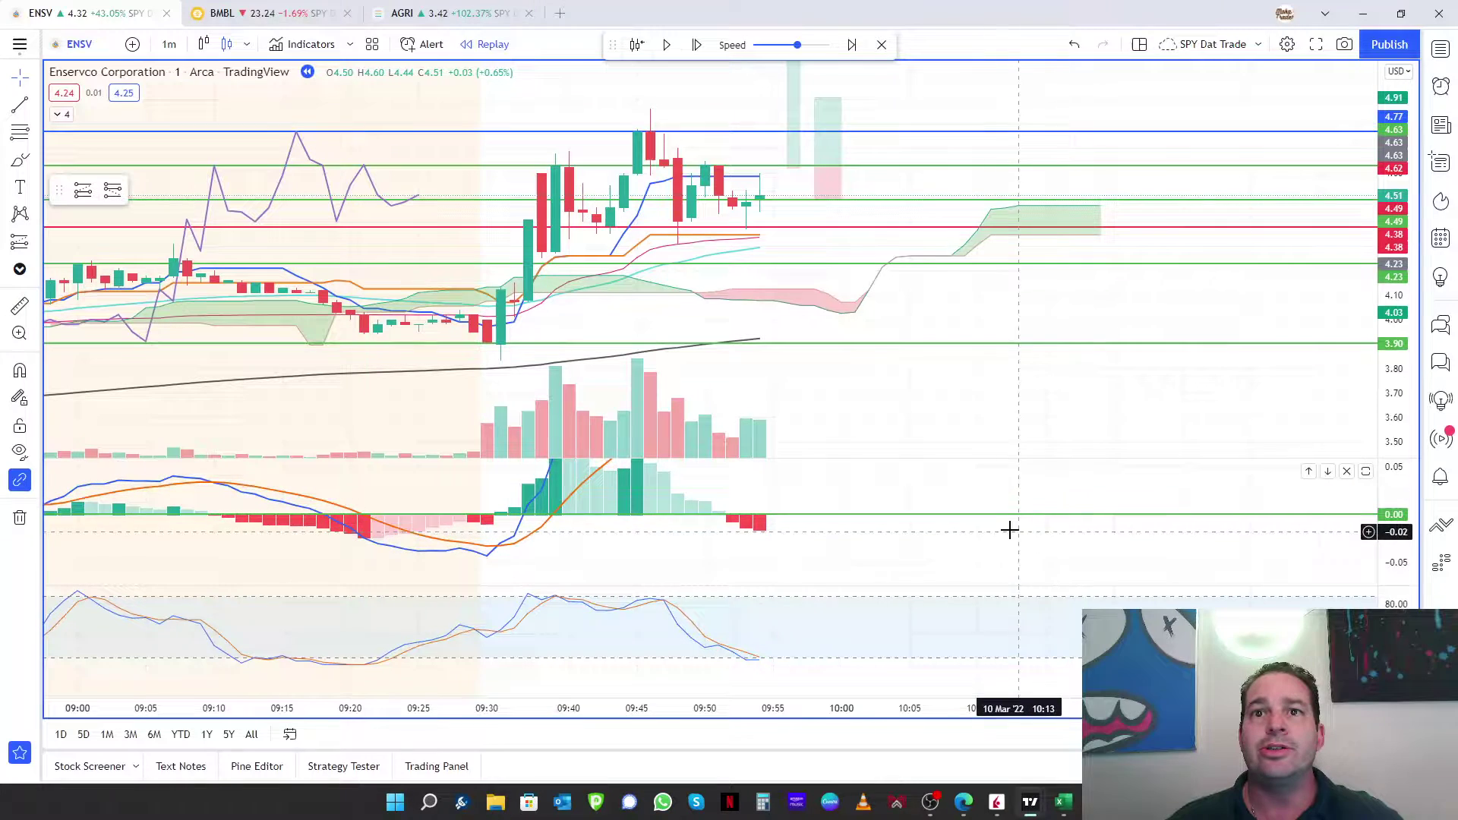
{"action": "left_click_drag", "start_coordinate": [1008, 527], "coordinate": [1015, 576]}
{"action": "left_click_drag", "start_coordinate": [1399, 482], "coordinate": [1401, 524]}
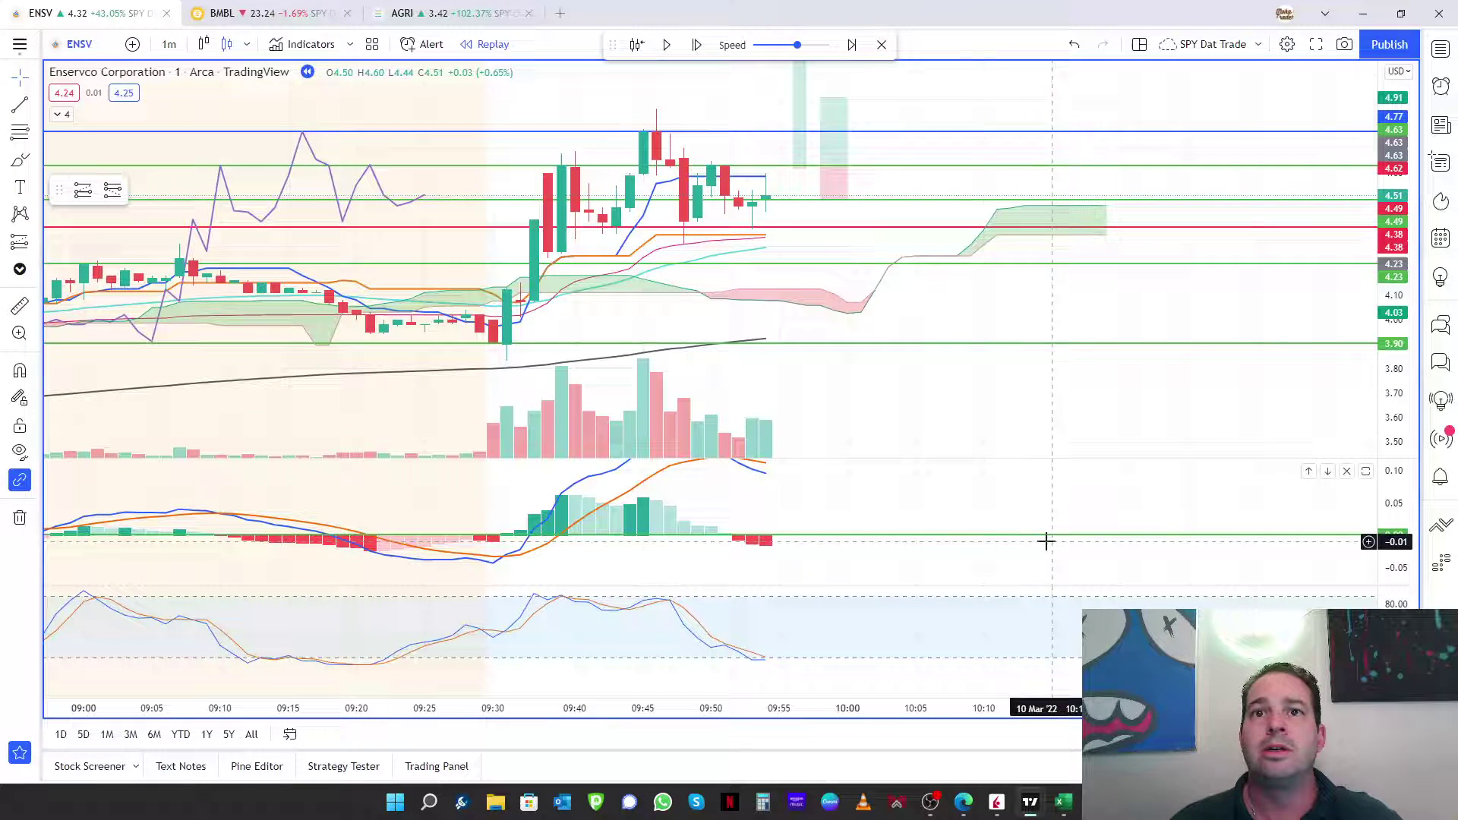
{"action": "left_click_drag", "start_coordinate": [989, 517], "coordinate": [992, 533]}
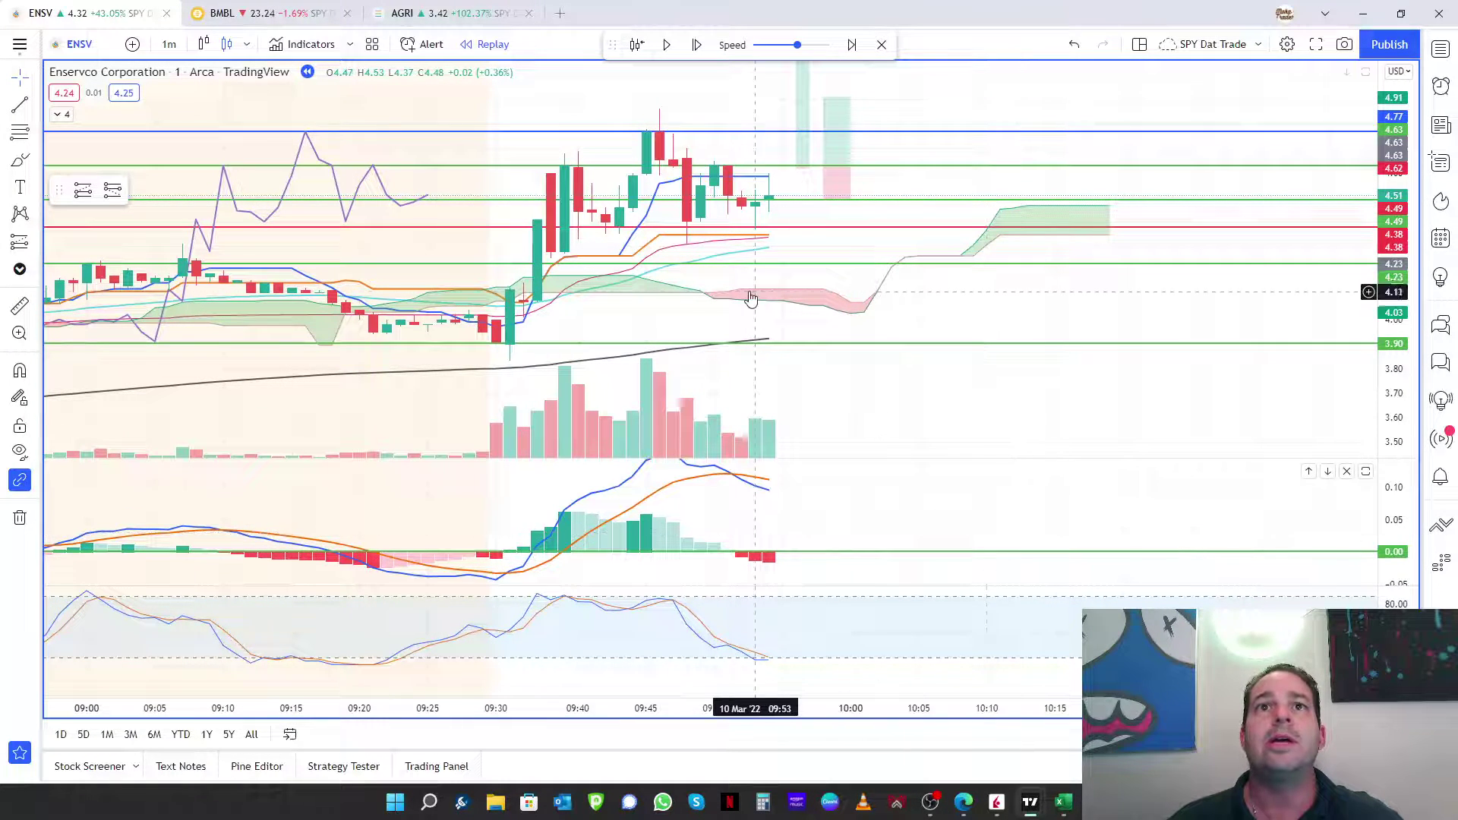
Advance one bar and inspect the long position's target and stop labels and the 4.77 line.
{"action": "left_click", "coordinate": [699, 47]}
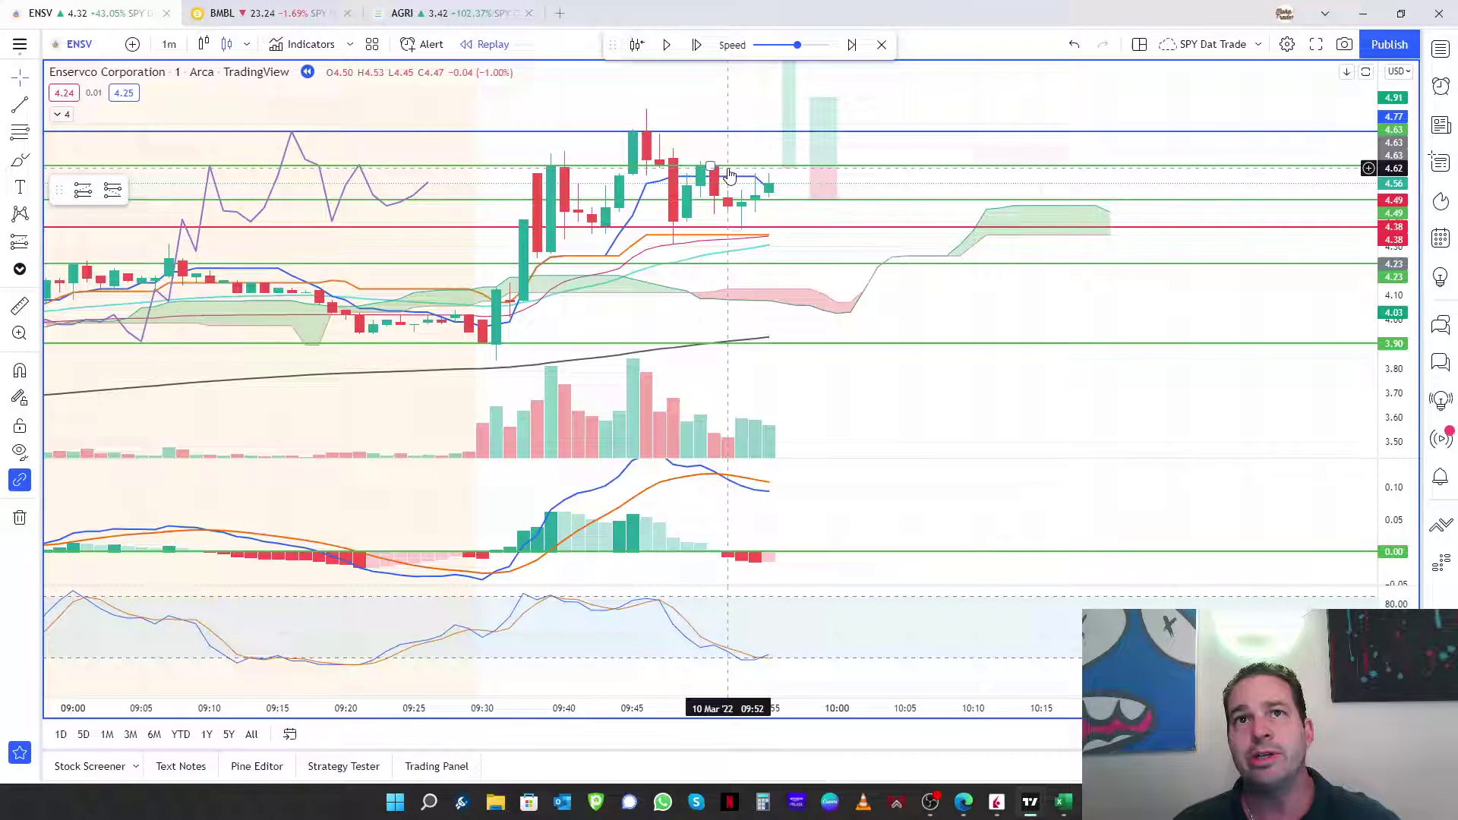
{"action": "left_click", "coordinate": [831, 164]}
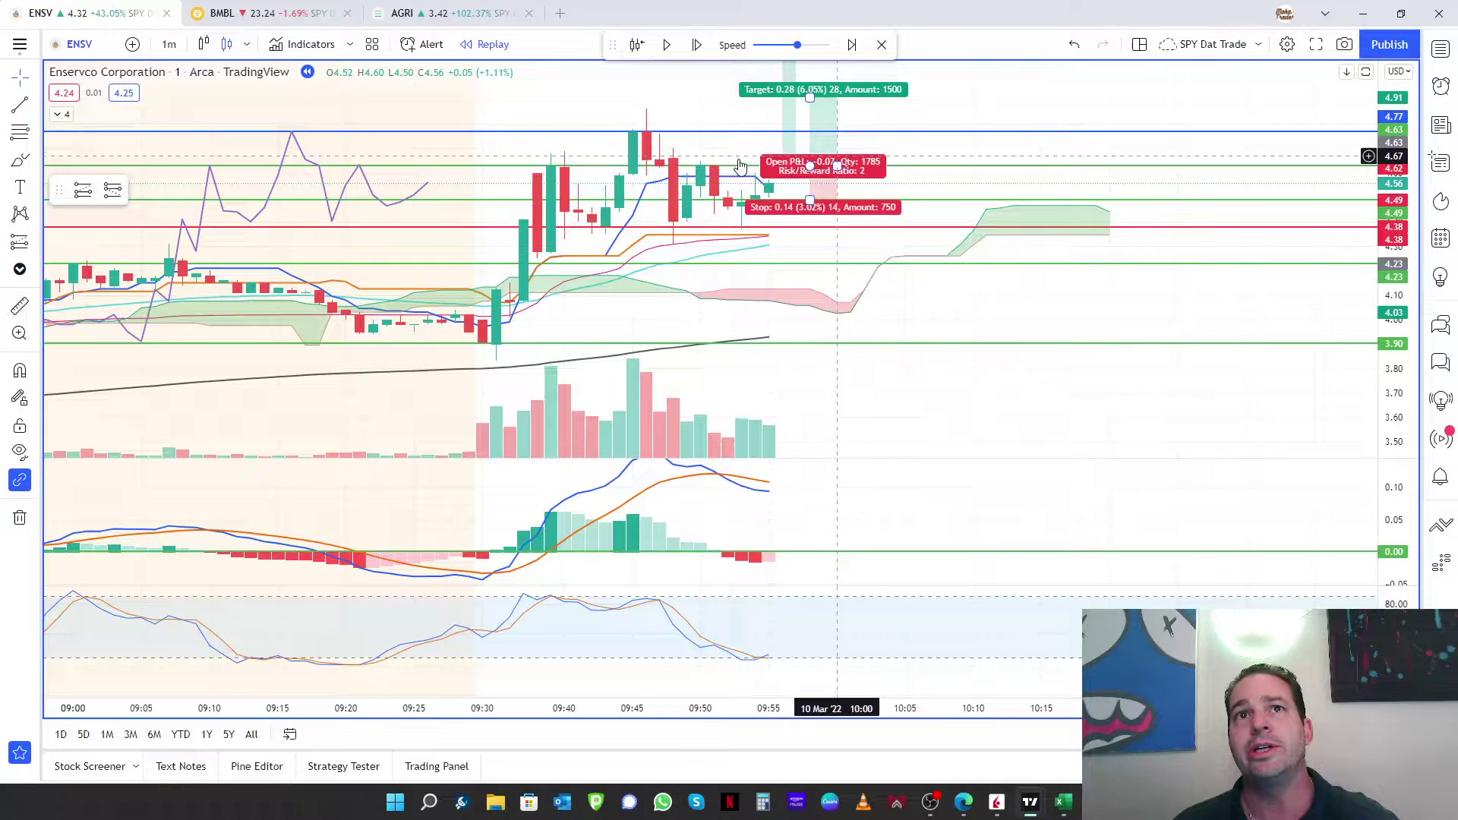
{"action": "left_click", "coordinate": [662, 133]}
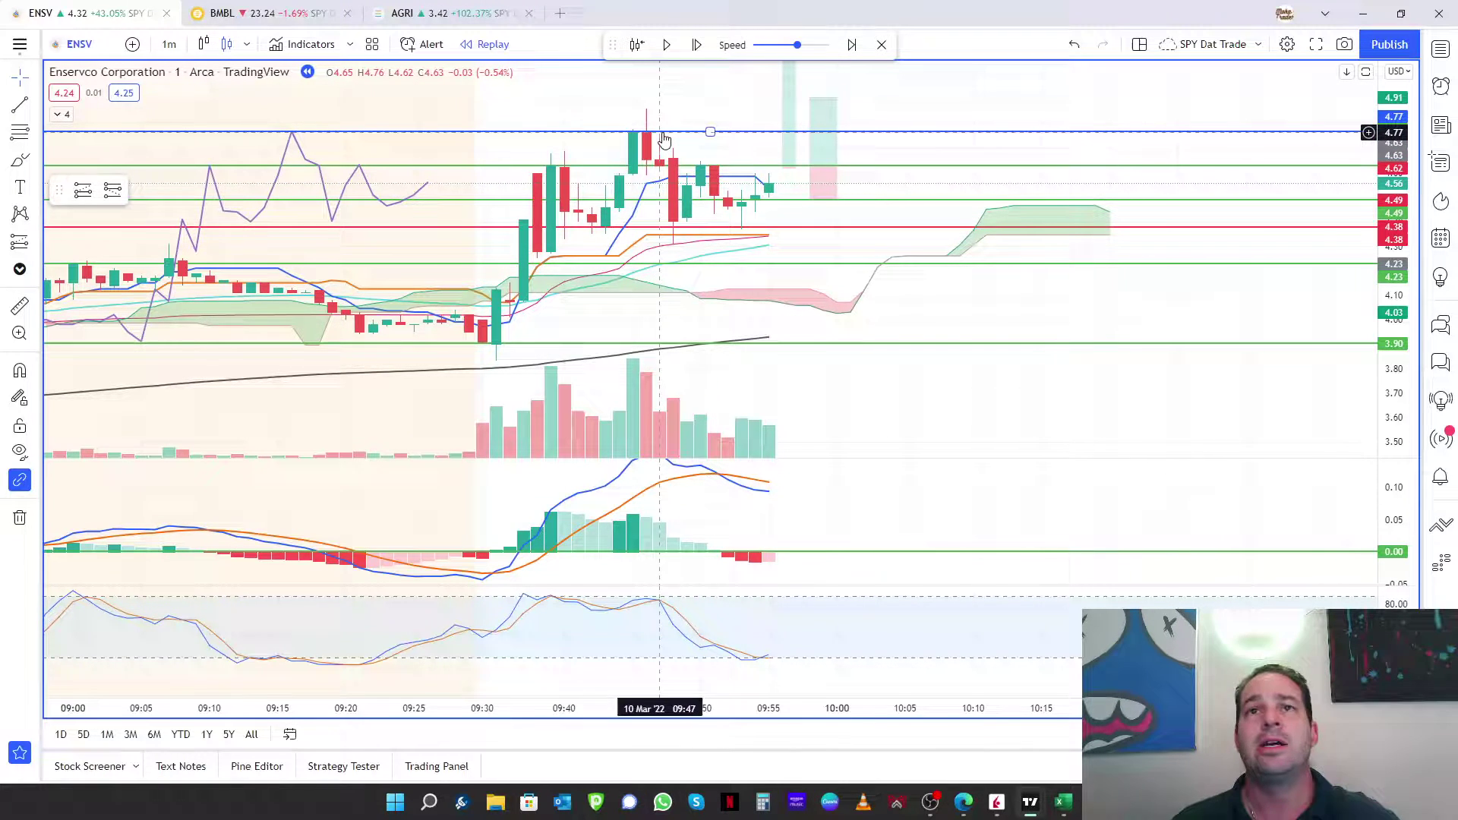
{"action": "left_click", "coordinate": [608, 107]}
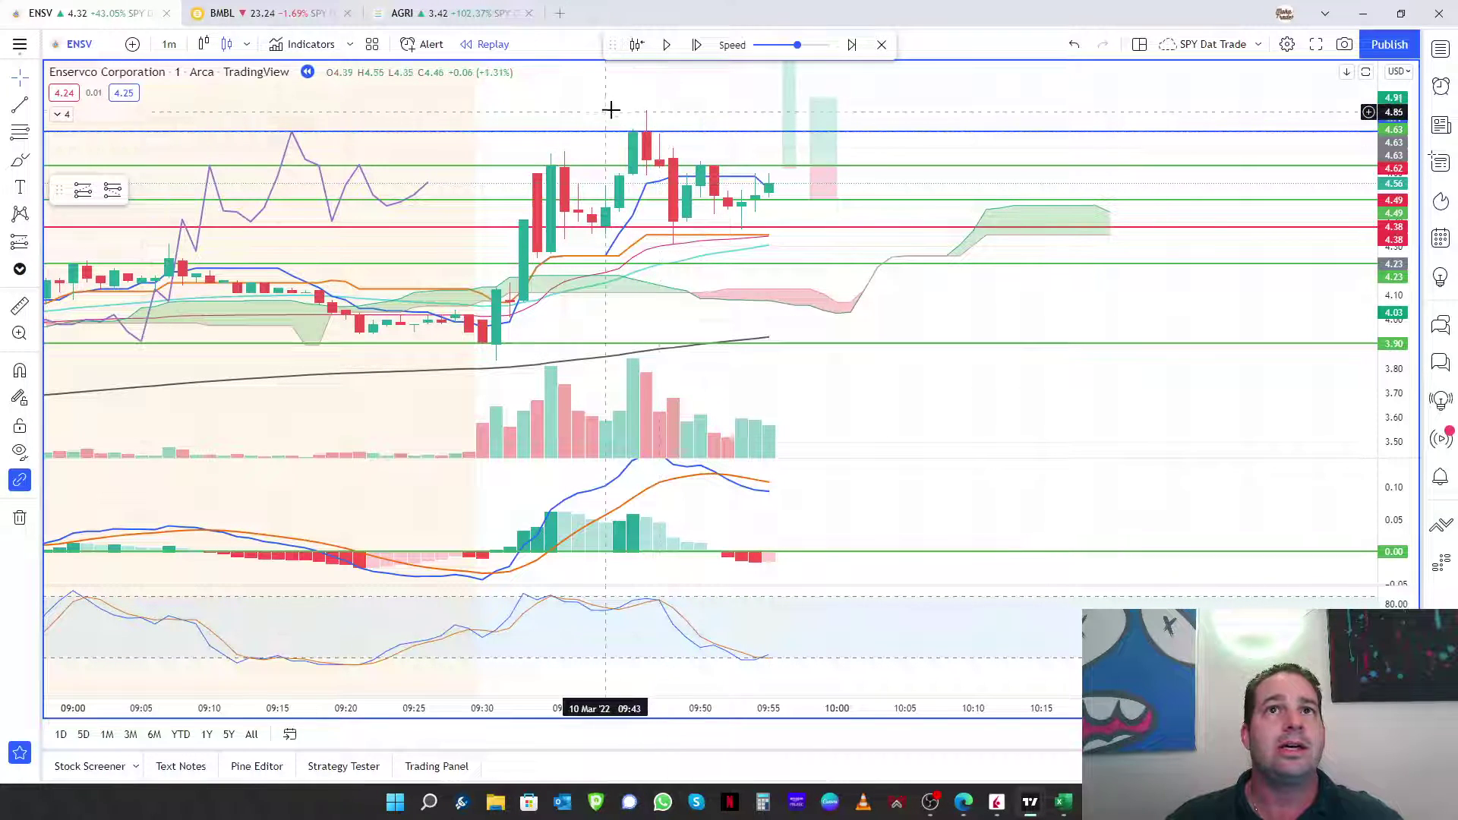
Step to the red 09:56 candle and zoom in on it.
{"action": "left_click", "coordinate": [697, 47]}
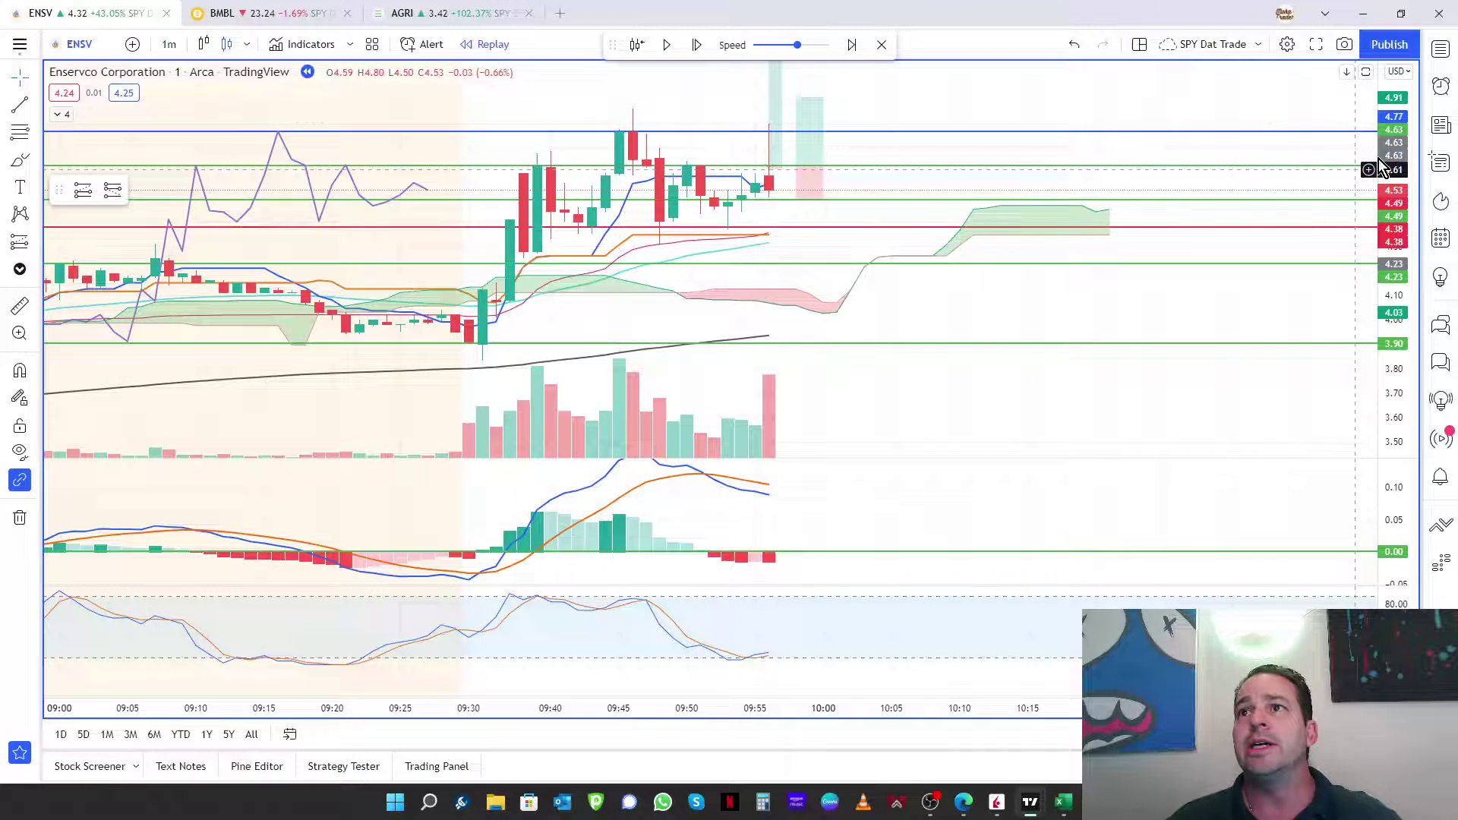
{"action": "scroll", "coordinate": [1330, 211], "scroll_direction": "up", "scroll_amount": 1}
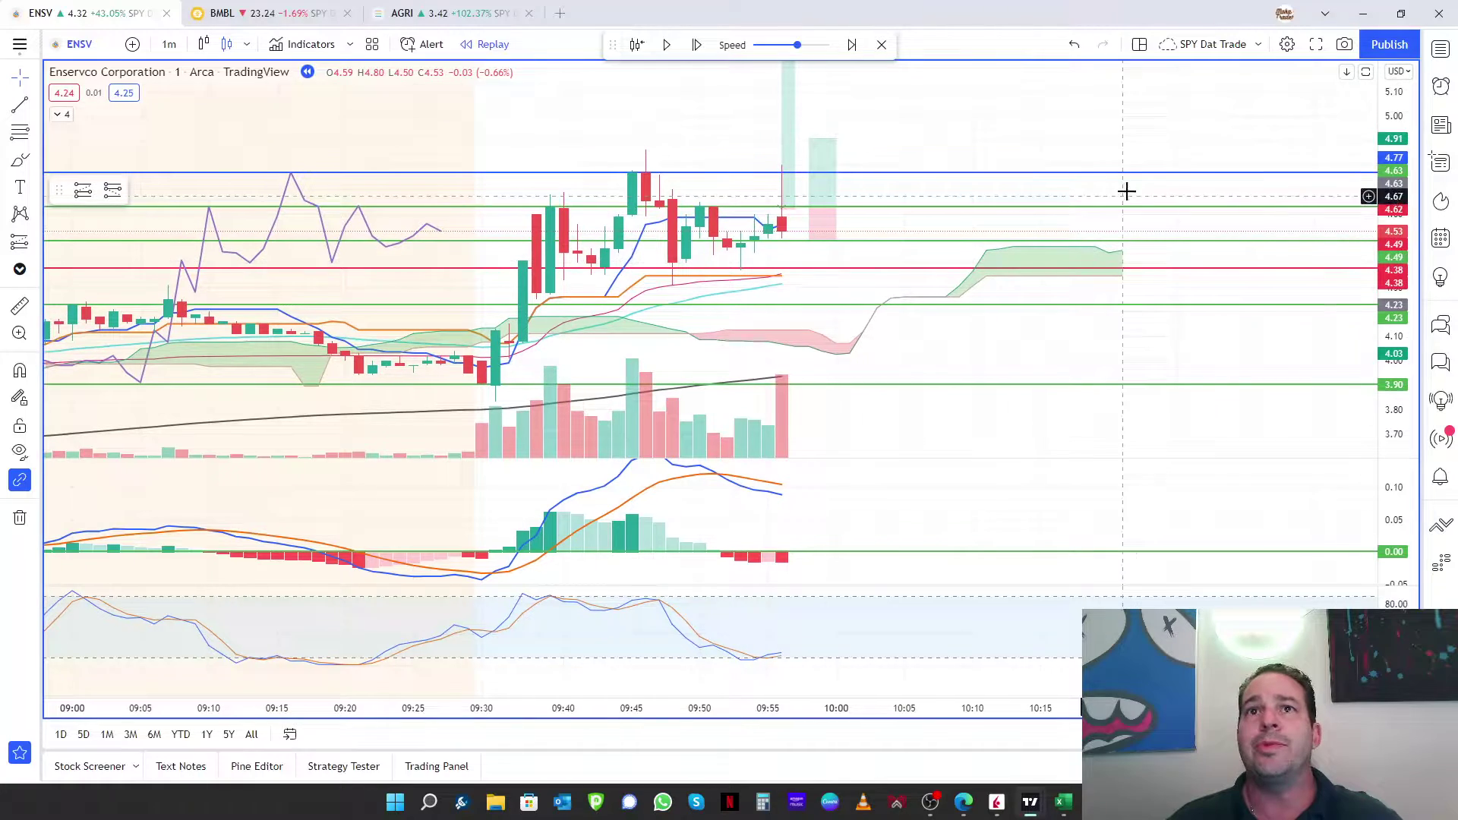
{"action": "scroll", "coordinate": [1106, 124], "scroll_direction": "up", "scroll_amount": 3}
{"action": "scroll", "coordinate": [1037, 141], "scroll_direction": "left", "scroll_amount": 5}
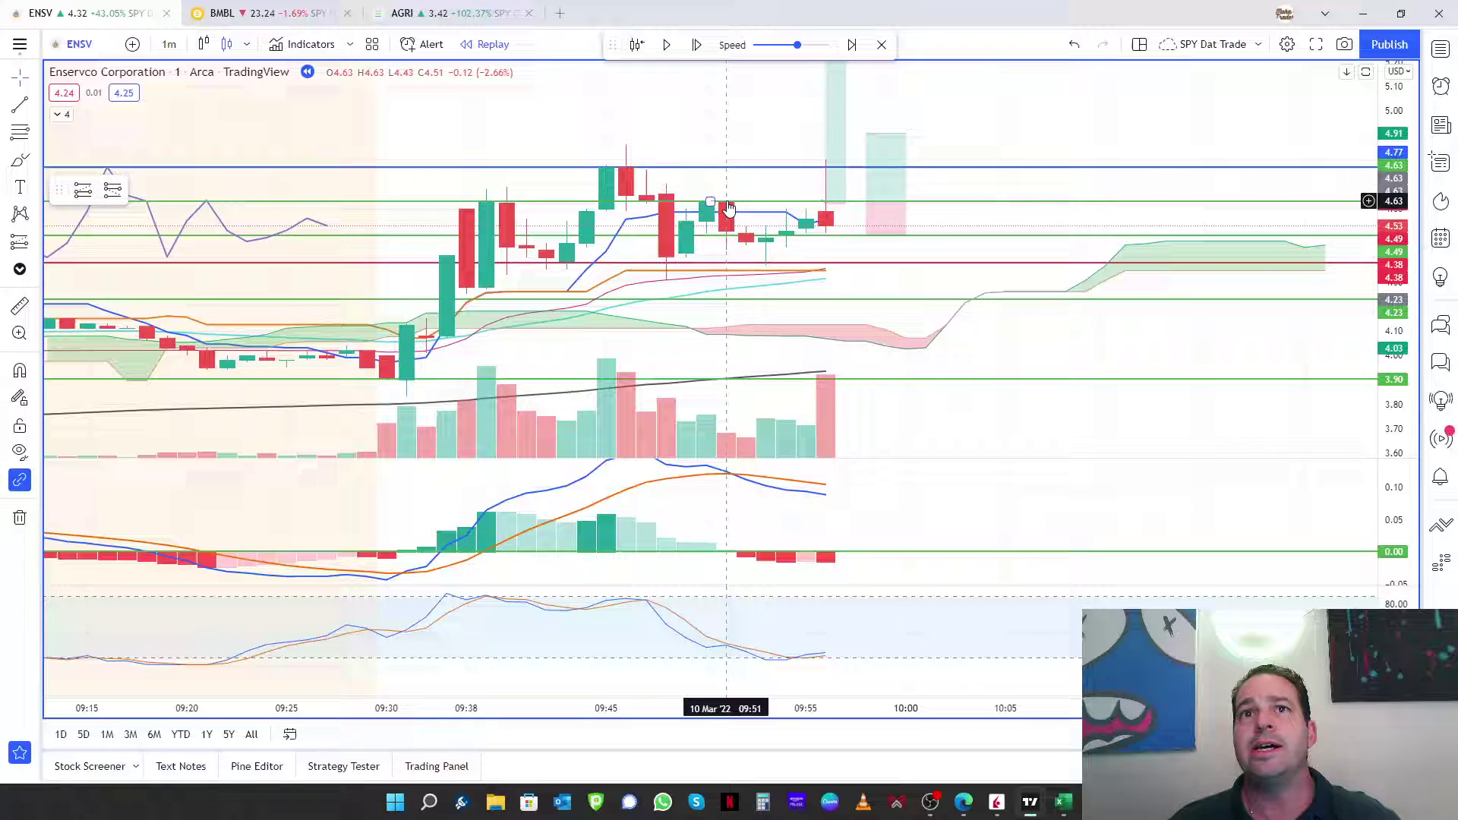
{"action": "left_click_drag", "start_coordinate": [916, 202], "coordinate": [931, 168]}
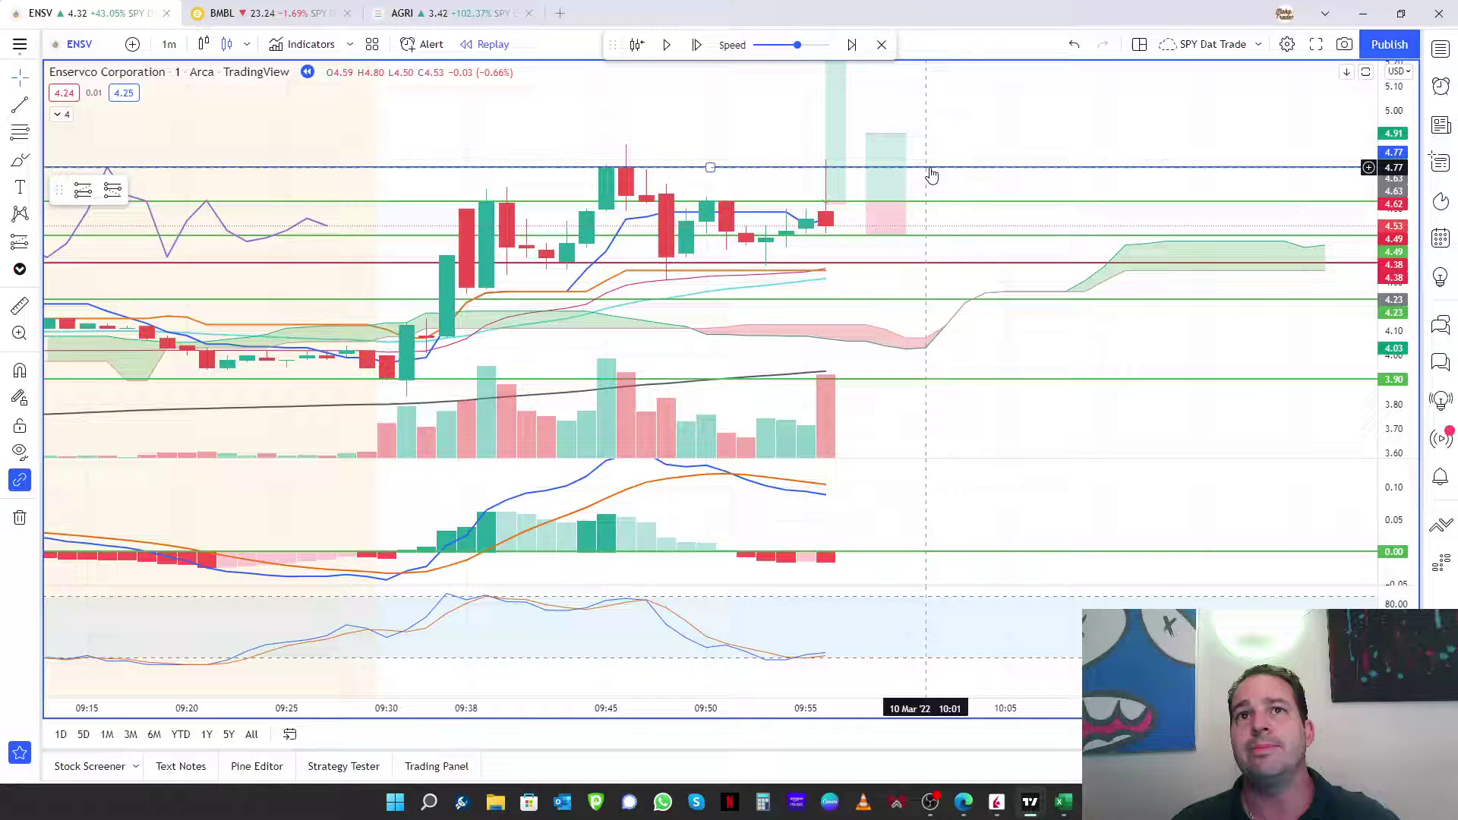
{"action": "left_click", "coordinate": [941, 120]}
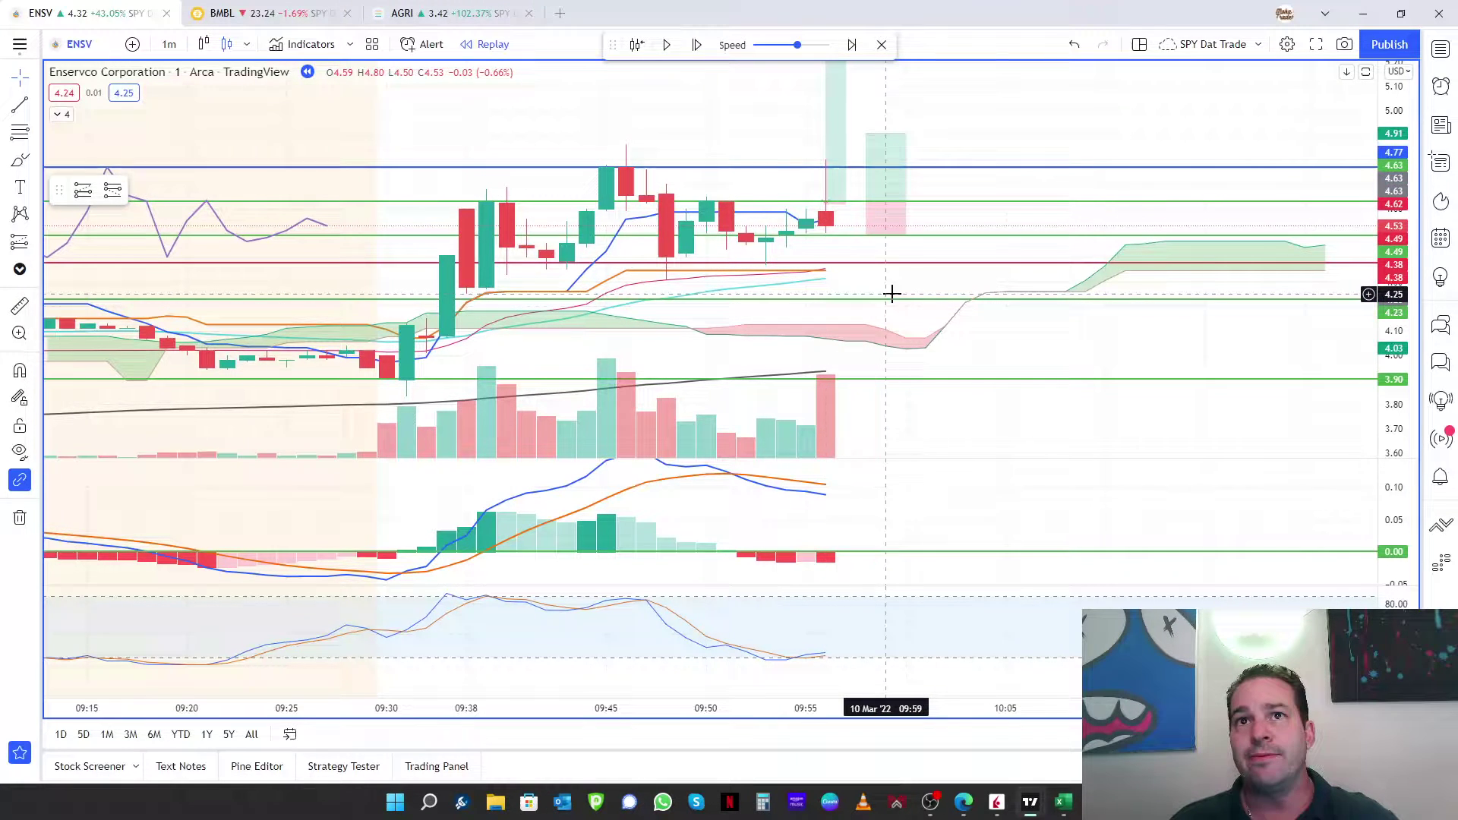
{"action": "mouse_move", "coordinate": [832, 209]}
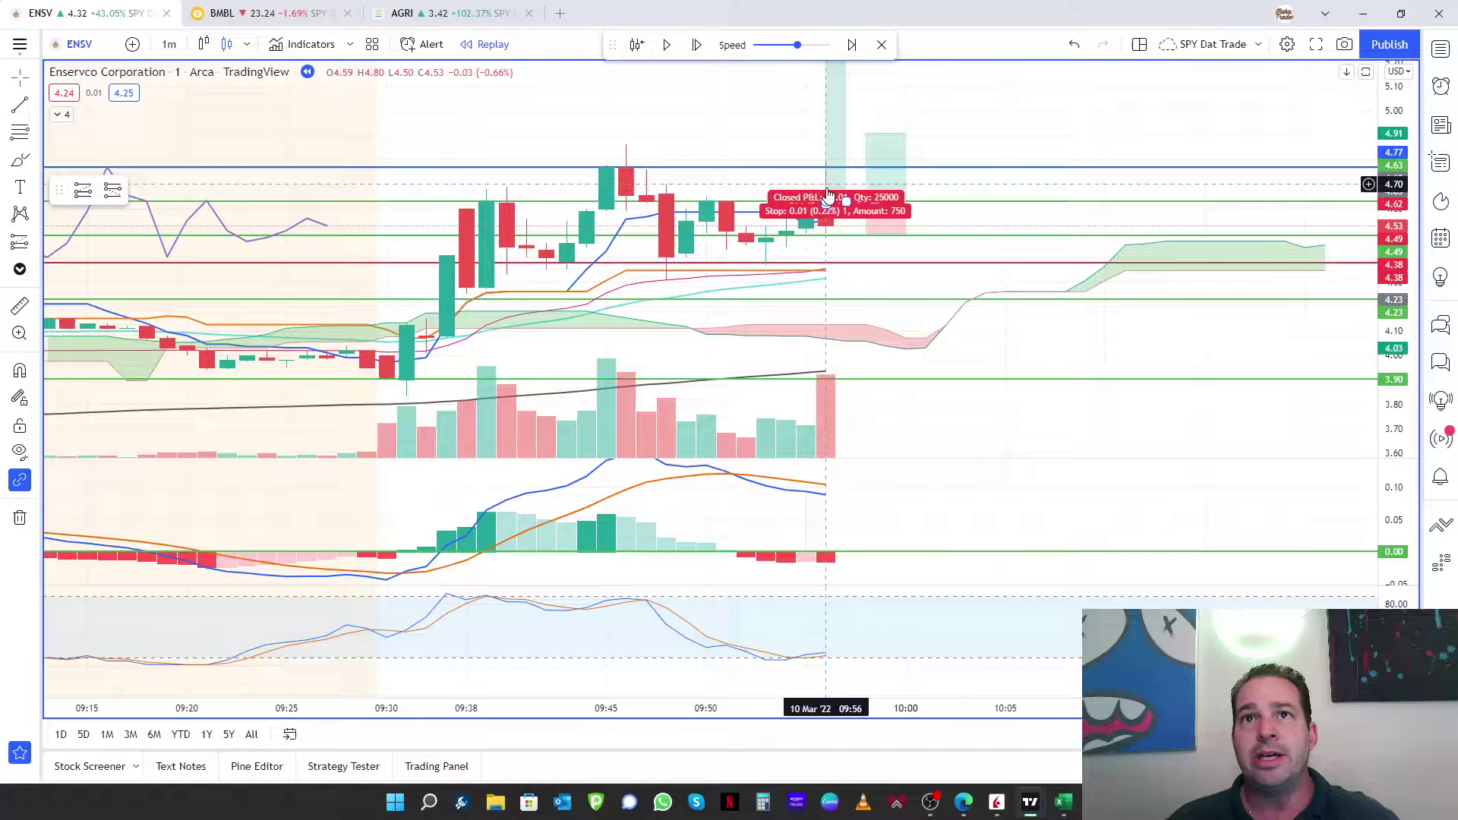
{"action": "left_click", "coordinate": [993, 168]}
{"action": "left_click", "coordinate": [993, 202]}
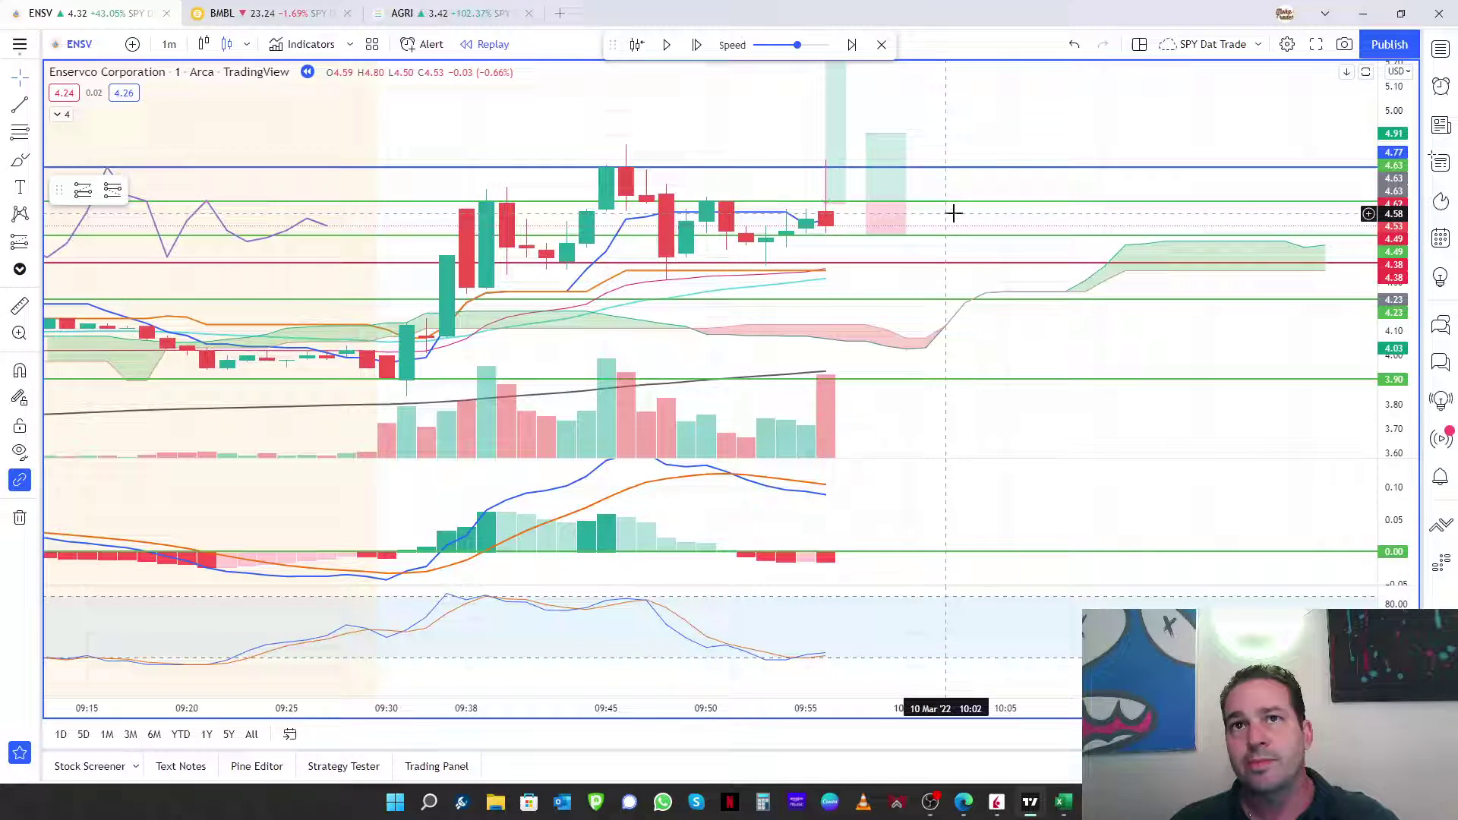
Step the ENSV replay forward four one-minute bars to the 10:00 candle.
{"action": "left_click", "coordinate": [696, 45]}
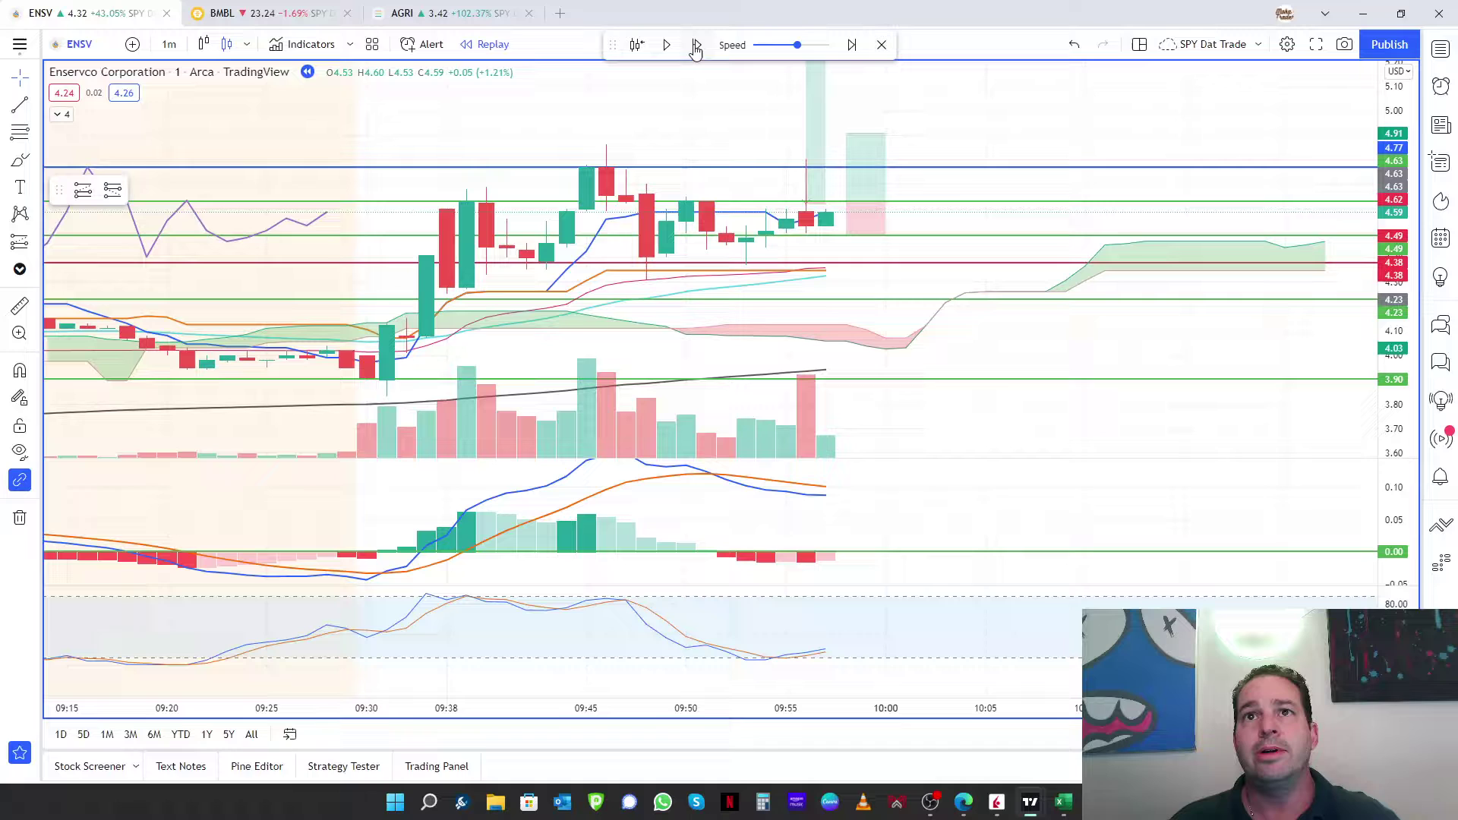
{"action": "left_click", "coordinate": [696, 46]}
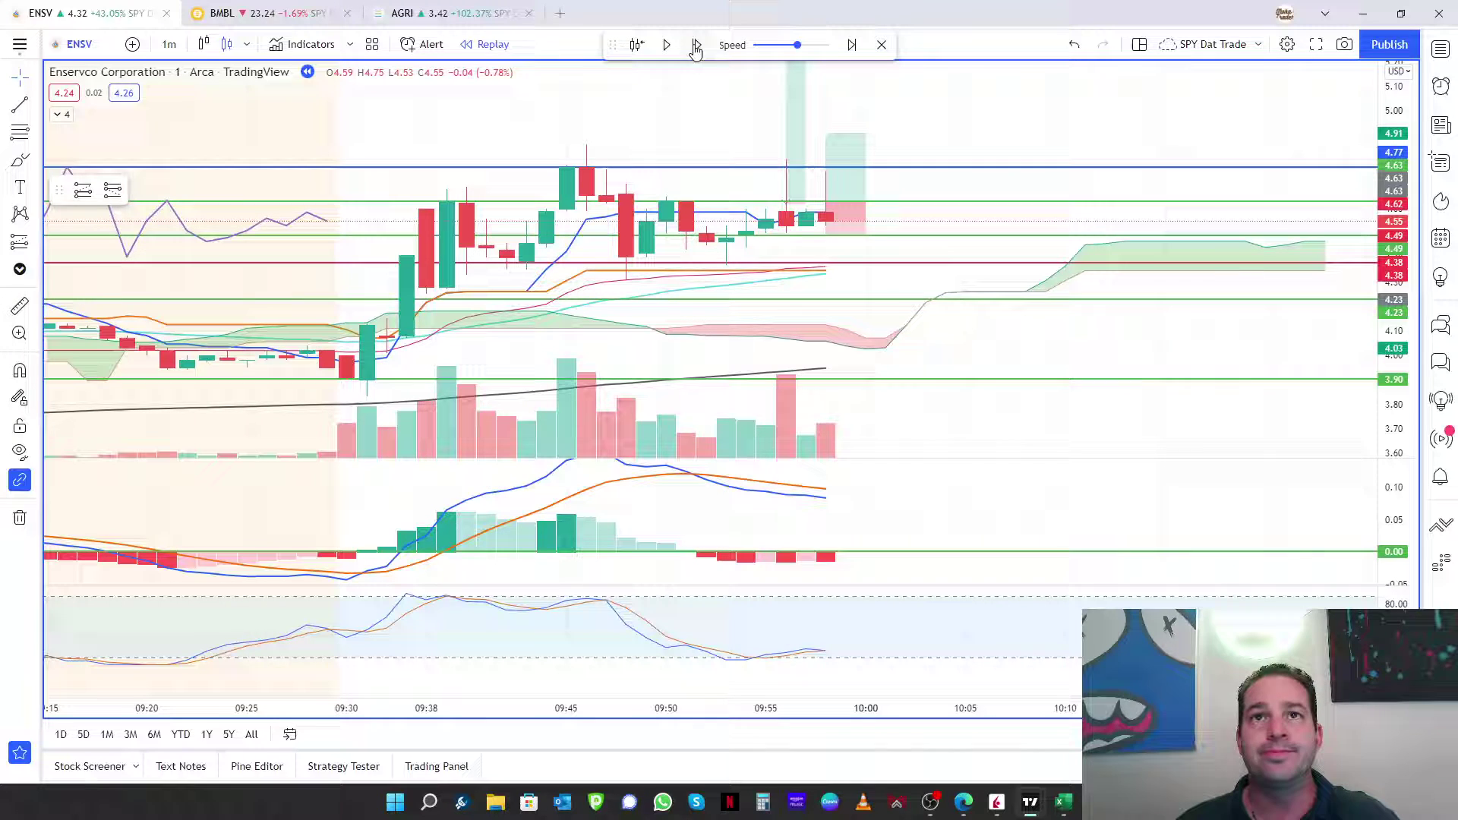
{"action": "left_click", "coordinate": [695, 46]}
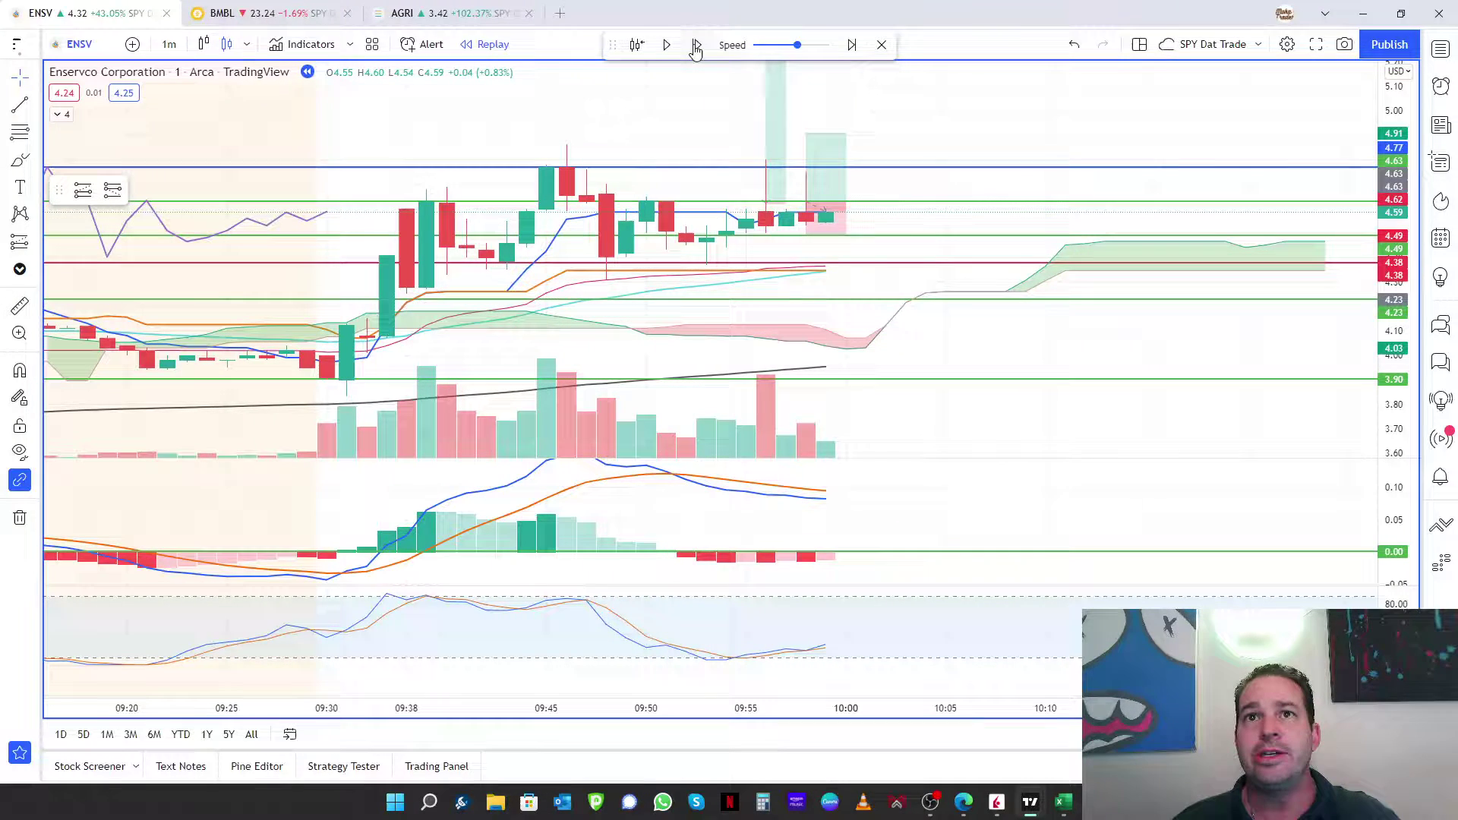
{"action": "left_click", "coordinate": [696, 48]}
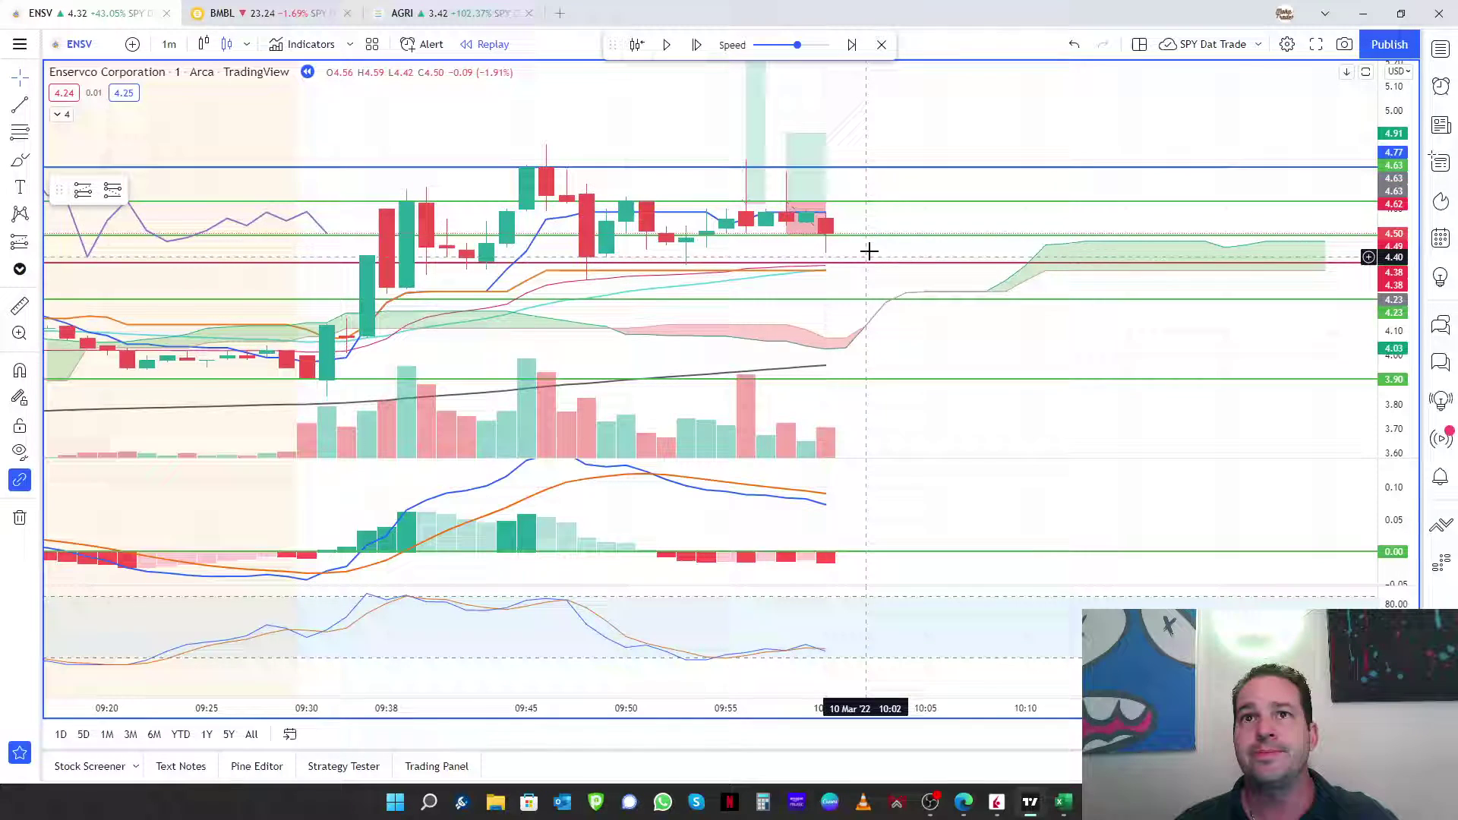
Auto-fit the price scale and recentre the latest candles.
{"action": "left_click_drag", "start_coordinate": [869, 251], "coordinate": [836, 221]}
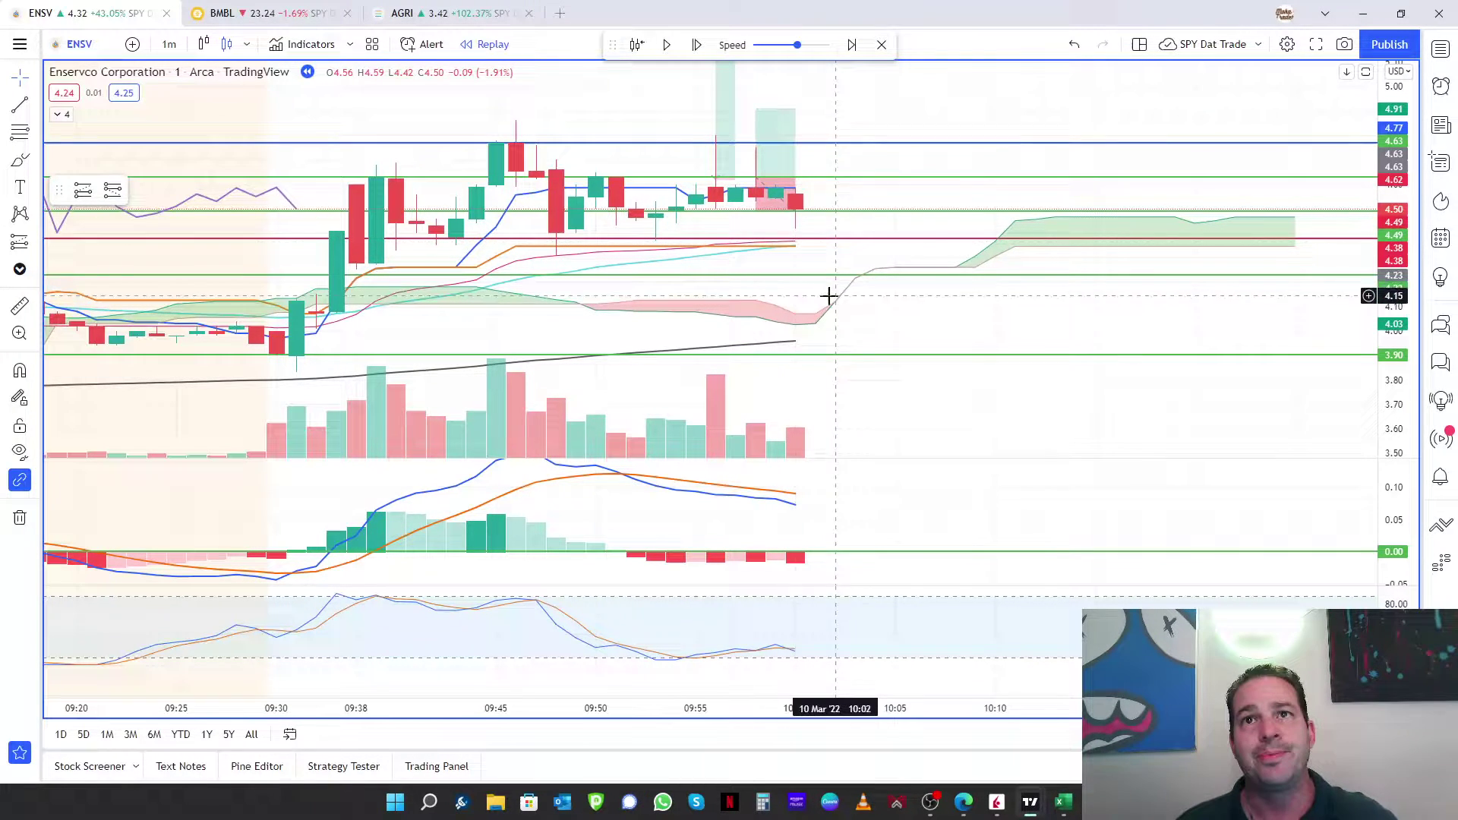
{"action": "double_click", "coordinate": [1392, 286]}
{"action": "left_click_drag", "start_coordinate": [985, 299], "coordinate": [1003, 346]}
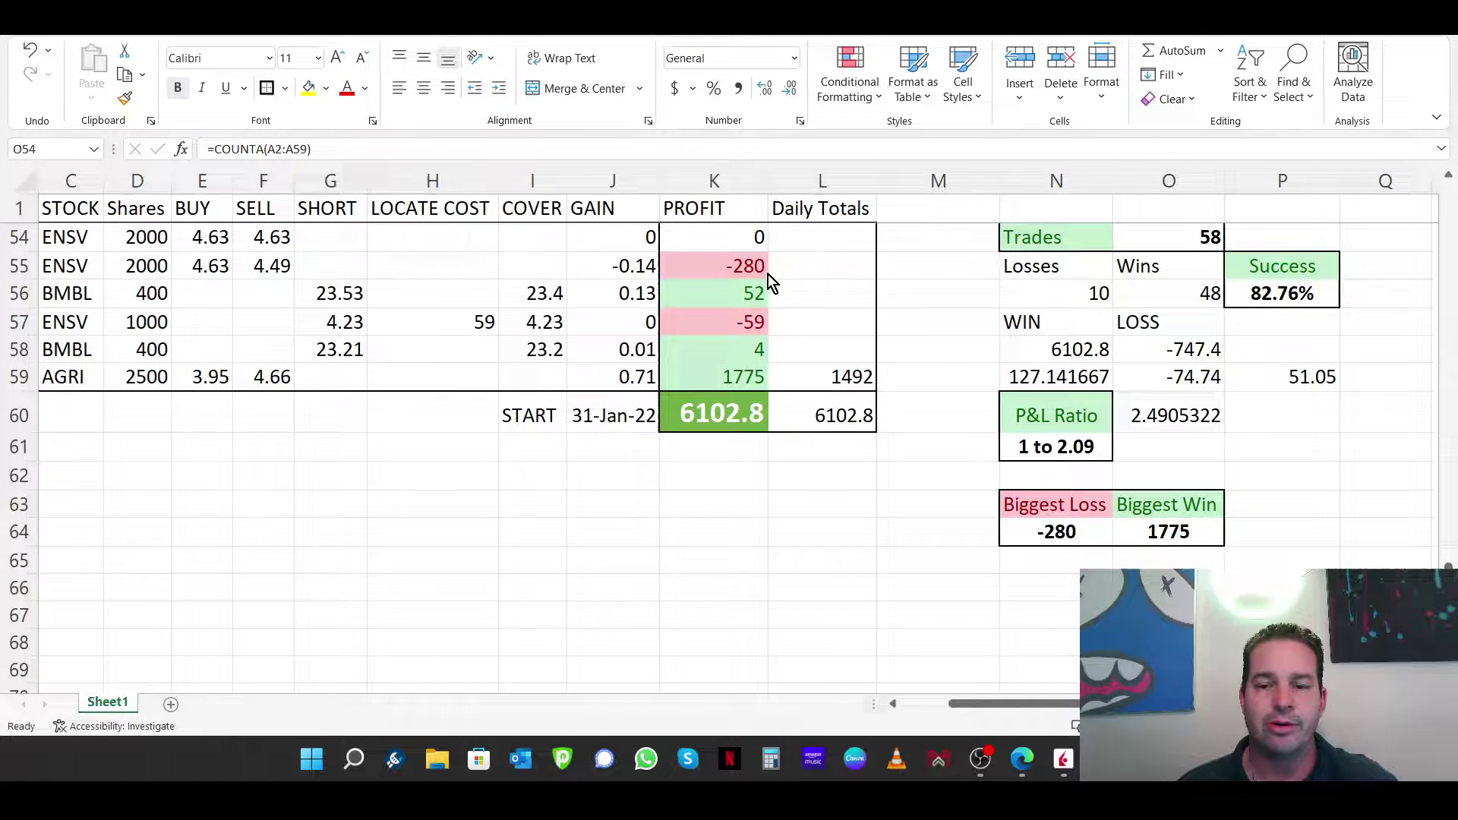
Return from the P&L spreadsheet to the chart and step four bars to the tall green candle.
{"action": "key", "text": "alt+Tab"}
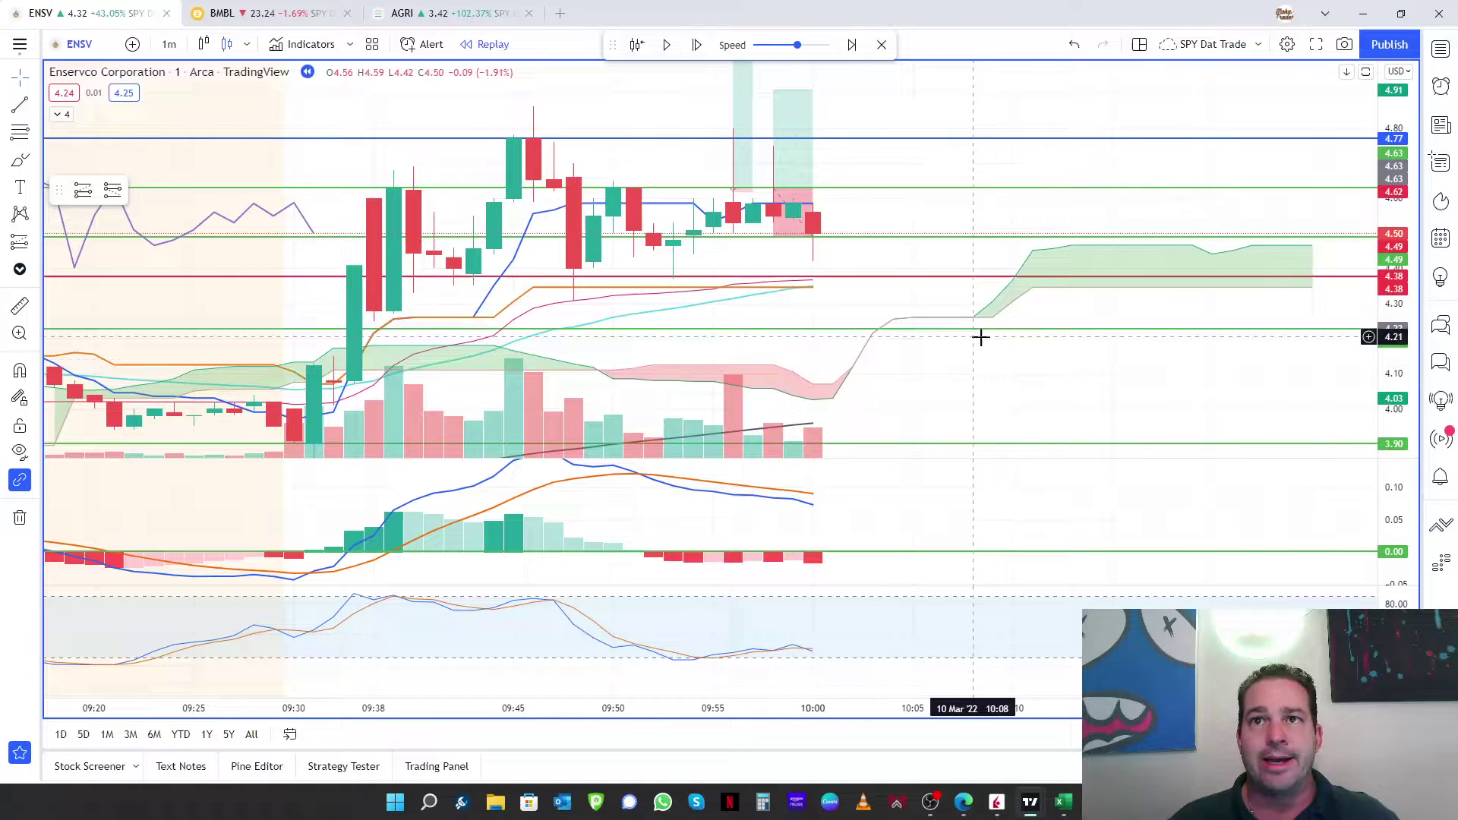
{"action": "left_click", "coordinate": [697, 45]}
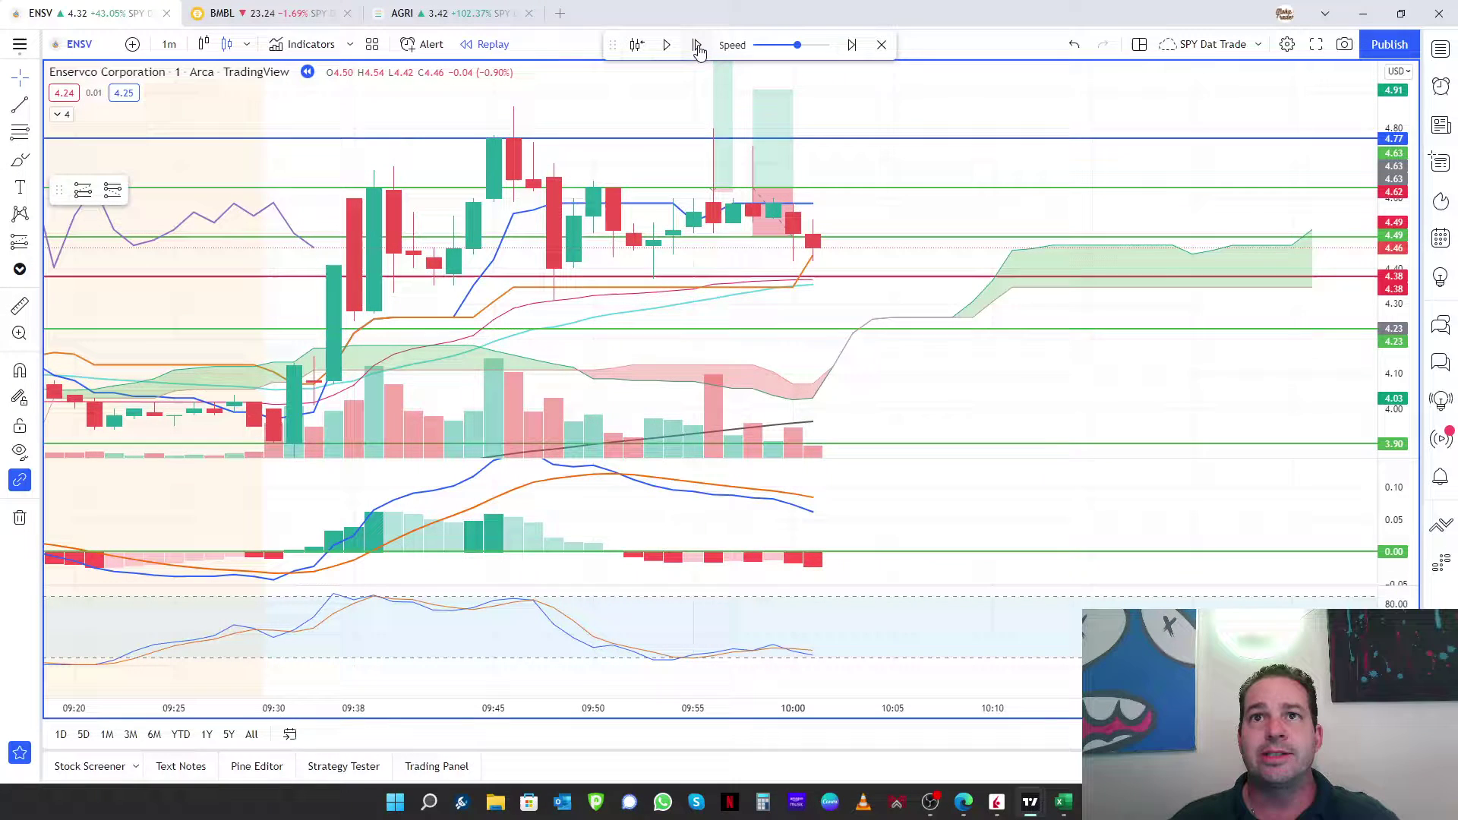
{"action": "left_click", "coordinate": [697, 46]}
{"action": "left_click", "coordinate": [698, 46]}
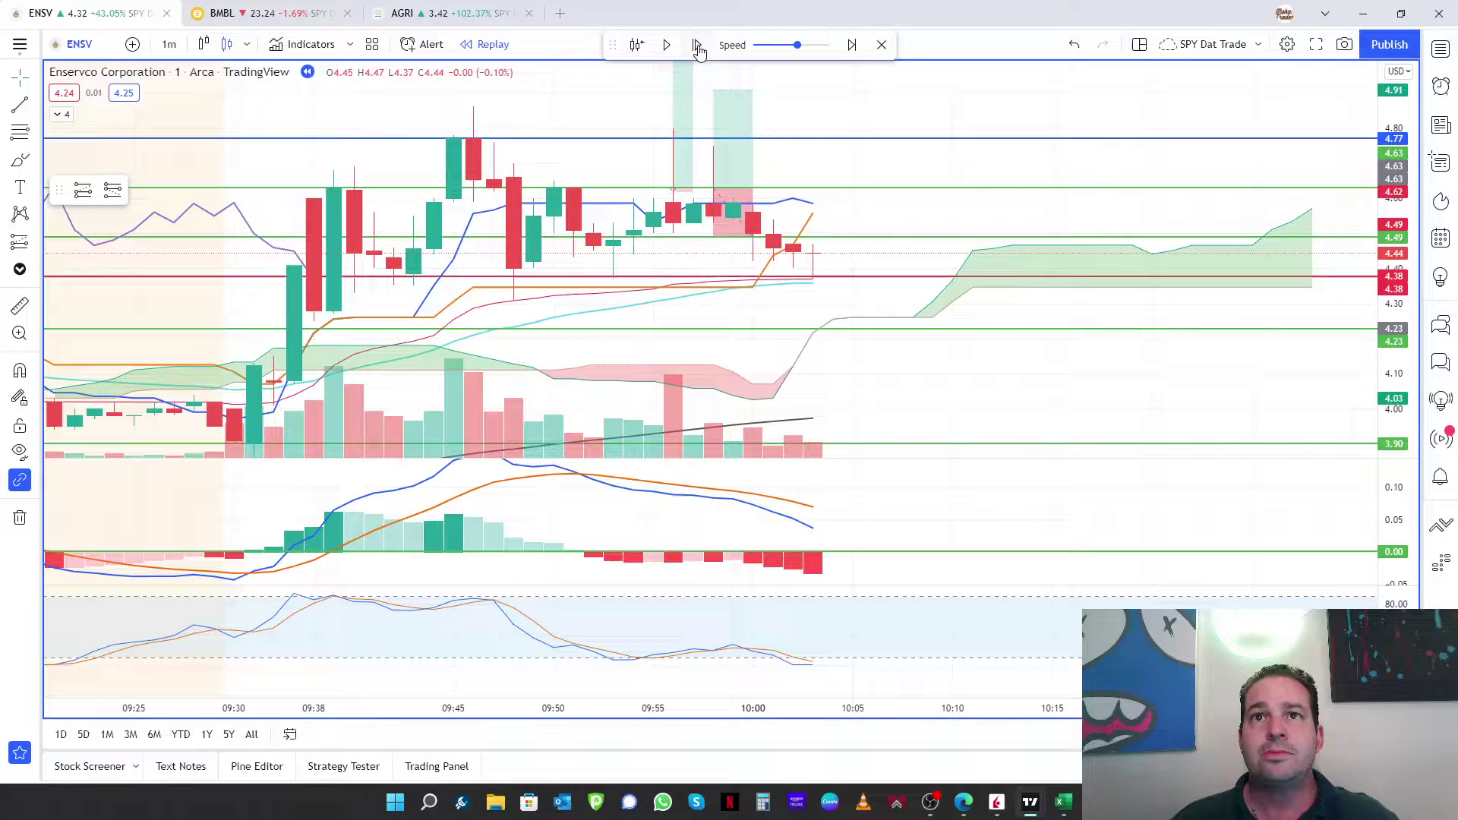
{"action": "left_click", "coordinate": [697, 47]}
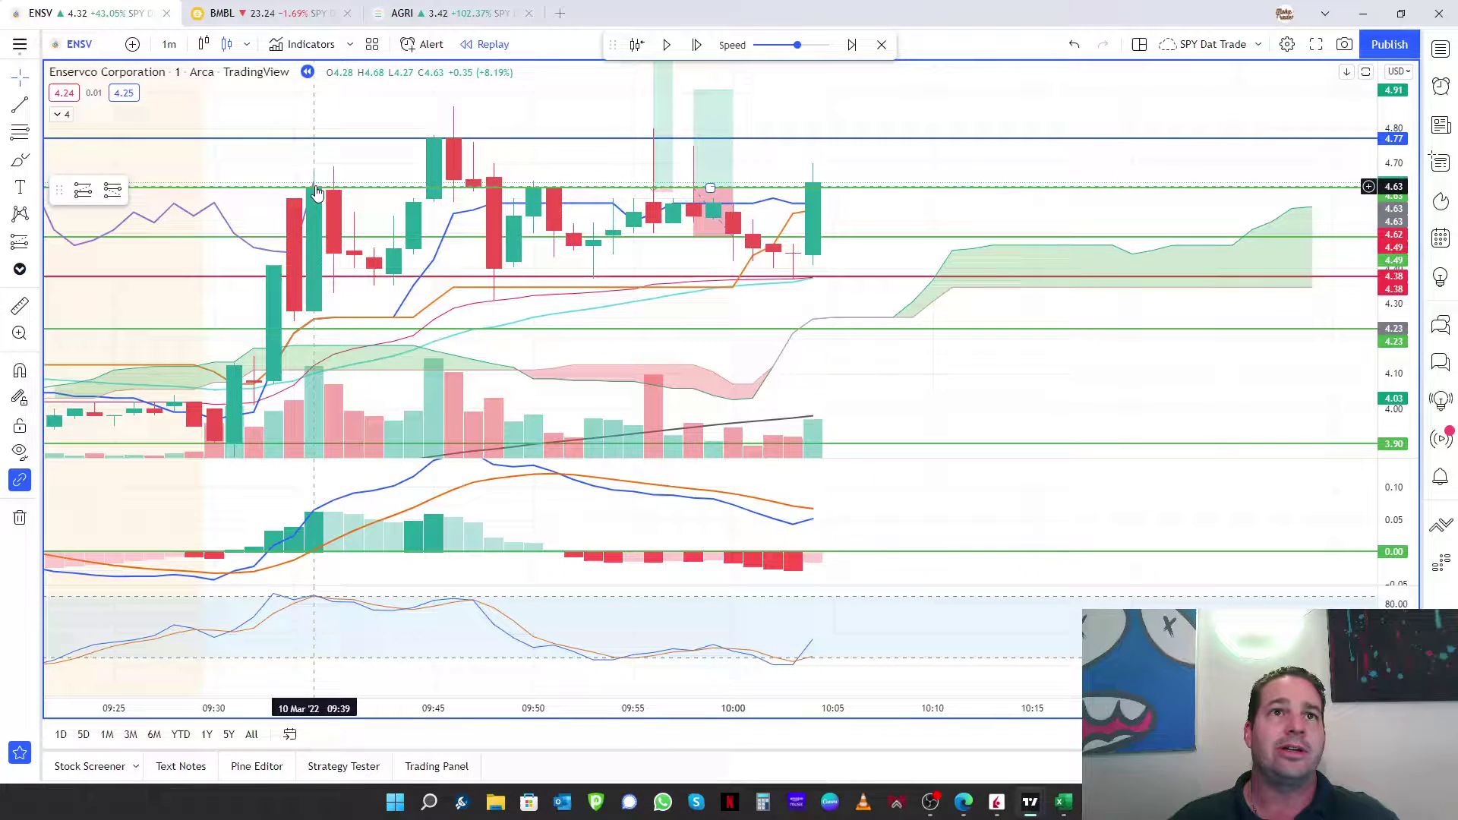
Step the ENSV replay about 30 more bars to roughly 11:06, with price near 4.28.
{"action": "left_click", "coordinate": [697, 47]}
{"action": "left_click", "coordinate": [697, 47]}
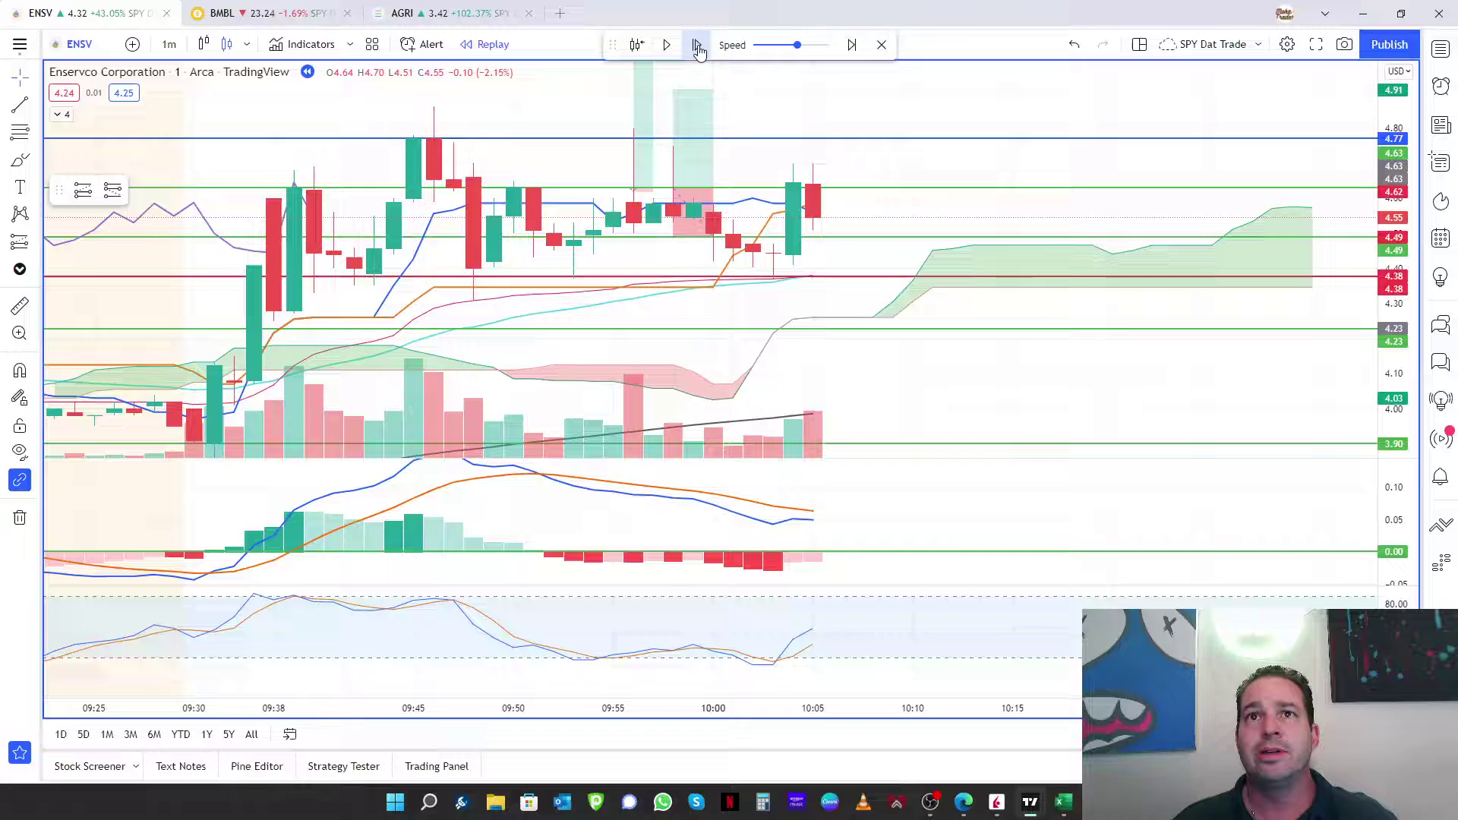
{"action": "left_click", "coordinate": [697, 48]}
{"action": "left_click", "coordinate": [697, 47]}
{"action": "left_click", "coordinate": [697, 47]}
{"action": "left_click", "coordinate": [697, 47]}
{"action": "left_click", "coordinate": [697, 47]}
{"action": "left_click", "coordinate": [697, 47]}
{"action": "left_click", "coordinate": [697, 47]}
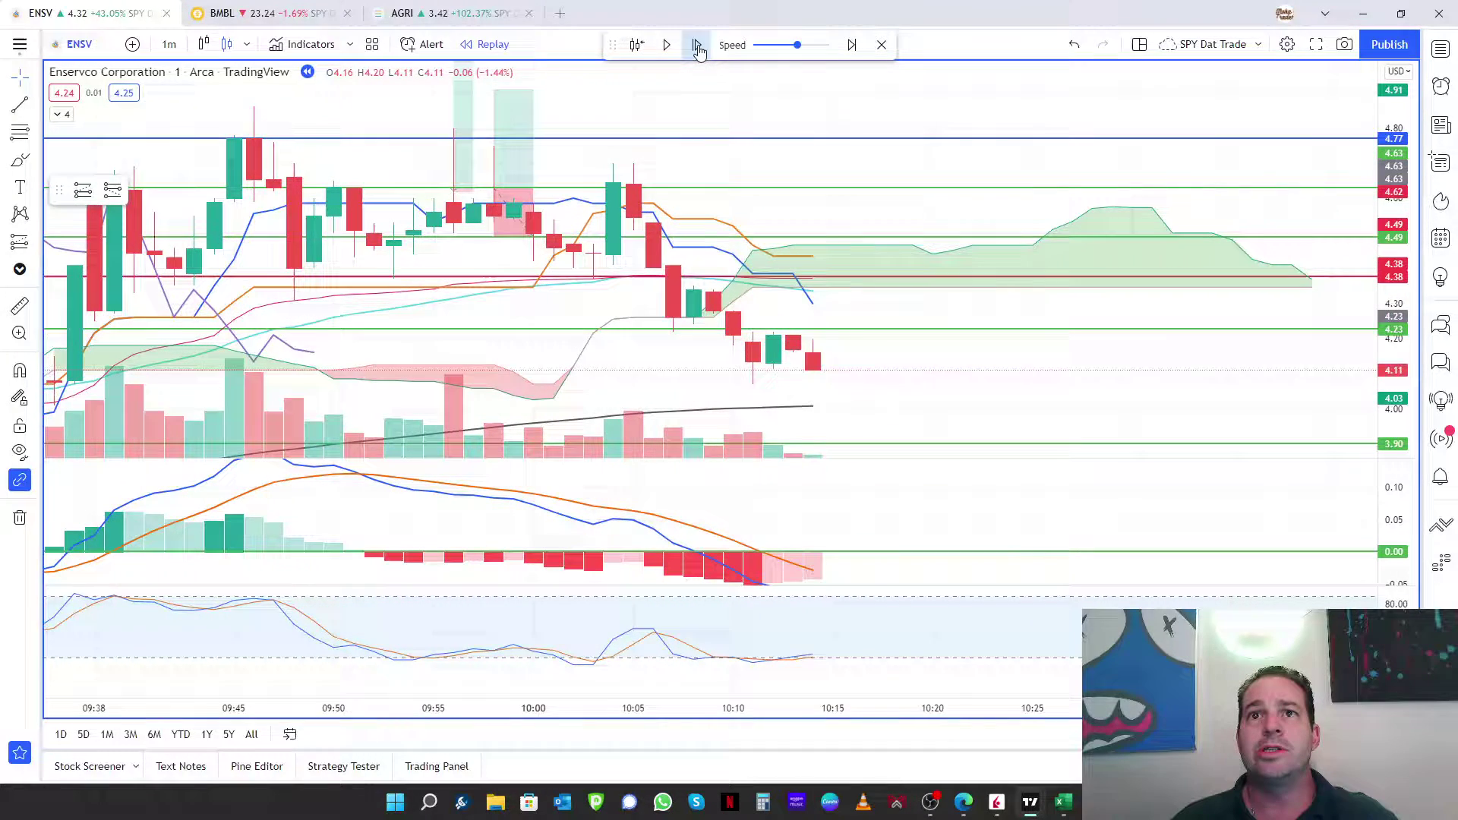
{"action": "left_click", "coordinate": [696, 48]}
{"action": "left_click", "coordinate": [697, 47]}
{"action": "left_click", "coordinate": [697, 47]}
{"action": "left_click", "coordinate": [697, 47]}
{"action": "left_click", "coordinate": [697, 47]}
{"action": "left_click", "coordinate": [697, 47]}
{"action": "left_click", "coordinate": [697, 47]}
{"action": "left_click", "coordinate": [697, 47]}
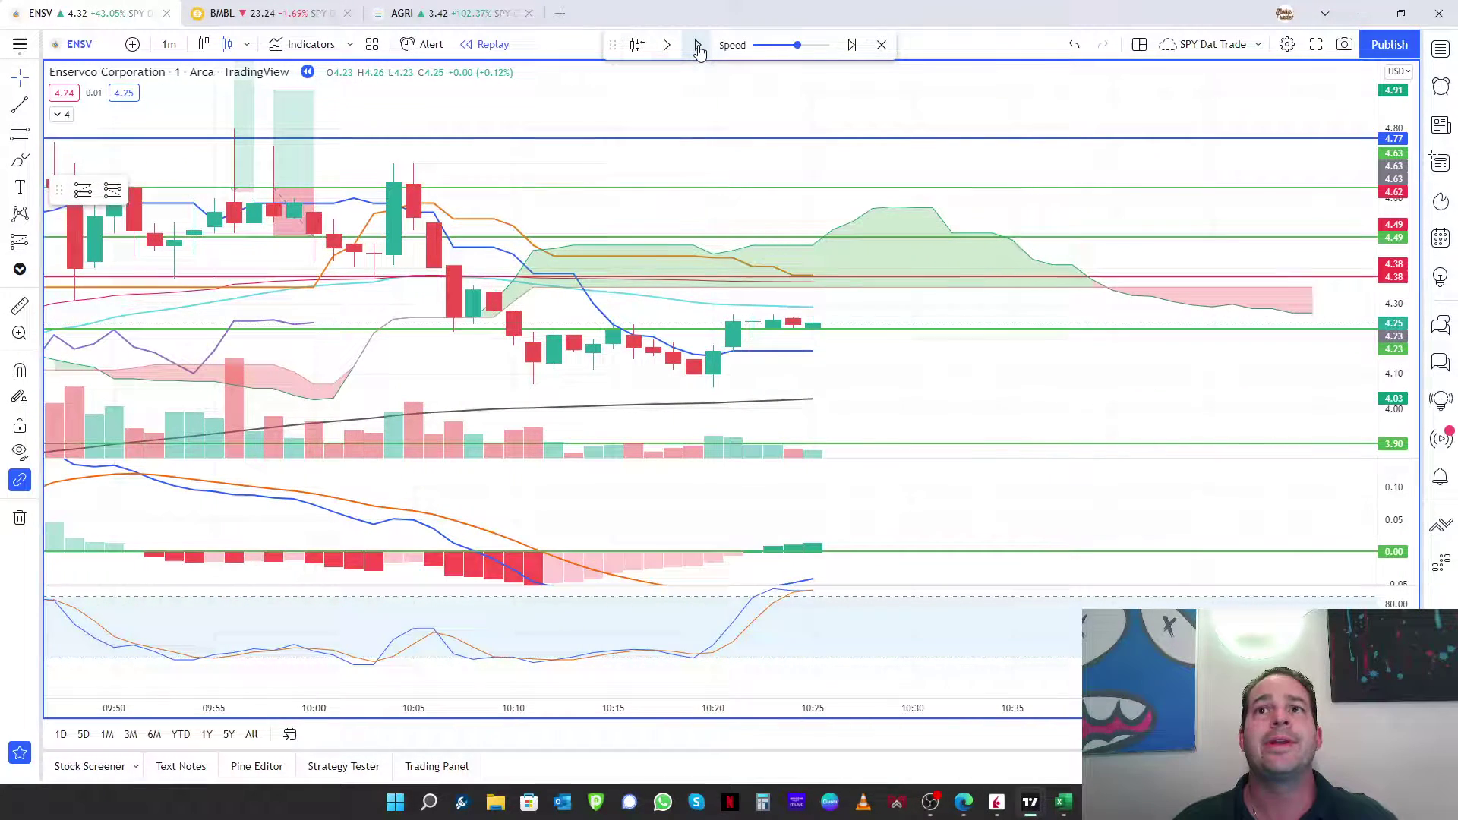
{"action": "left_click", "coordinate": [697, 47]}
{"action": "left_click", "coordinate": [697, 47]}
{"action": "left_click", "coordinate": [697, 47]}
{"action": "left_click", "coordinate": [697, 47]}
{"action": "left_click", "coordinate": [697, 47]}
{"action": "left_click", "coordinate": [697, 47]}
{"action": "left_click", "coordinate": [697, 47]}
{"action": "left_click", "coordinate": [697, 48]}
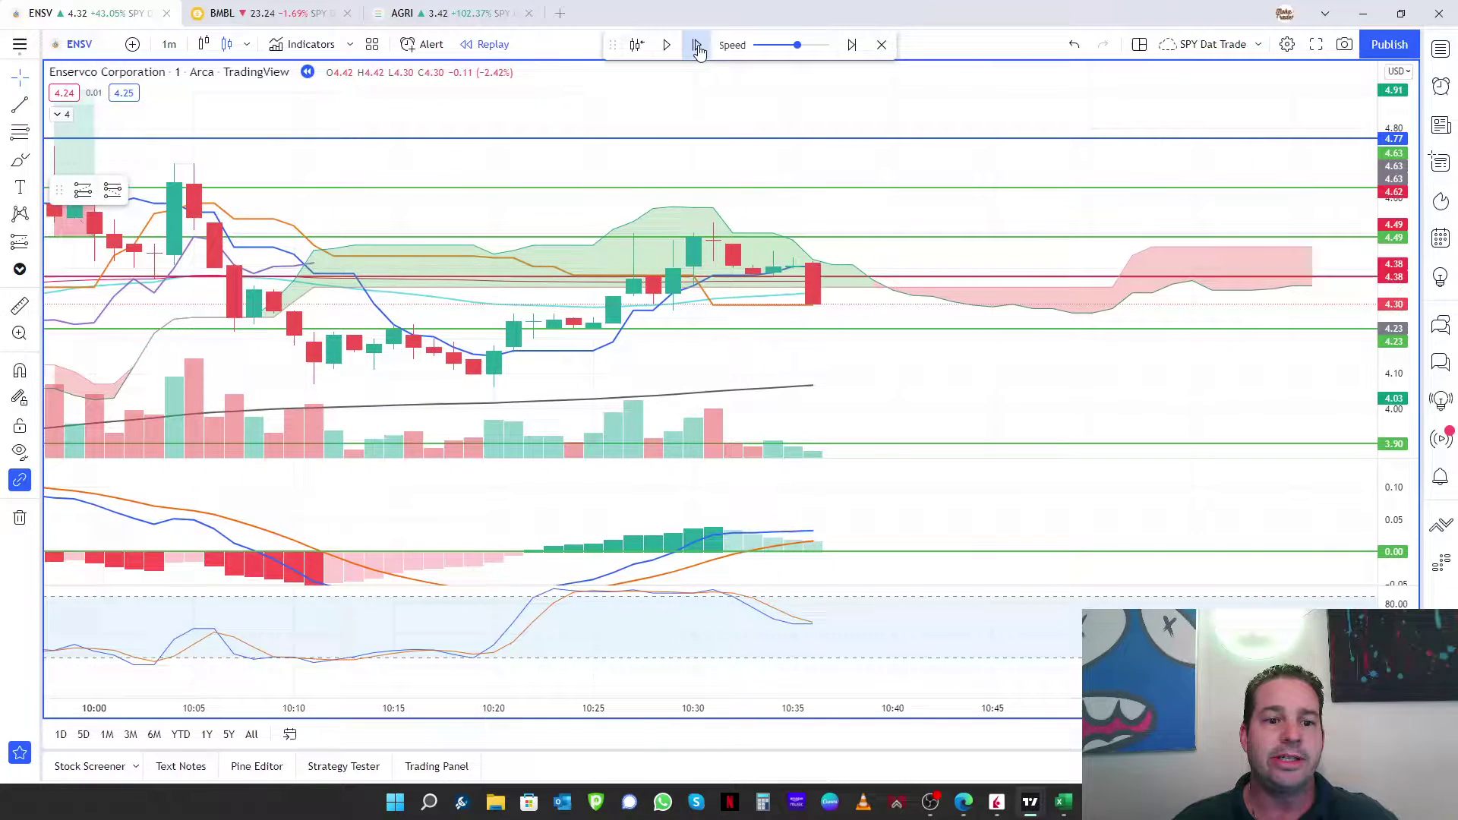
{"action": "left_click", "coordinate": [697, 48]}
{"action": "left_click", "coordinate": [697, 47]}
{"action": "left_click", "coordinate": [697, 47]}
{"action": "left_click", "coordinate": [697, 47]}
{"action": "left_click", "coordinate": [698, 47]}
{"action": "left_click", "coordinate": [698, 47]}
{"action": "left_click", "coordinate": [698, 47]}
{"action": "left_click", "coordinate": [698, 47]}
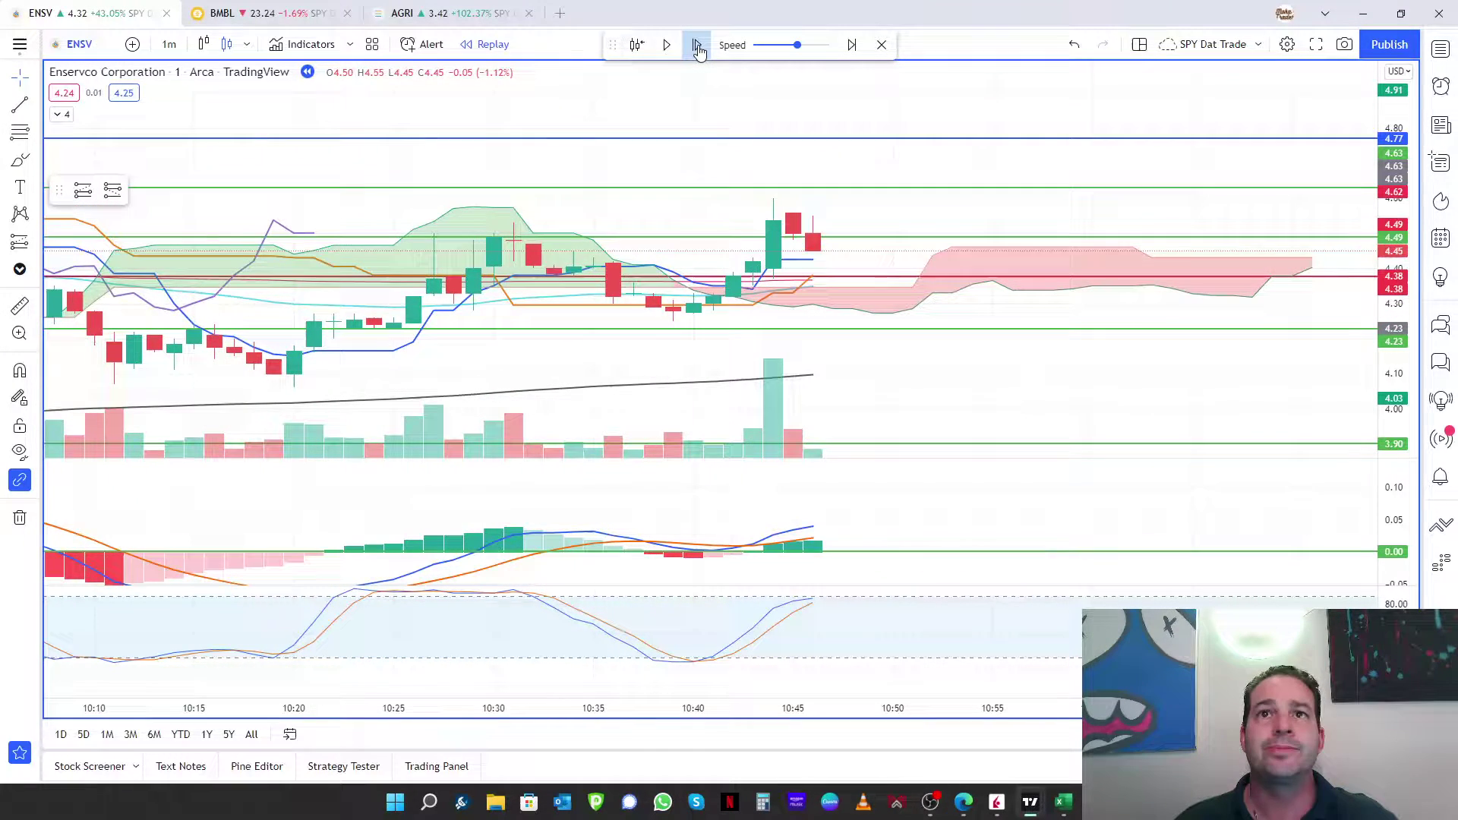
{"action": "left_click", "coordinate": [698, 47]}
{"action": "left_click", "coordinate": [698, 47]}
{"action": "left_click", "coordinate": [698, 47]}
{"action": "left_click", "coordinate": [698, 47]}
{"action": "left_click", "coordinate": [698, 47]}
{"action": "left_click", "coordinate": [698, 47]}
{"action": "left_click", "coordinate": [698, 47]}
{"action": "left_click", "coordinate": [697, 47]}
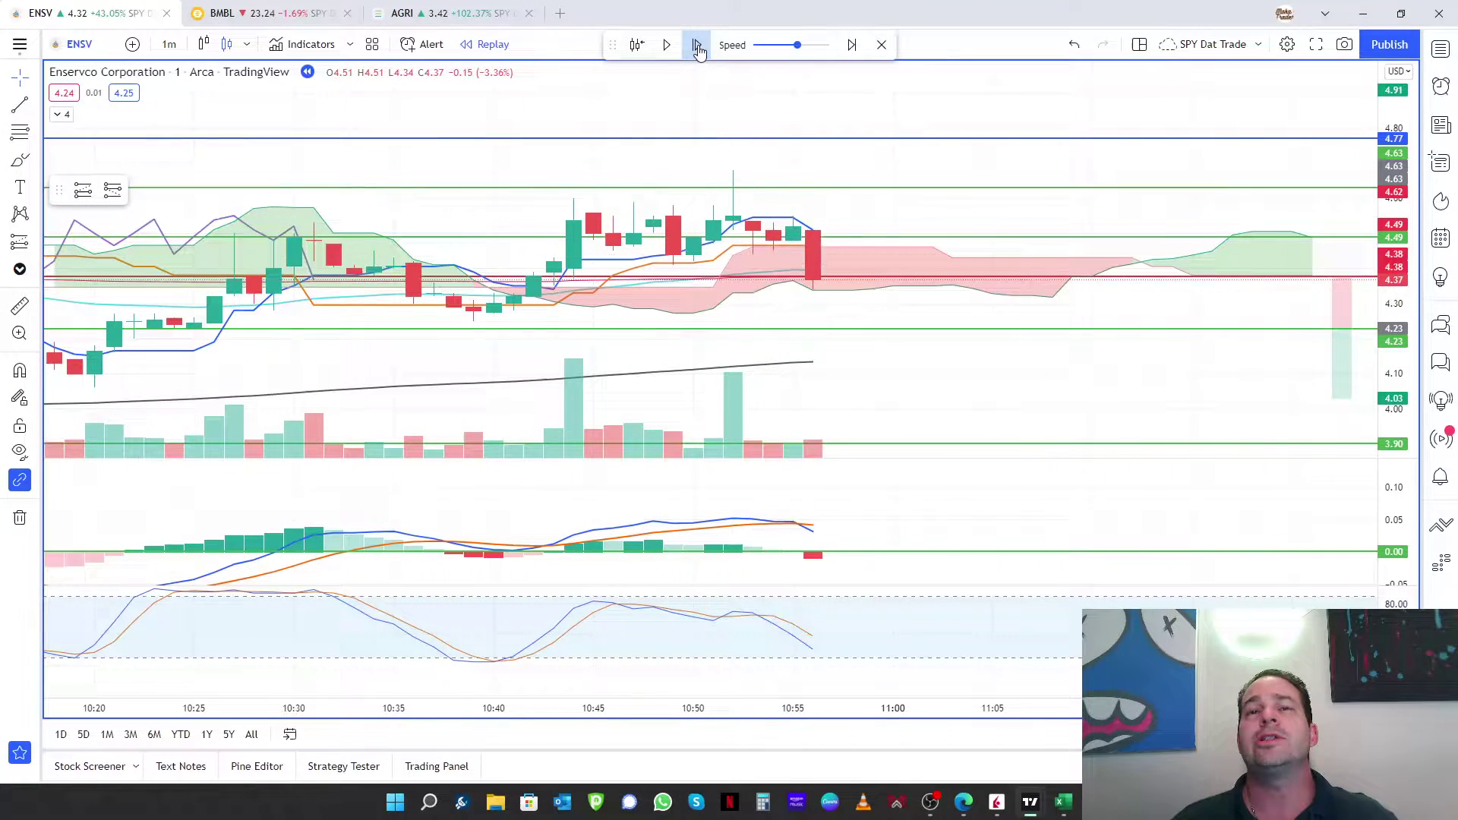
{"action": "left_click", "coordinate": [698, 47]}
{"action": "left_click", "coordinate": [698, 47]}
{"action": "left_click", "coordinate": [698, 47]}
{"action": "left_click", "coordinate": [697, 47]}
{"action": "left_click", "coordinate": [698, 47]}
{"action": "left_click", "coordinate": [698, 47]}
{"action": "left_click", "coordinate": [698, 47]}
{"action": "left_click", "coordinate": [697, 47]}
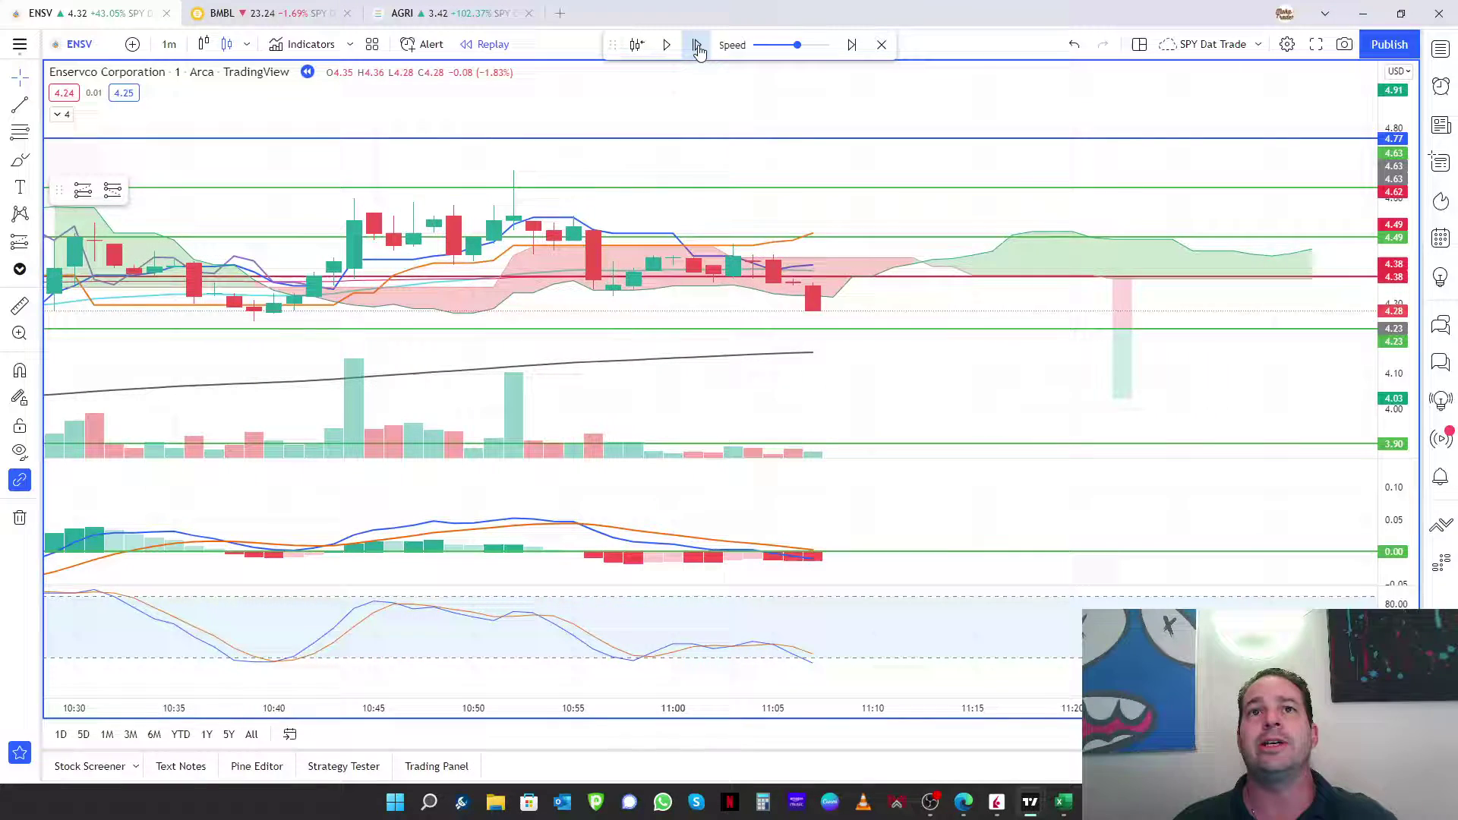
{"action": "left_click", "coordinate": [697, 47]}
{"action": "left_click", "coordinate": [697, 47]}
{"action": "left_click", "coordinate": [698, 47]}
{"action": "left_click", "coordinate": [698, 47]}
{"action": "left_click", "coordinate": [698, 47]}
{"action": "left_click", "coordinate": [698, 47]}
{"action": "left_click", "coordinate": [697, 47]}
{"action": "left_click", "coordinate": [698, 47]}
{"action": "left_click", "coordinate": [698, 47]}
{"action": "left_click", "coordinate": [698, 47]}
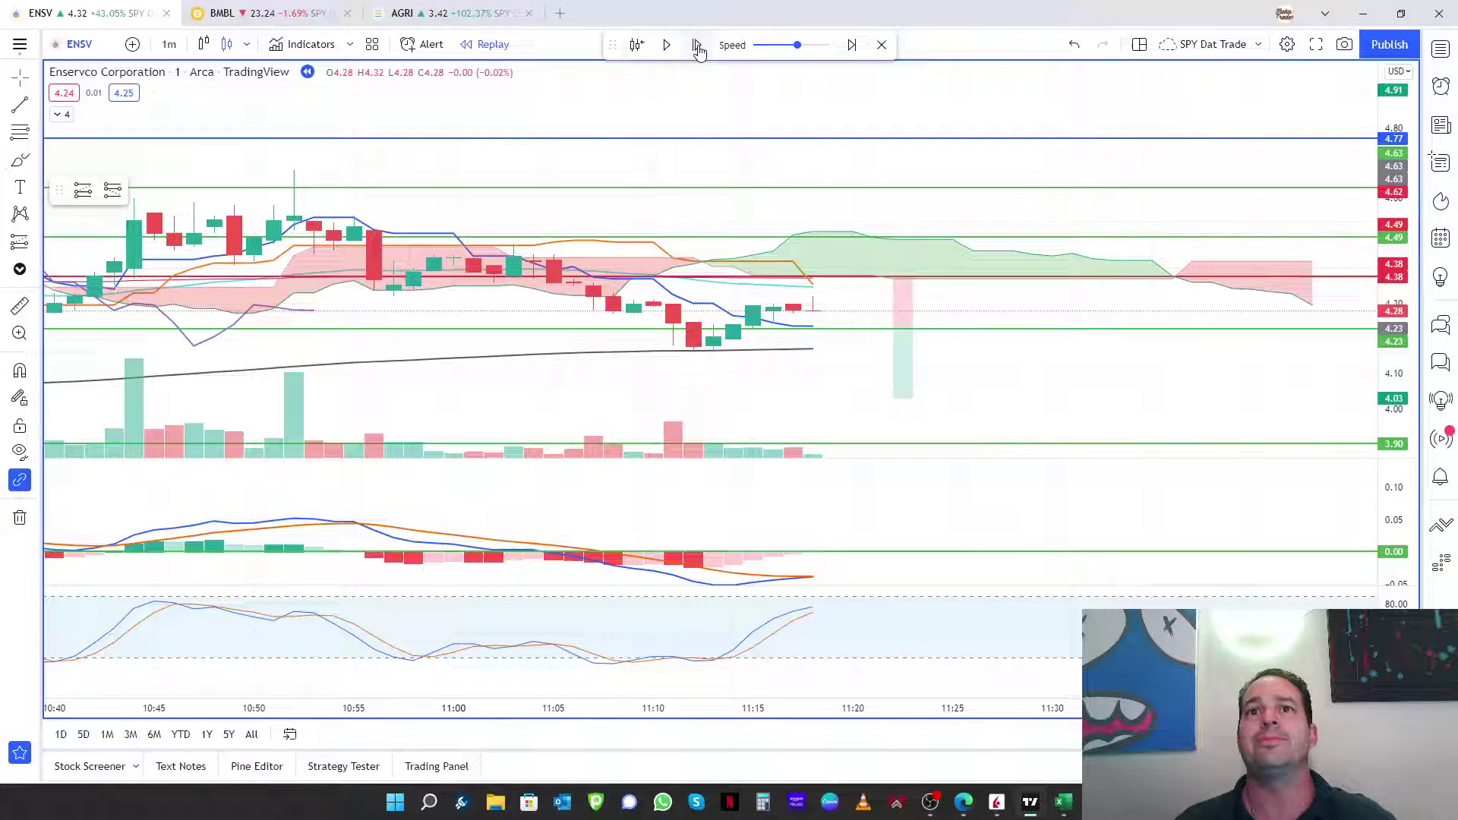
Zoom out to show the session from 09:30 and reposition the MACD and Stochastic lines.
{"action": "scroll", "coordinate": [778, 268], "scroll_direction": "down", "scroll_amount": 2}
{"action": "scroll", "coordinate": [778, 268], "scroll_direction": "down", "scroll_amount": 4}
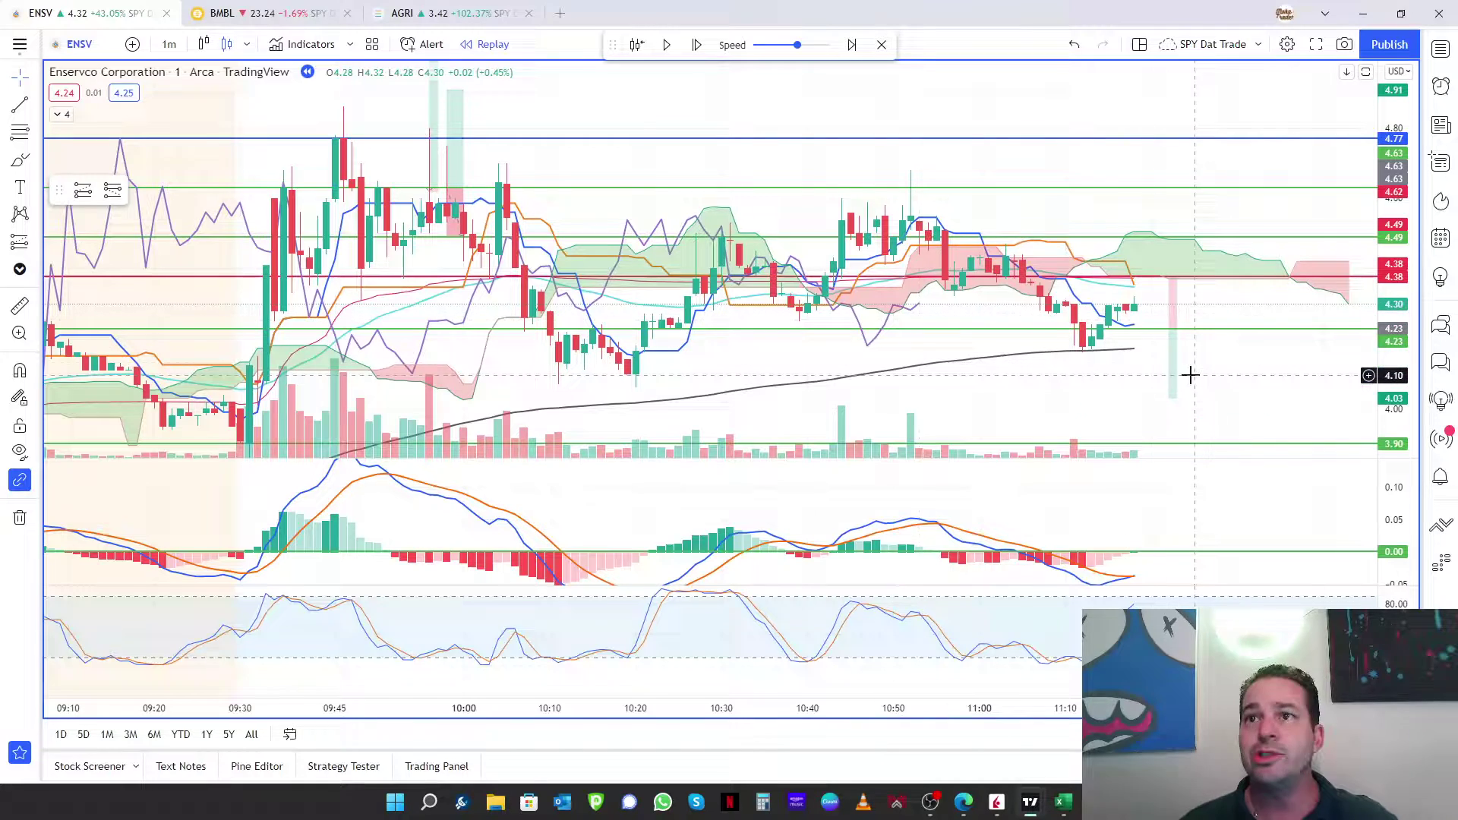
{"action": "left_click_drag", "start_coordinate": [1188, 374], "coordinate": [1042, 324]}
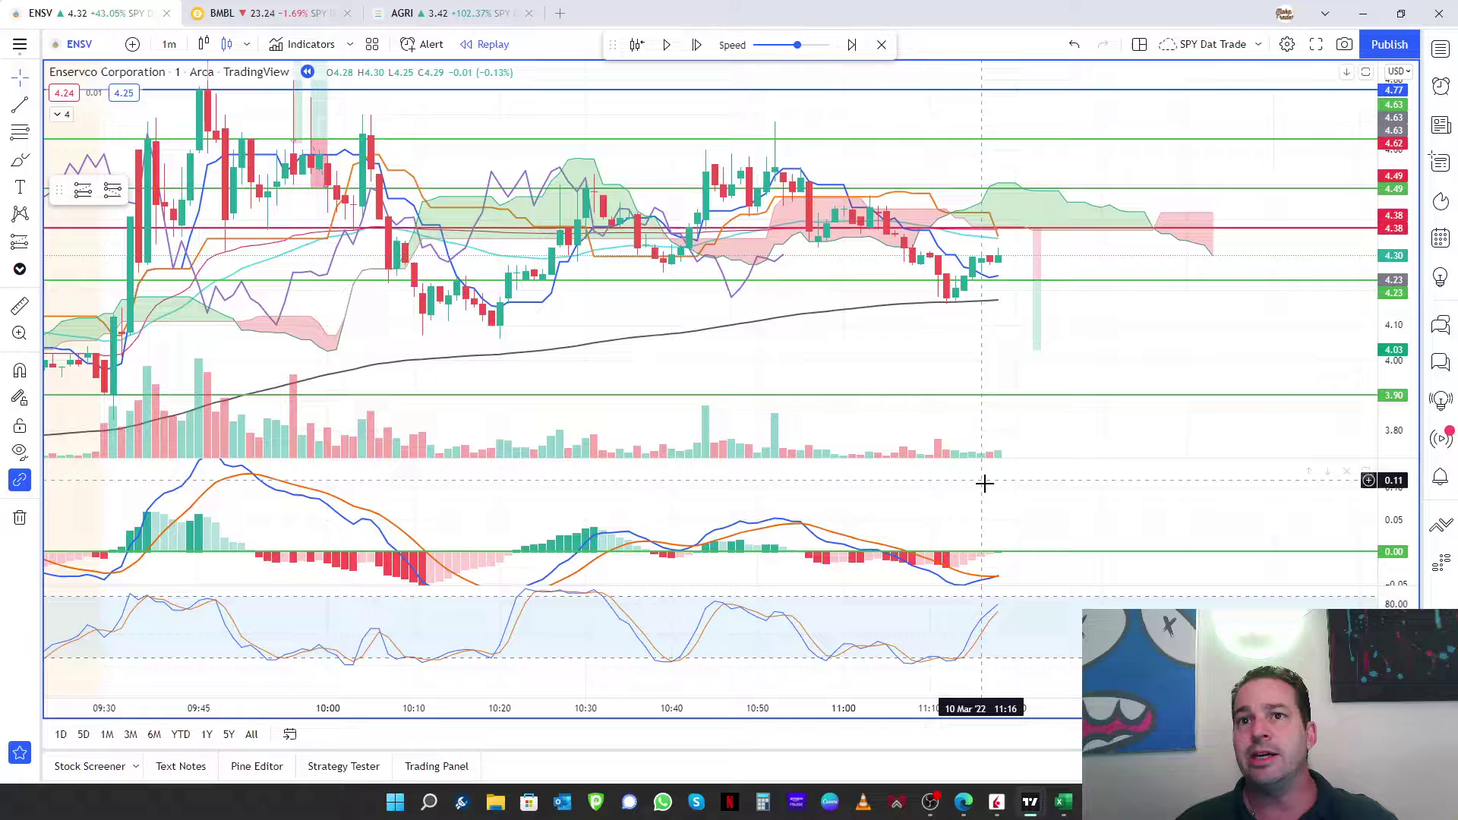
{"action": "left_click_drag", "start_coordinate": [984, 514], "coordinate": [983, 486]}
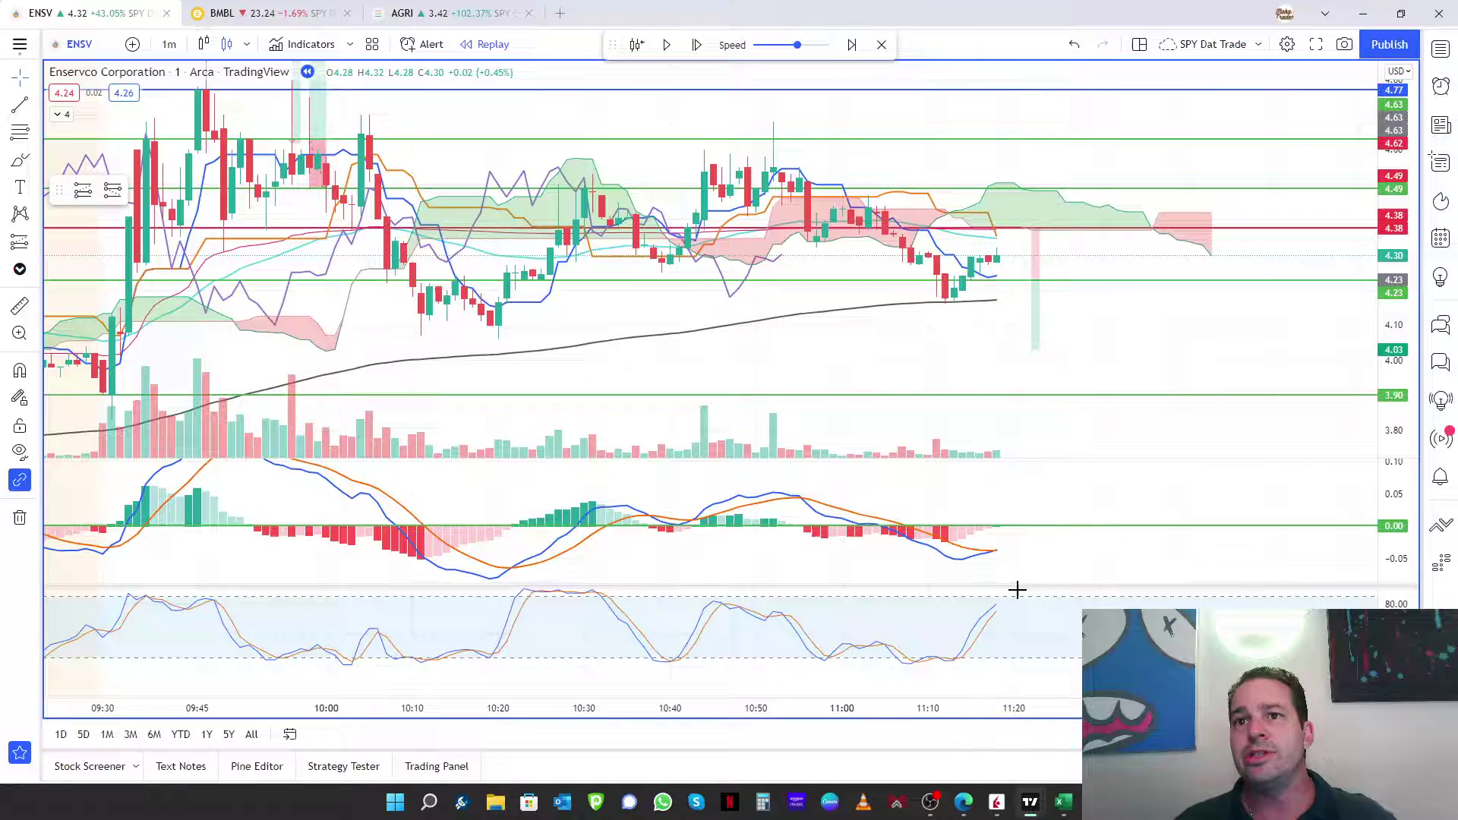
{"action": "mouse_move", "coordinate": [1348, 607]}
{"action": "left_mouse_down"}
{"action": "mouse_move", "coordinate": [1350, 627]}
{"action": "mouse_move", "coordinate": [1349, 615]}
{"action": "left_mouse_up"}
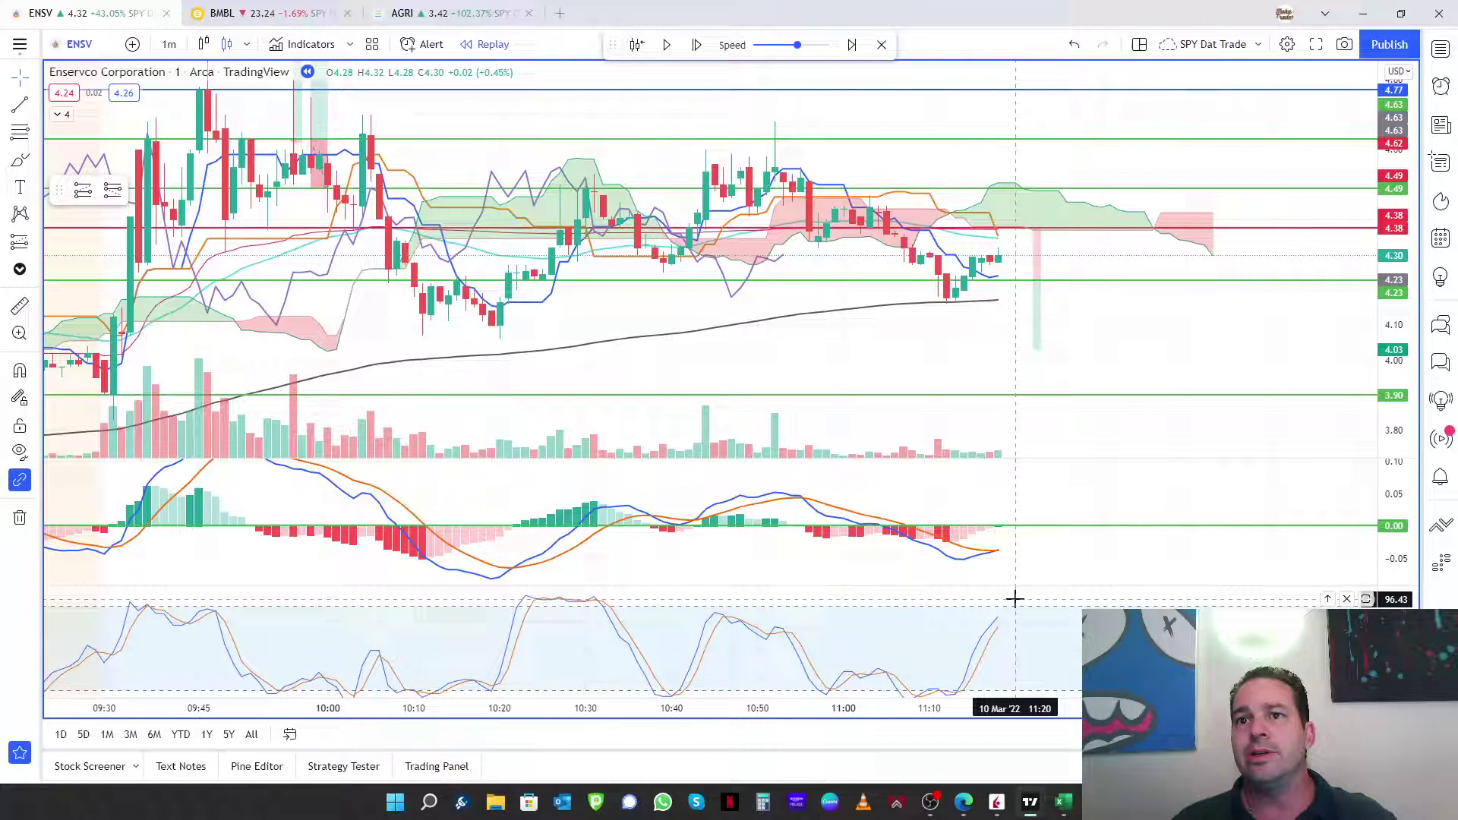
Replay three bars to the red candle closing 4.18 and stretch the MACD scale.
{"action": "left_click", "coordinate": [698, 46]}
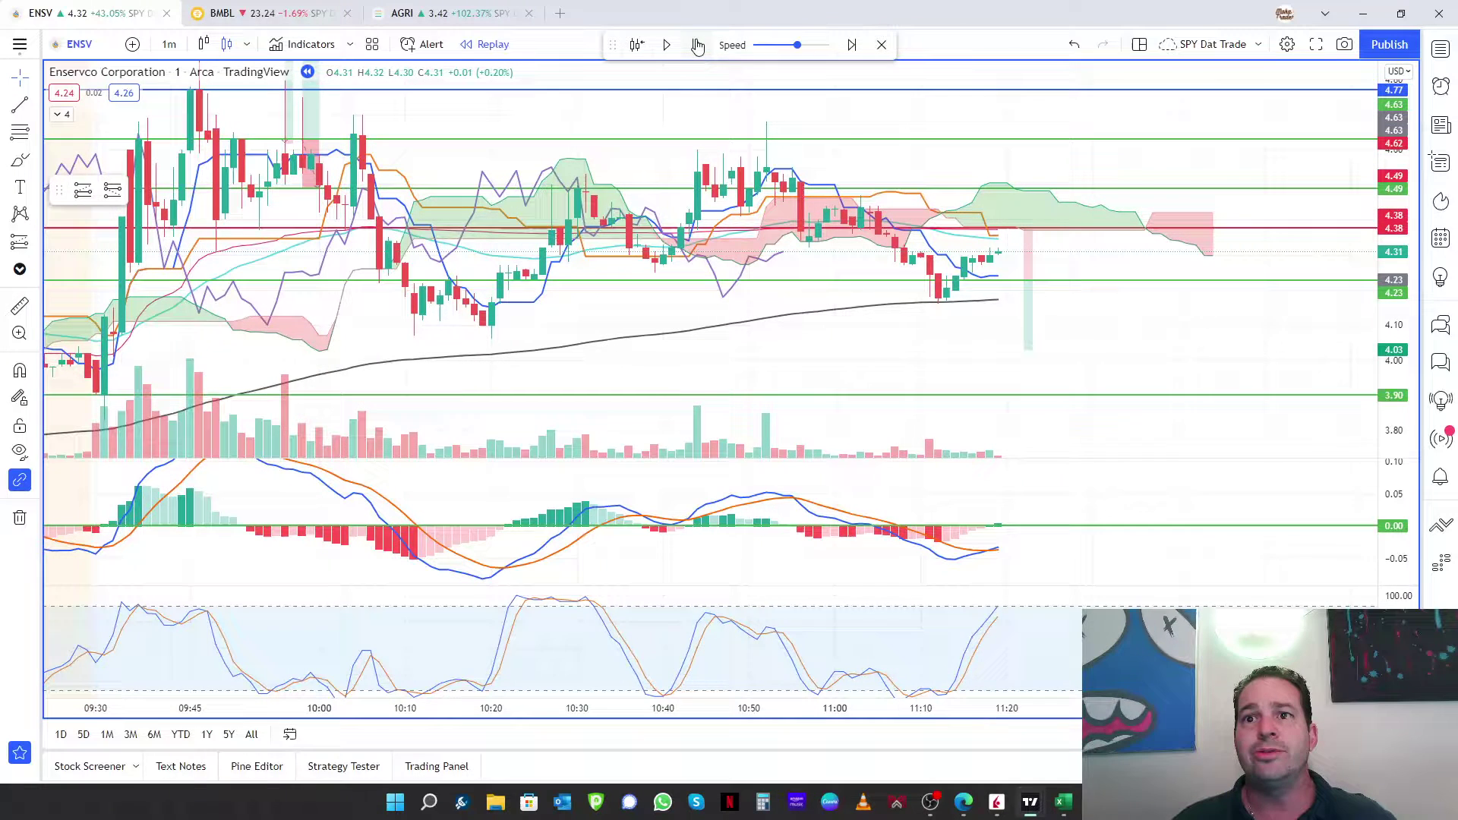
{"action": "left_click", "coordinate": [698, 46]}
{"action": "left_click", "coordinate": [697, 46]}
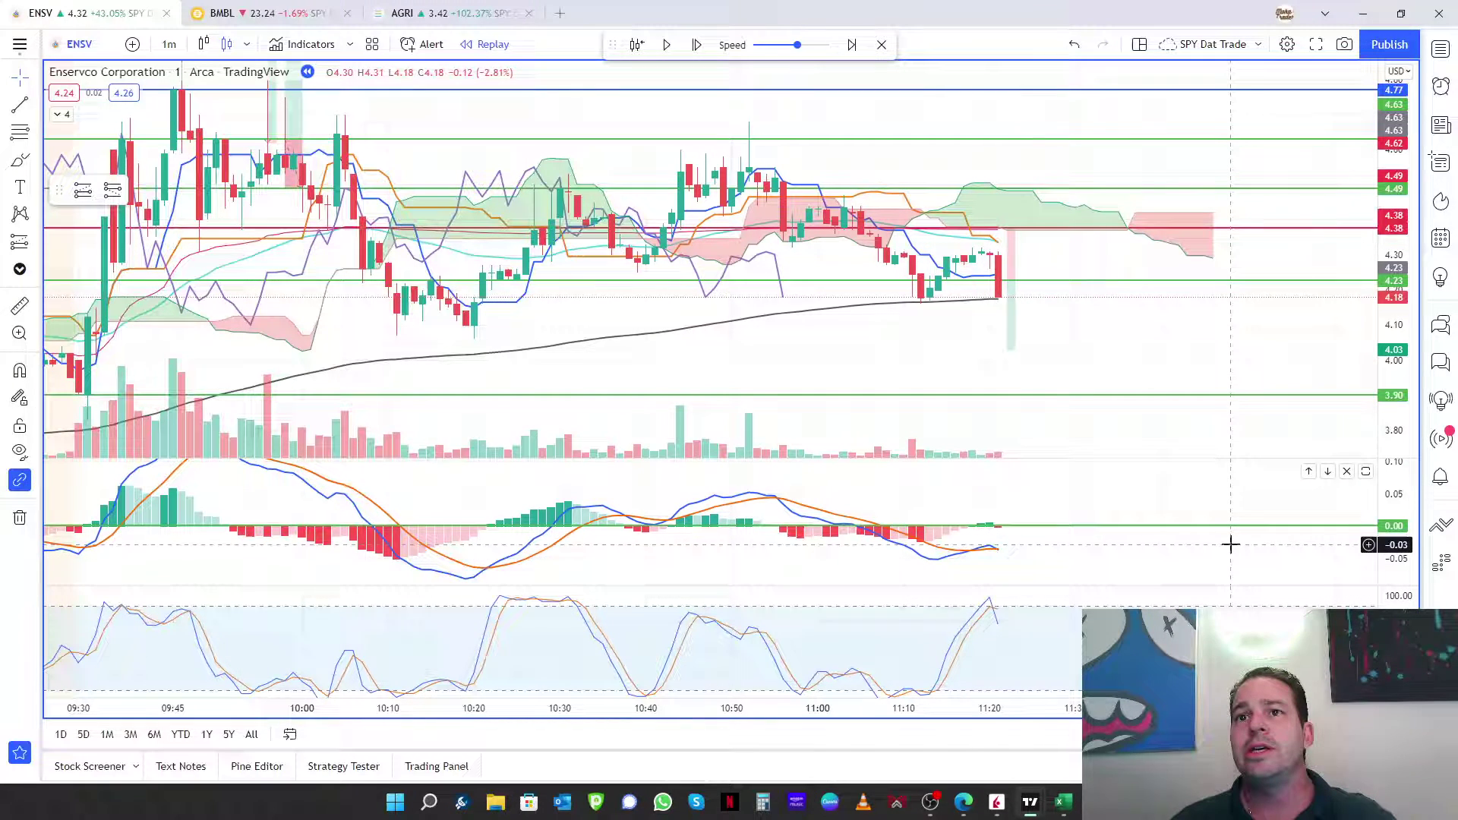
{"action": "left_click_drag", "start_coordinate": [1230, 544], "coordinate": [1180, 594]}
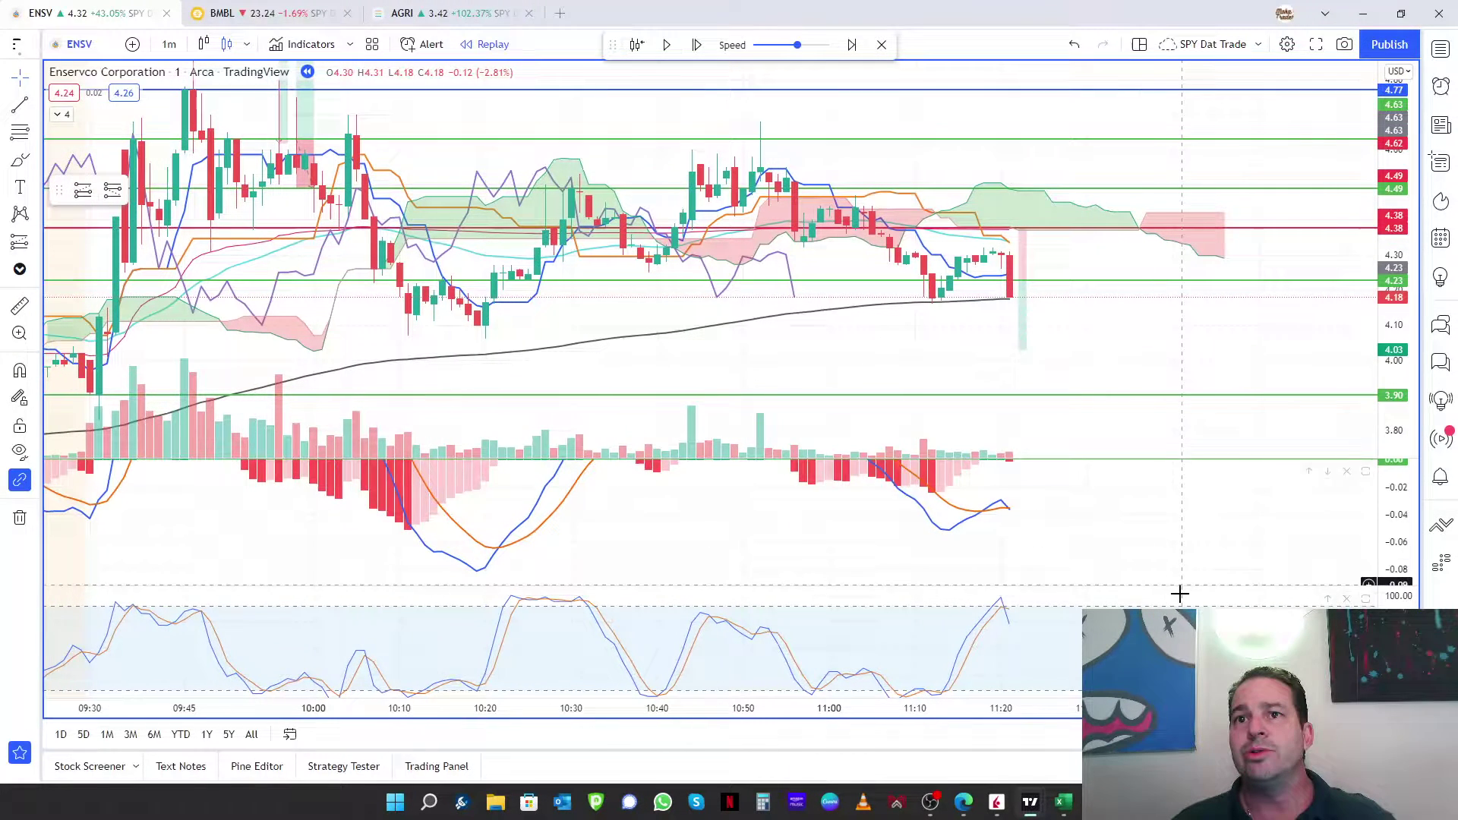
Step one bar and zoom in on the latest ENSV candles by stretching the price scale.
{"action": "left_click", "coordinate": [697, 47]}
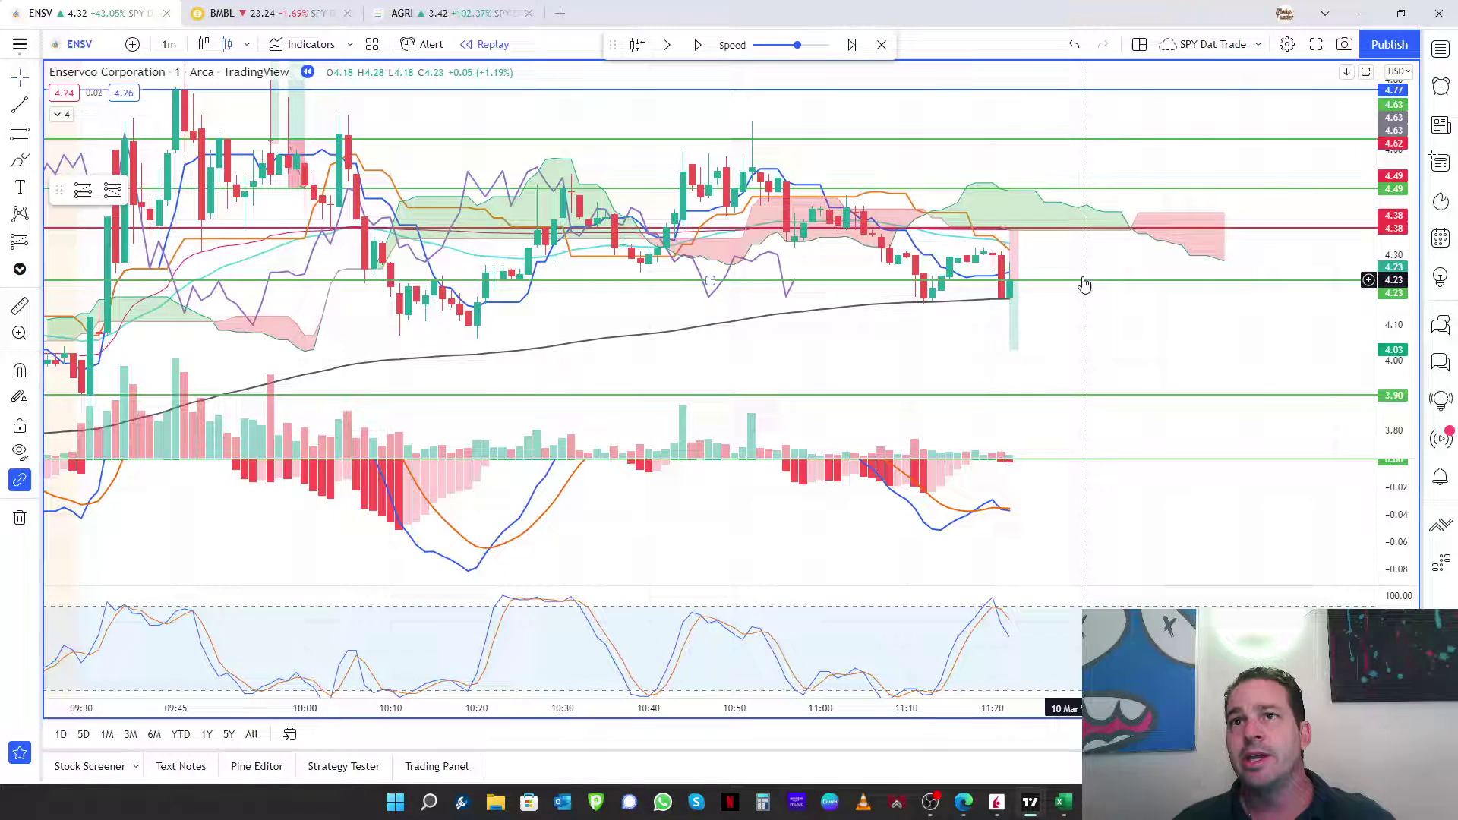
{"action": "scroll", "coordinate": [1116, 319], "scroll_direction": "up", "scroll_amount": 2}
{"action": "scroll", "coordinate": [1116, 318], "scroll_direction": "up", "scroll_amount": 3}
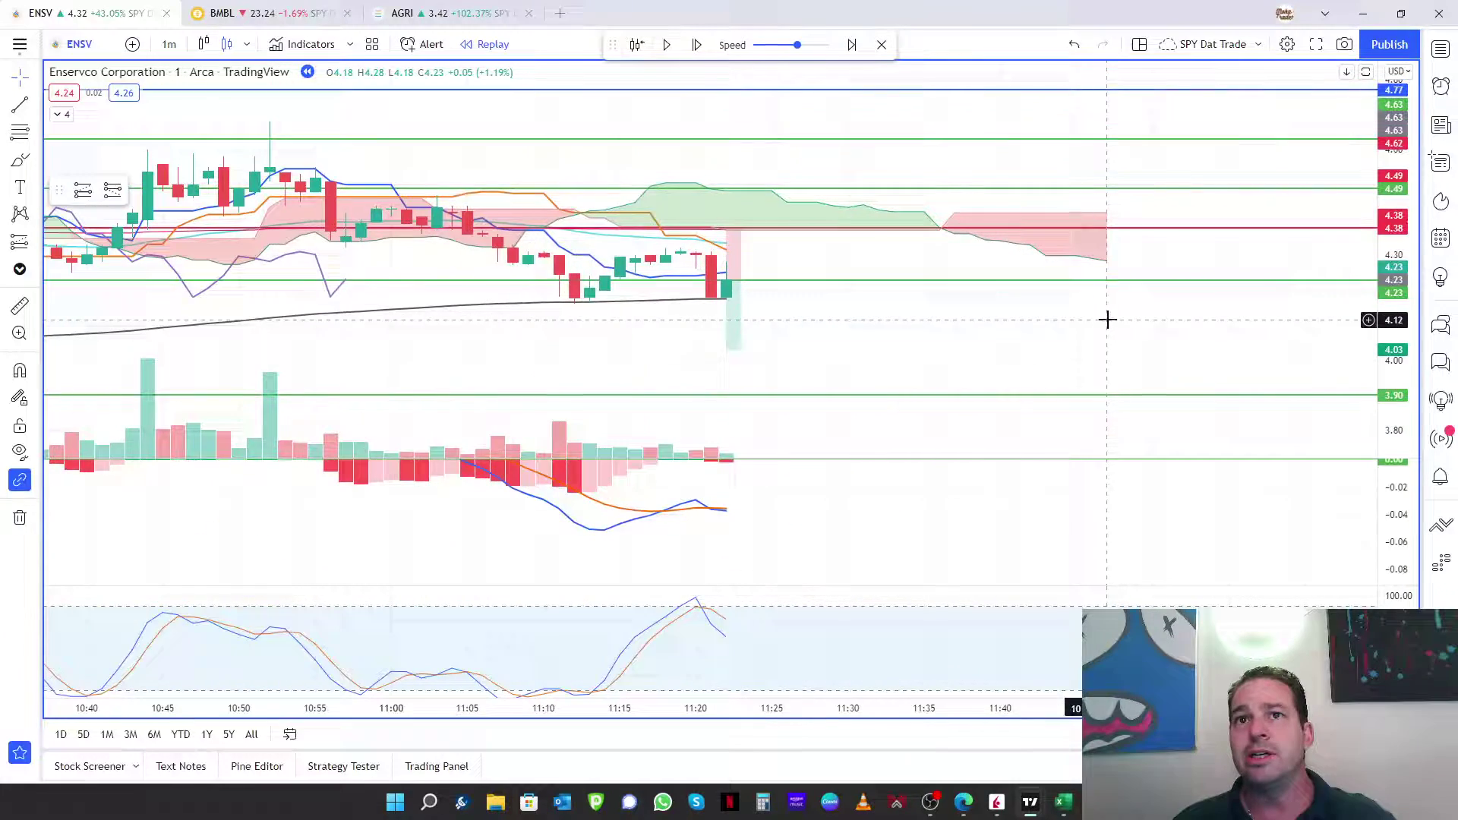
{"action": "left_click_drag", "start_coordinate": [1409, 328], "coordinate": [1302, 208]}
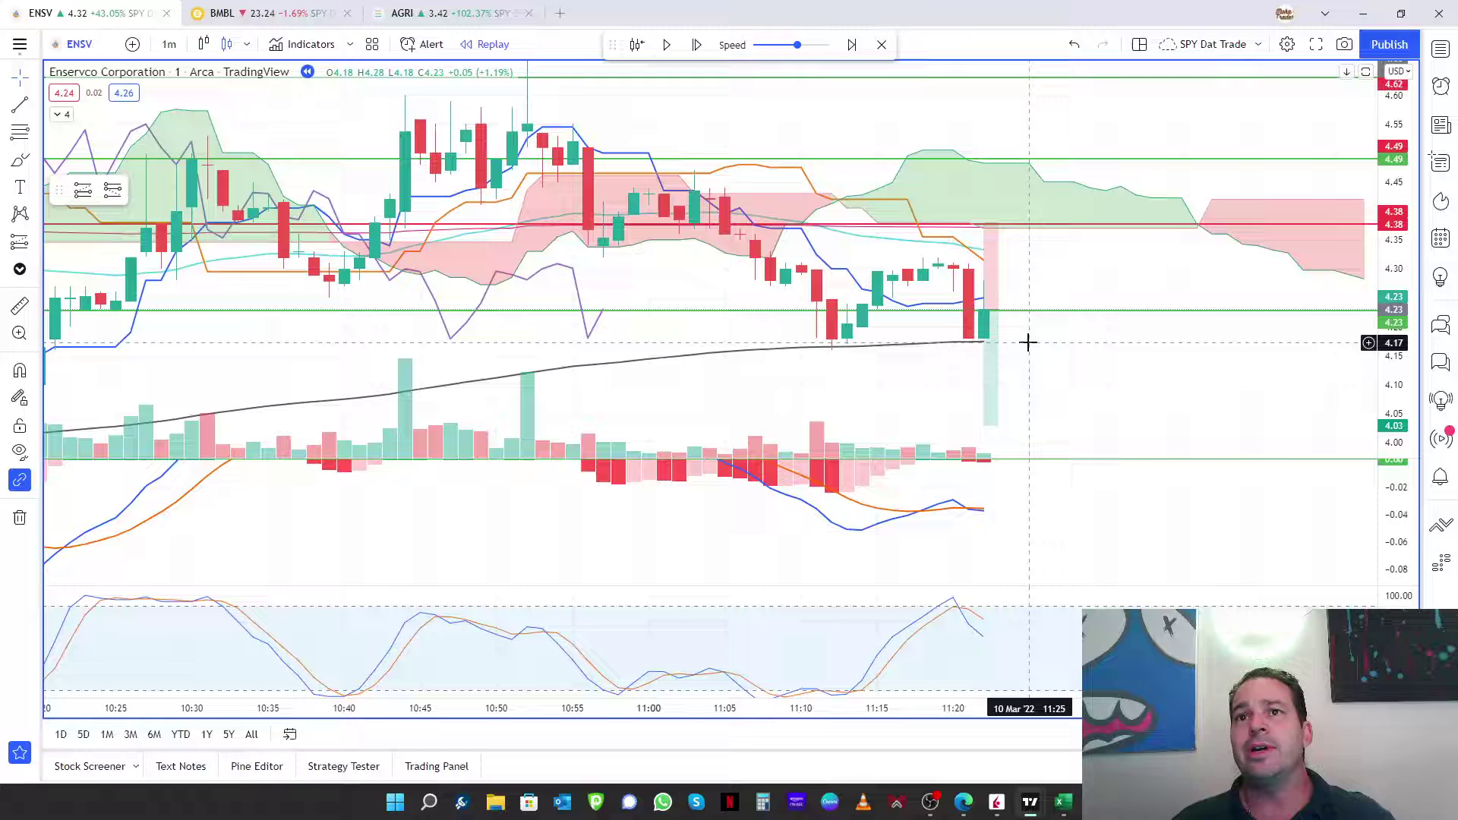
Advance two more bars, showing the long position's stop, target and P&L as price recovers to 4.24.
{"action": "left_click", "coordinate": [695, 45]}
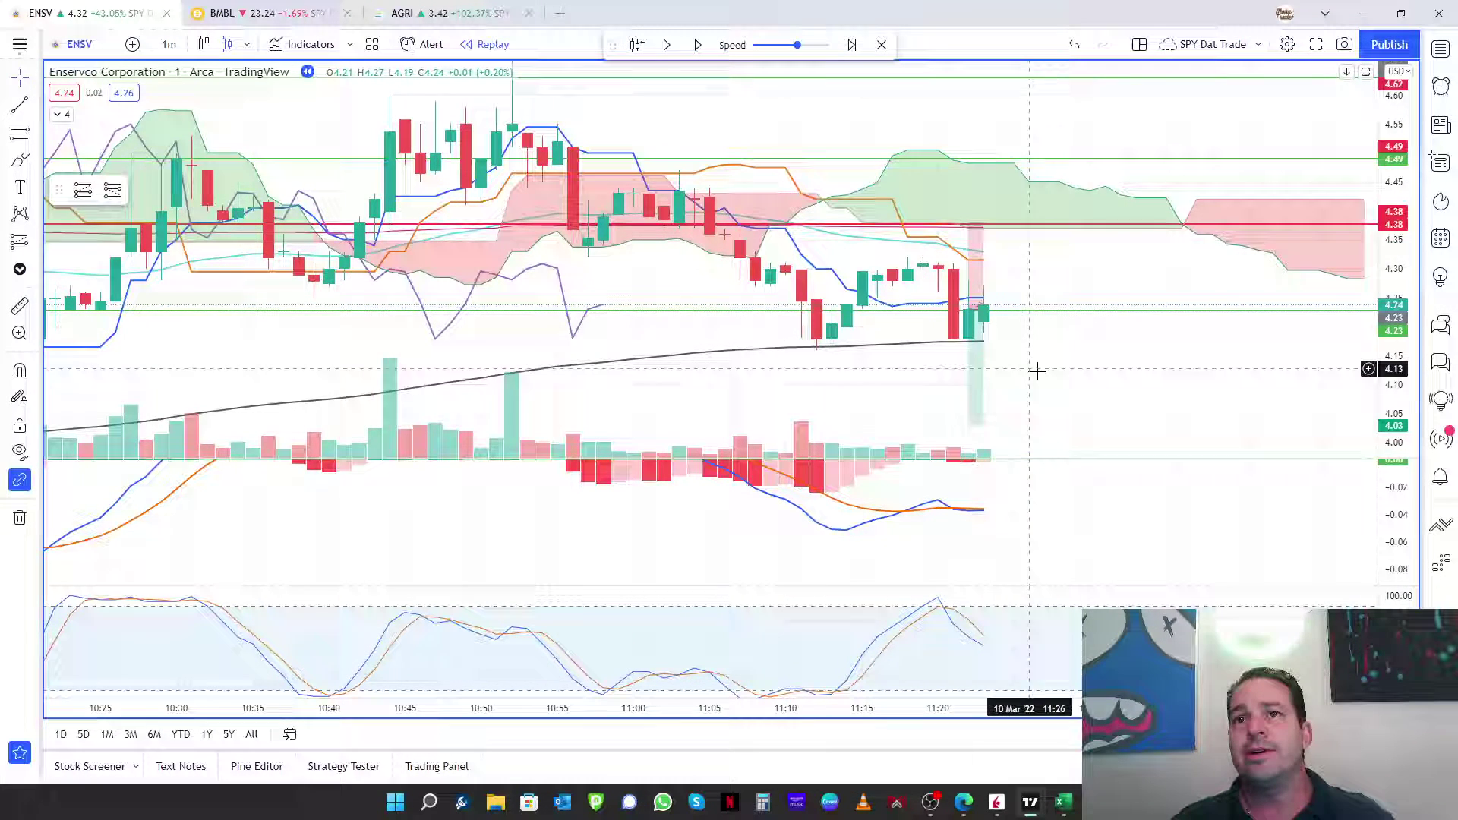
{"action": "left_click_drag", "start_coordinate": [1035, 368], "coordinate": [969, 237]}
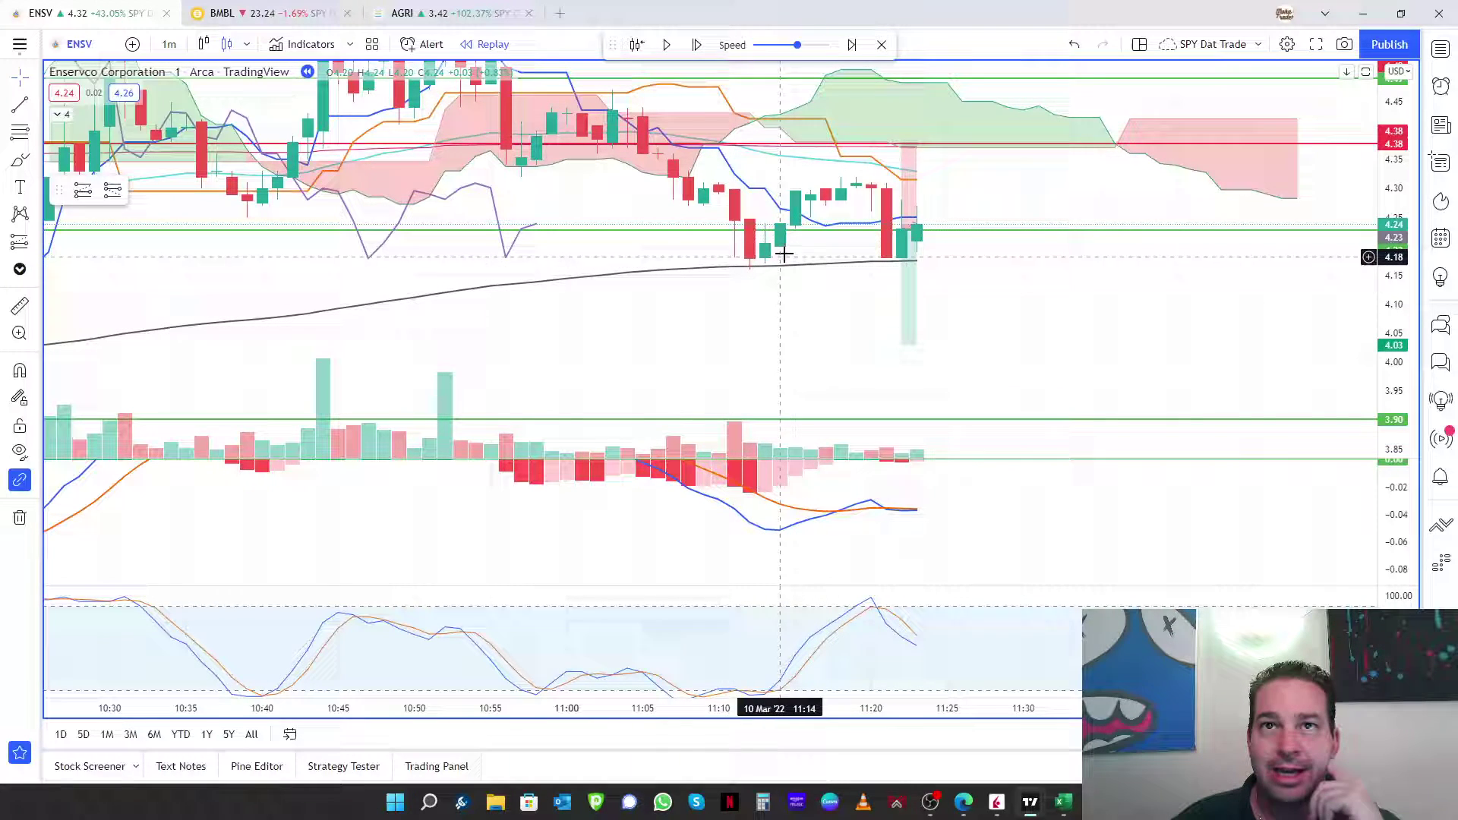
{"action": "left_click", "coordinate": [907, 251]}
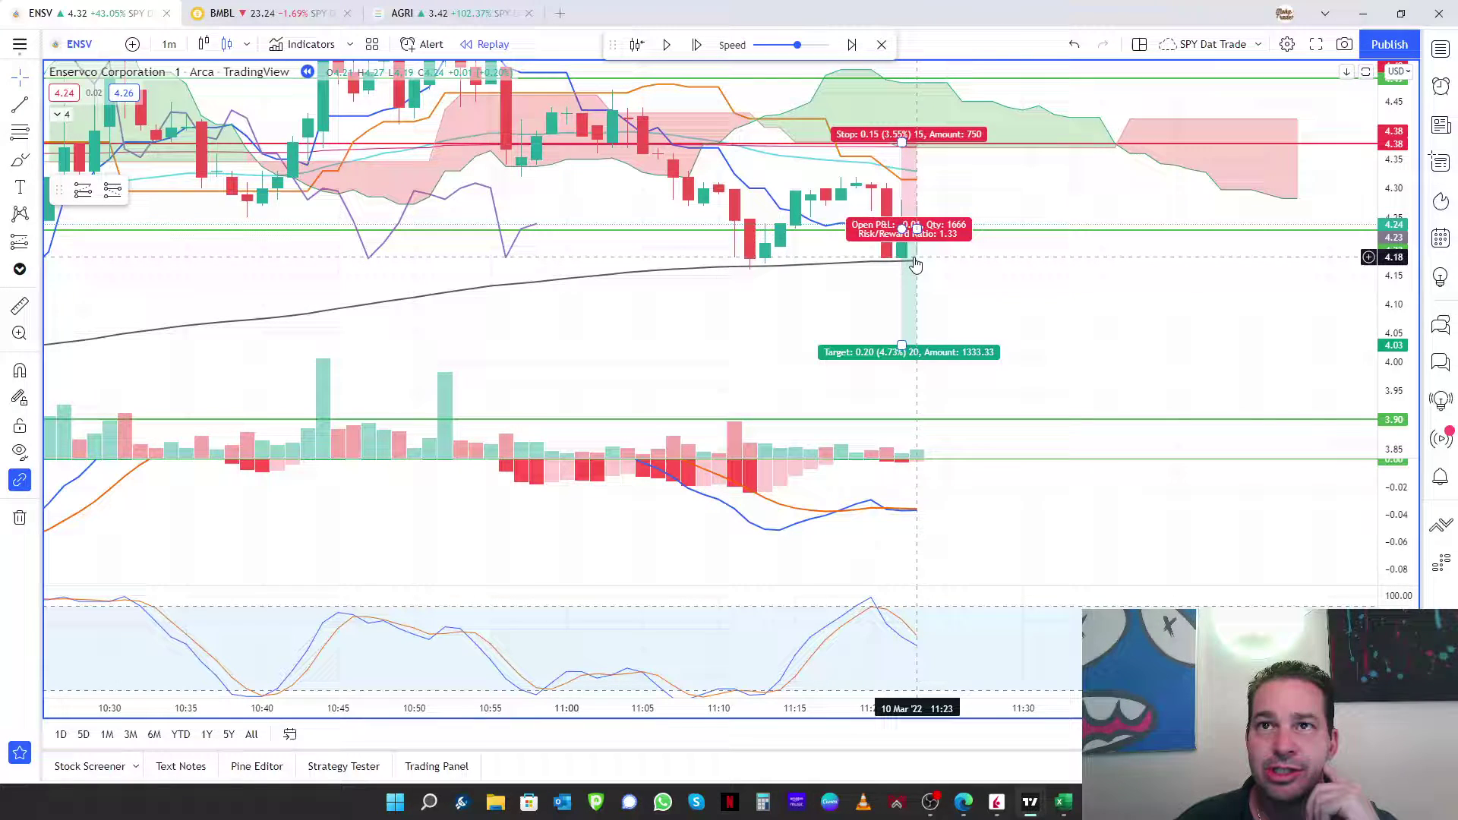
{"action": "key", "text": "shift+Right"}
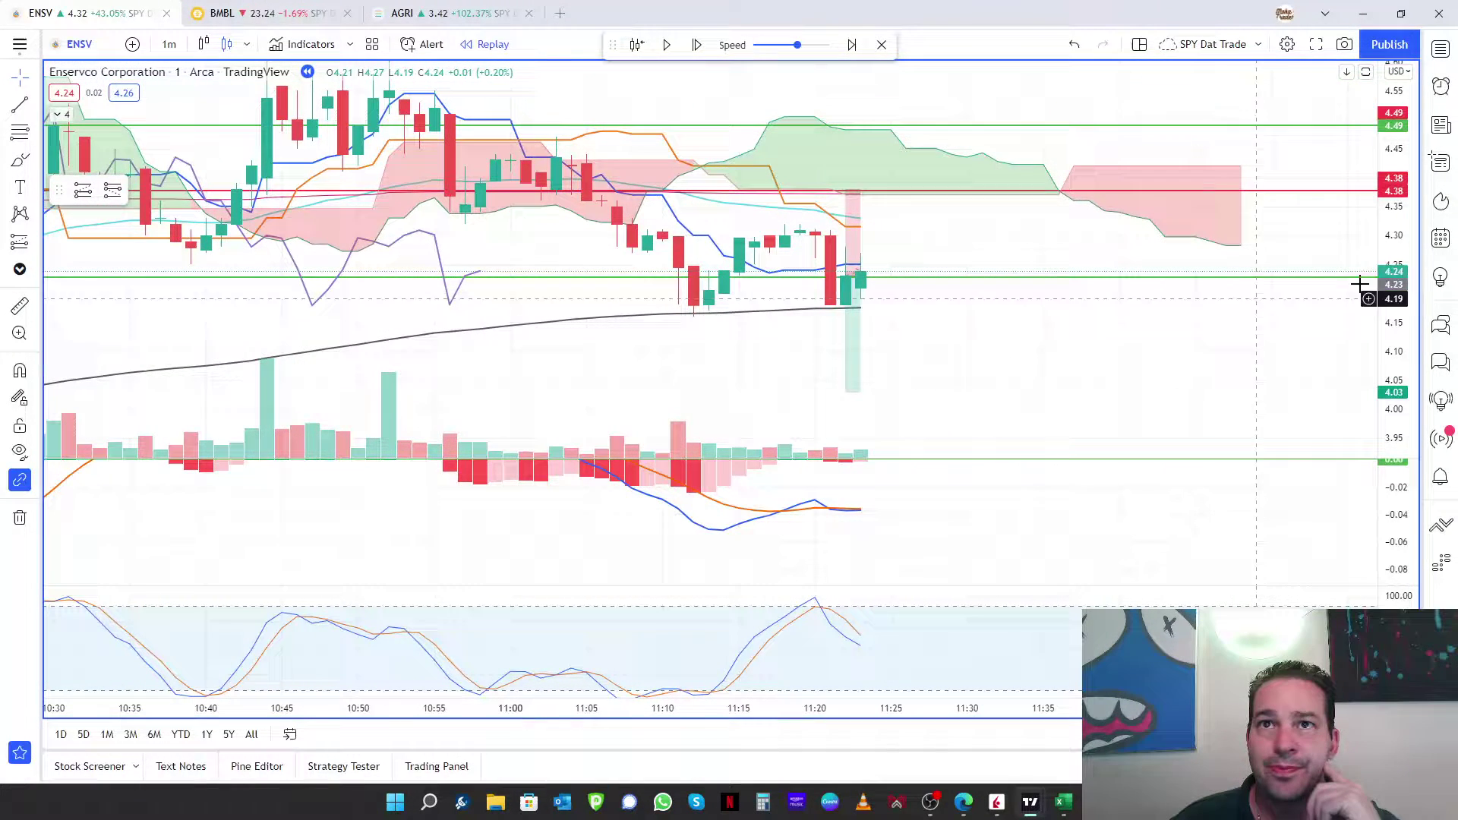
{"action": "left_click_drag", "start_coordinate": [915, 333], "coordinate": [807, 316]}
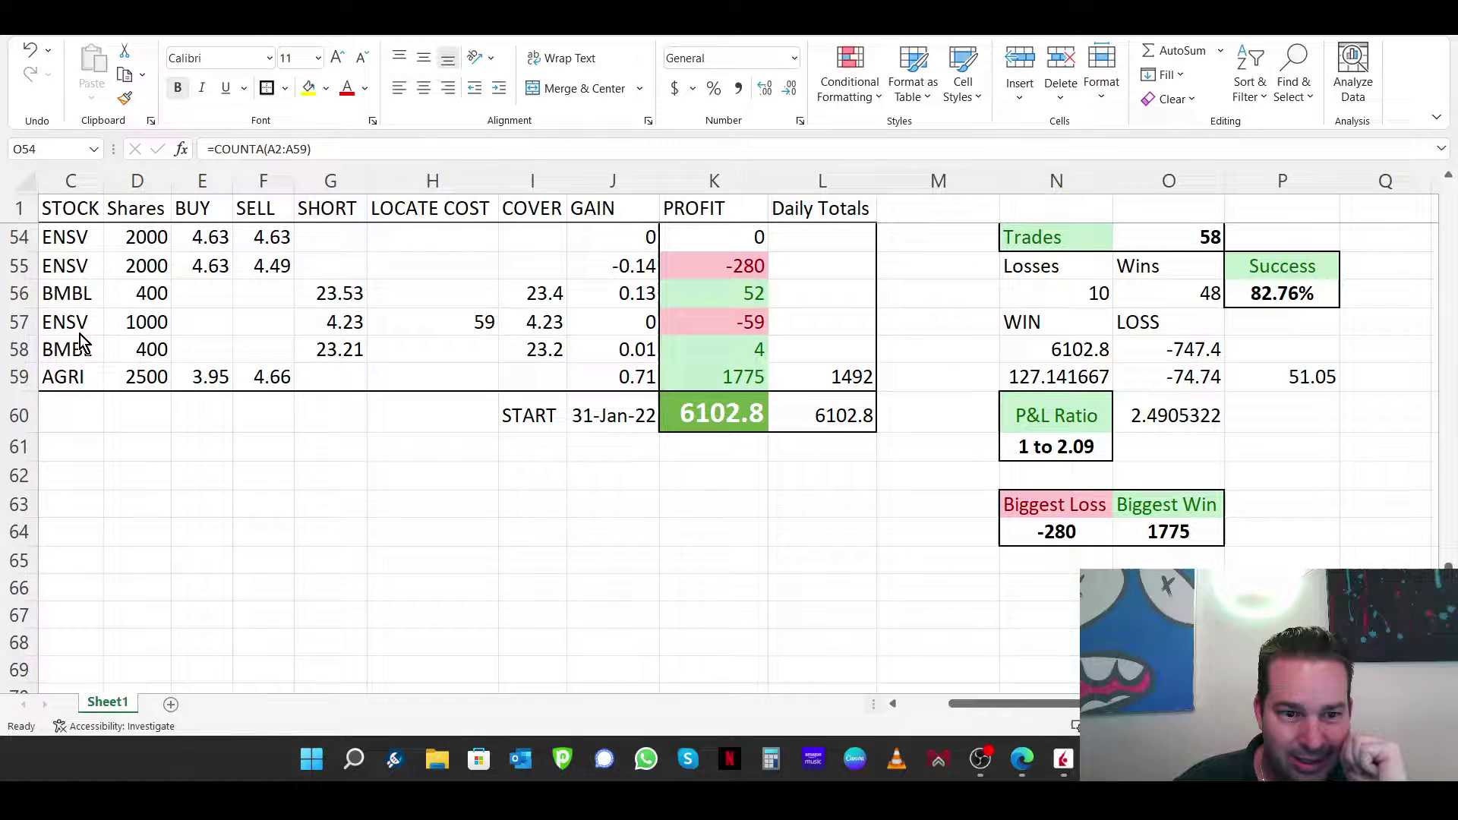
{"action": "left_click", "coordinate": [732, 321]}
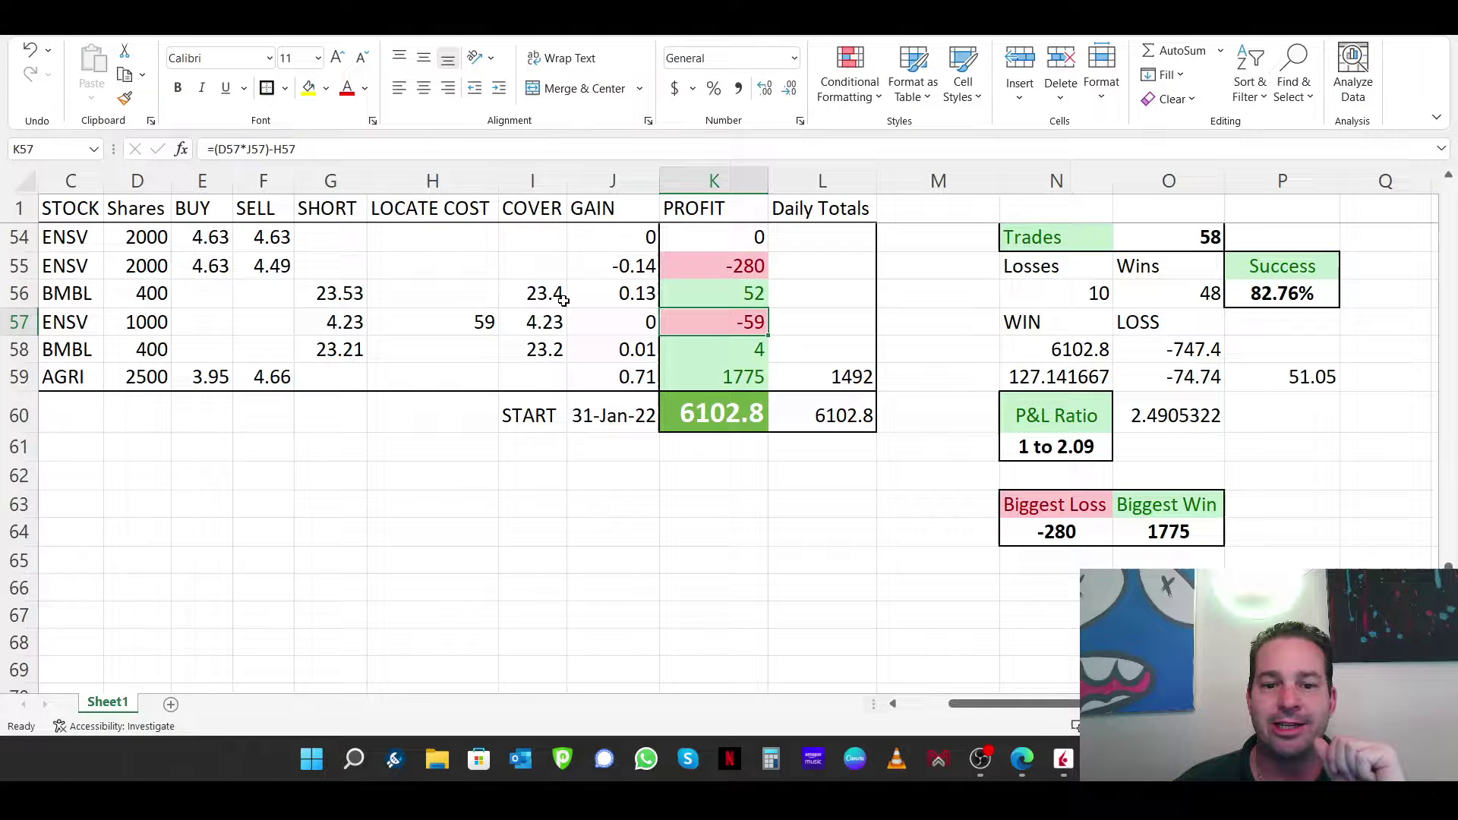
{"action": "left_click", "coordinate": [483, 322]}
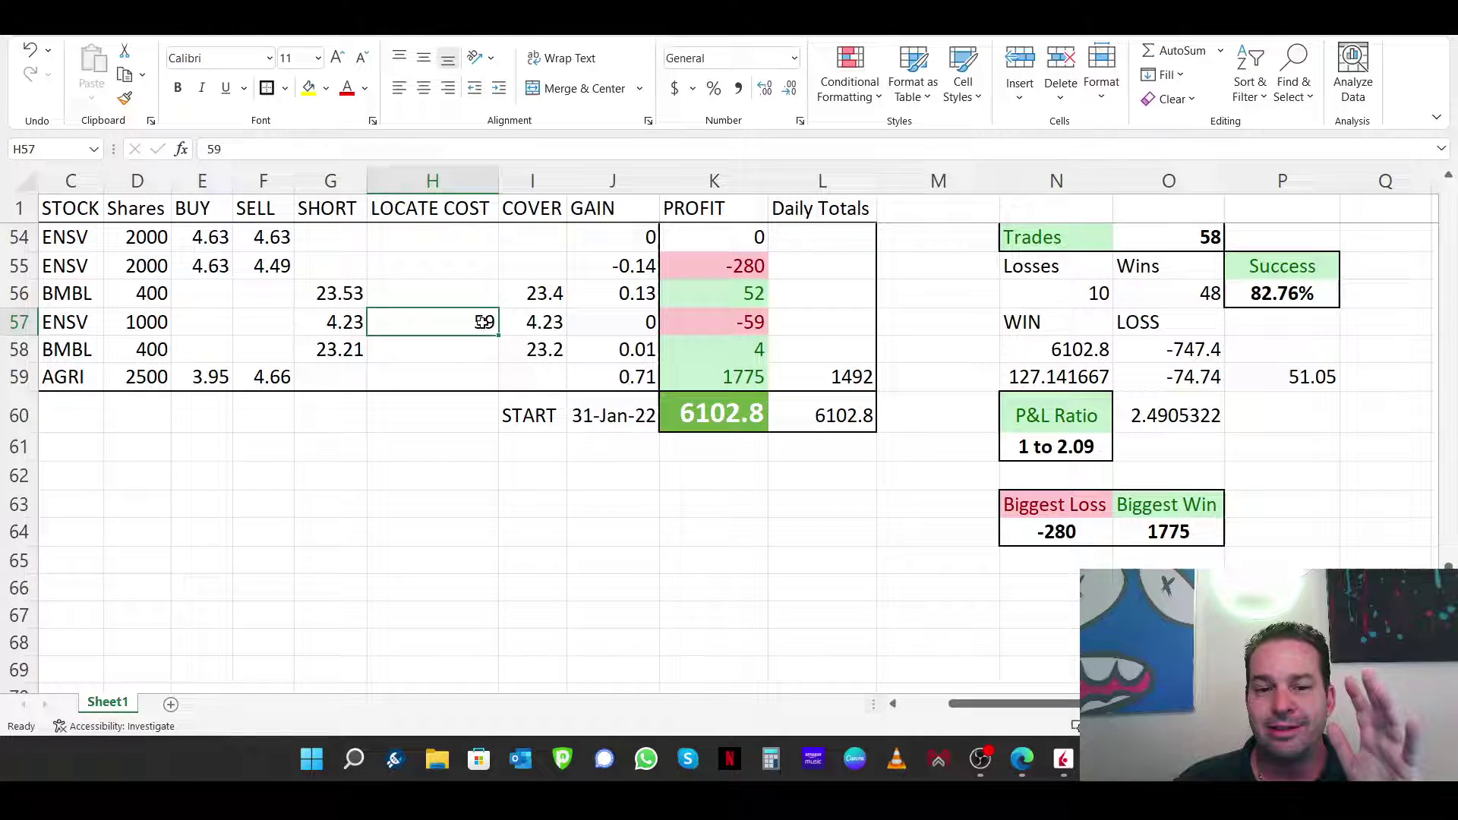
{"action": "left_click", "coordinate": [750, 326]}
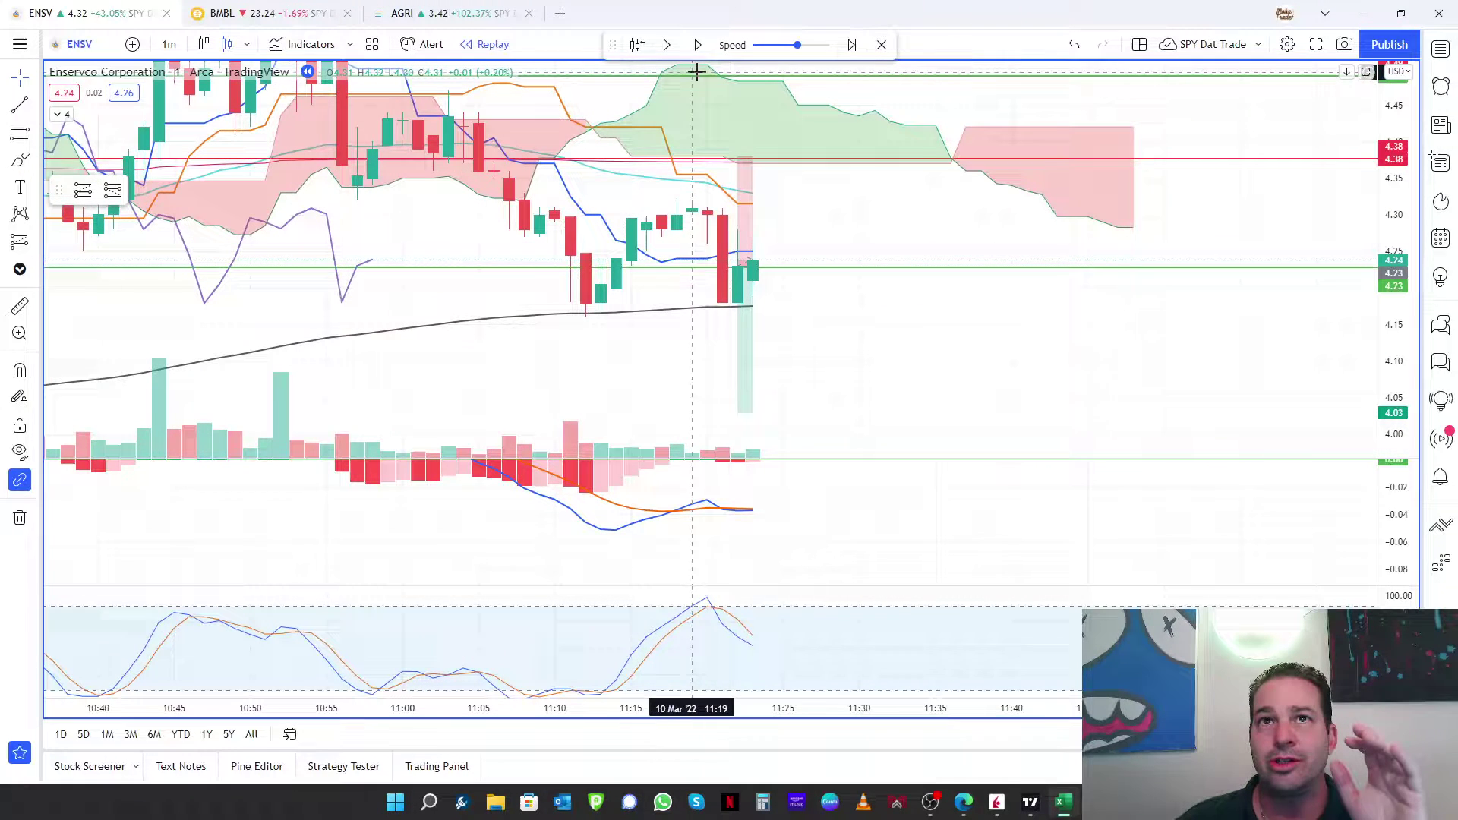
Step the ENSV replay eleven bars to about 11:36, where a long red candle hits 4.11.
{"action": "left_click", "coordinate": [697, 46]}
{"action": "left_click", "coordinate": [697, 46]}
{"action": "left_click", "coordinate": [697, 46]}
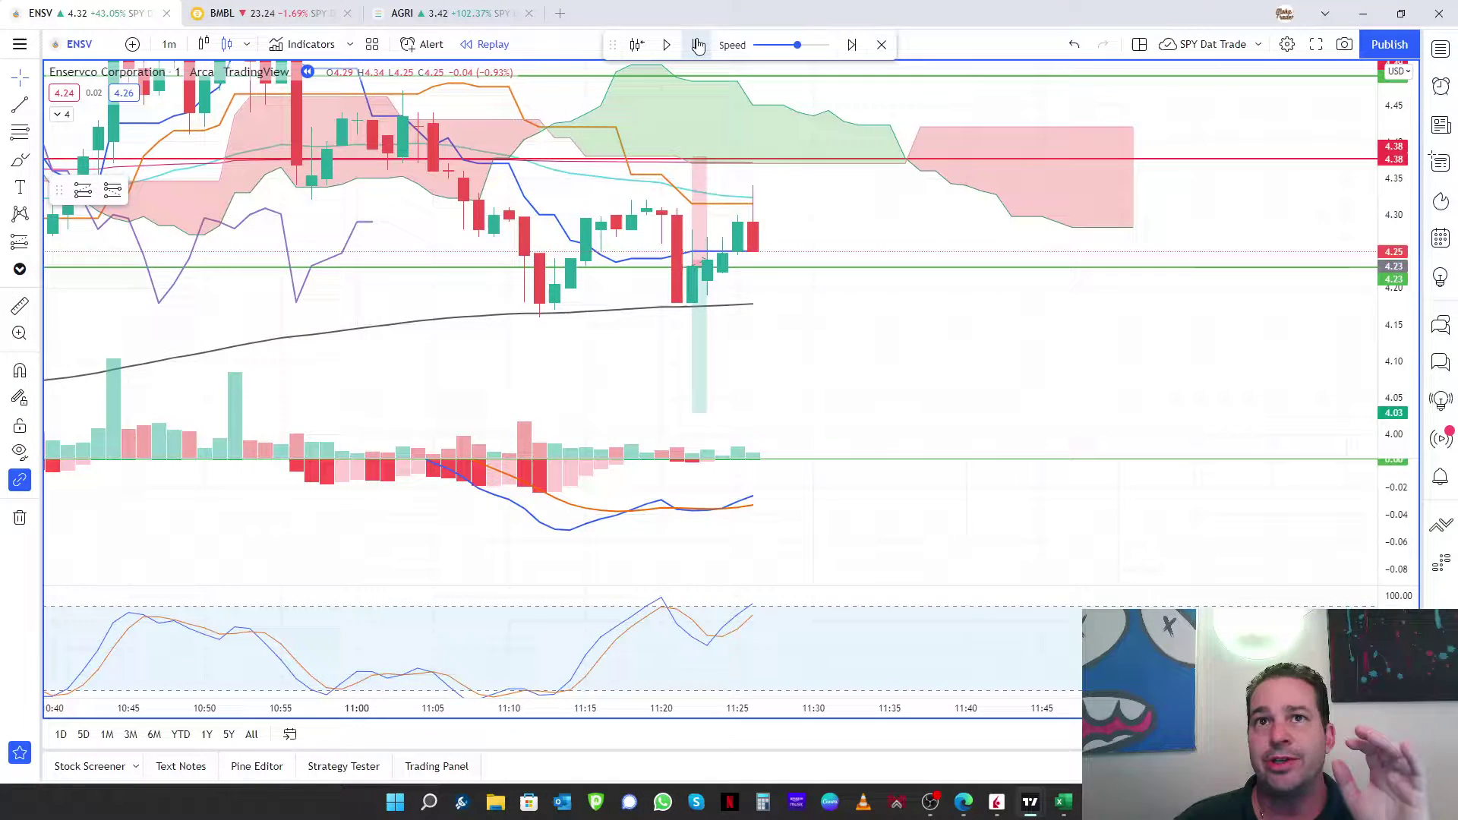
{"action": "left_click", "coordinate": [697, 45]}
{"action": "left_click", "coordinate": [697, 46]}
{"action": "left_click", "coordinate": [697, 46]}
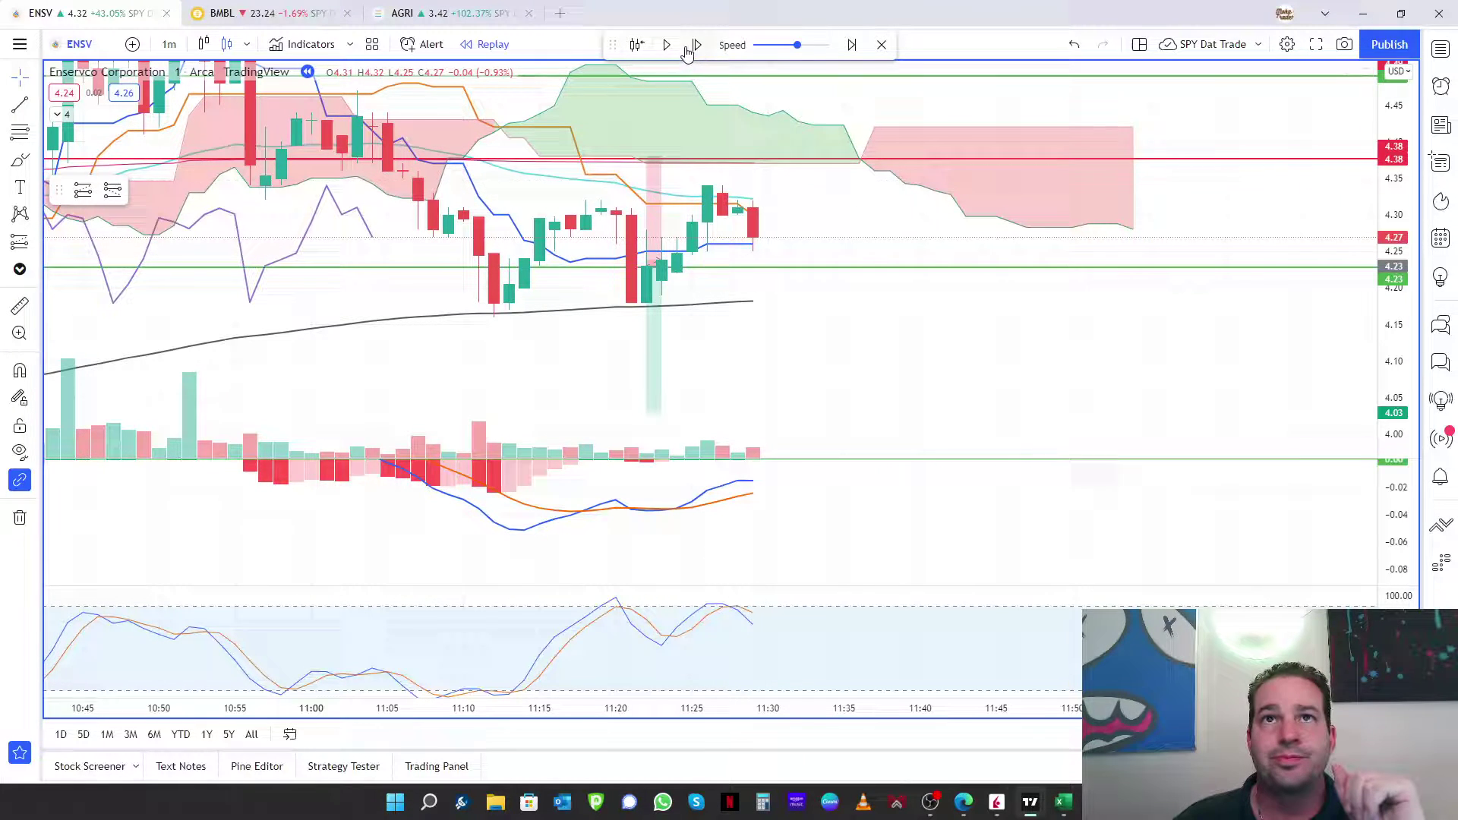
{"action": "left_click", "coordinate": [693, 47]}
{"action": "left_click", "coordinate": [693, 47]}
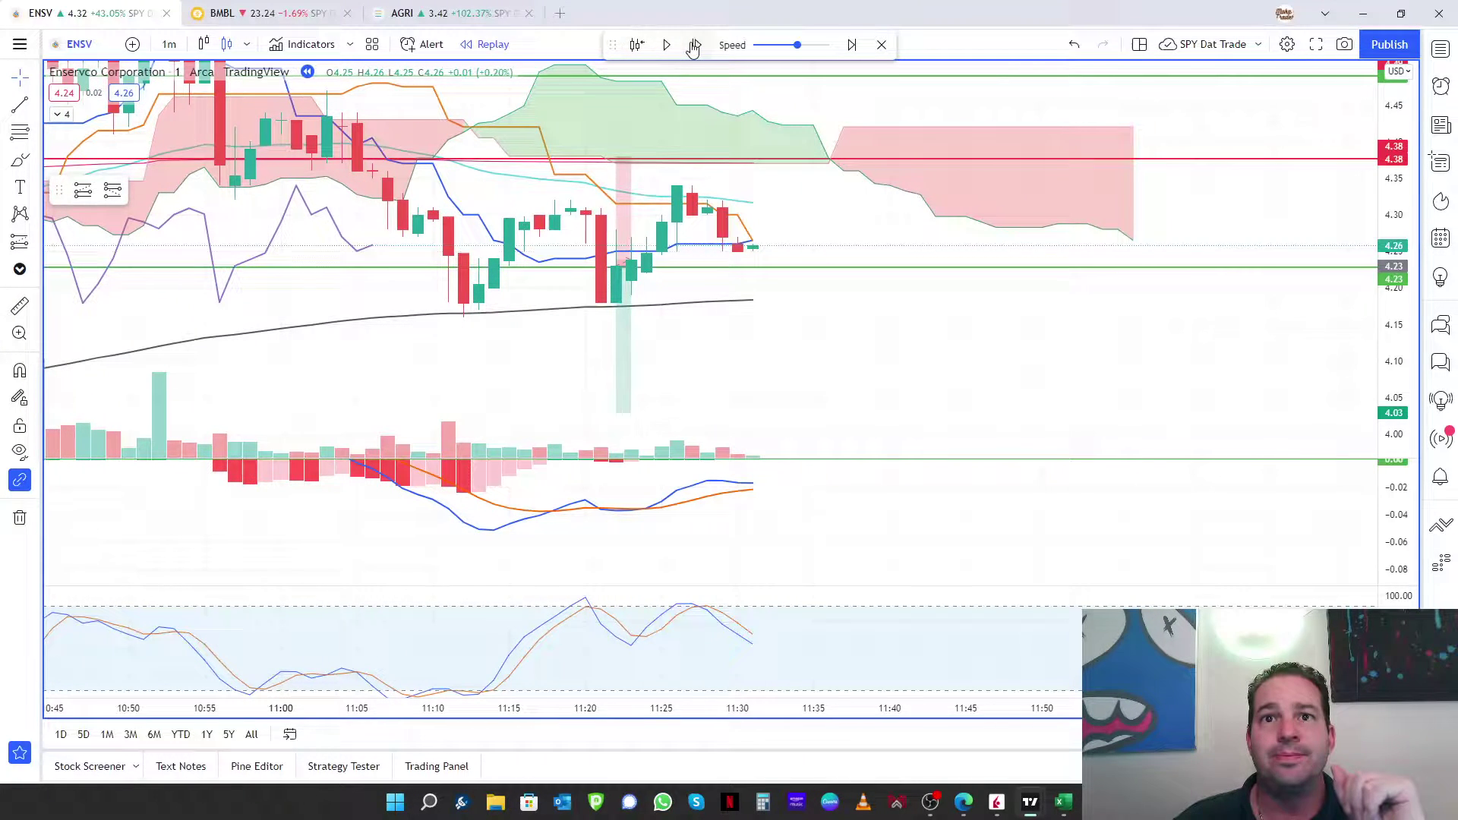
{"action": "left_click", "coordinate": [693, 47]}
{"action": "left_click", "coordinate": [693, 47]}
{"action": "left_click", "coordinate": [693, 47]}
{"action": "left_click", "coordinate": [694, 47]}
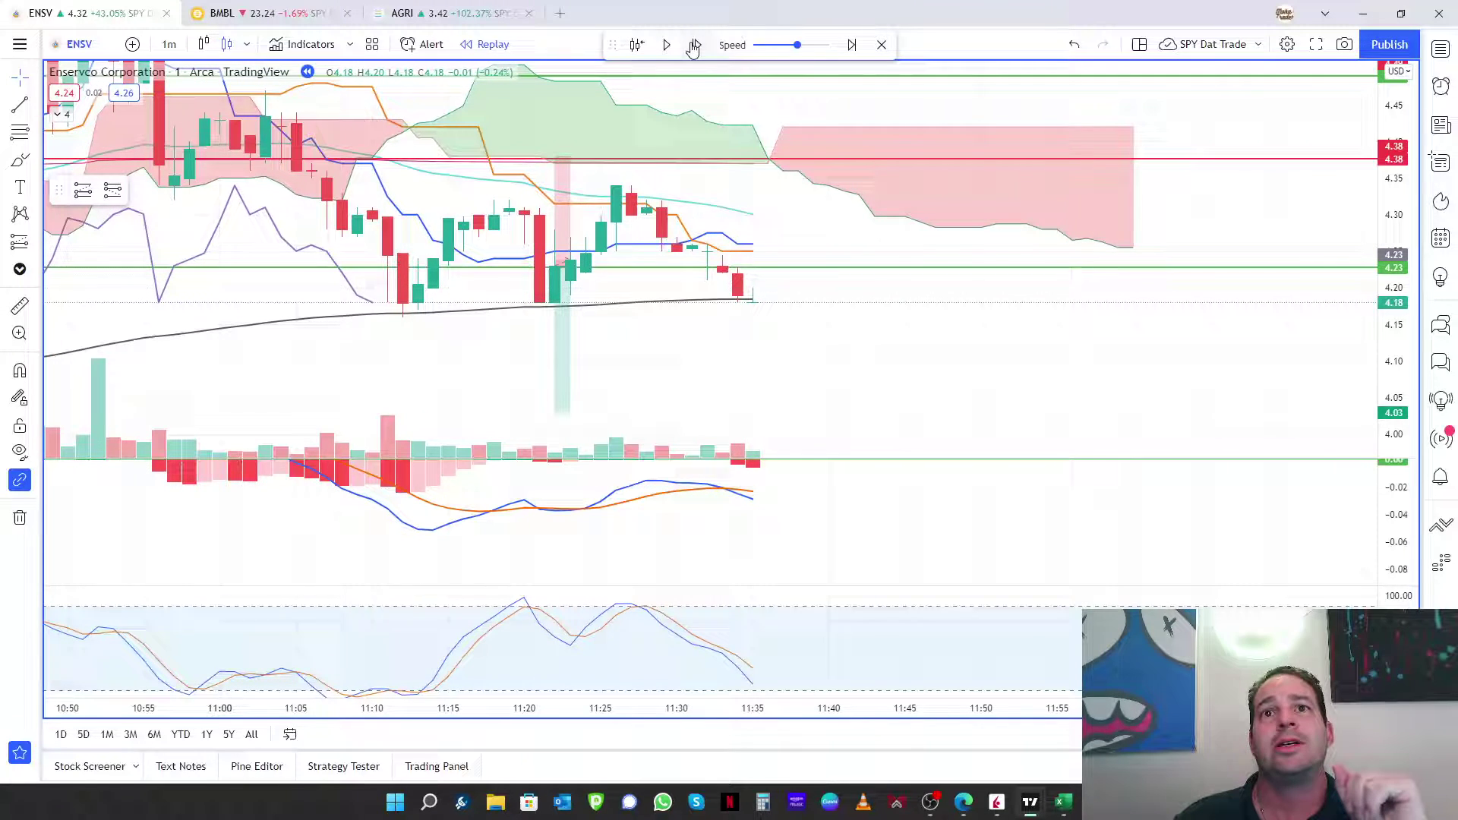
{"action": "left_click", "coordinate": [694, 47]}
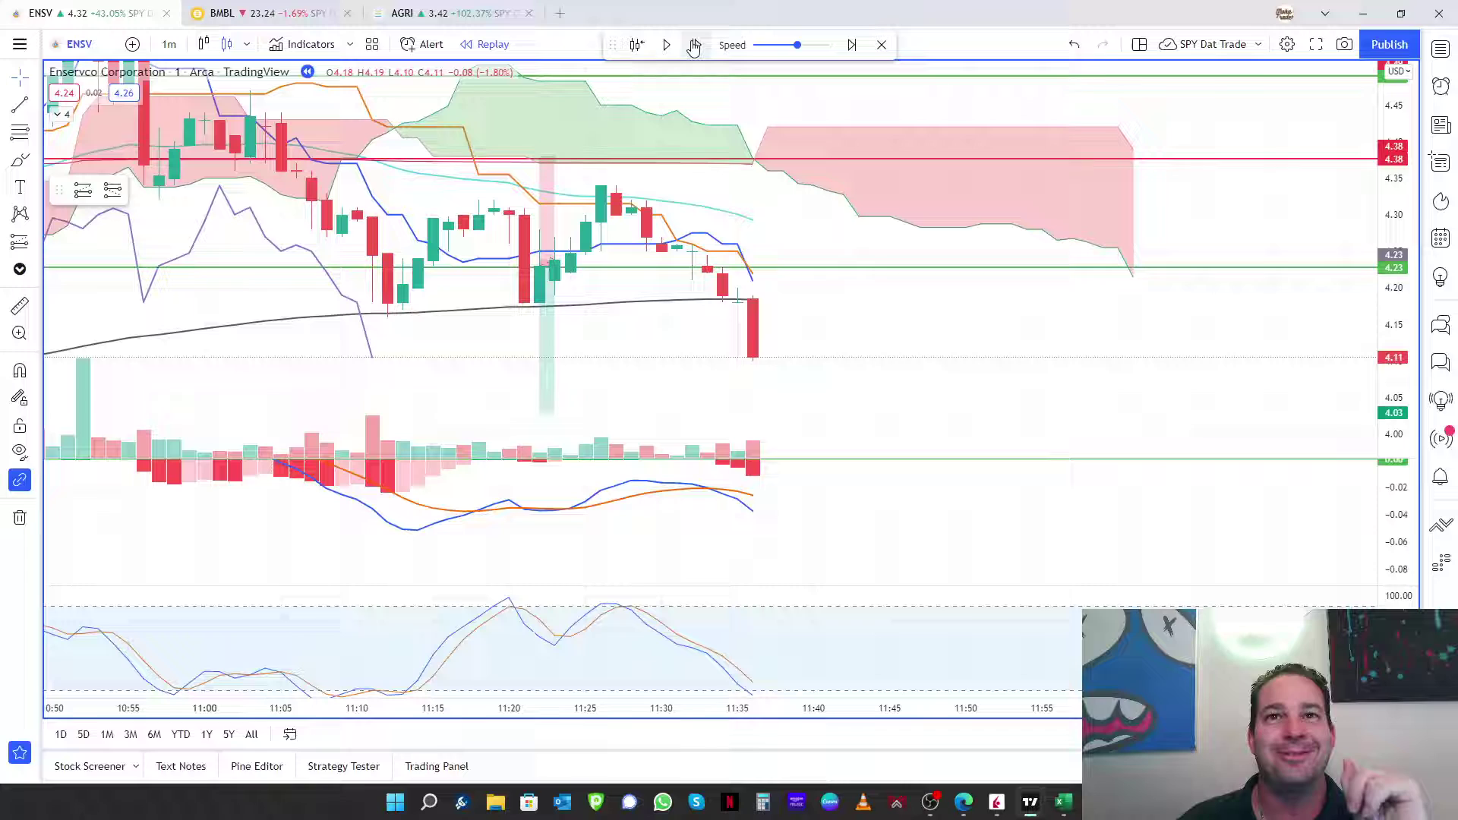
{"action": "left_click", "coordinate": [693, 47]}
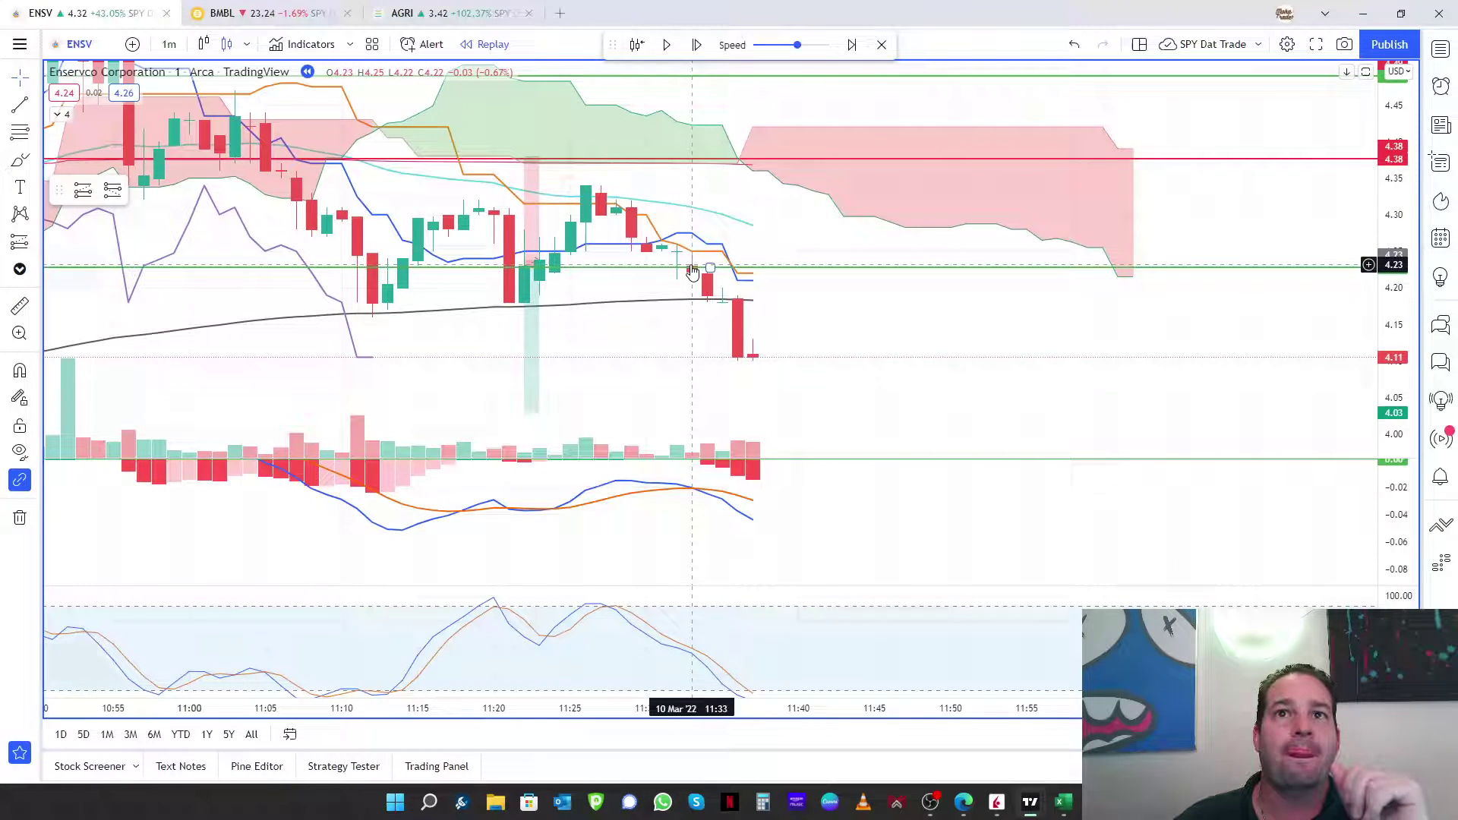
Switch to BMBL, step its replay four bars to about 11:05 near 23.53, and raise the MACD scale.
{"action": "left_click", "coordinate": [273, 16]}
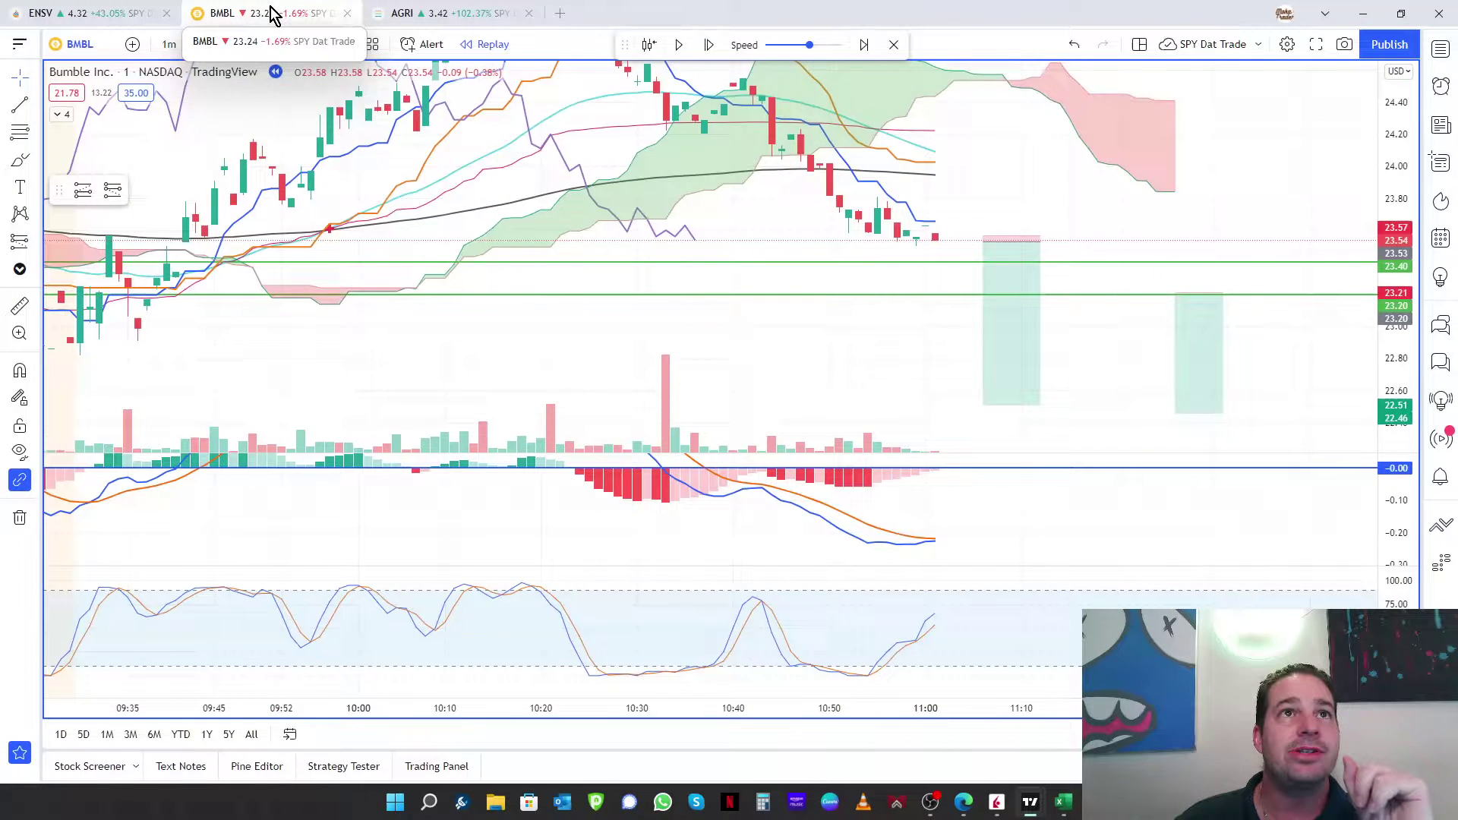
{"action": "left_click_drag", "start_coordinate": [792, 226], "coordinate": [693, 250]}
{"action": "left_click", "coordinate": [705, 45]}
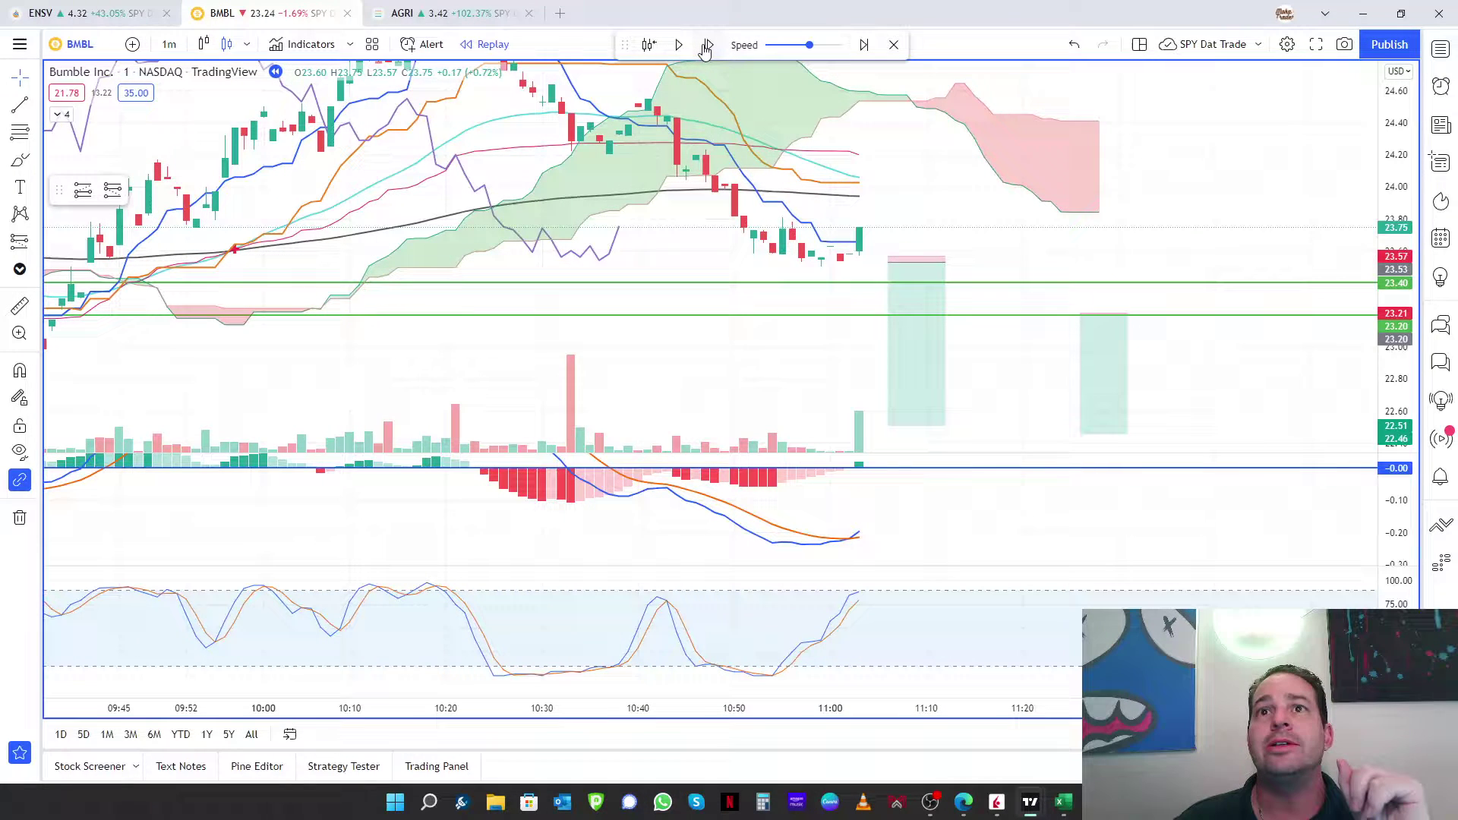
{"action": "left_click", "coordinate": [705, 47]}
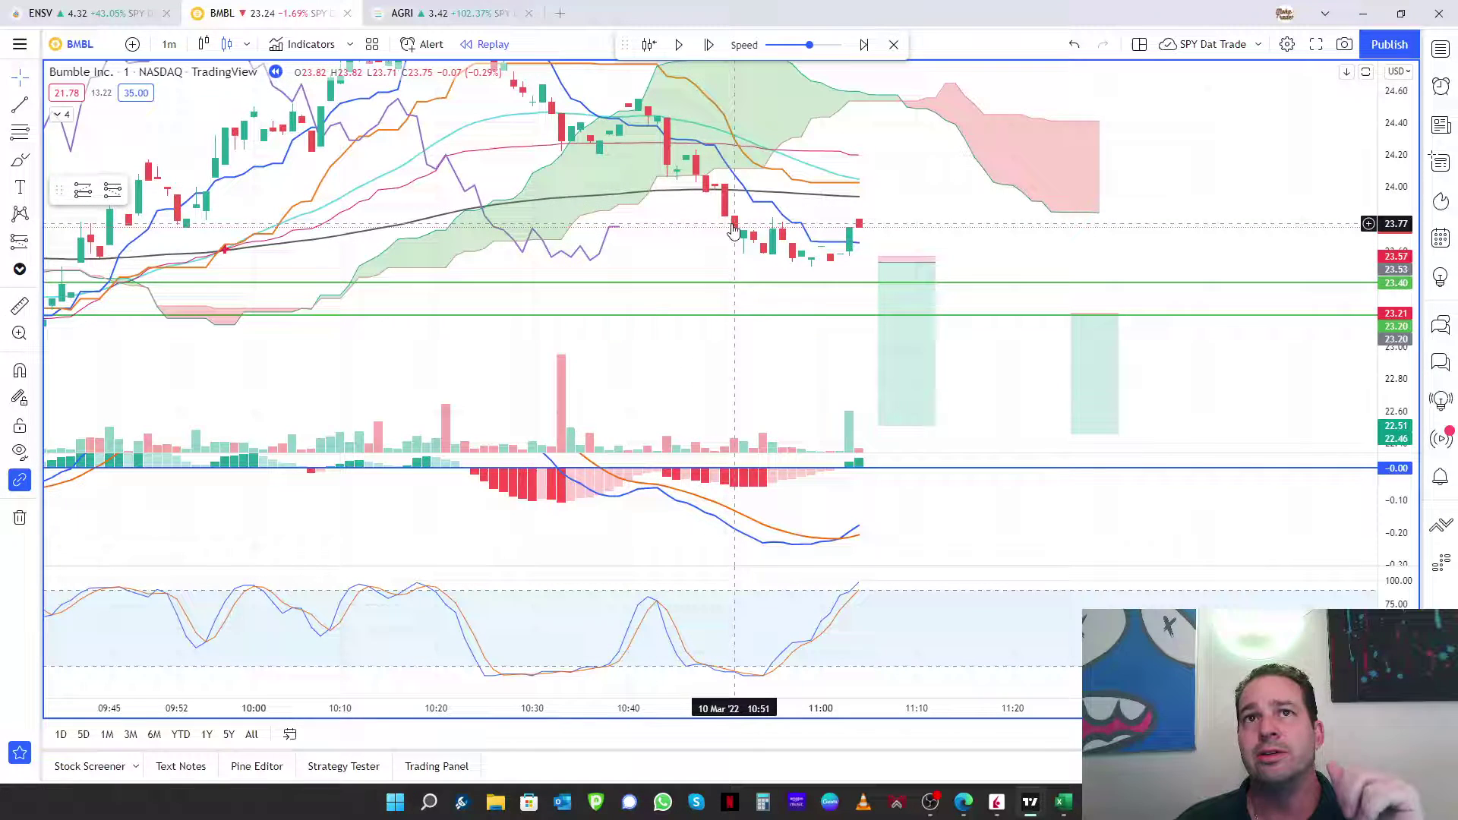
{"action": "left_click", "coordinate": [708, 45]}
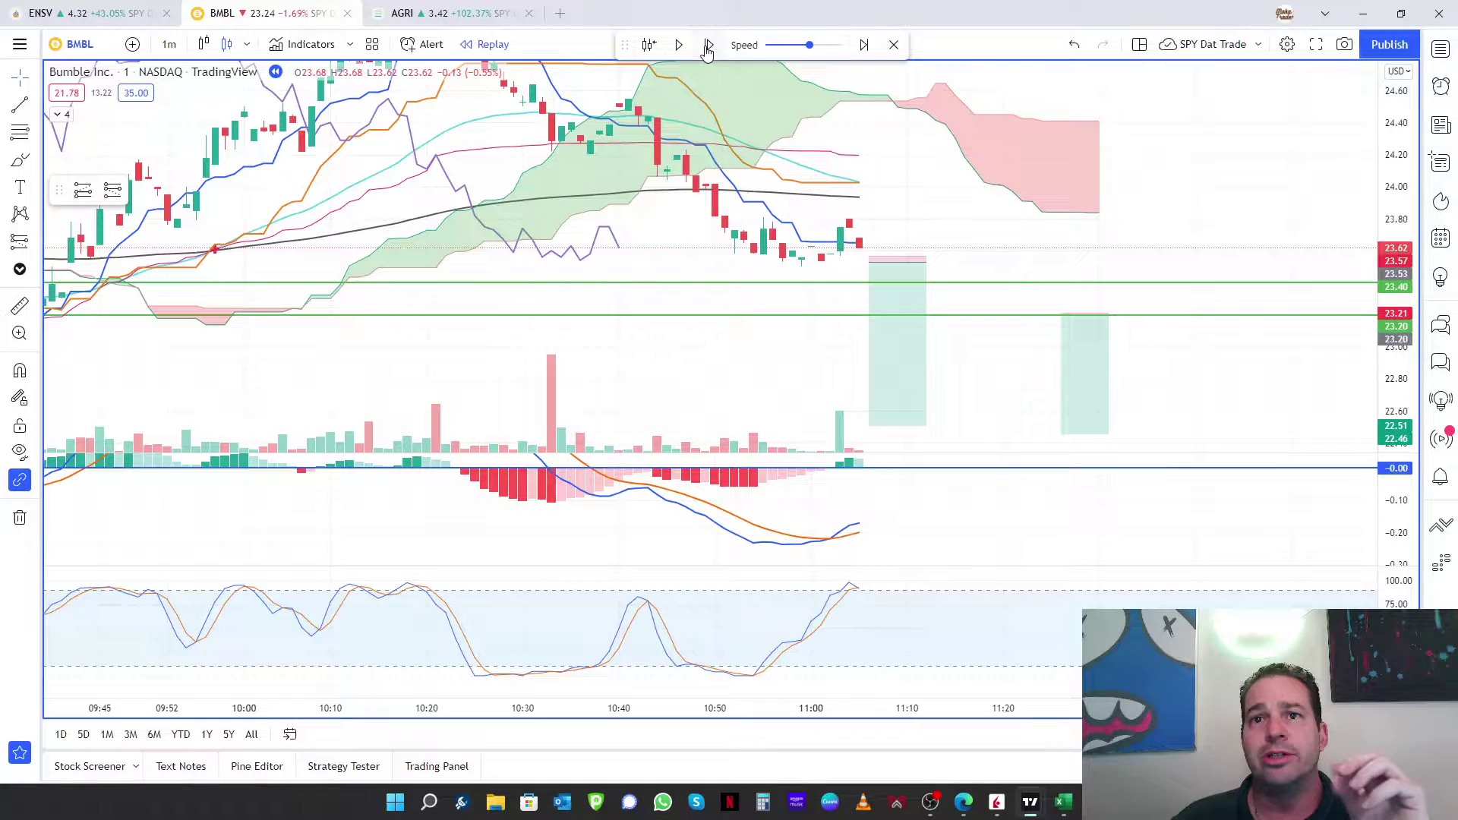
{"action": "left_click", "coordinate": [707, 47]}
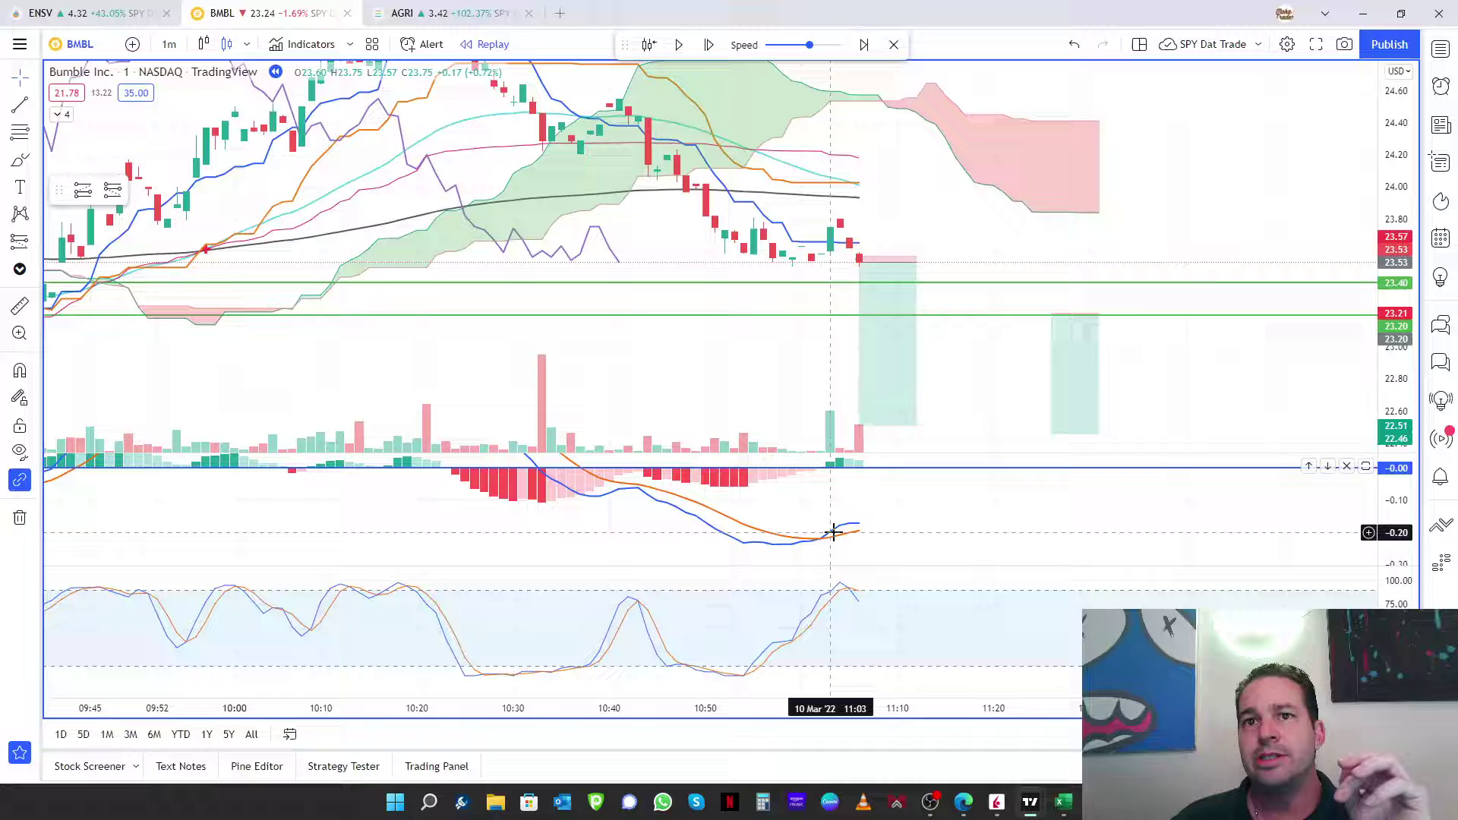
{"action": "mouse_move", "coordinate": [891, 529]}
{"action": "left_mouse_down"}
{"action": "mouse_move", "coordinate": [894, 503]}
{"action": "mouse_move", "coordinate": [910, 534]}
{"action": "left_mouse_up"}
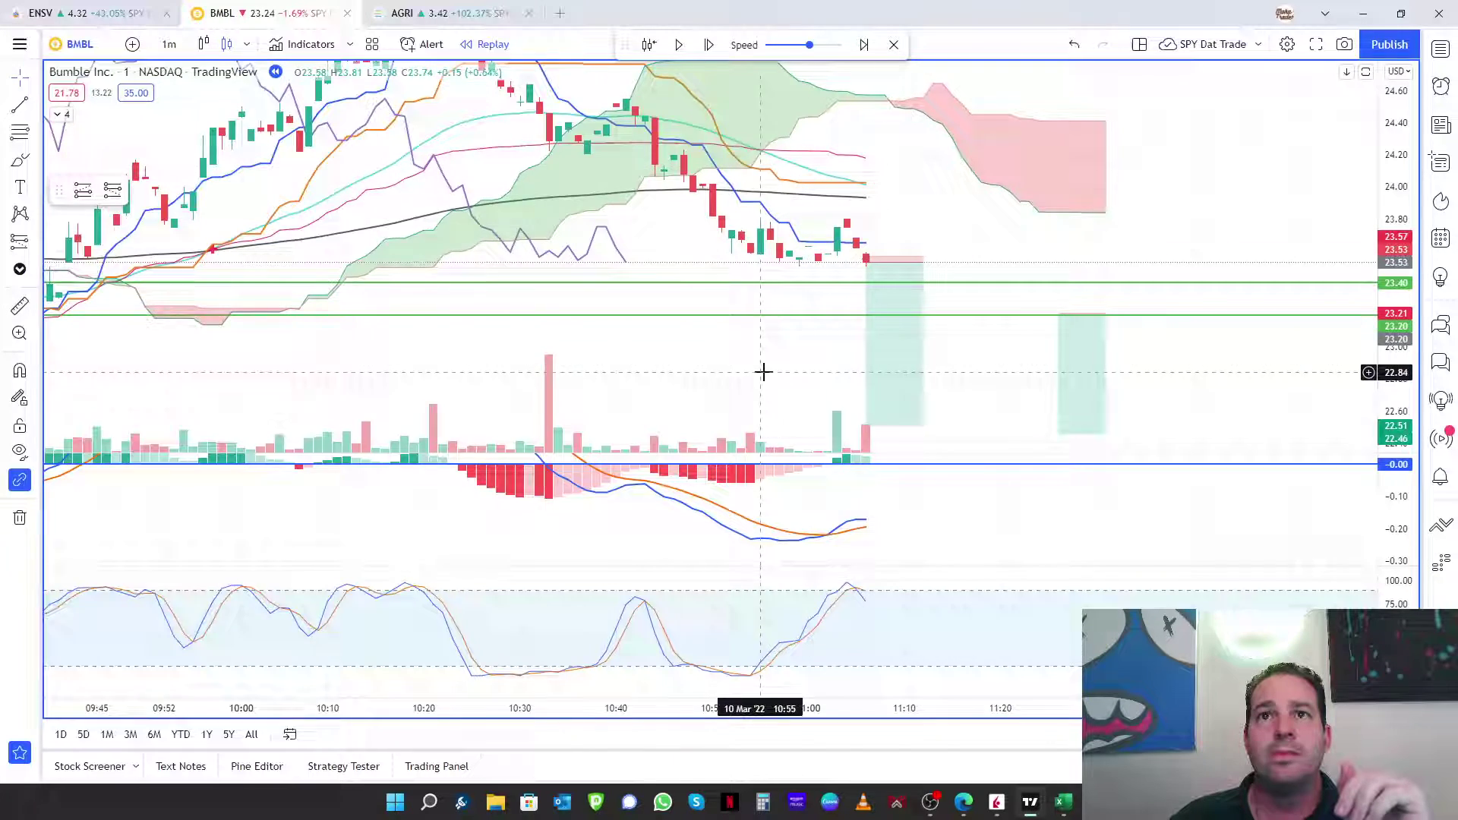
{"action": "mouse_move", "coordinate": [761, 371]}
{"action": "left_mouse_down"}
{"action": "mouse_move", "coordinate": [1004, 234]}
{"action": "mouse_move", "coordinate": [767, 383]}
{"action": "left_mouse_up"}
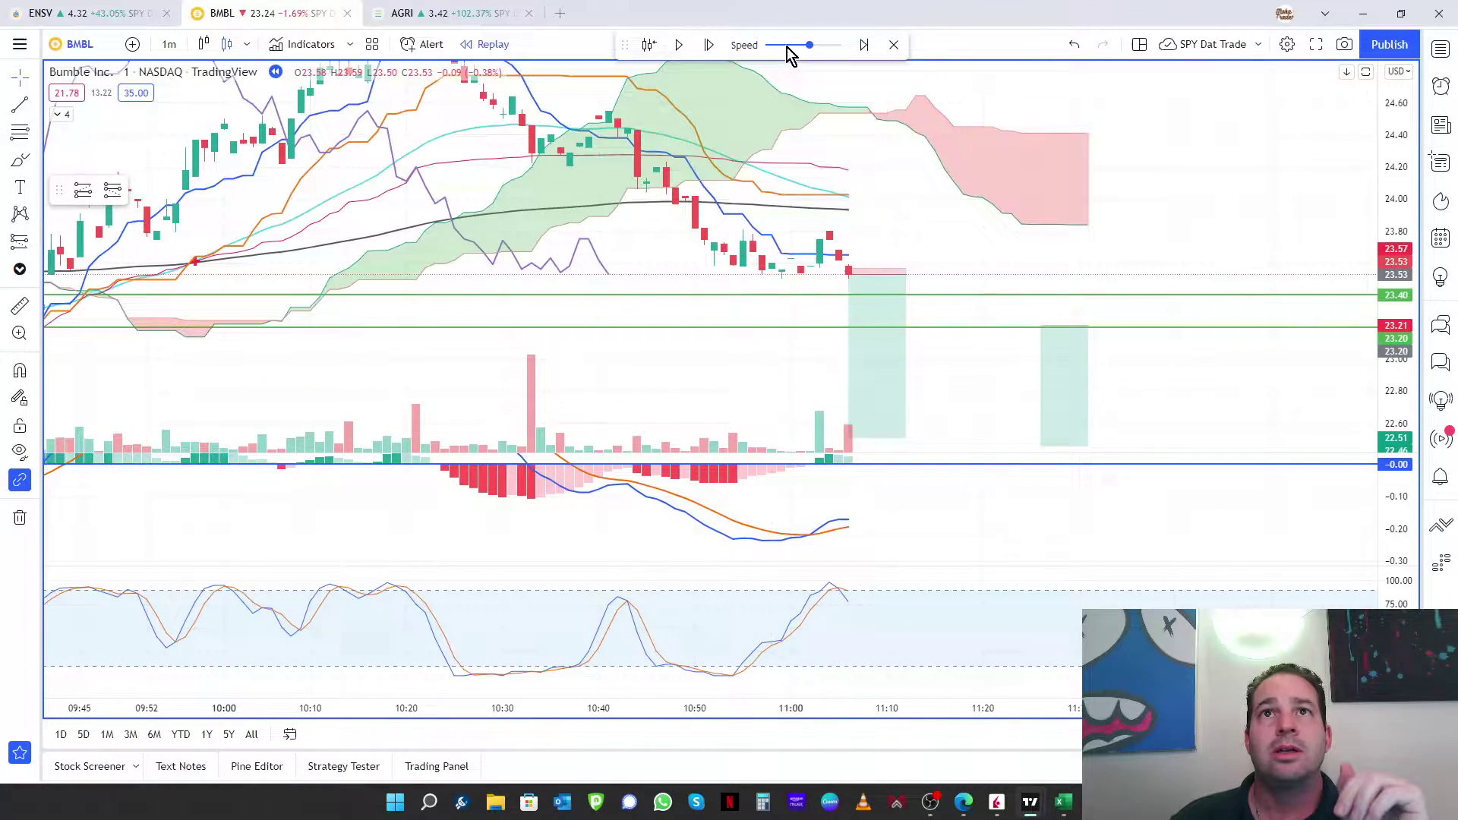
Step one bar, raise the short's stop to 23.94, advance three bars and enlarge the candles.
{"action": "left_click", "coordinate": [712, 46]}
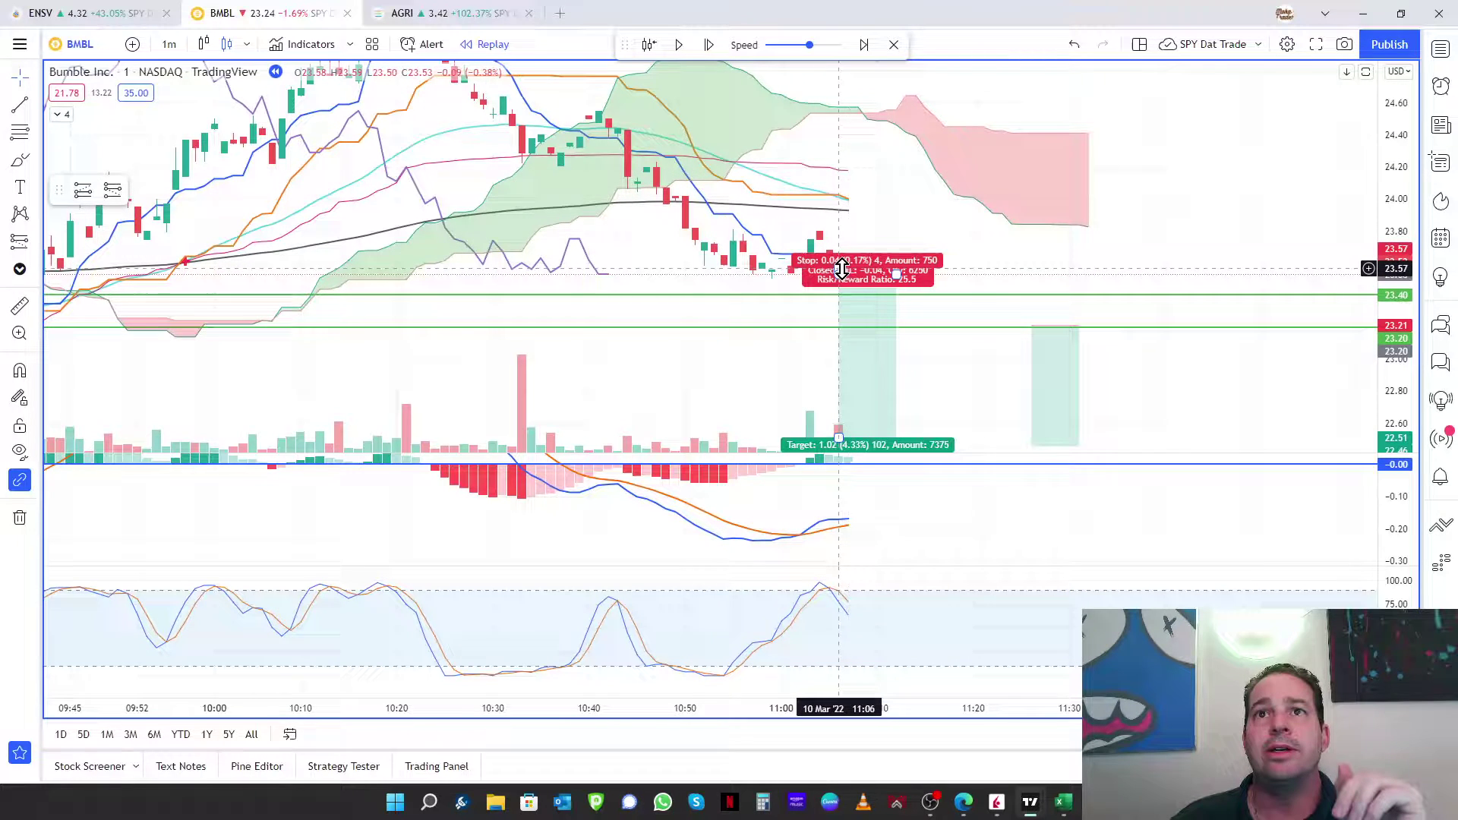
{"action": "left_click_drag", "start_coordinate": [842, 269], "coordinate": [836, 208]}
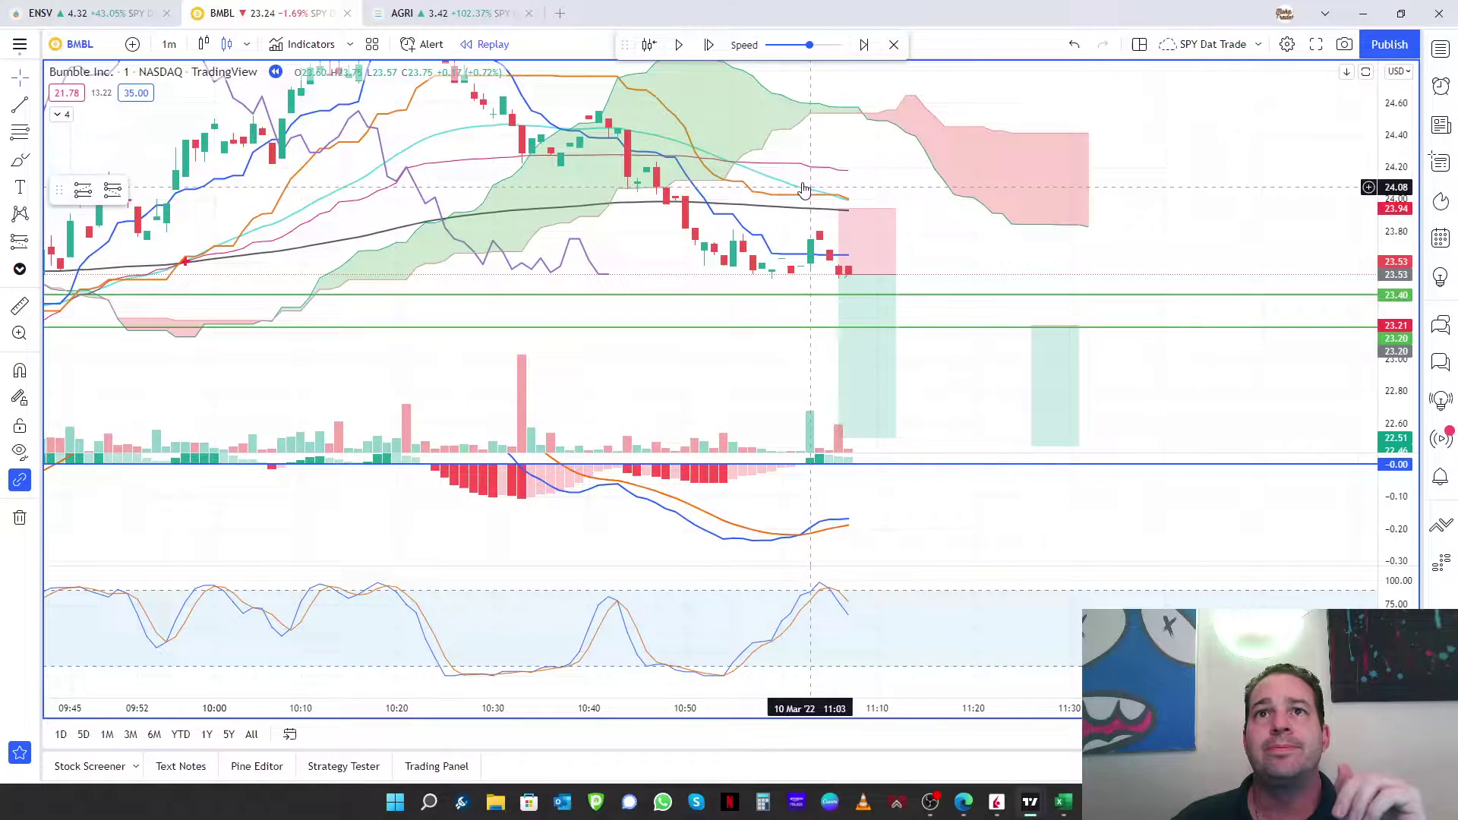
{"action": "left_click", "coordinate": [709, 46]}
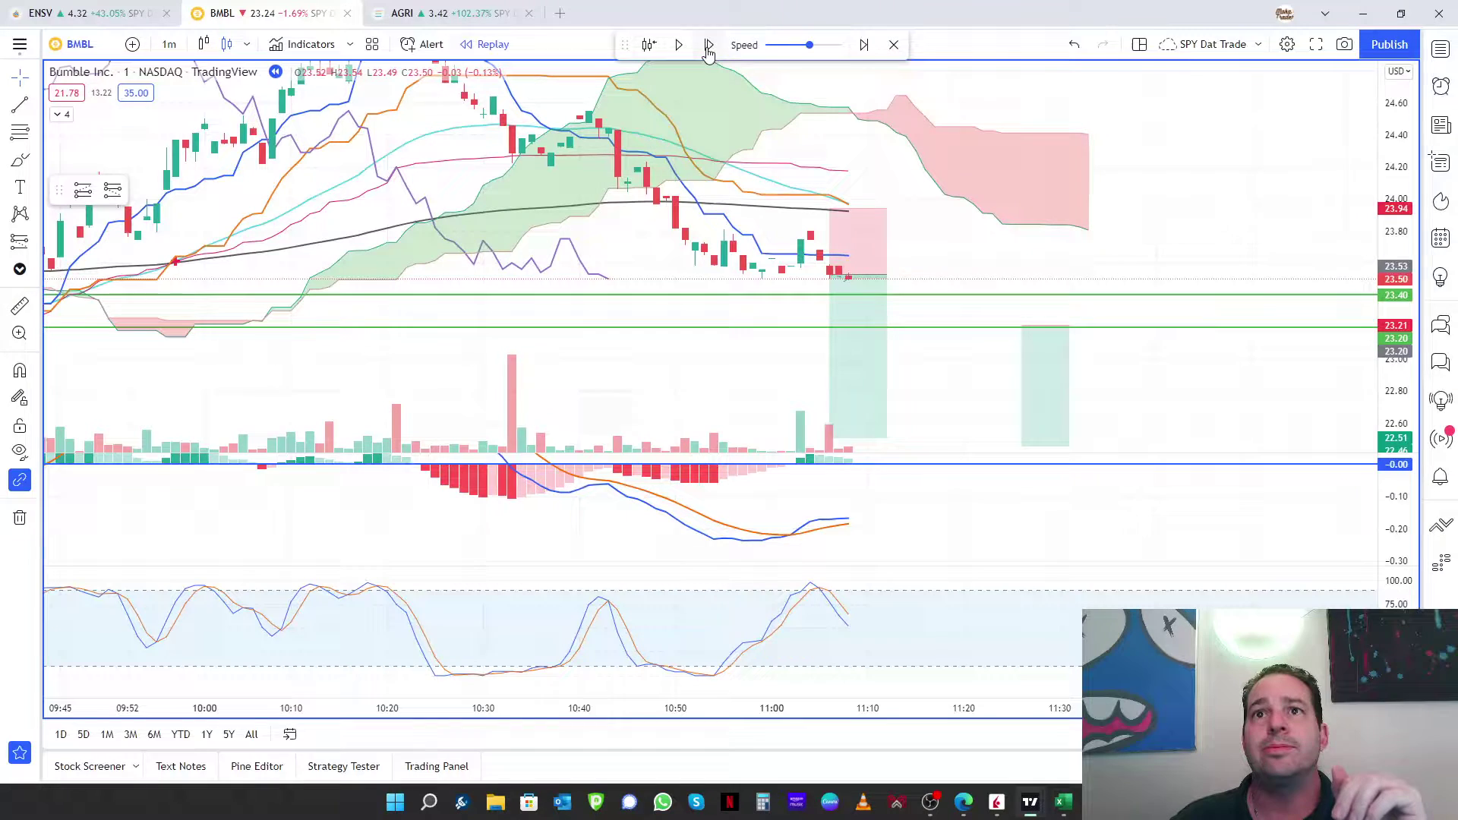
{"action": "left_click", "coordinate": [709, 45]}
{"action": "left_click", "coordinate": [708, 46]}
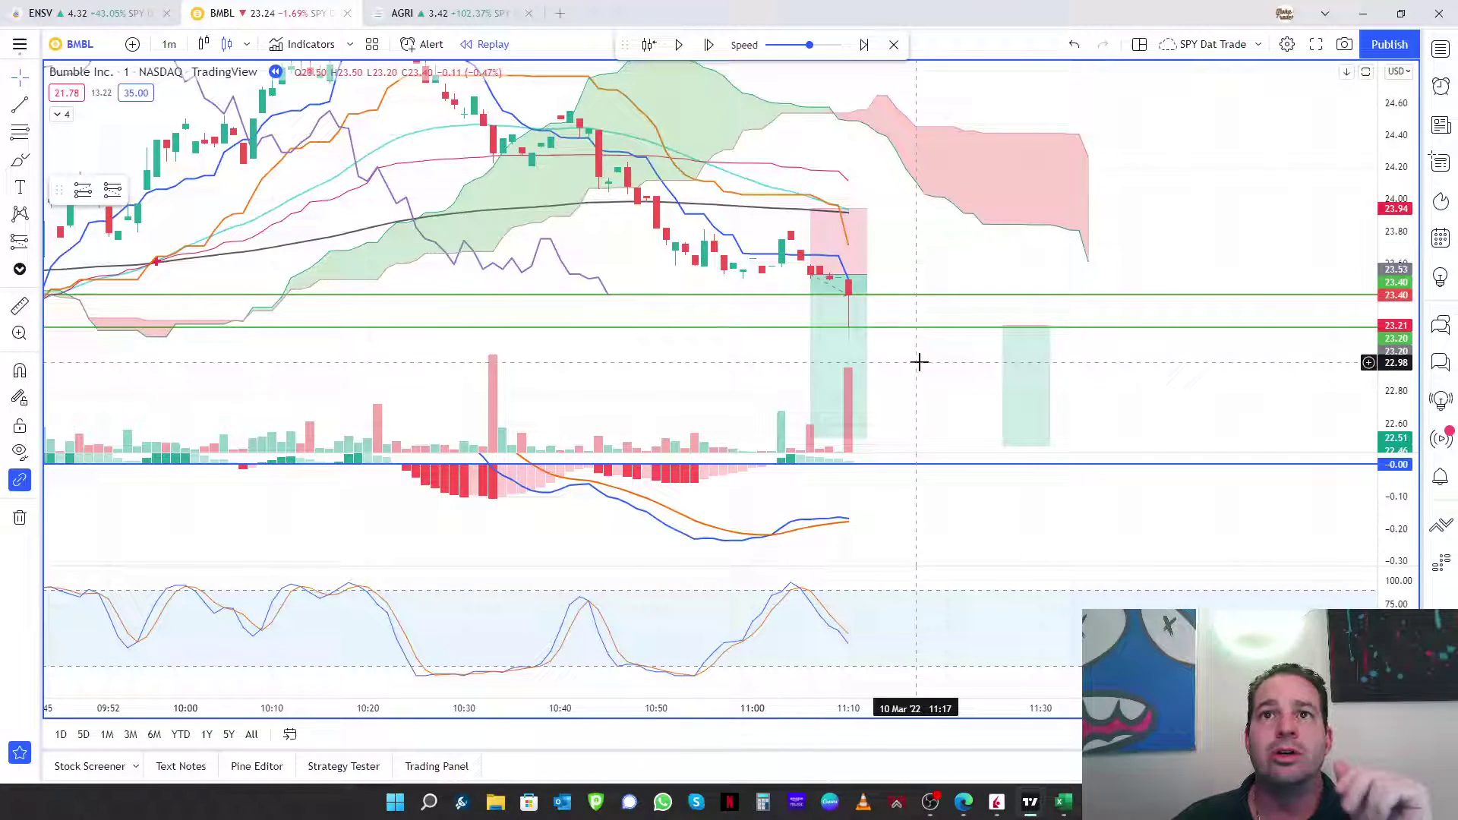
{"action": "scroll", "coordinate": [1116, 292], "scroll_direction": "up", "scroll_amount": 3}
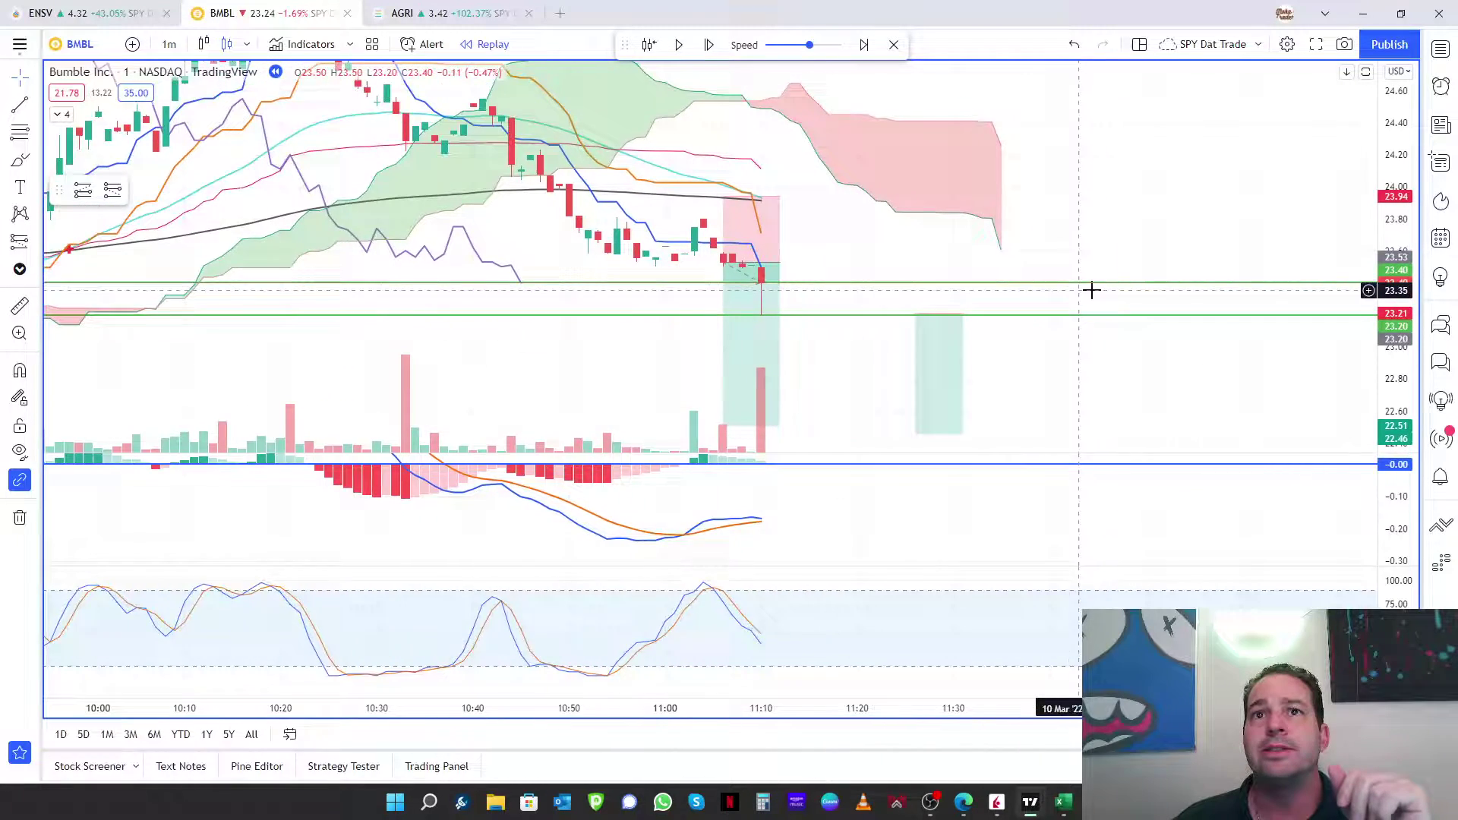
{"action": "left_click_drag", "start_coordinate": [1394, 343], "coordinate": [901, 384]}
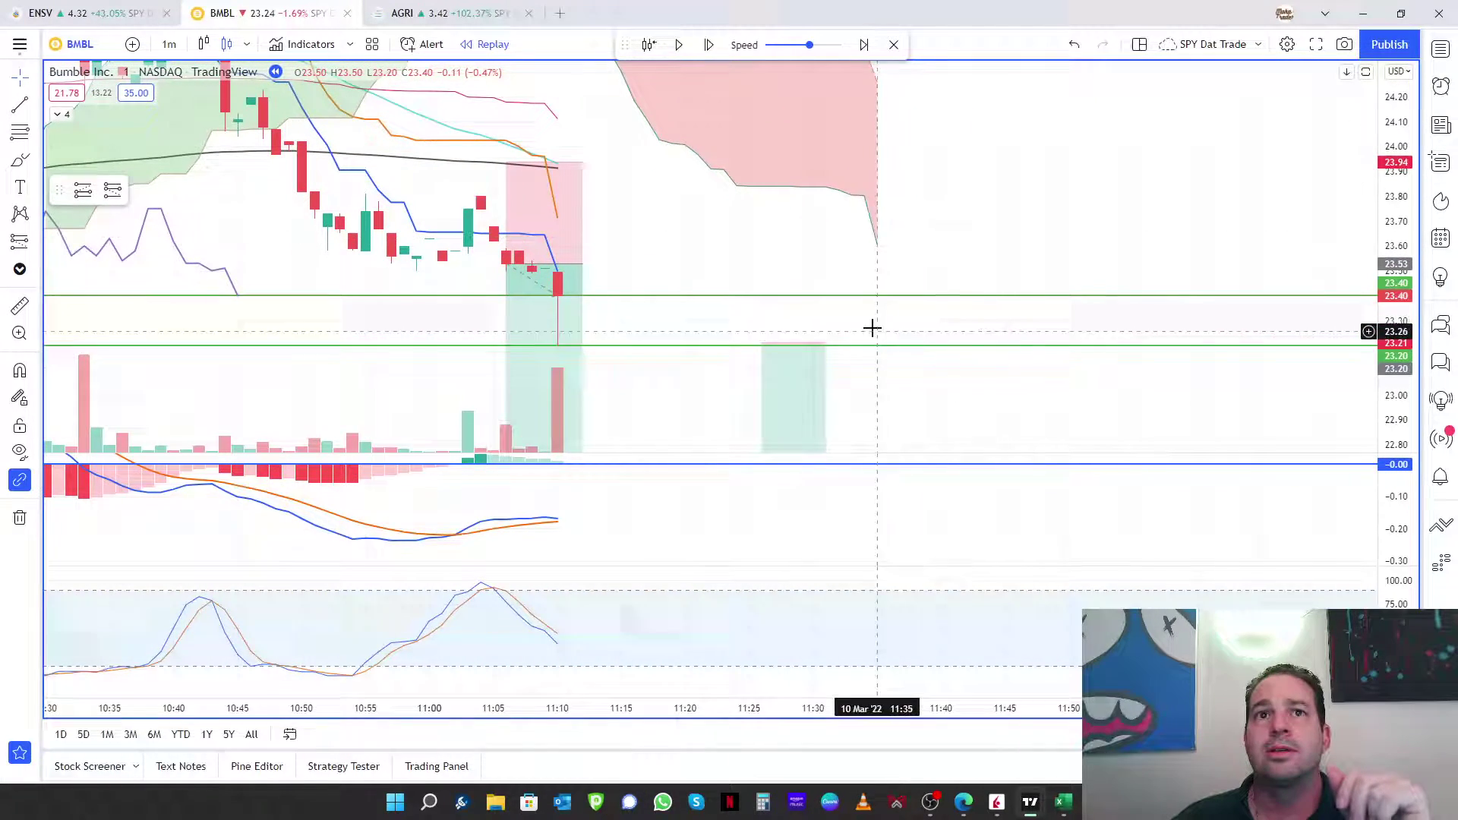
{"action": "left_click_drag", "start_coordinate": [872, 329], "coordinate": [1158, 281]}
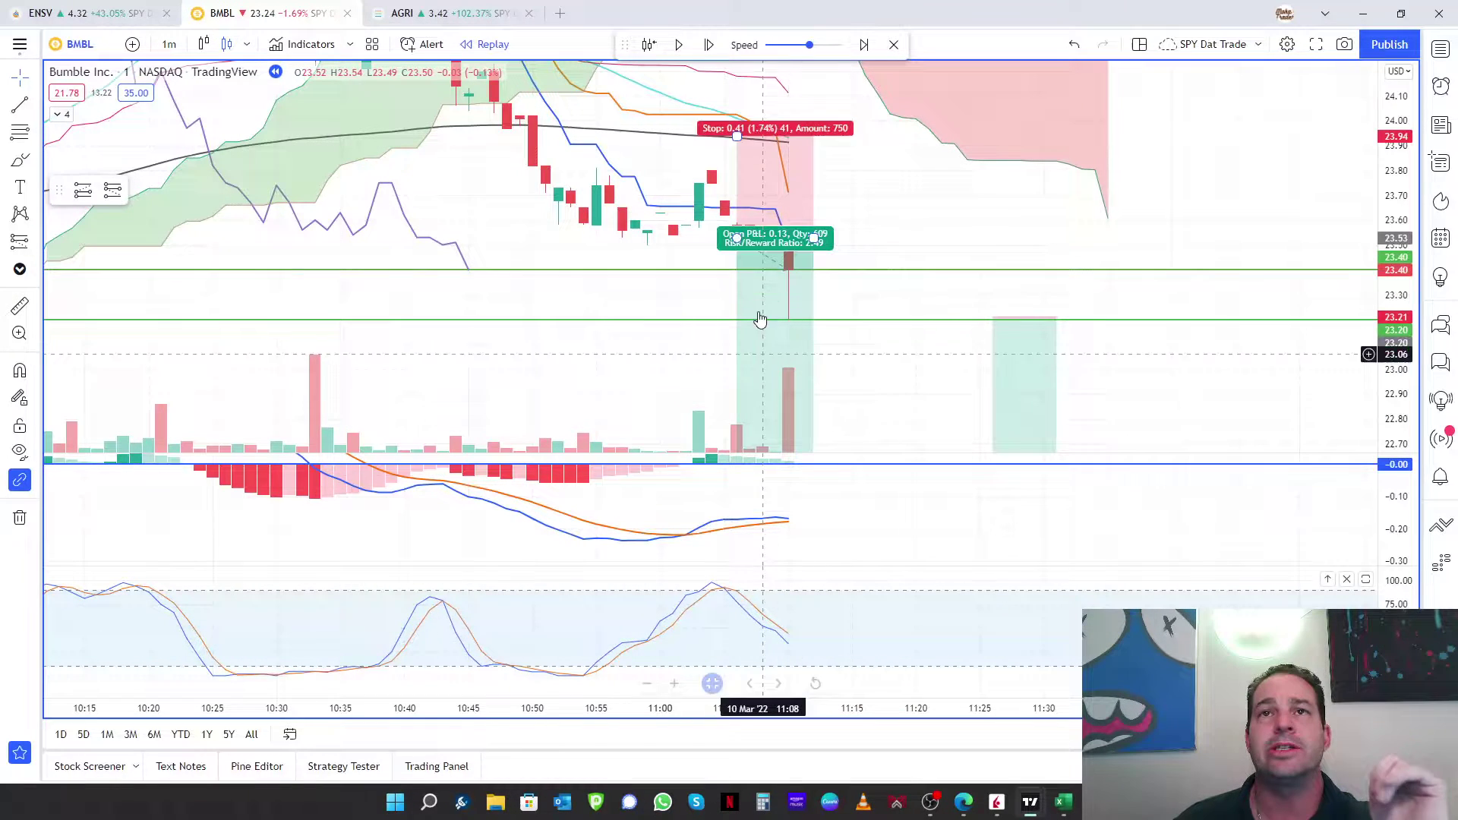
Step two bars, add a level line at 23.50 and move the stop to break-even at 23.54.
{"action": "left_click", "coordinate": [707, 45]}
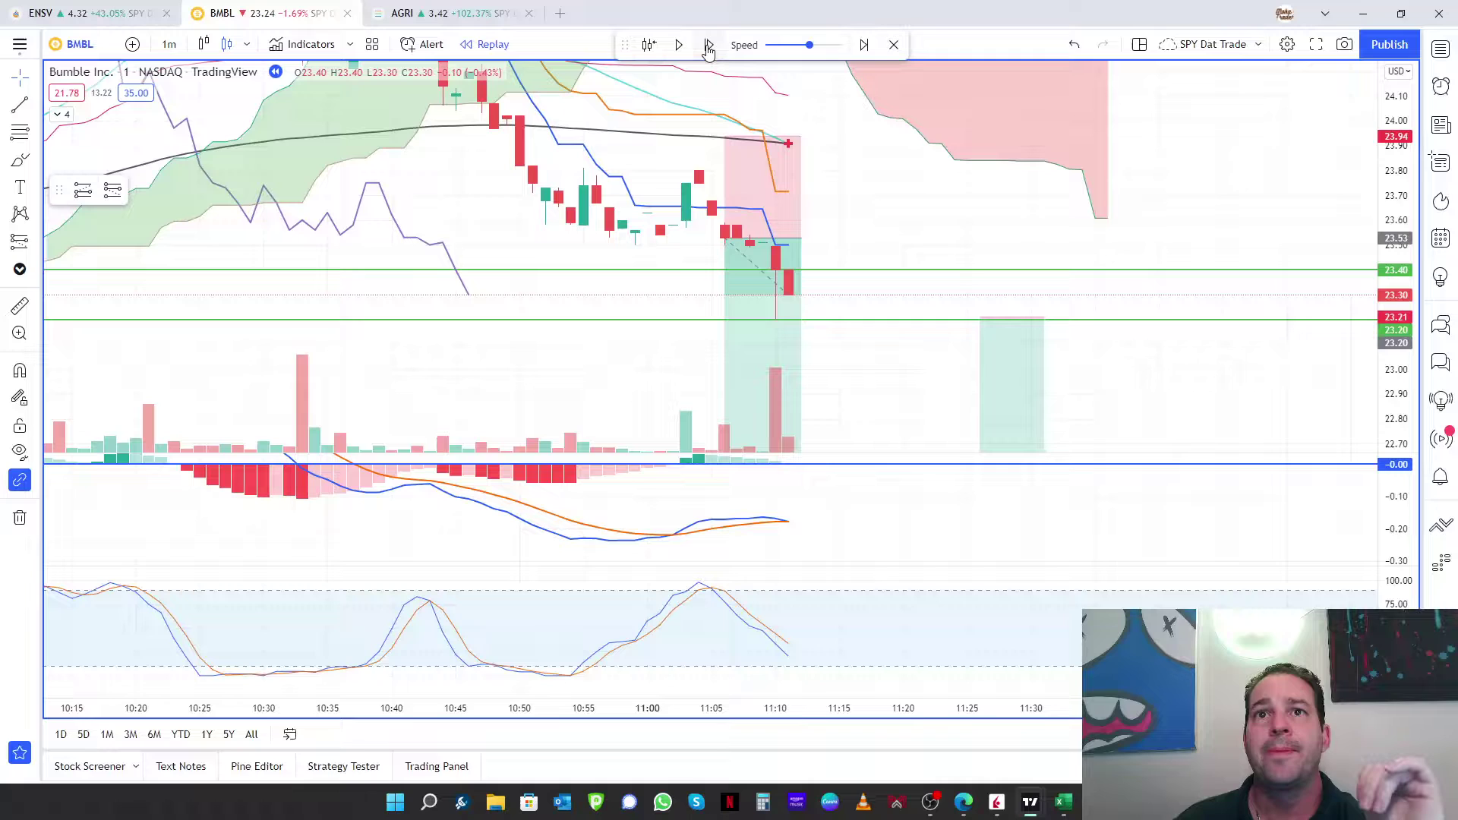
{"action": "left_click", "coordinate": [707, 47]}
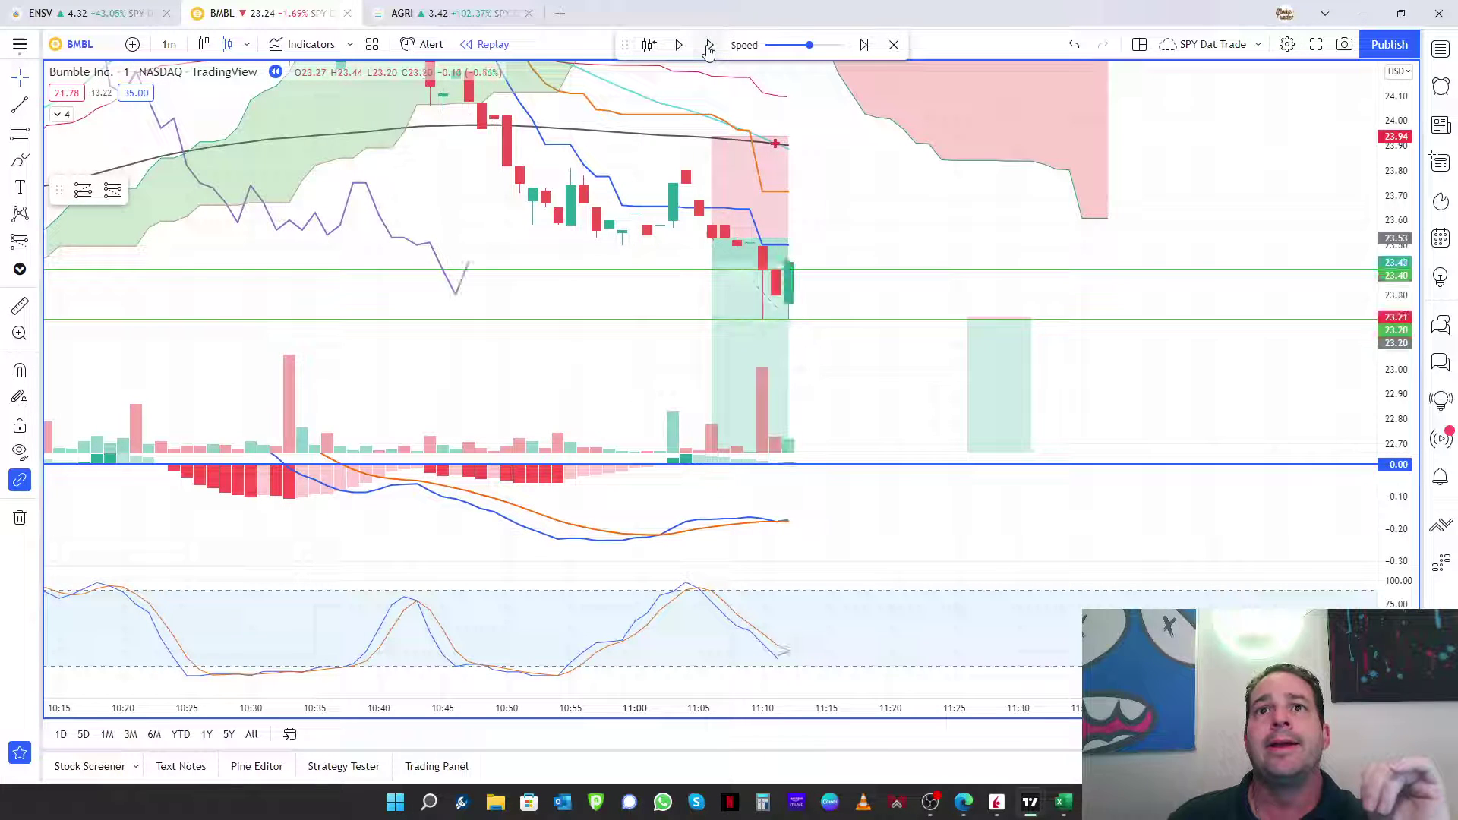
{"action": "left_click", "coordinate": [844, 245]}
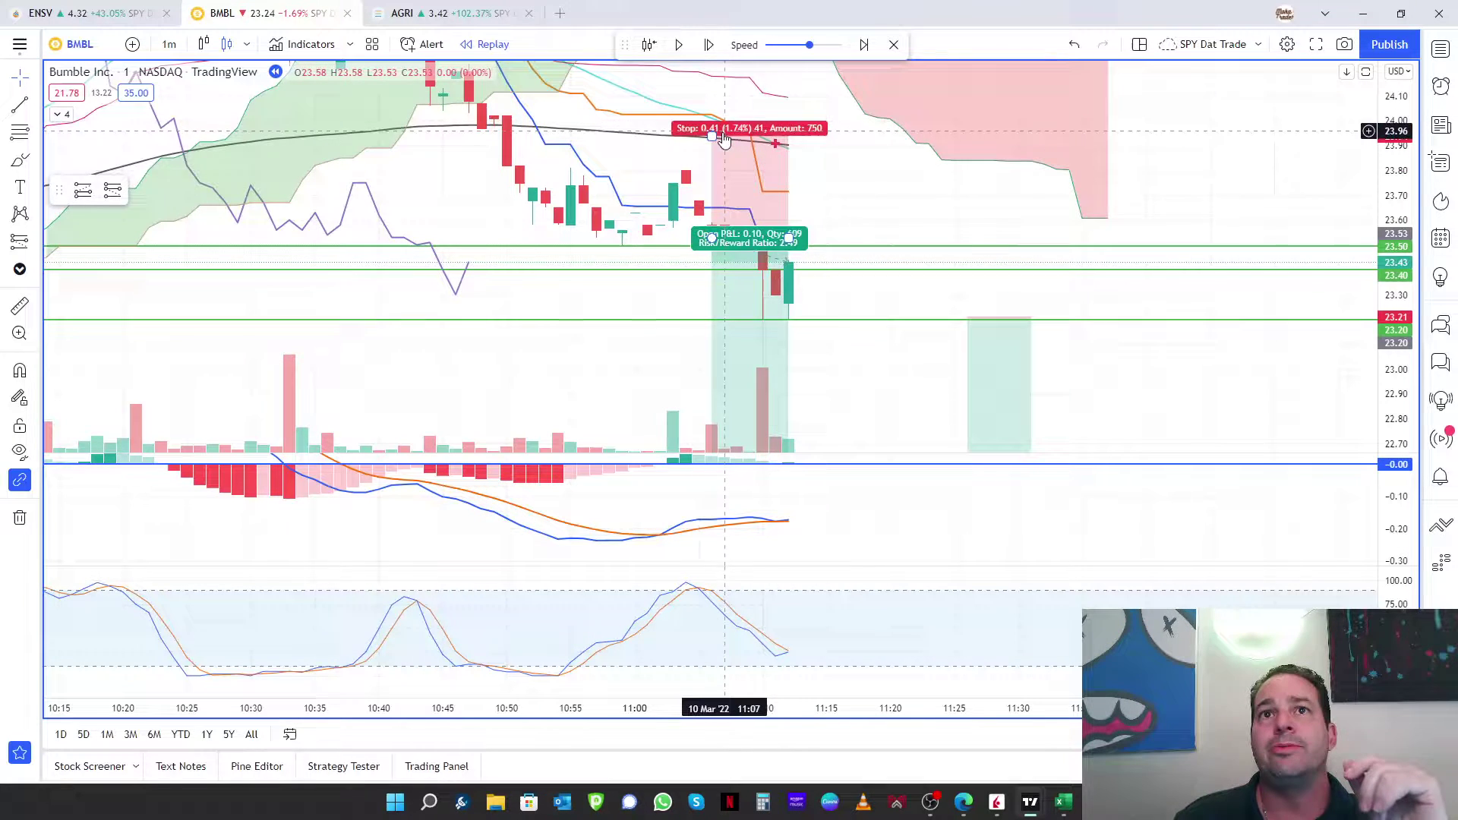
{"action": "left_click_drag", "start_coordinate": [732, 139], "coordinate": [731, 261]}
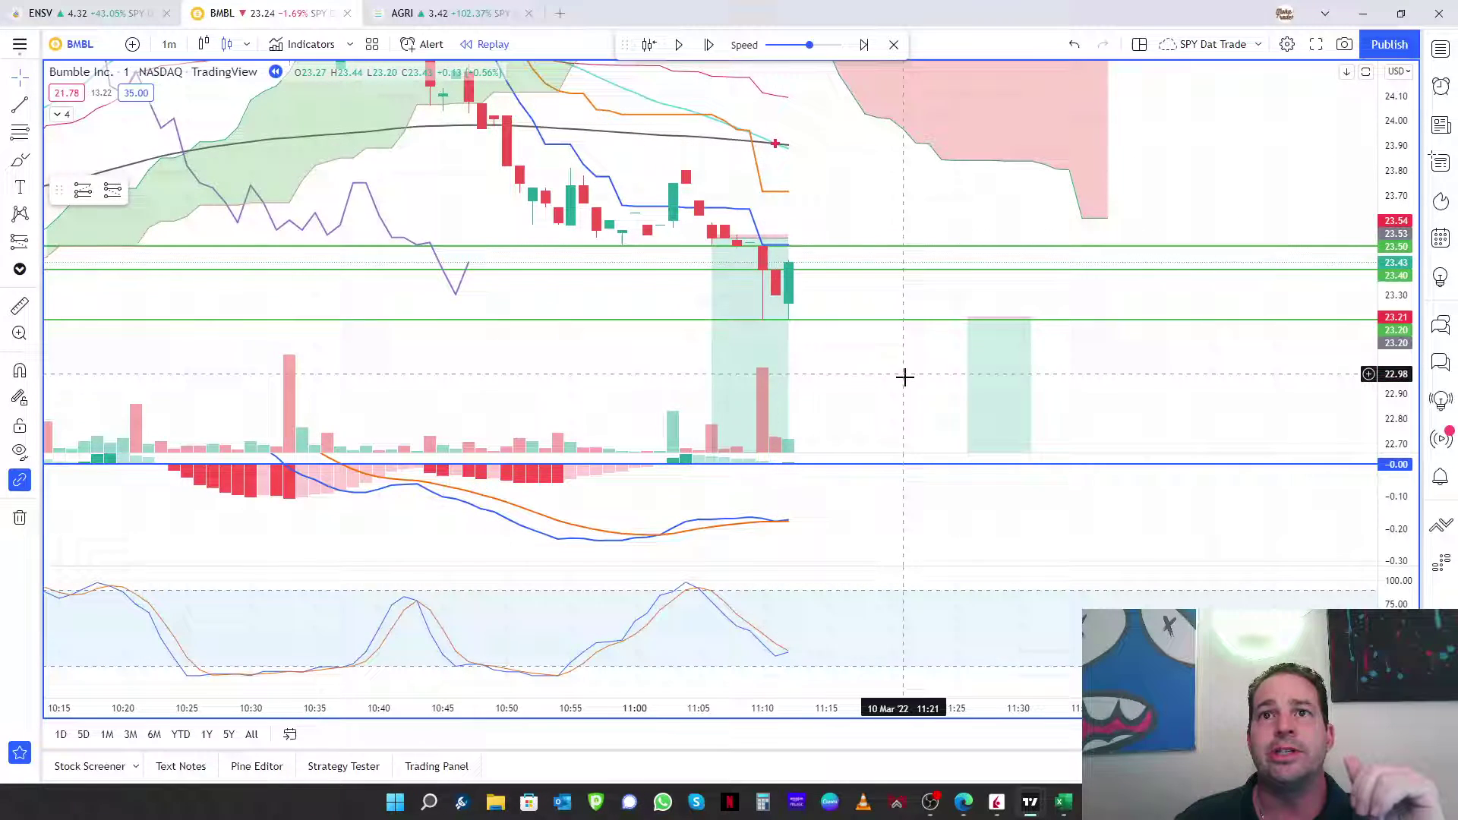
{"action": "left_click_drag", "start_coordinate": [904, 377], "coordinate": [899, 307]}
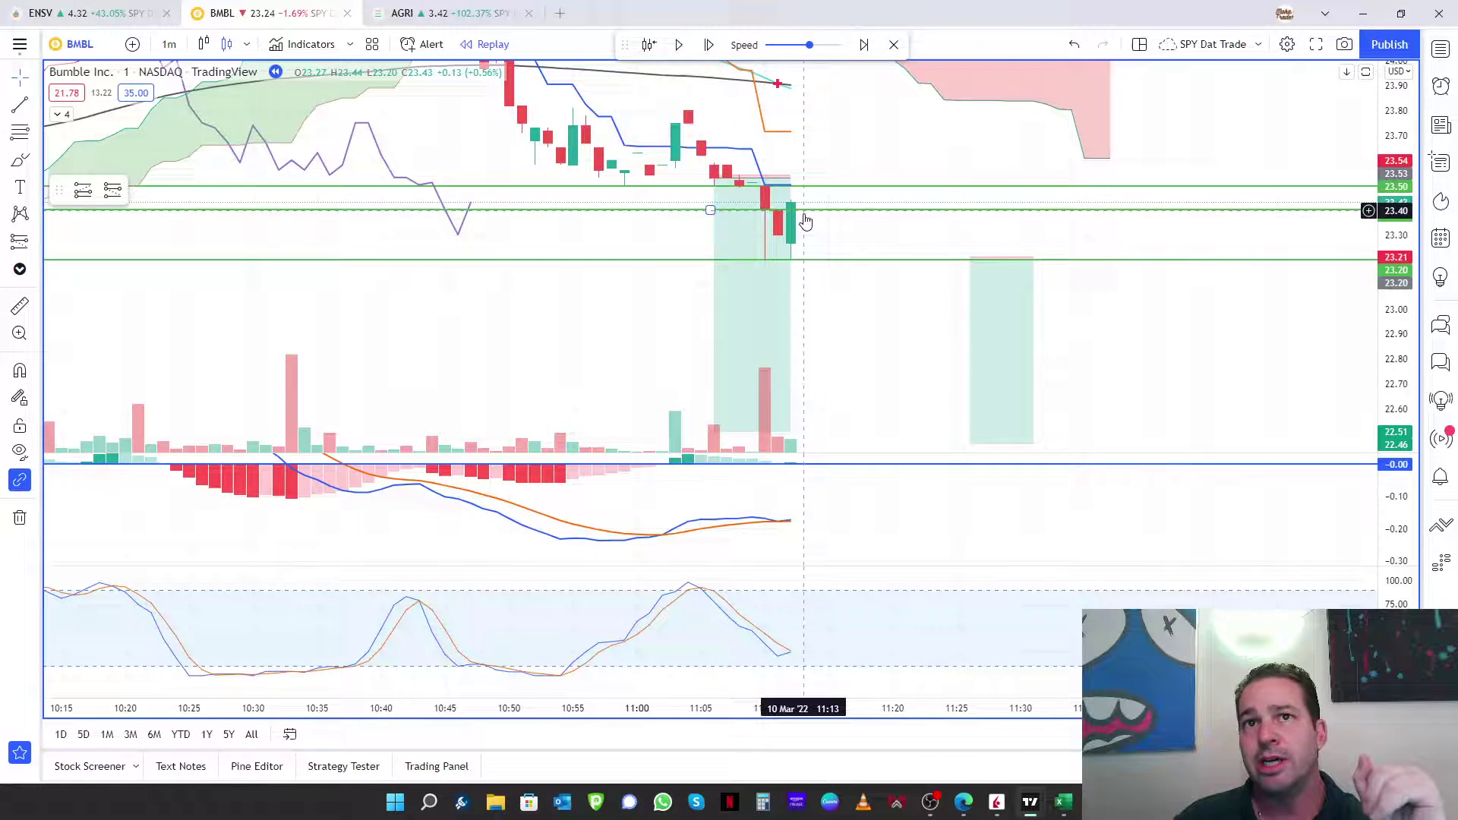
Pan the BMBL chart and step the replay eight bars as price falls toward 23.20.
{"action": "scroll", "coordinate": [648, 248], "scroll_direction": "up", "scroll_amount": 1}
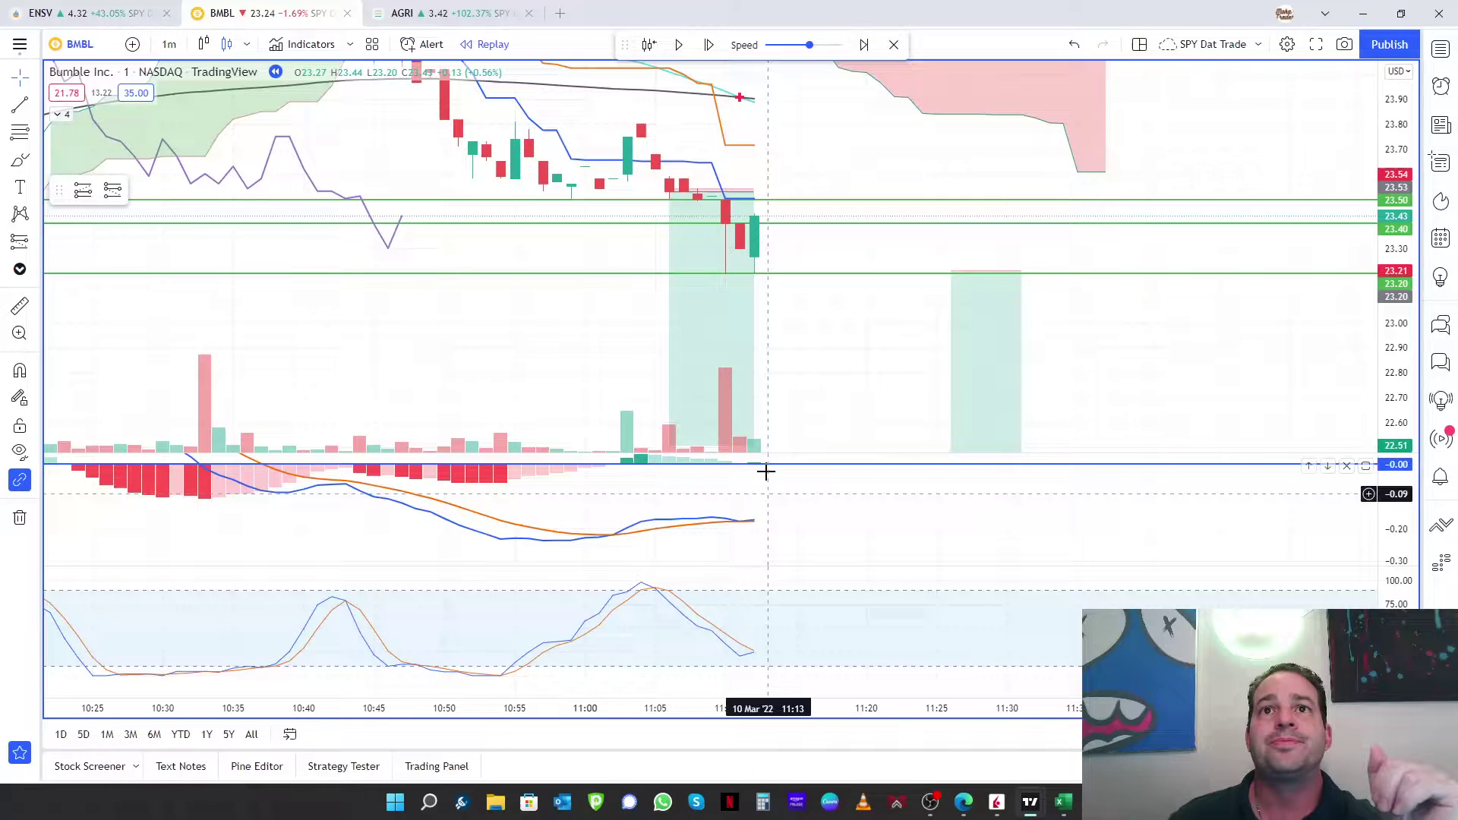
{"action": "left_click_drag", "start_coordinate": [846, 341], "coordinate": [791, 271]}
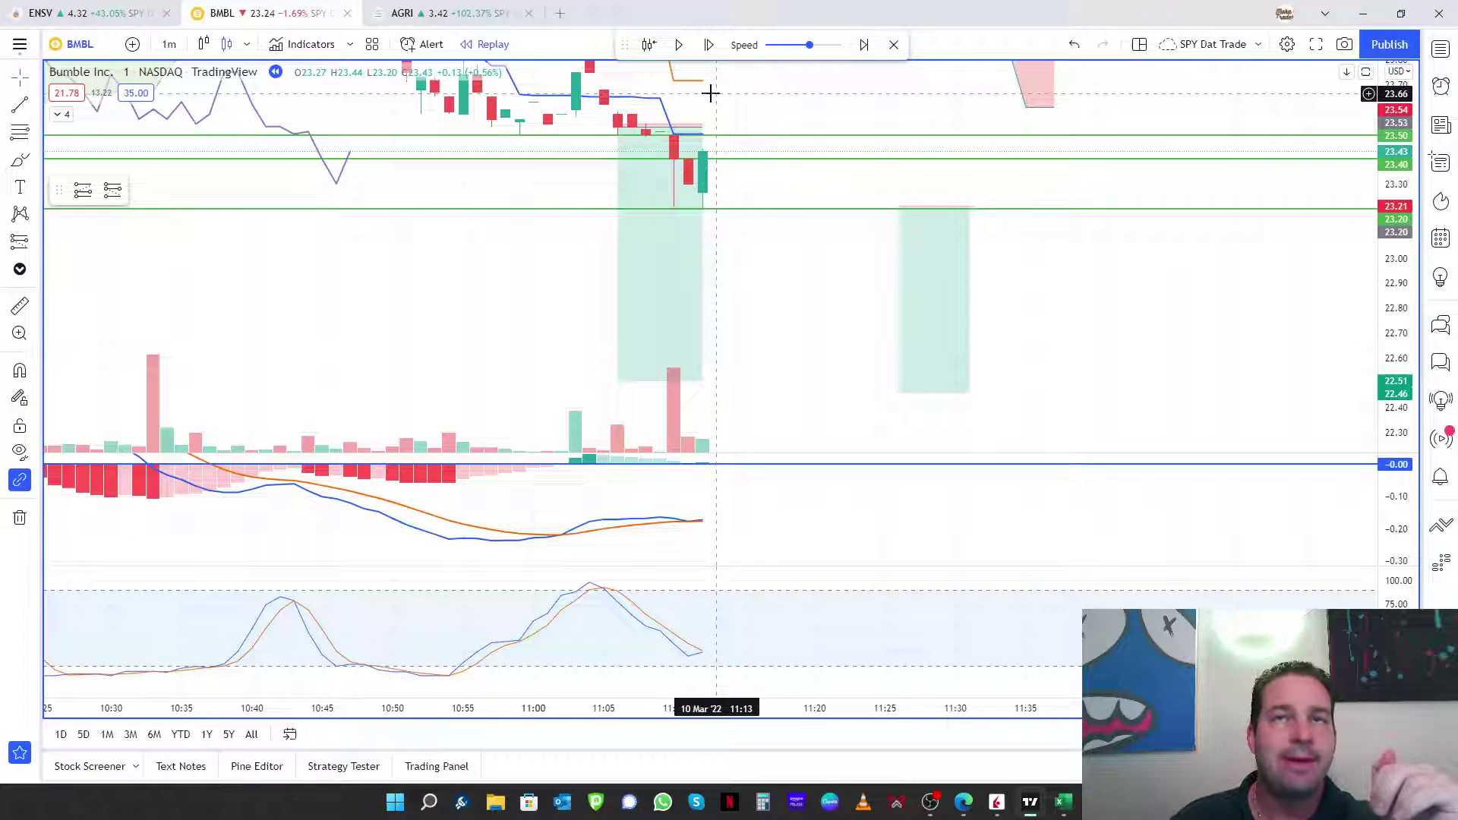
{"action": "left_click", "coordinate": [710, 46]}
{"action": "left_click", "coordinate": [710, 46]}
{"action": "left_click", "coordinate": [709, 46]}
{"action": "left_click", "coordinate": [710, 46]}
{"action": "left_click", "coordinate": [710, 46]}
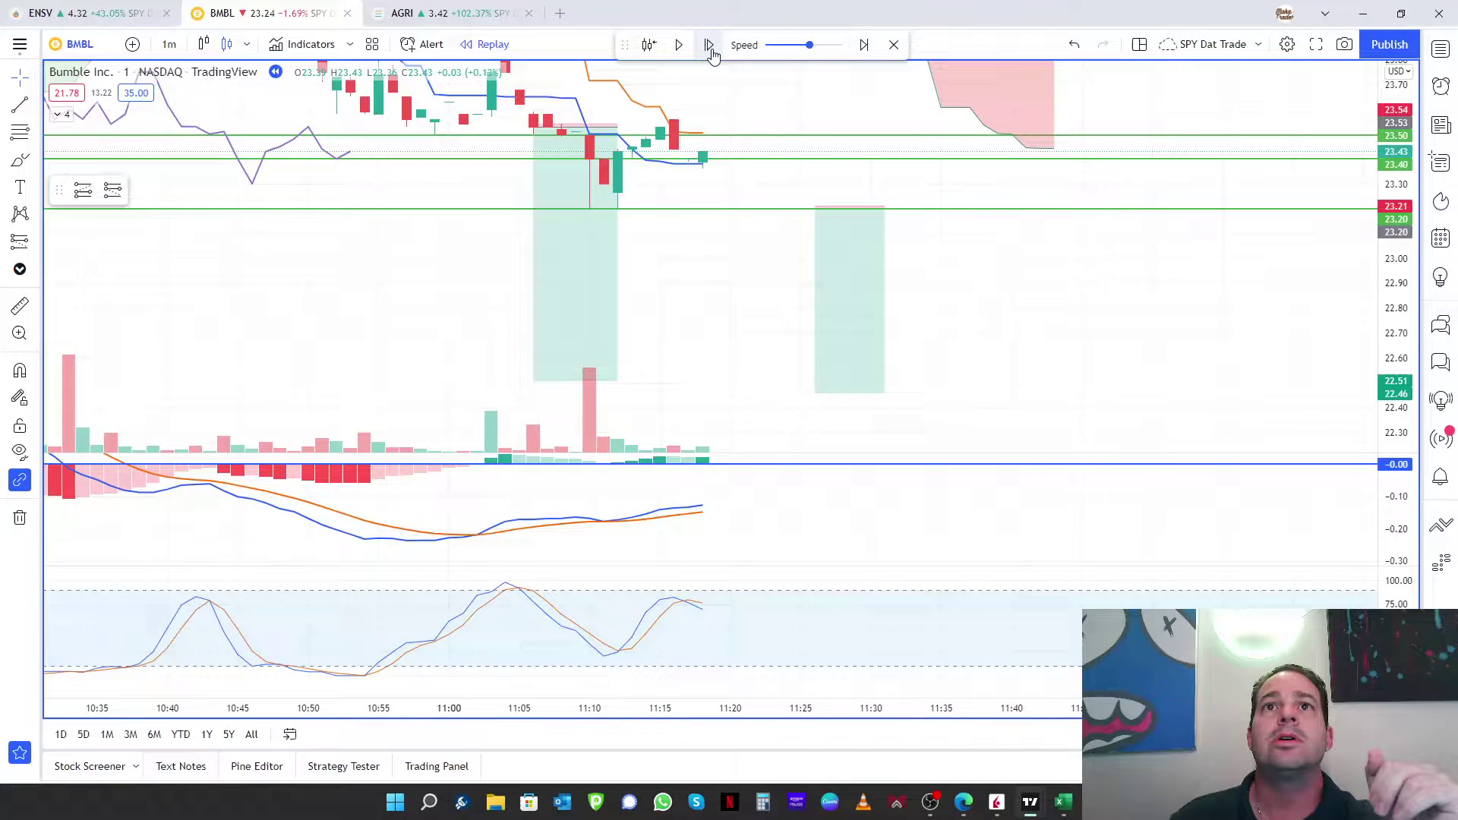
{"action": "left_click", "coordinate": [710, 45]}
{"action": "left_click", "coordinate": [710, 45]}
{"action": "left_click", "coordinate": [710, 46]}
{"action": "left_click", "coordinate": [709, 45]}
{"action": "left_click", "coordinate": [710, 46]}
{"action": "left_click", "coordinate": [710, 46]}
{"action": "left_click", "coordinate": [710, 46]}
{"action": "left_click", "coordinate": [710, 45]}
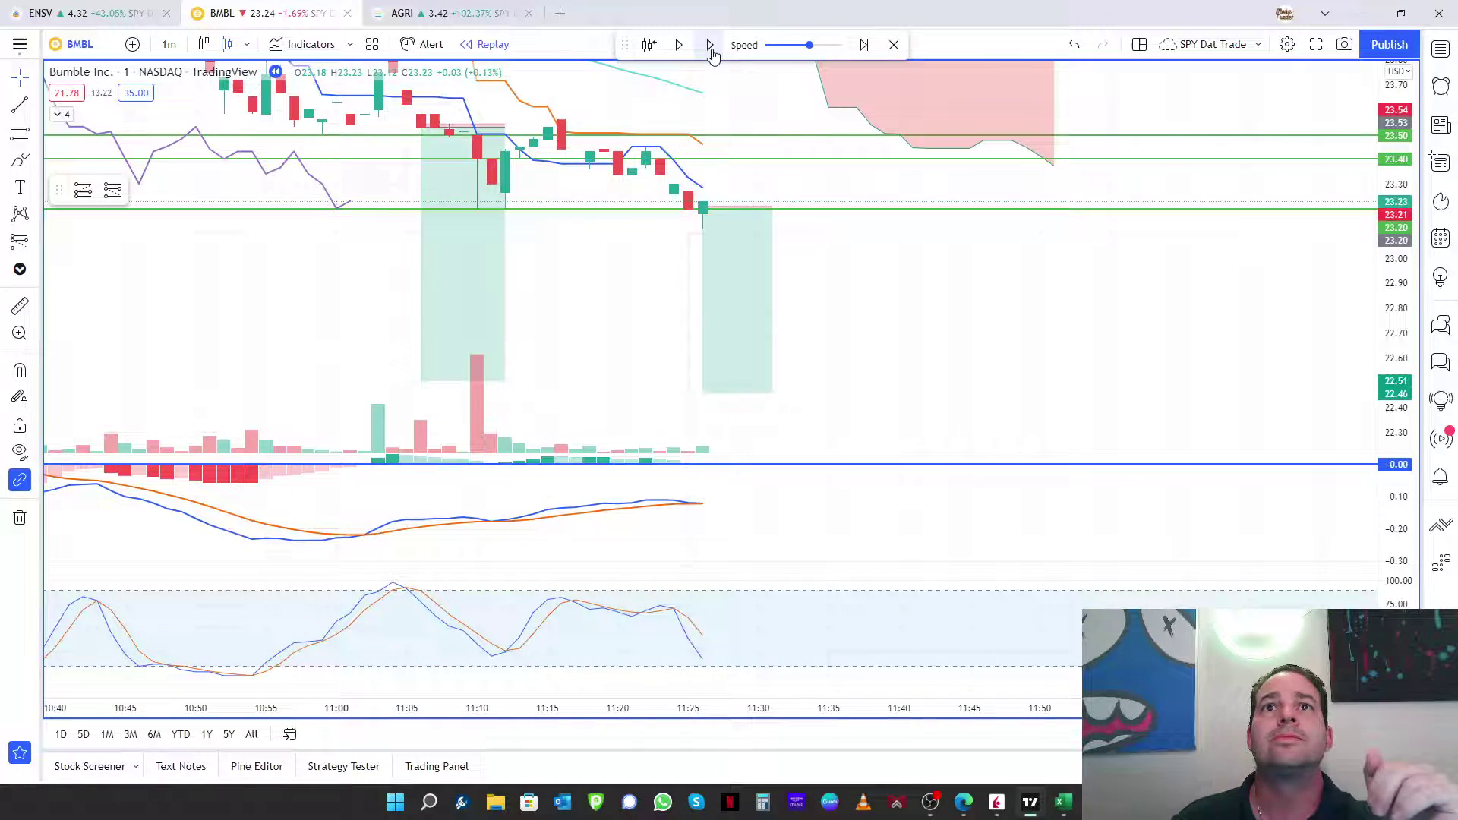
{"action": "left_click", "coordinate": [710, 45]}
Pick a new replay starting bar and pan left to show the latest BMBL candles.
{"action": "left_click", "coordinate": [646, 45]}
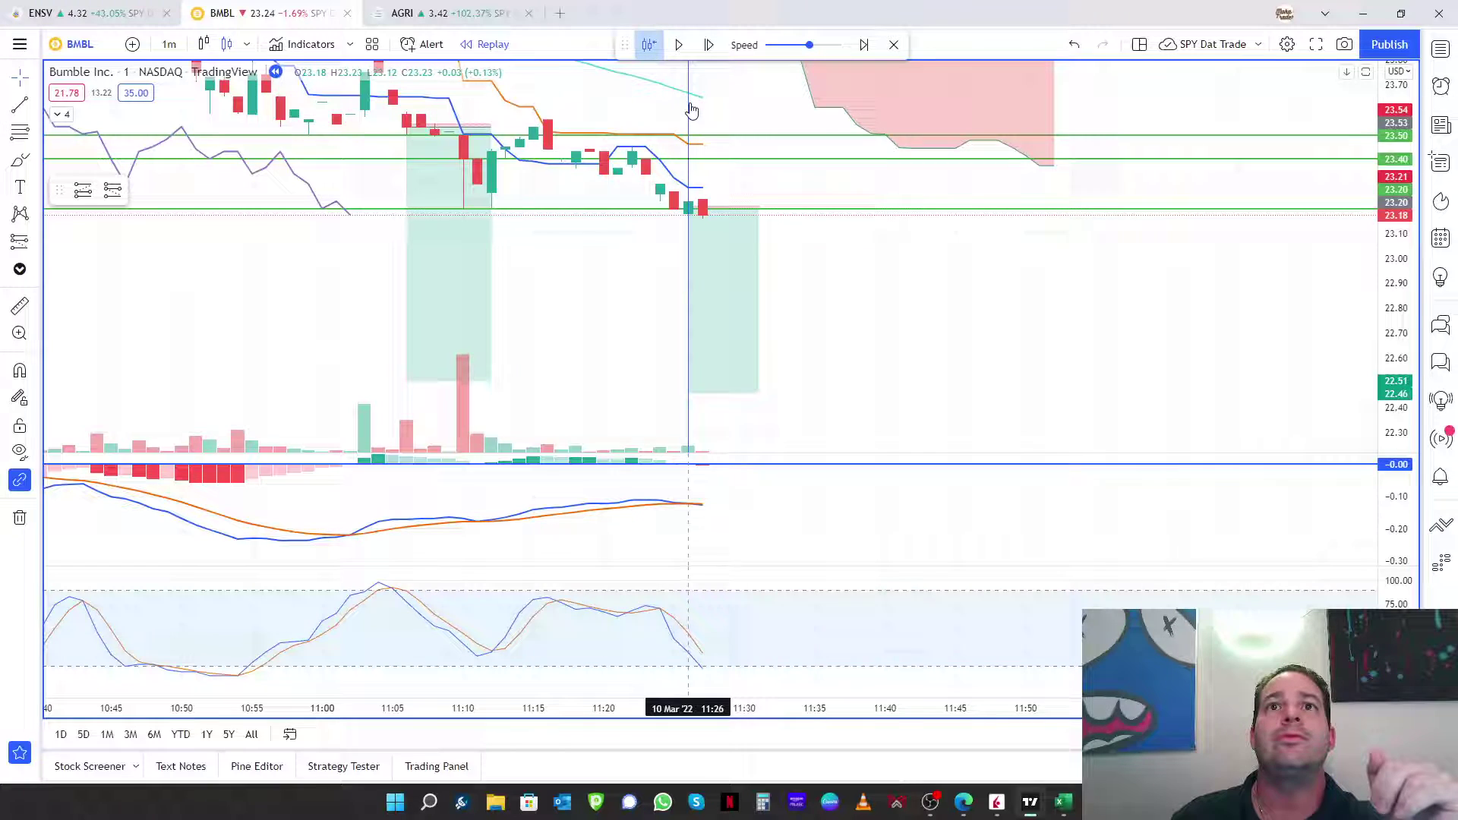
{"action": "scroll", "coordinate": [693, 133], "scroll_direction": "left", "scroll_amount": 5}
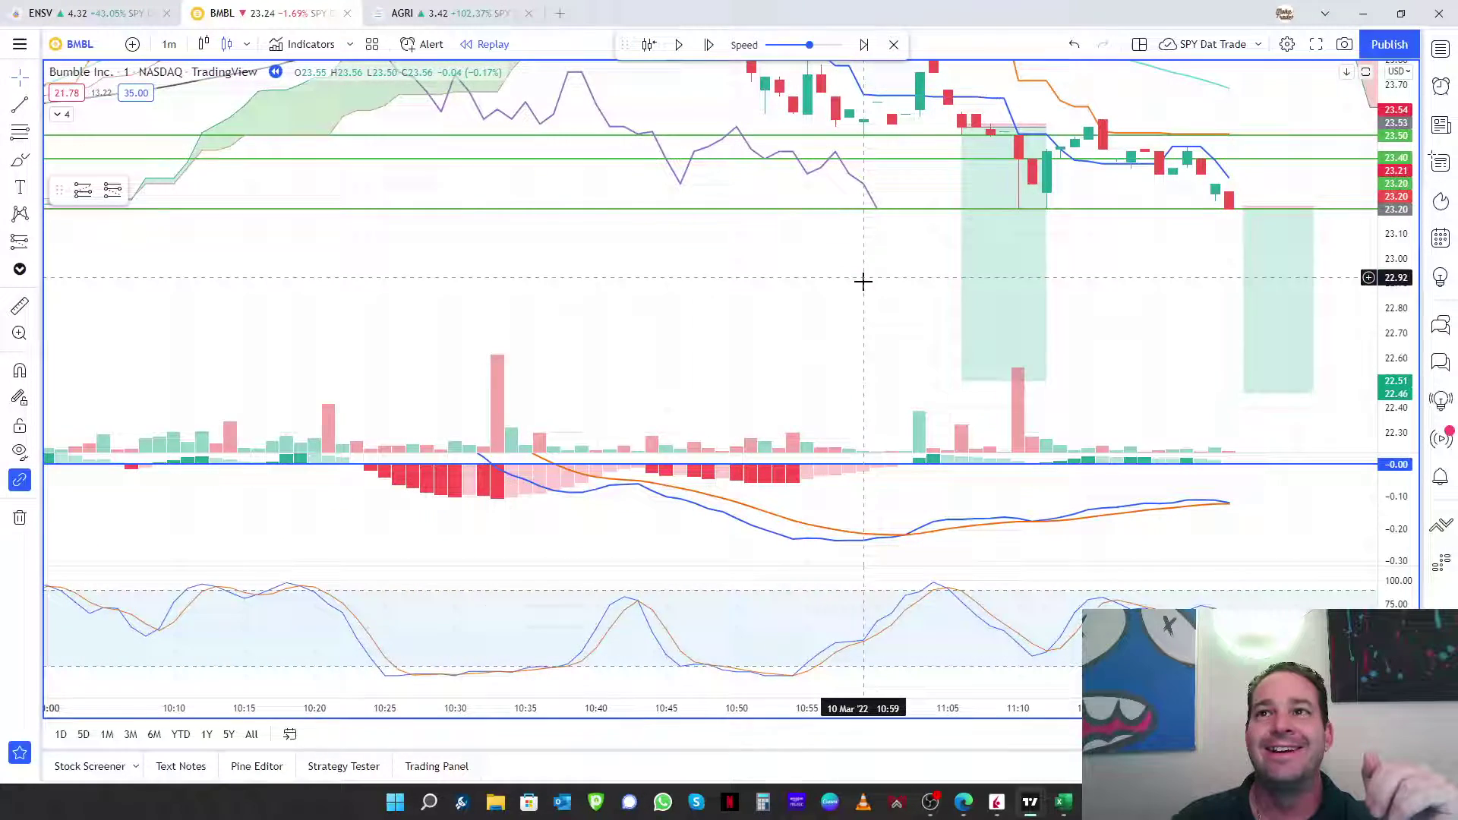
{"action": "left_click_drag", "start_coordinate": [863, 283], "coordinate": [459, 283]}
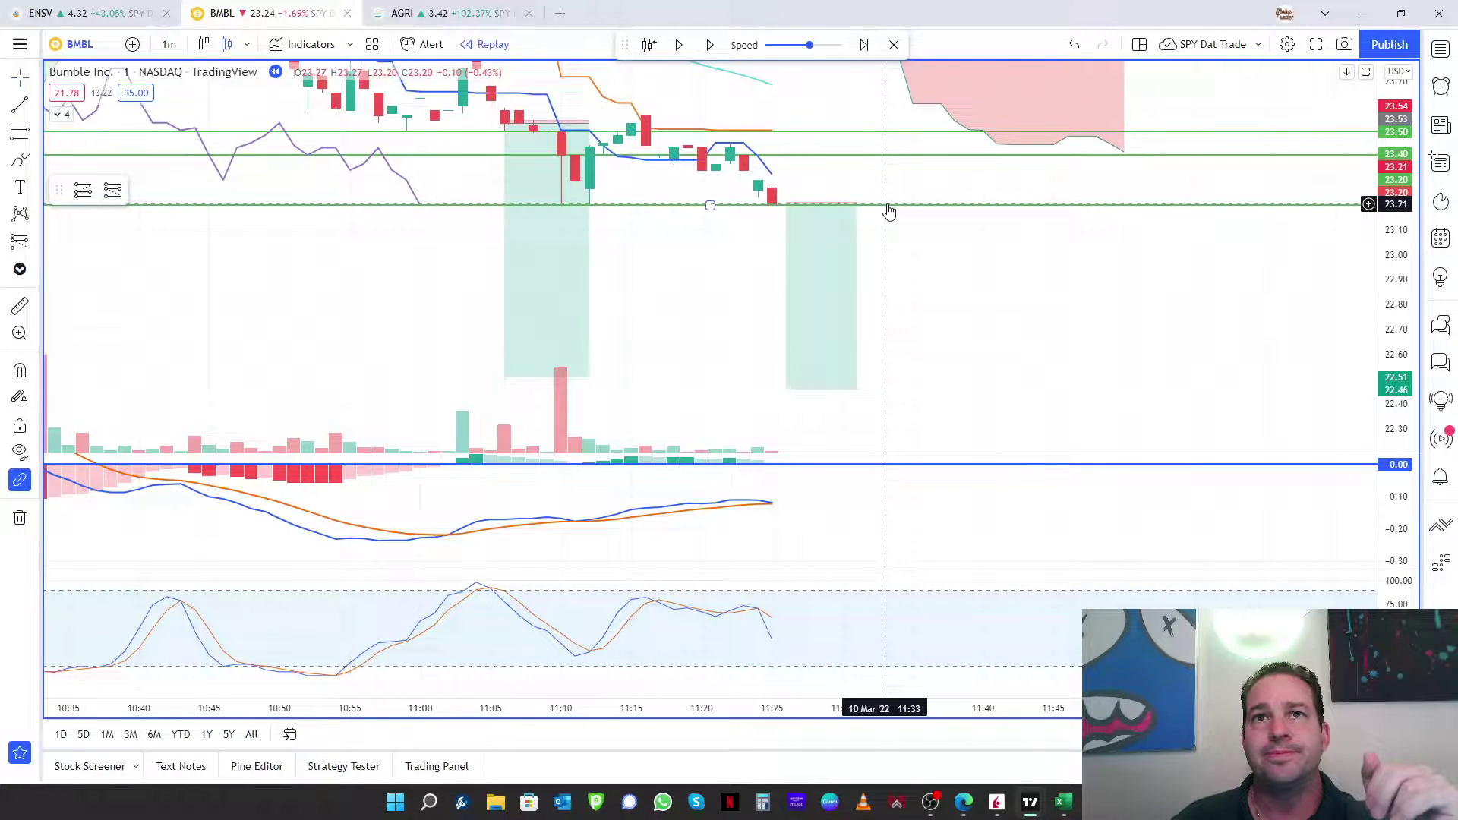
Step the BMBL replay forward four bars to the 11:29 candle.
{"action": "left_click", "coordinate": [710, 46]}
{"action": "left_click", "coordinate": [709, 46]}
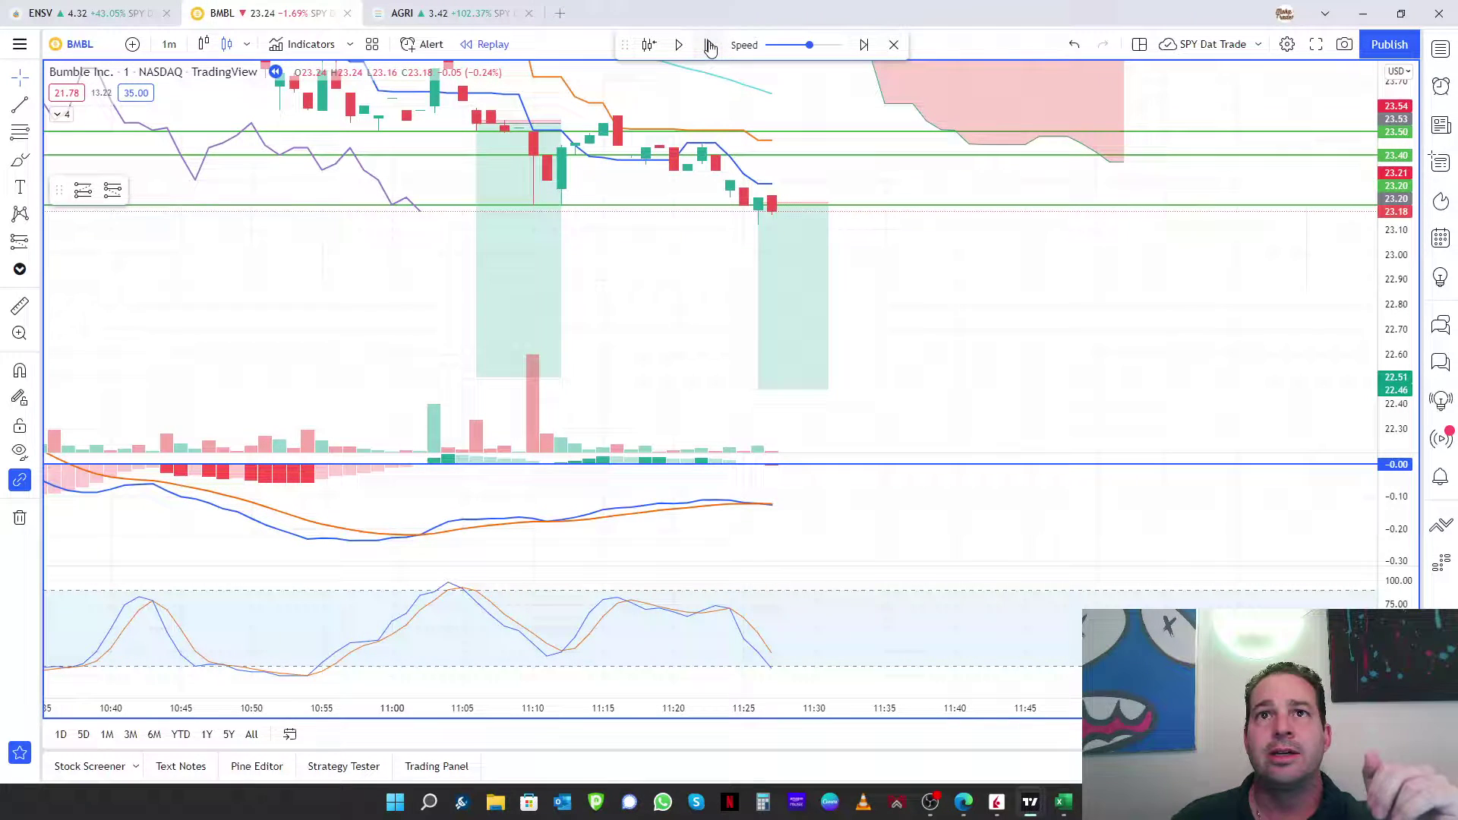
{"action": "left_click", "coordinate": [710, 46]}
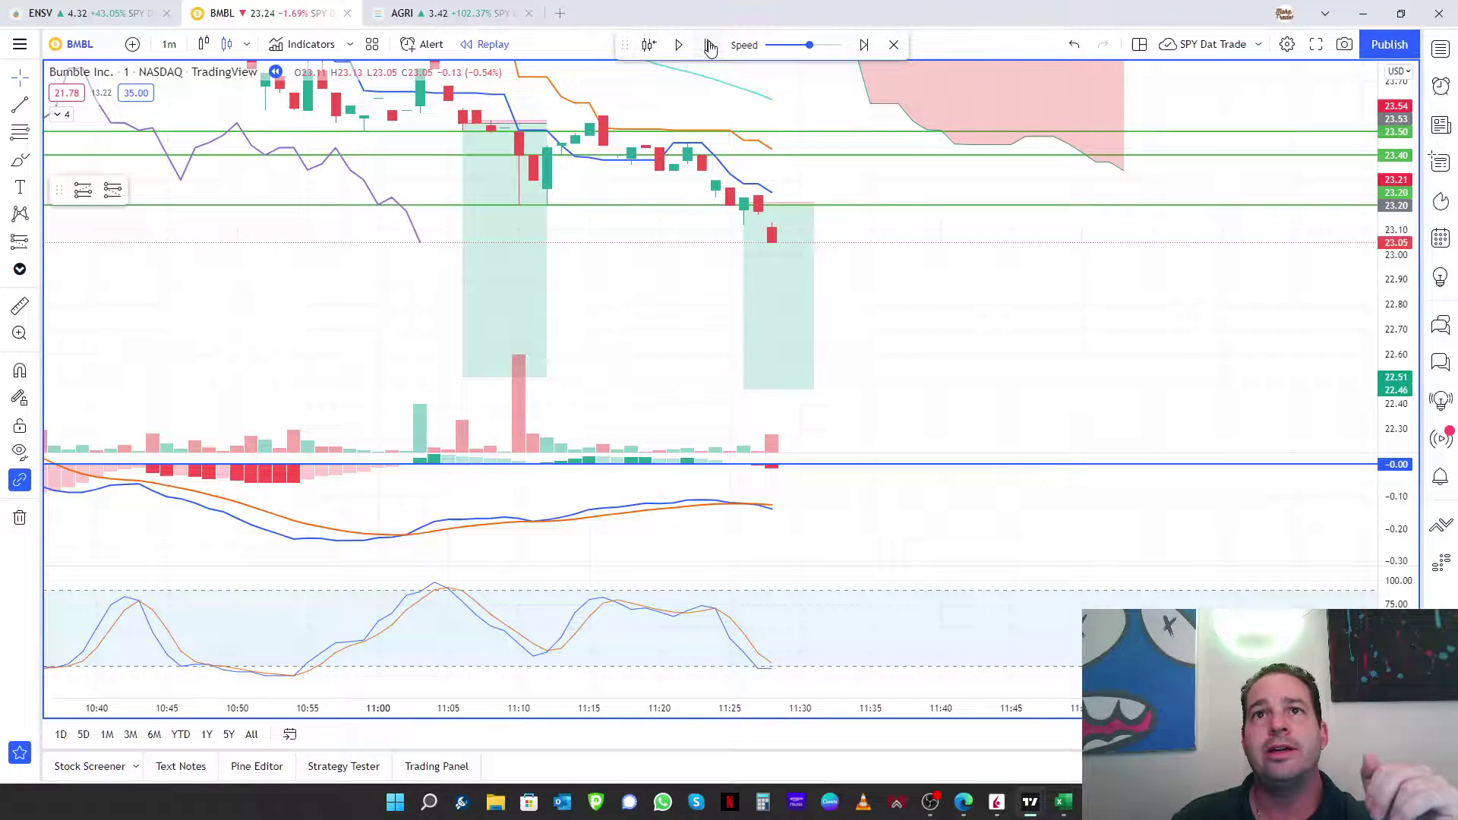
{"action": "left_click", "coordinate": [710, 46]}
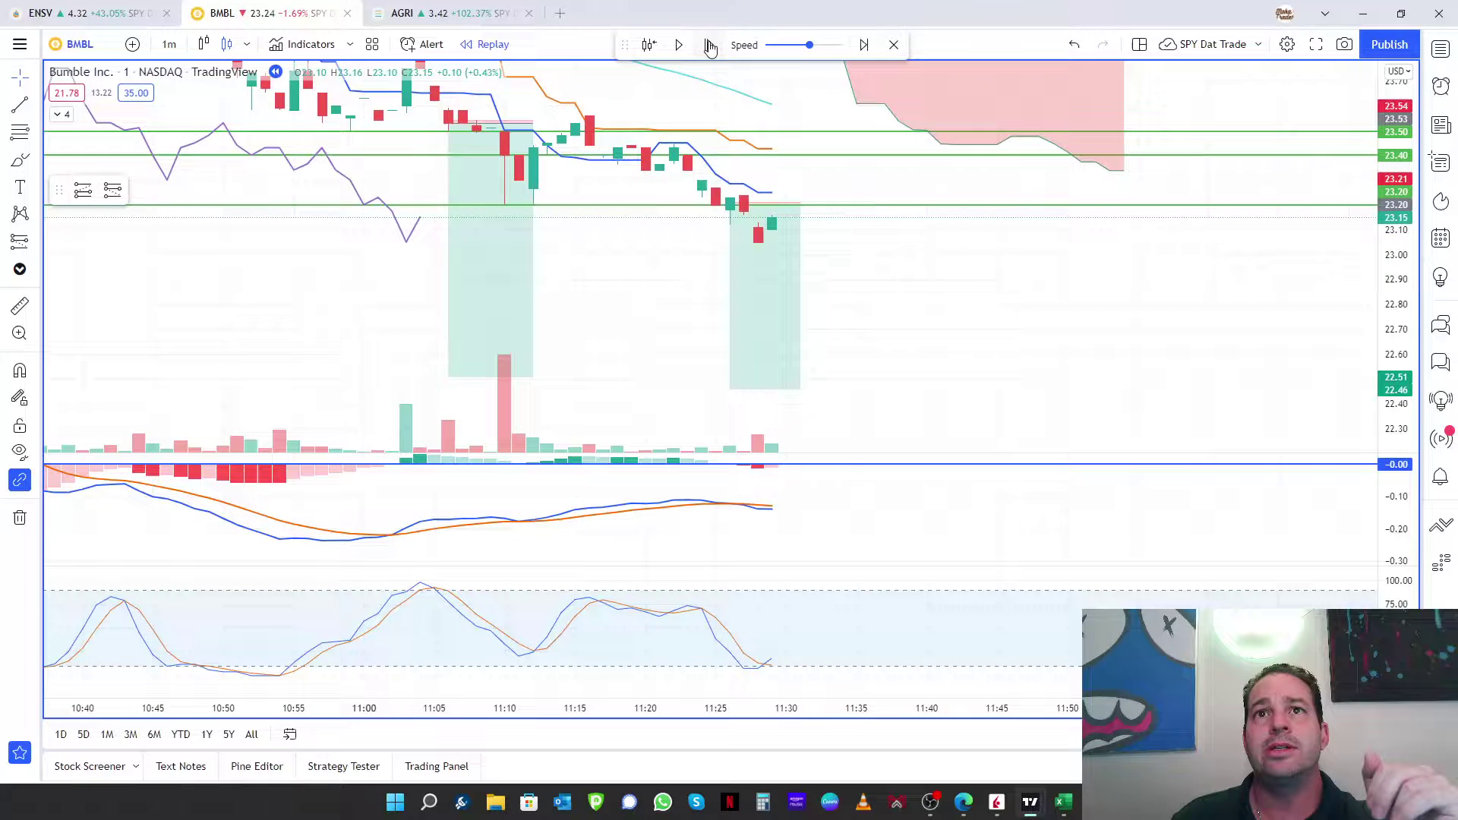
Restart the BMBL replay from around the 11:28 bar and advance one bar.
{"action": "left_click", "coordinate": [649, 45]}
{"action": "left_click", "coordinate": [757, 102]}
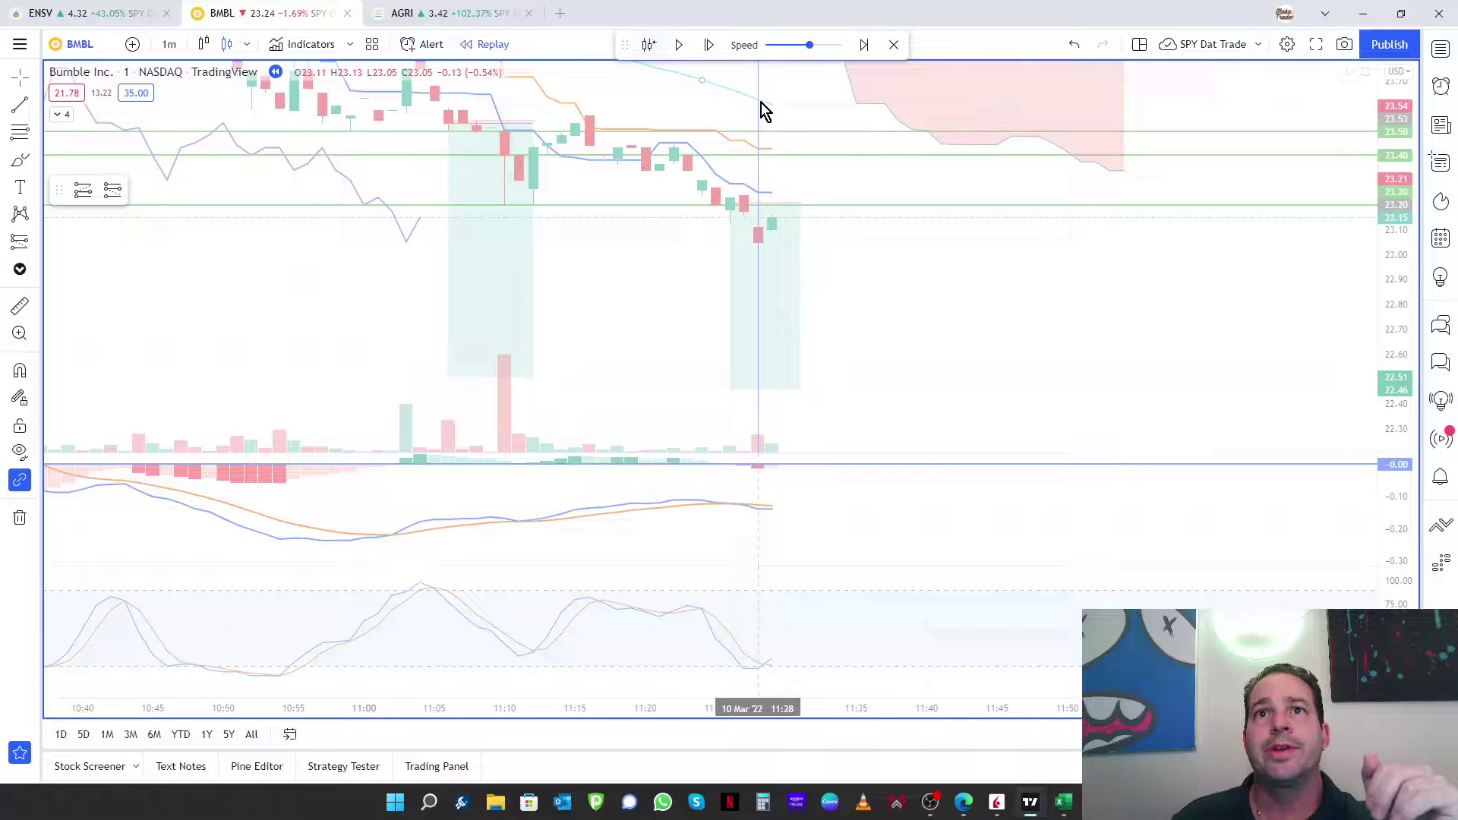
{"action": "left_click_drag", "start_coordinate": [1107, 269], "coordinate": [575, 222]}
{"action": "left_click", "coordinate": [709, 47]}
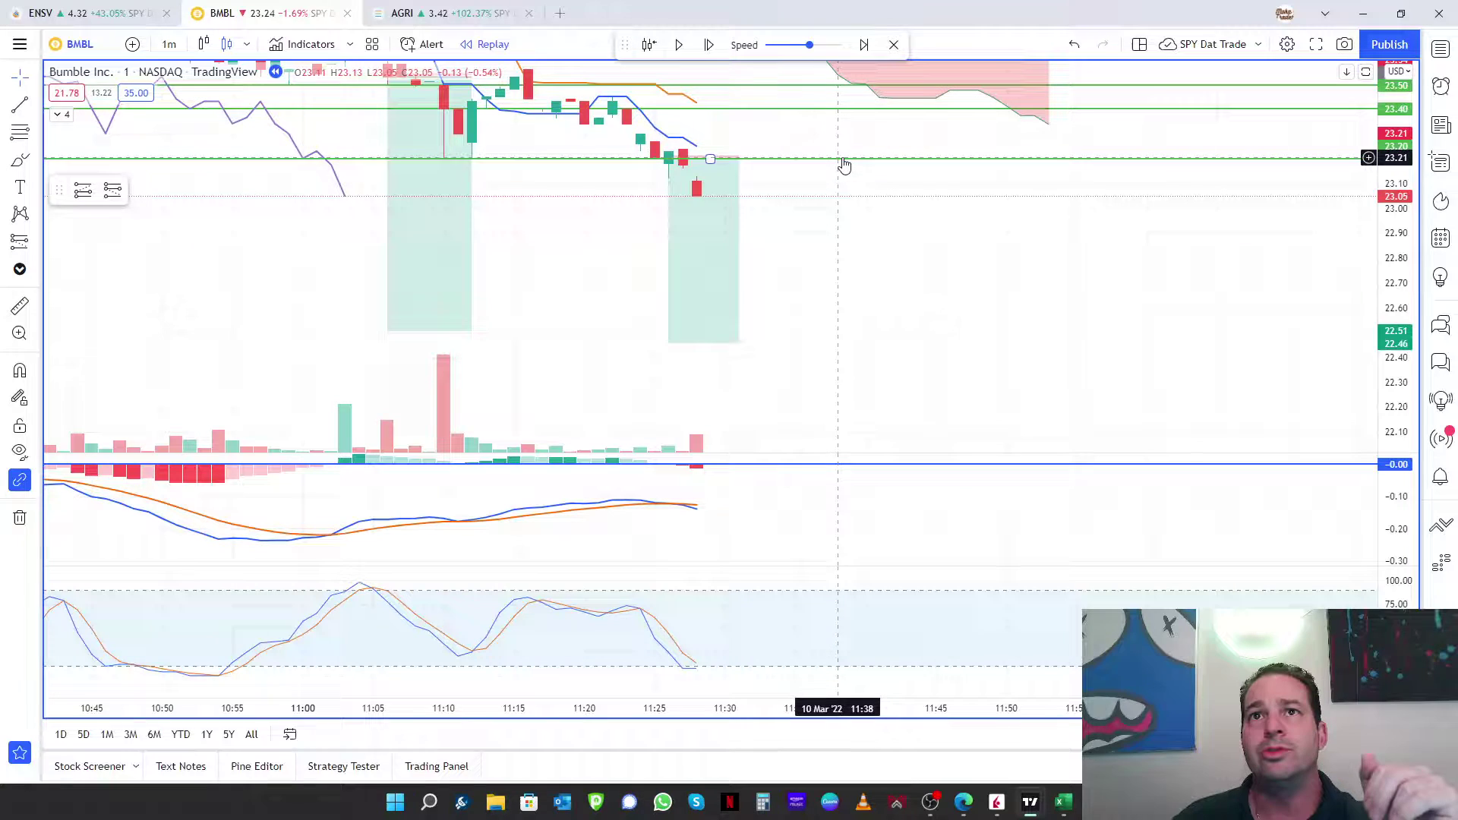
Lower the green stop line from 23.20 to 23.11 and replay to the 11:31 candle.
{"action": "left_click", "coordinate": [844, 161]}
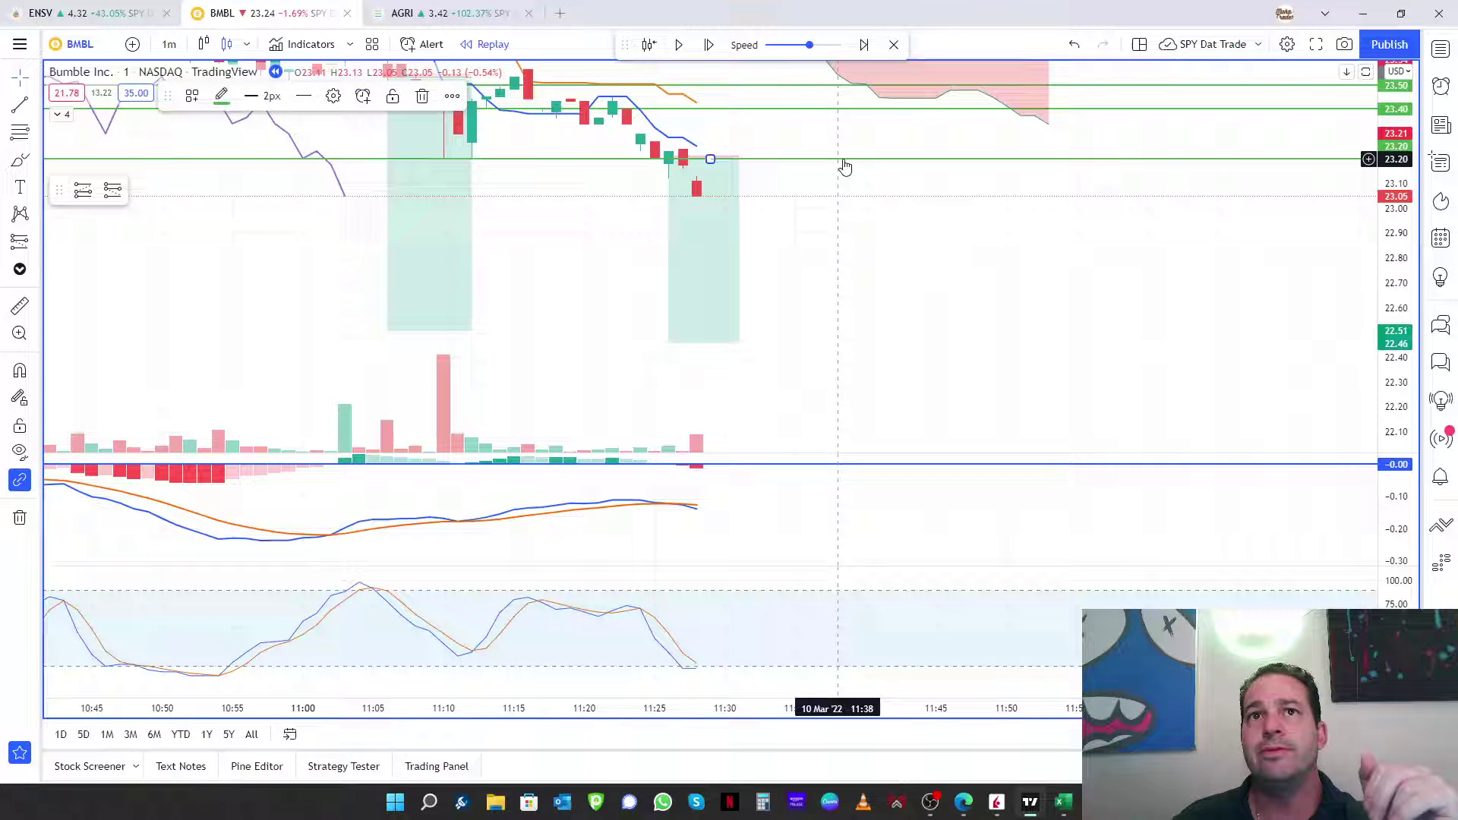
{"action": "left_click_drag", "start_coordinate": [844, 167], "coordinate": [846, 180]}
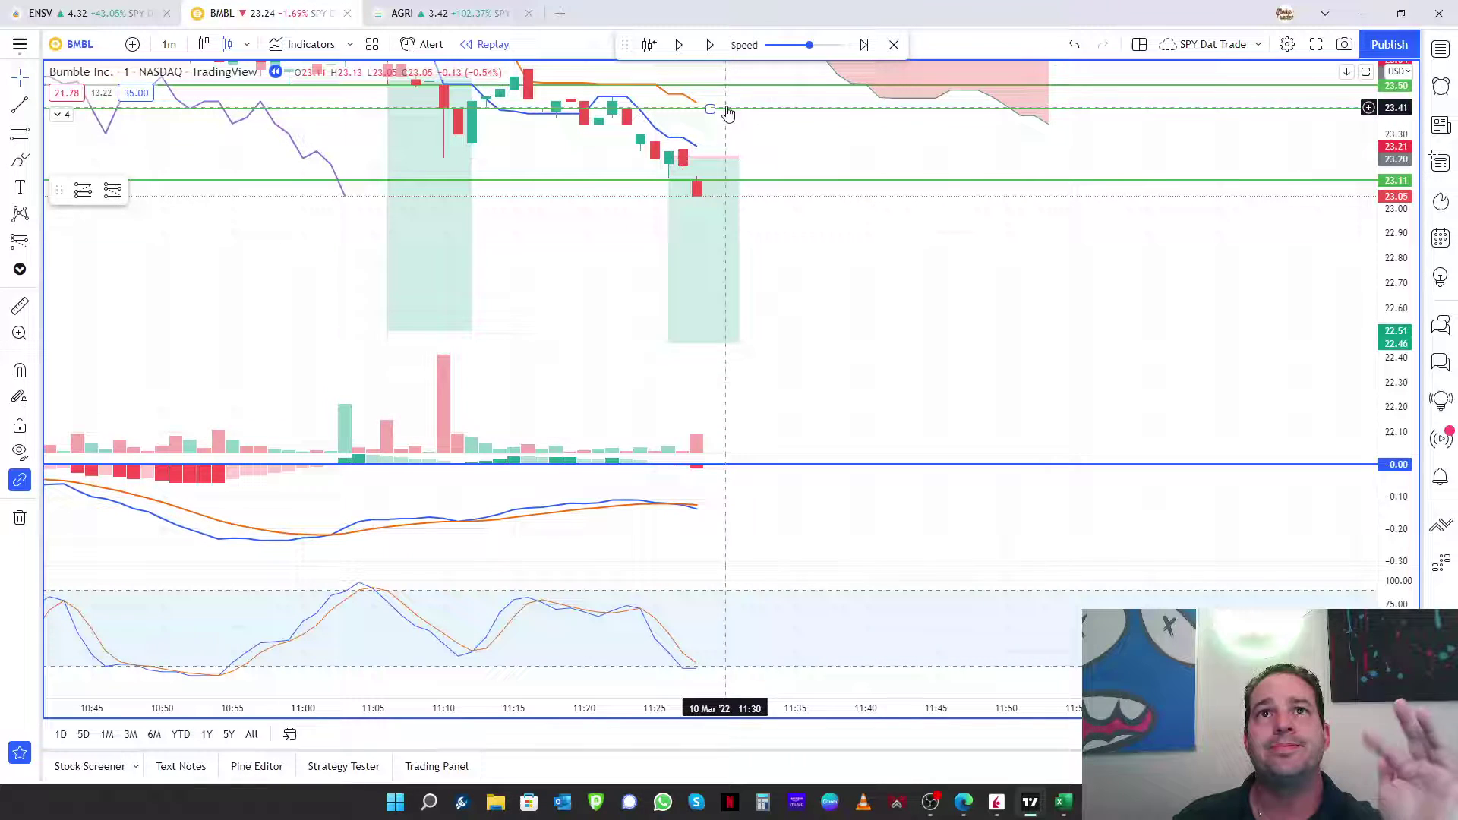
{"action": "left_click", "coordinate": [709, 46]}
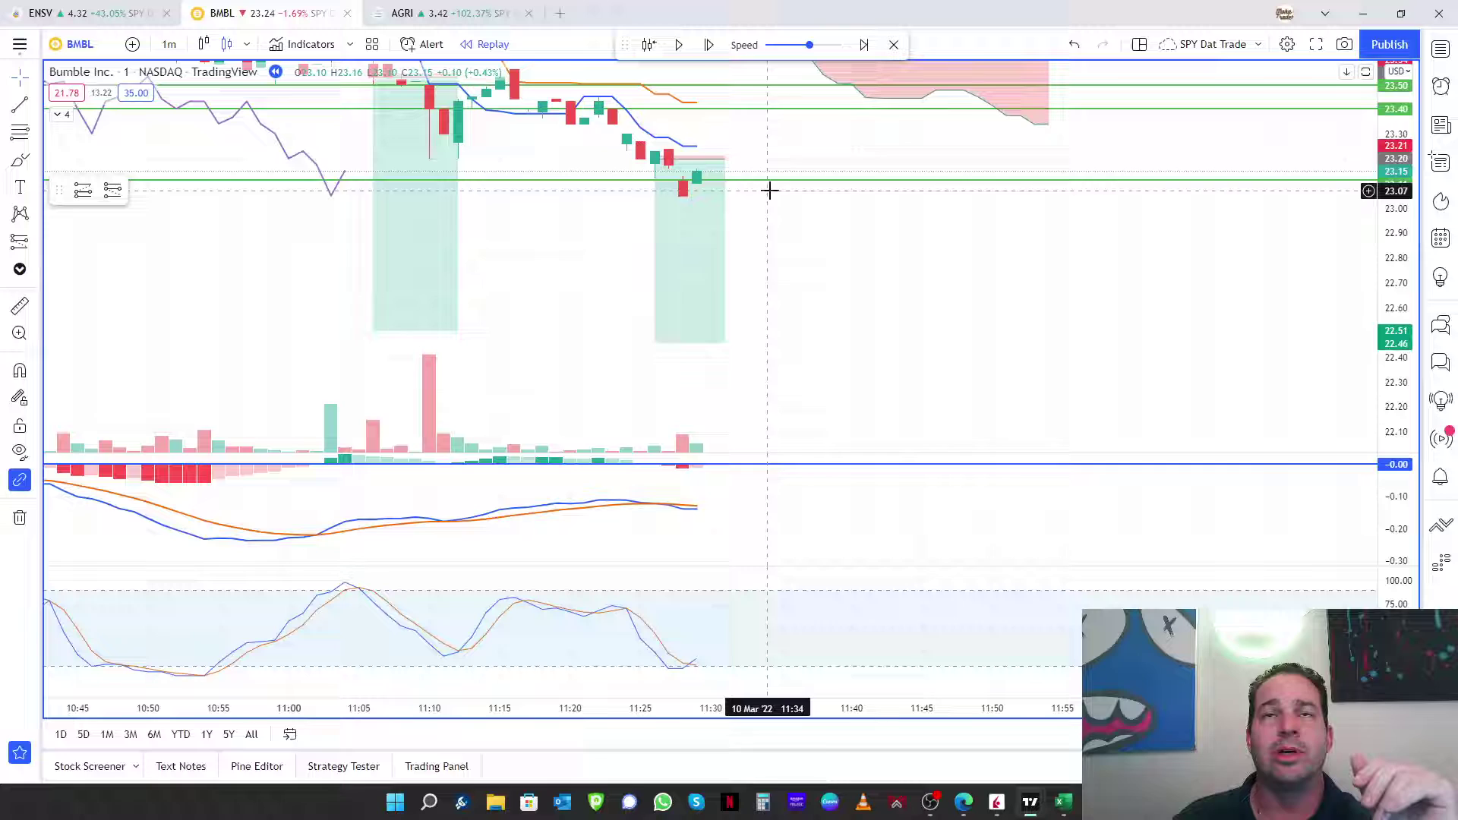
{"action": "left_click", "coordinate": [709, 45]}
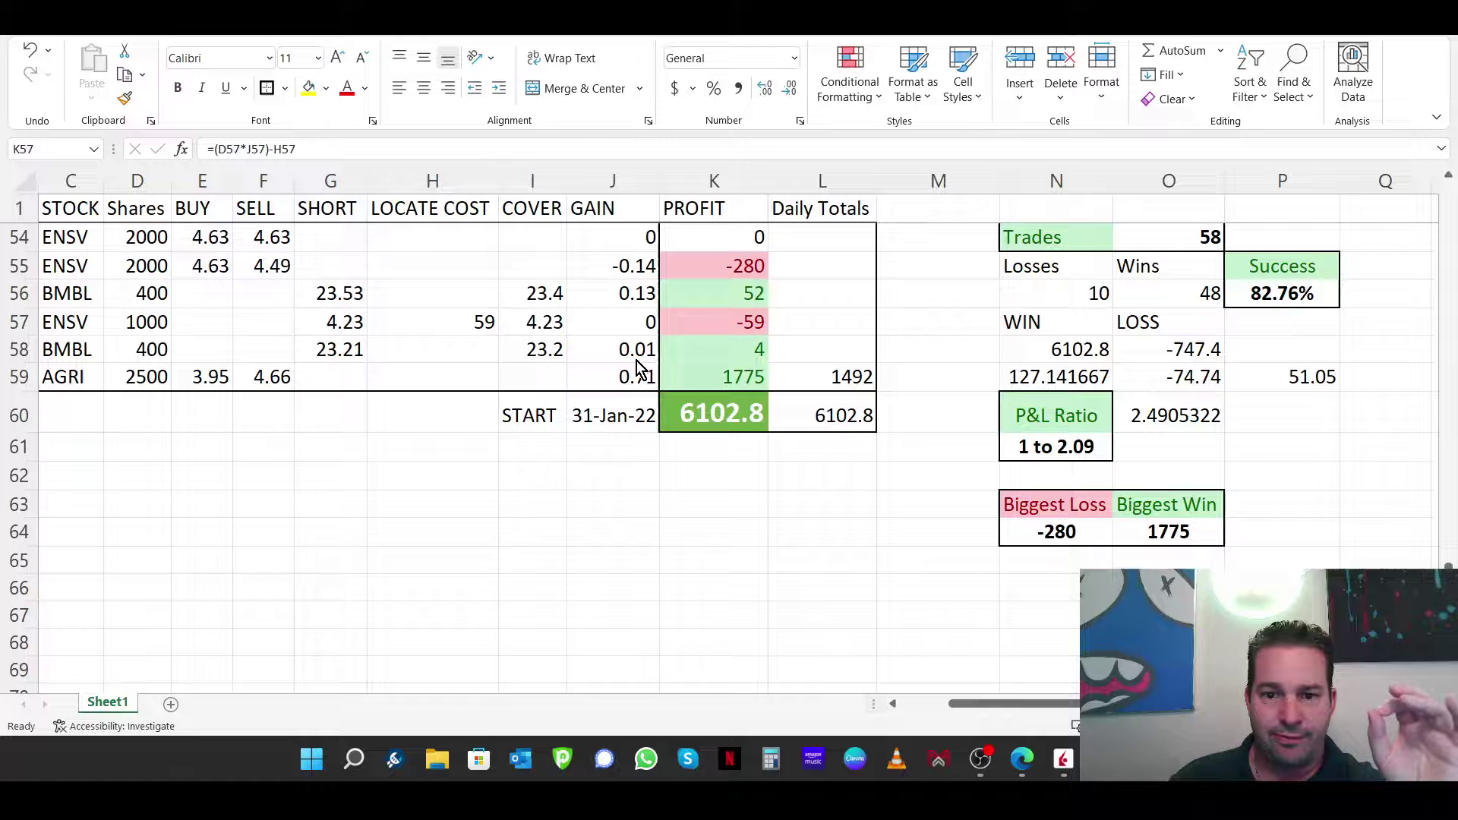
Inspect the BMBL (4) and AGRI (1775) profit formulas in K58 and K59, then return to TradingView.
{"action": "left_click", "coordinate": [763, 351]}
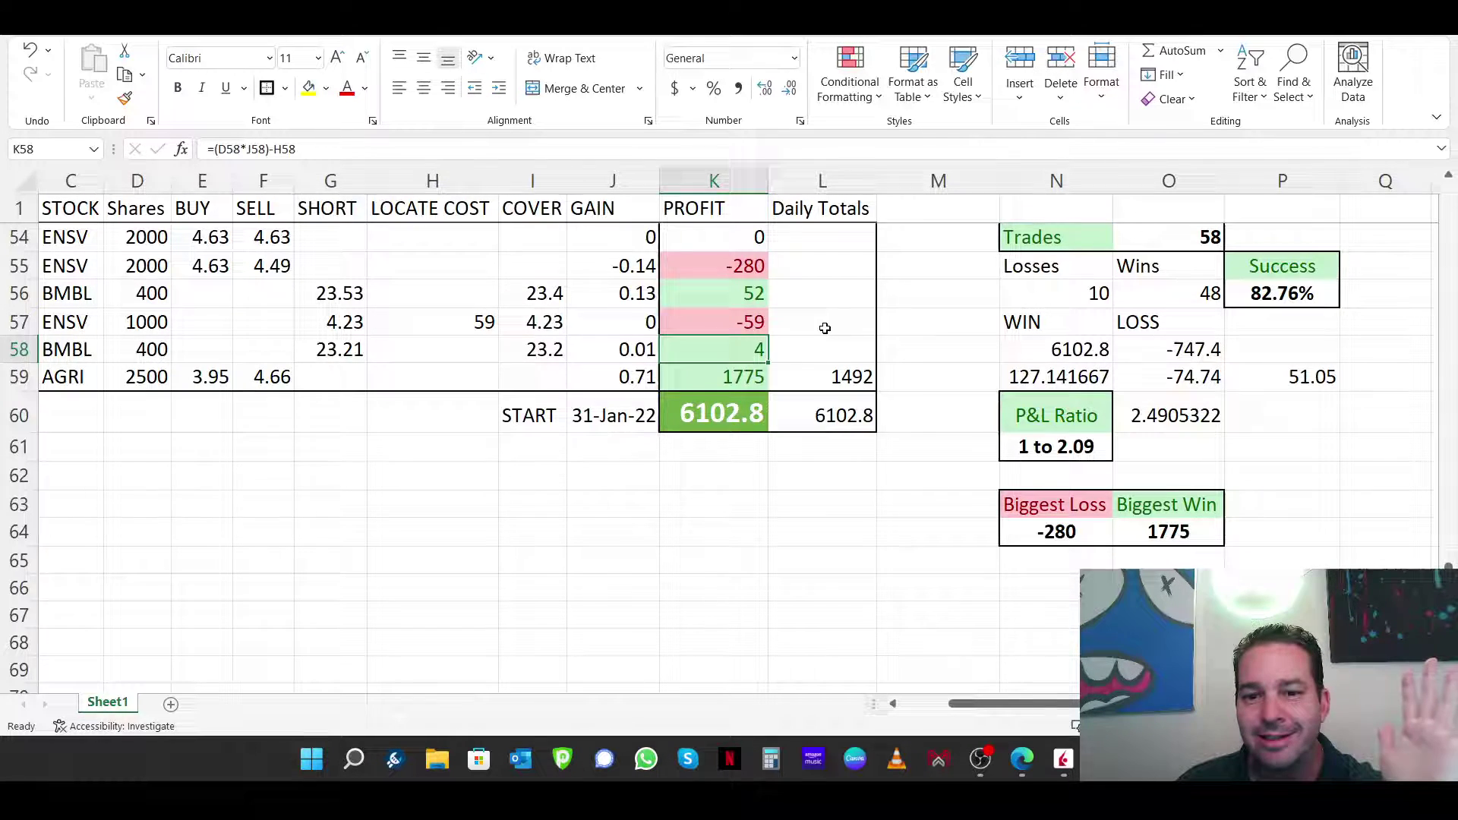
{"action": "left_click", "coordinate": [744, 377]}
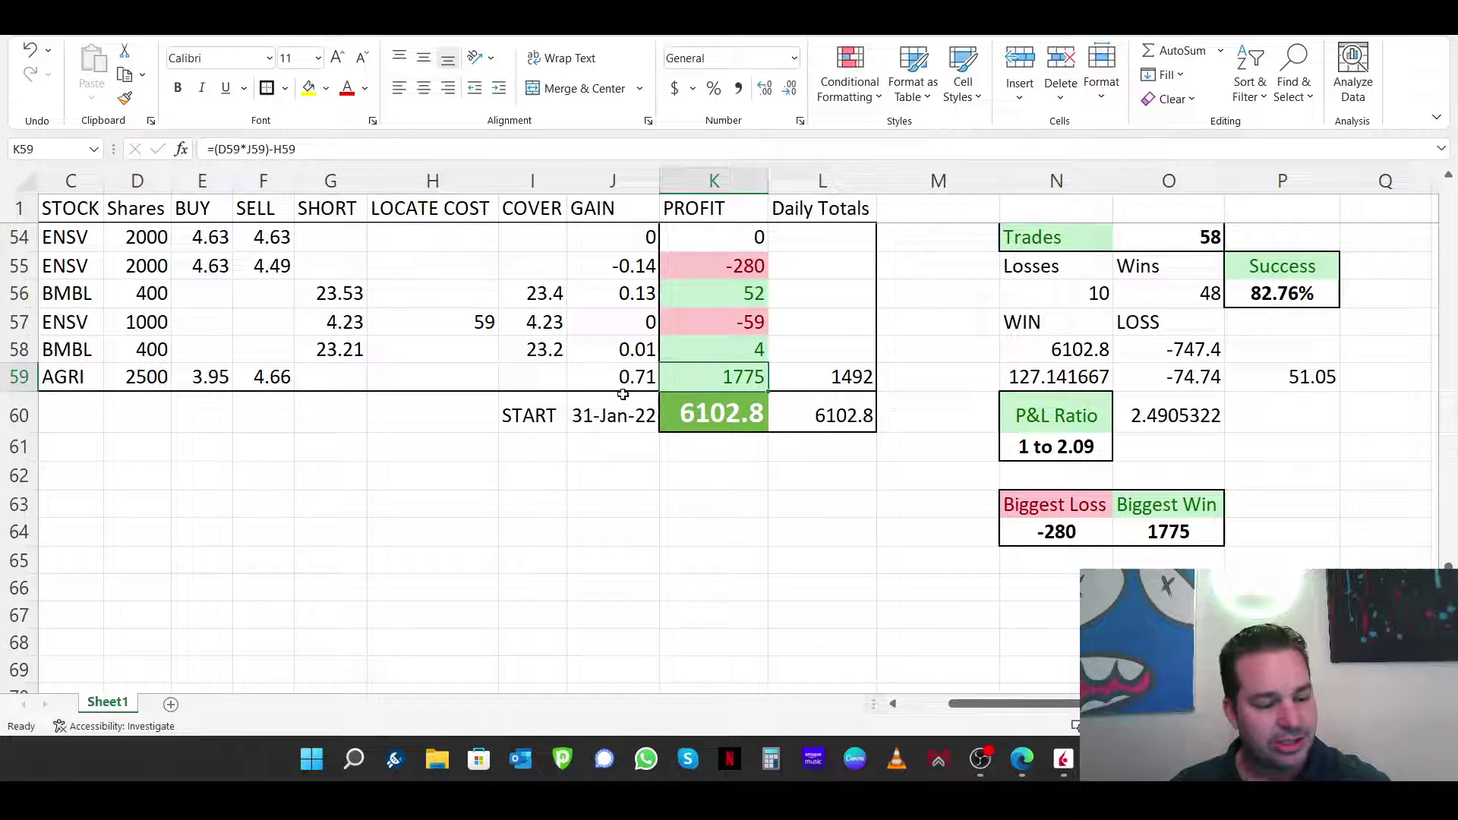
{"action": "key", "text": "alt+Tab"}
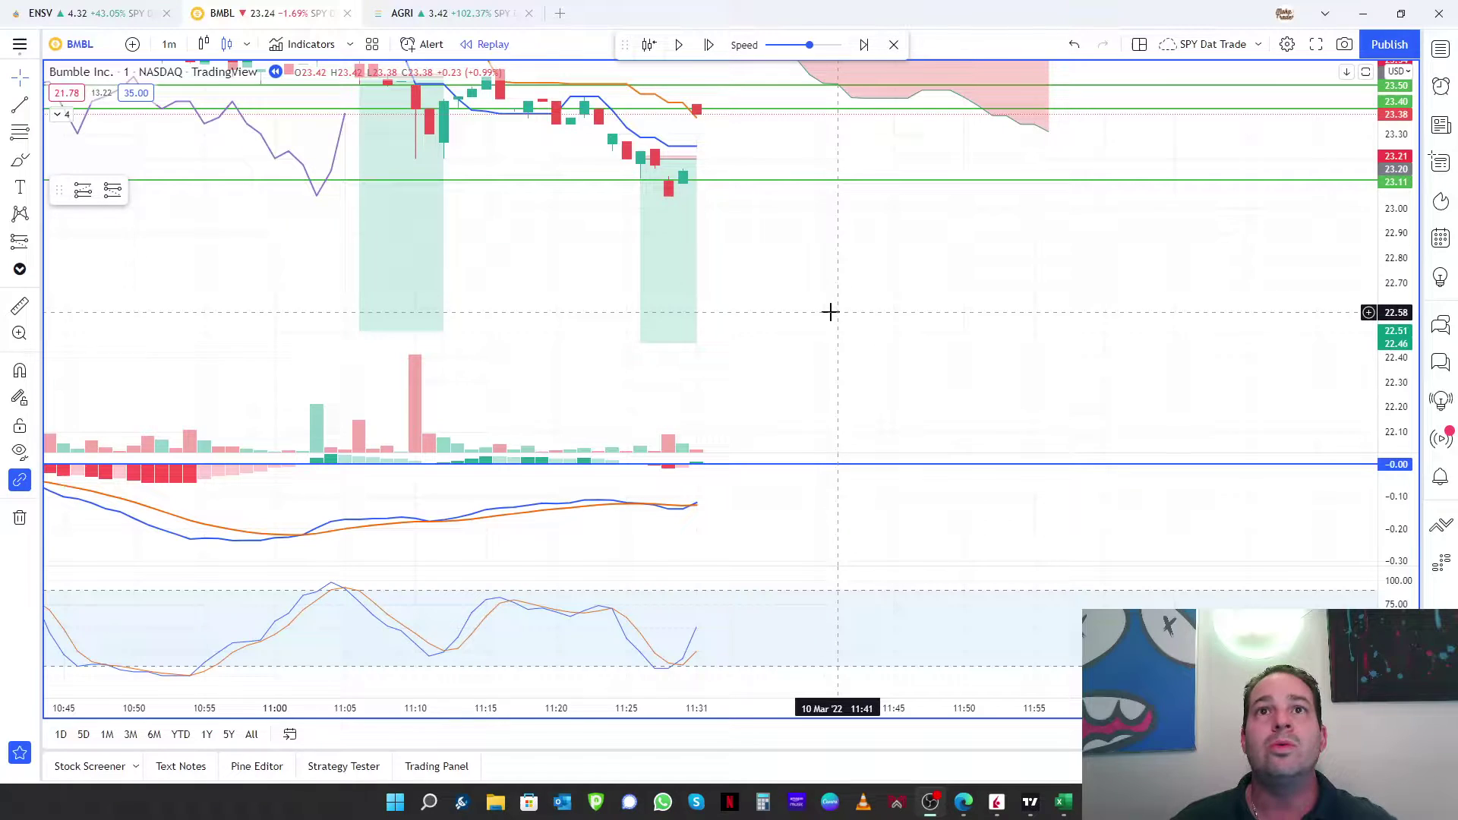
Bring up the AGRI chart, reframe it, and stretch its price range.
{"action": "left_click", "coordinate": [462, 13]}
{"action": "scroll", "coordinate": [1215, 167], "scroll_direction": "left", "scroll_amount": 5}
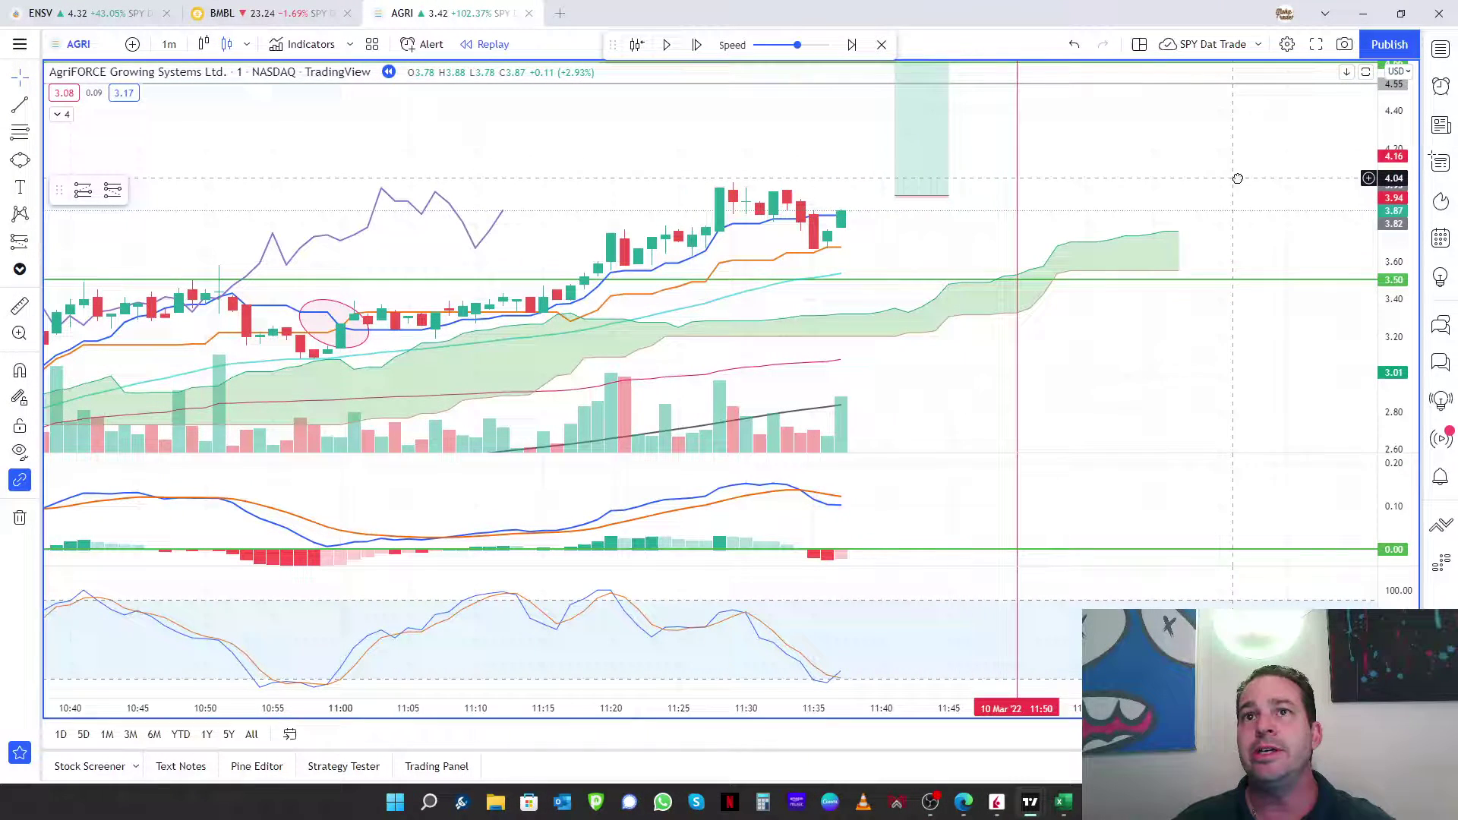
{"action": "left_click_drag", "start_coordinate": [1104, 326], "coordinate": [1129, 286]}
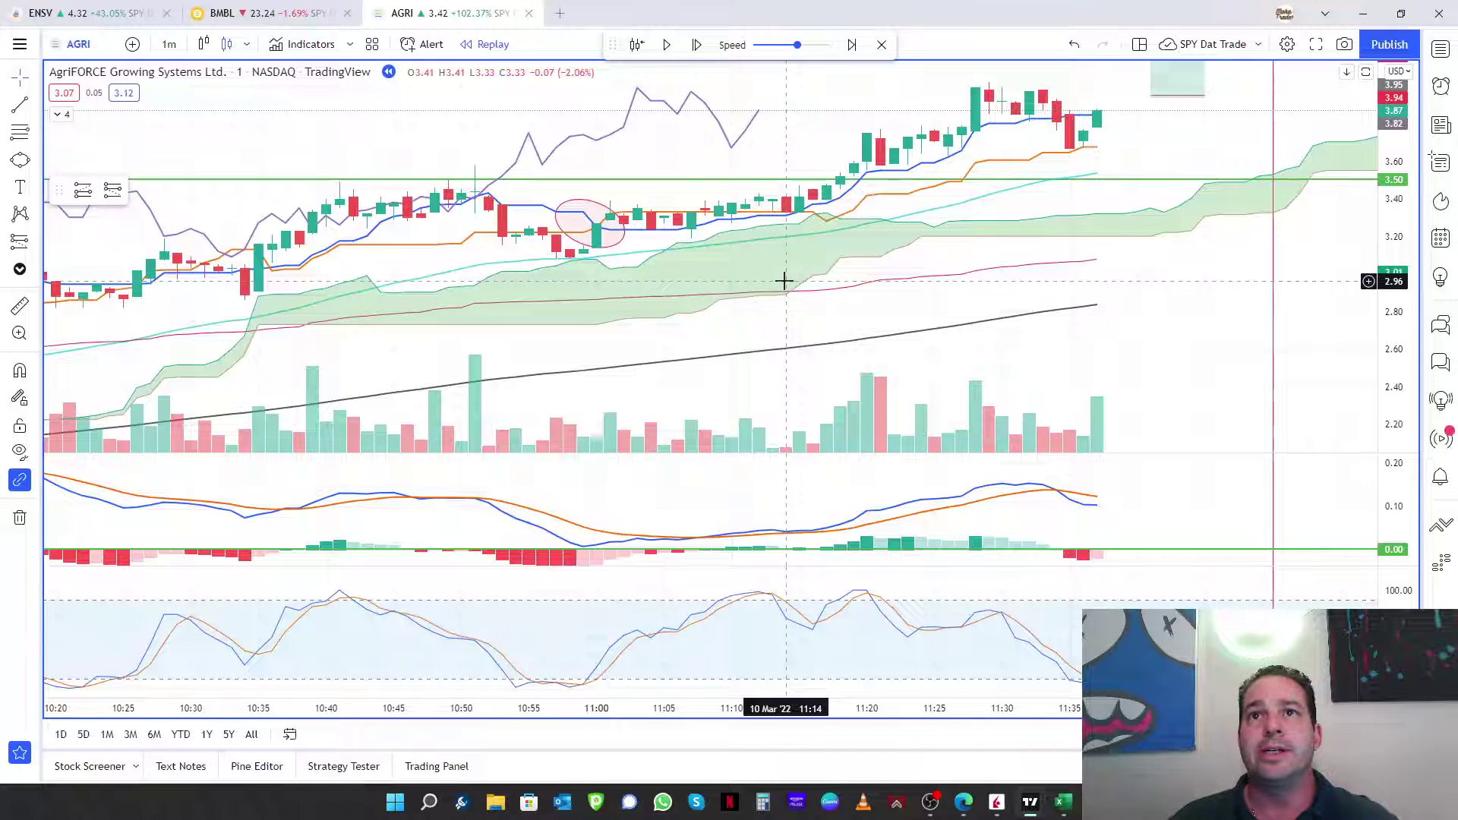
{"action": "left_click_drag", "start_coordinate": [1116, 196], "coordinate": [999, 264]}
{"action": "left_click_drag", "start_coordinate": [1389, 202], "coordinate": [1386, 173]}
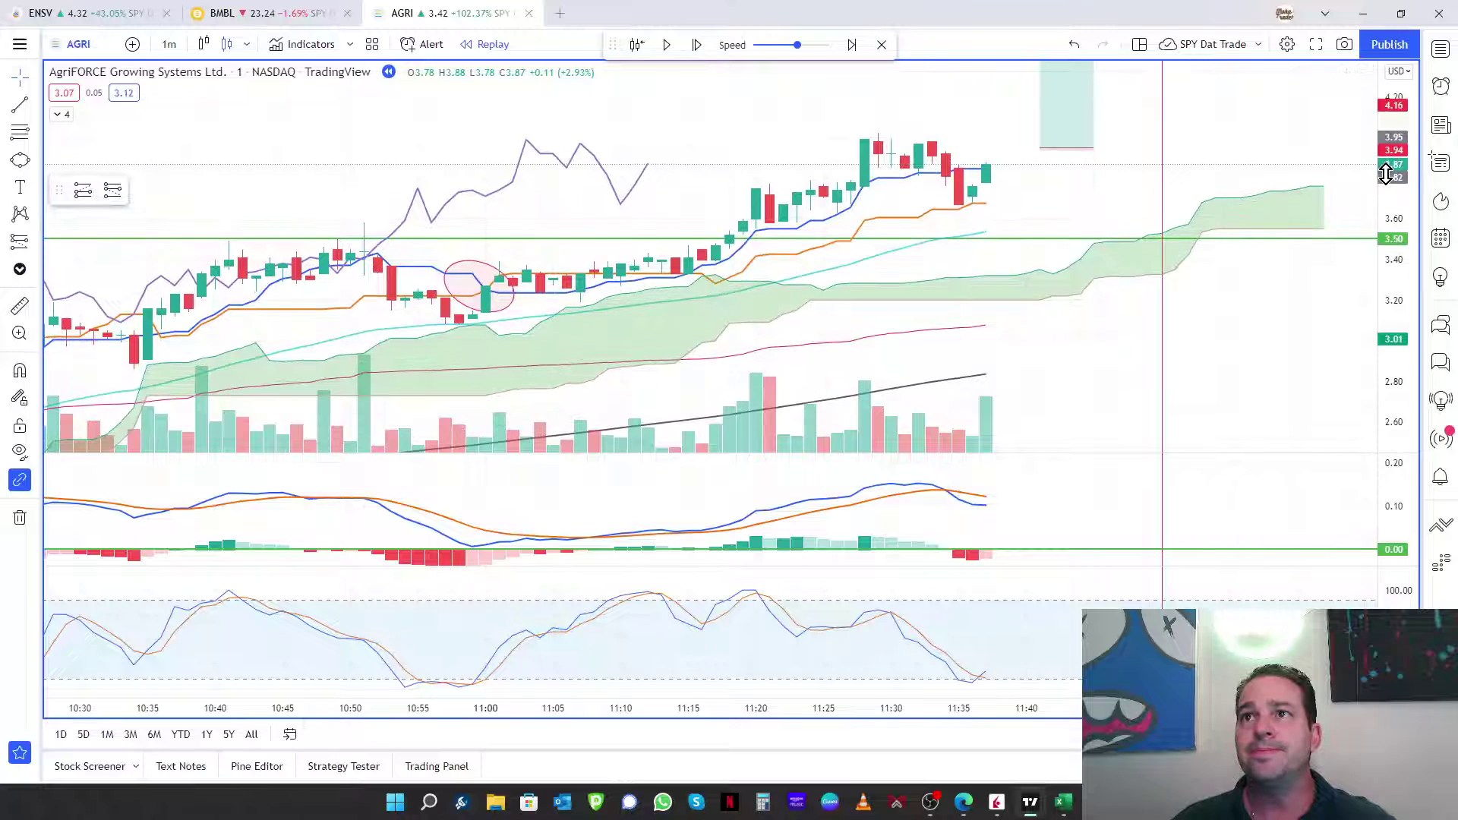
{"action": "left_click_drag", "start_coordinate": [1113, 192], "coordinate": [1059, 220]}
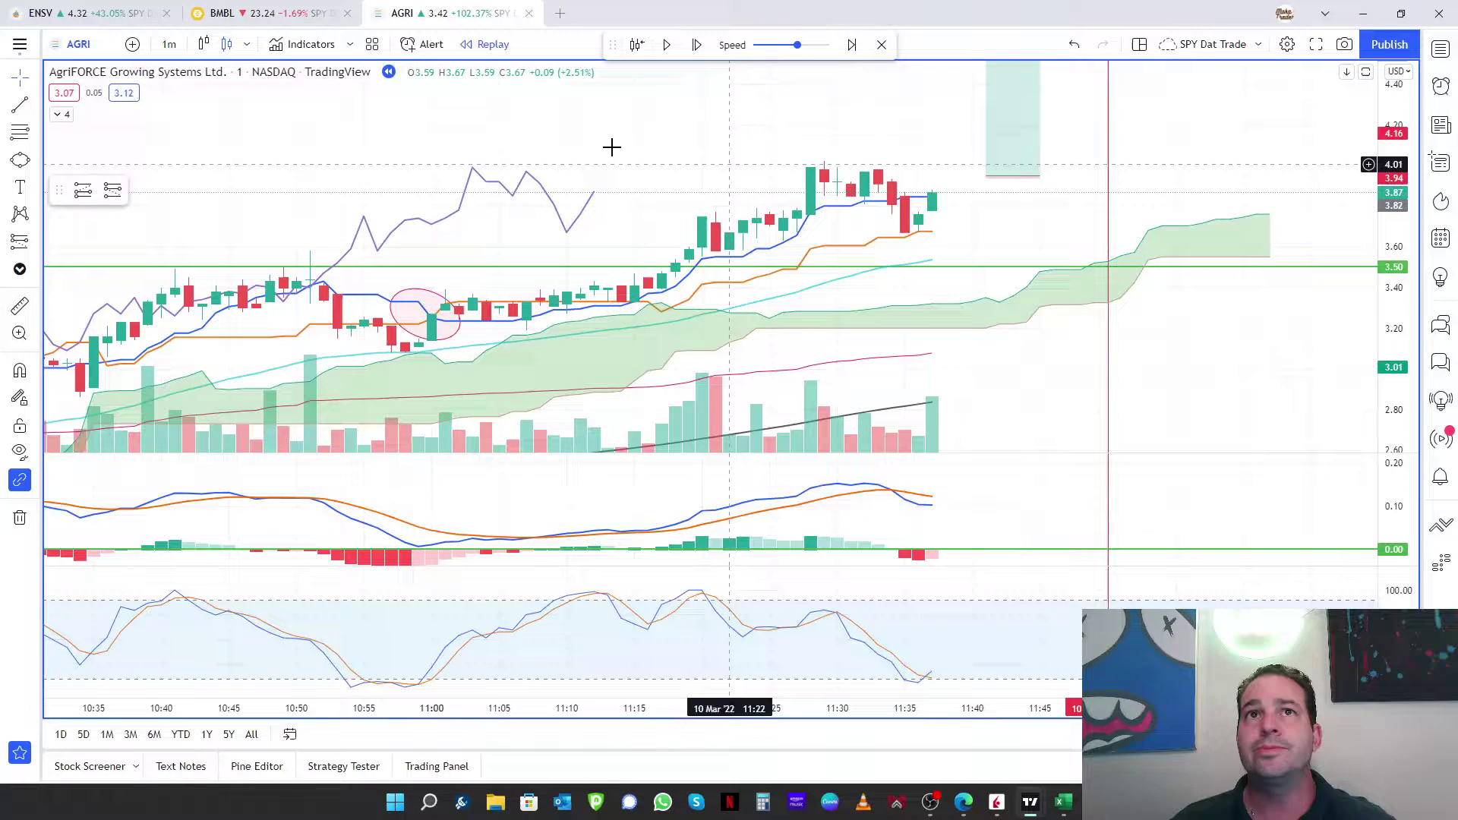
Step the AGRI replay forward through 11:39 to the 11:41 bar.
{"action": "left_click", "coordinate": [697, 47]}
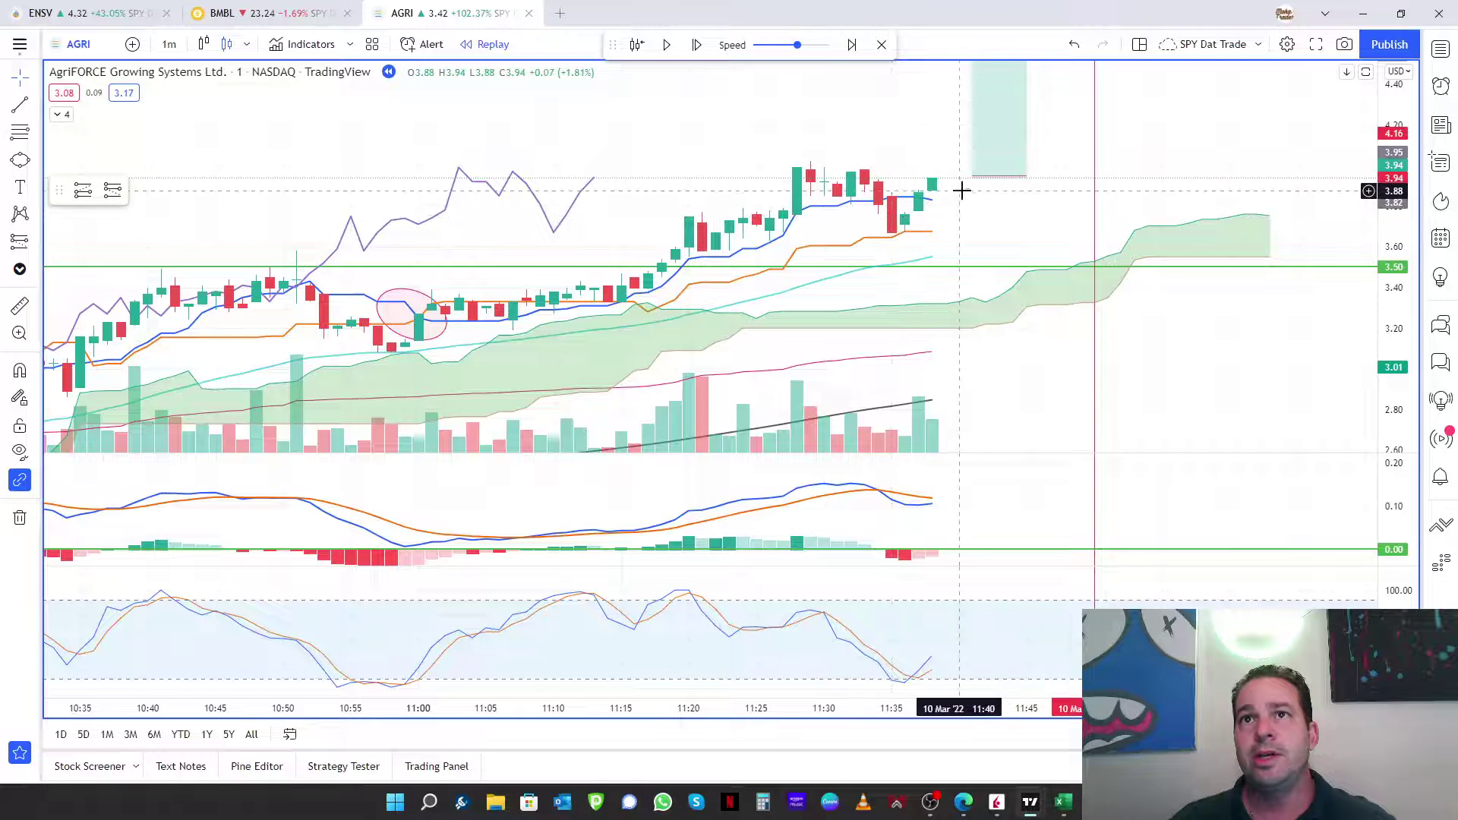
{"action": "left_click_drag", "start_coordinate": [991, 207], "coordinate": [894, 215]}
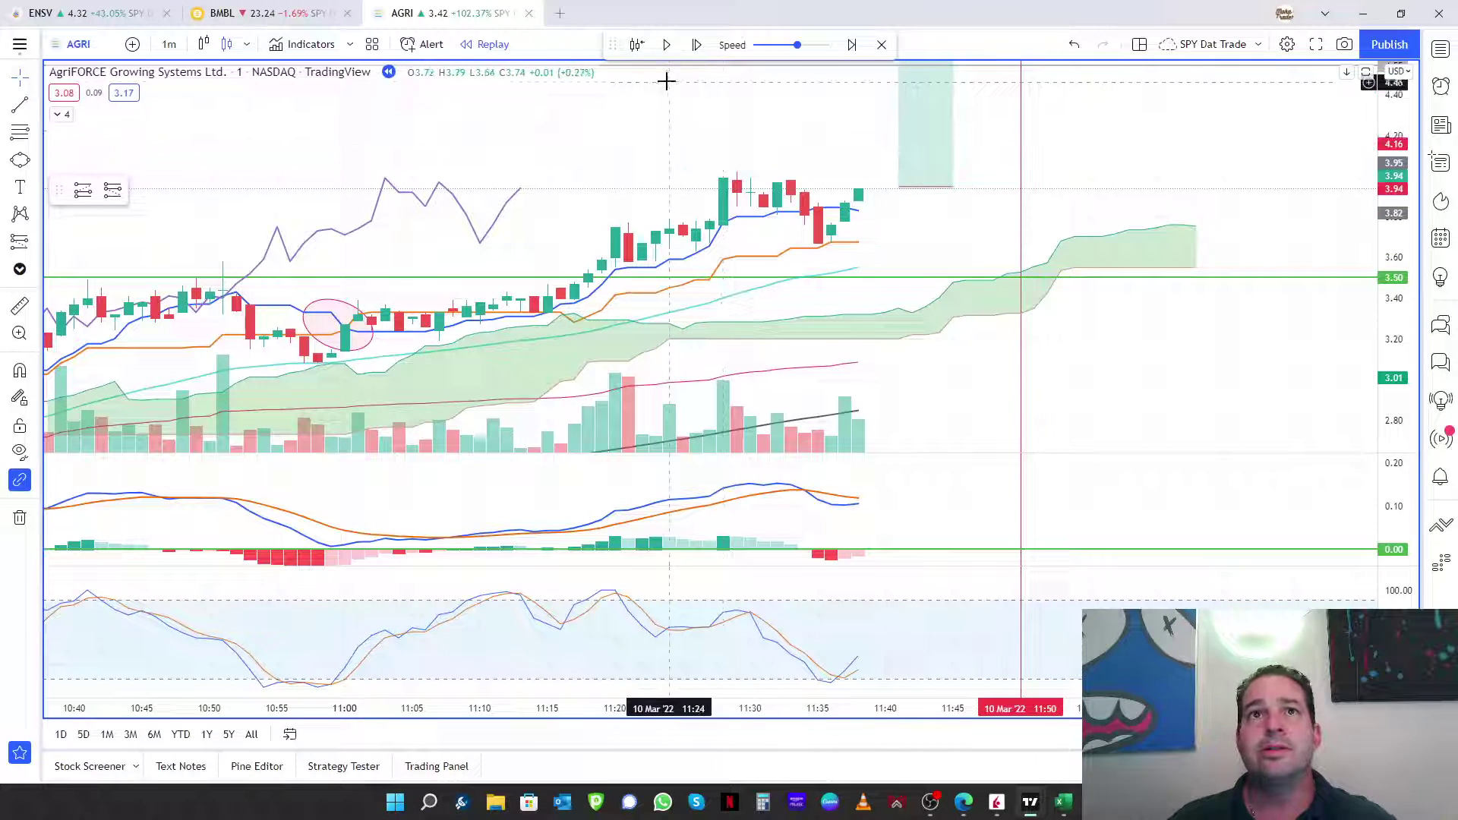
{"action": "left_click", "coordinate": [696, 47]}
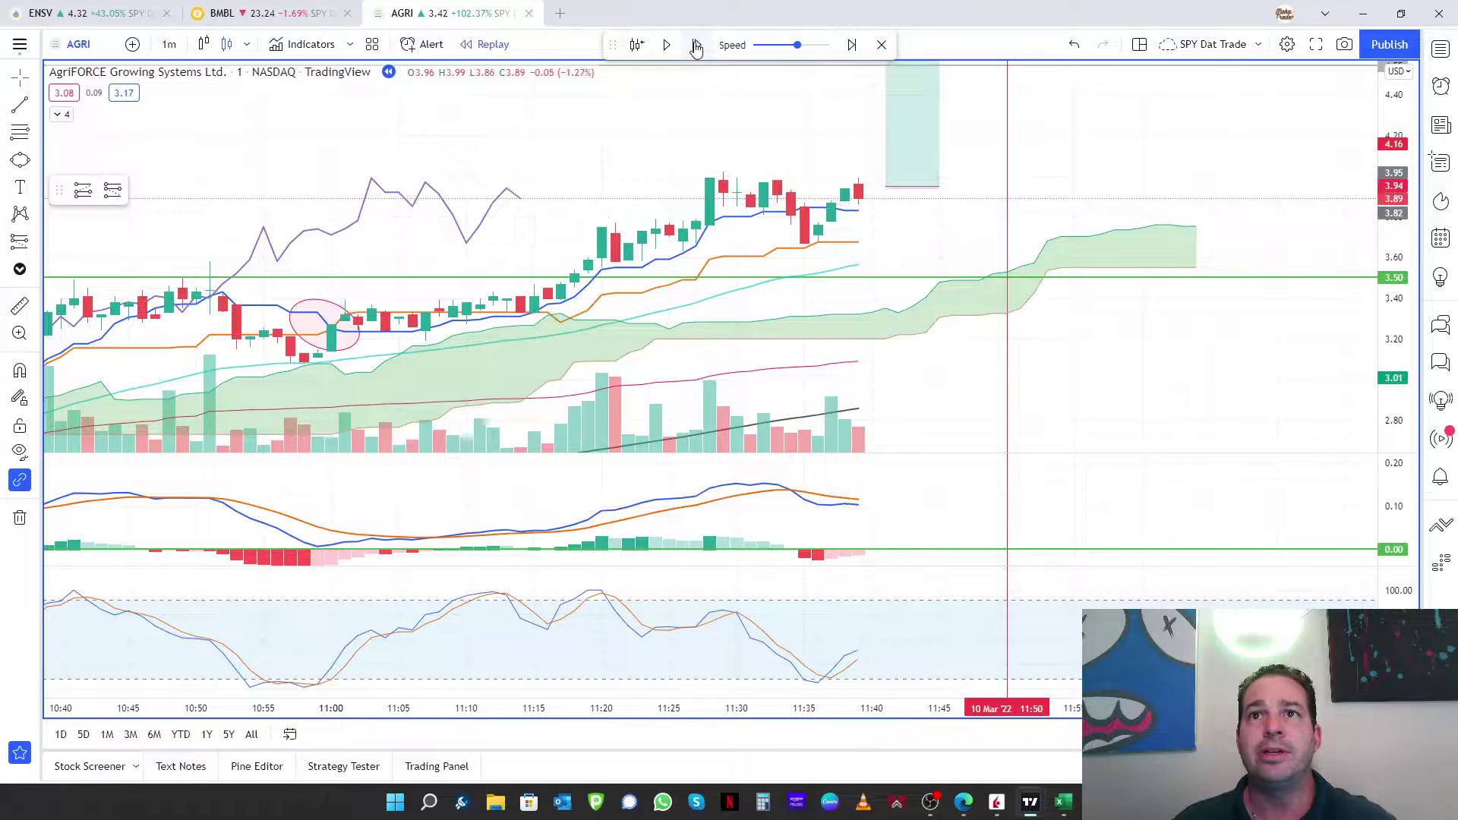
{"action": "left_click", "coordinate": [696, 47]}
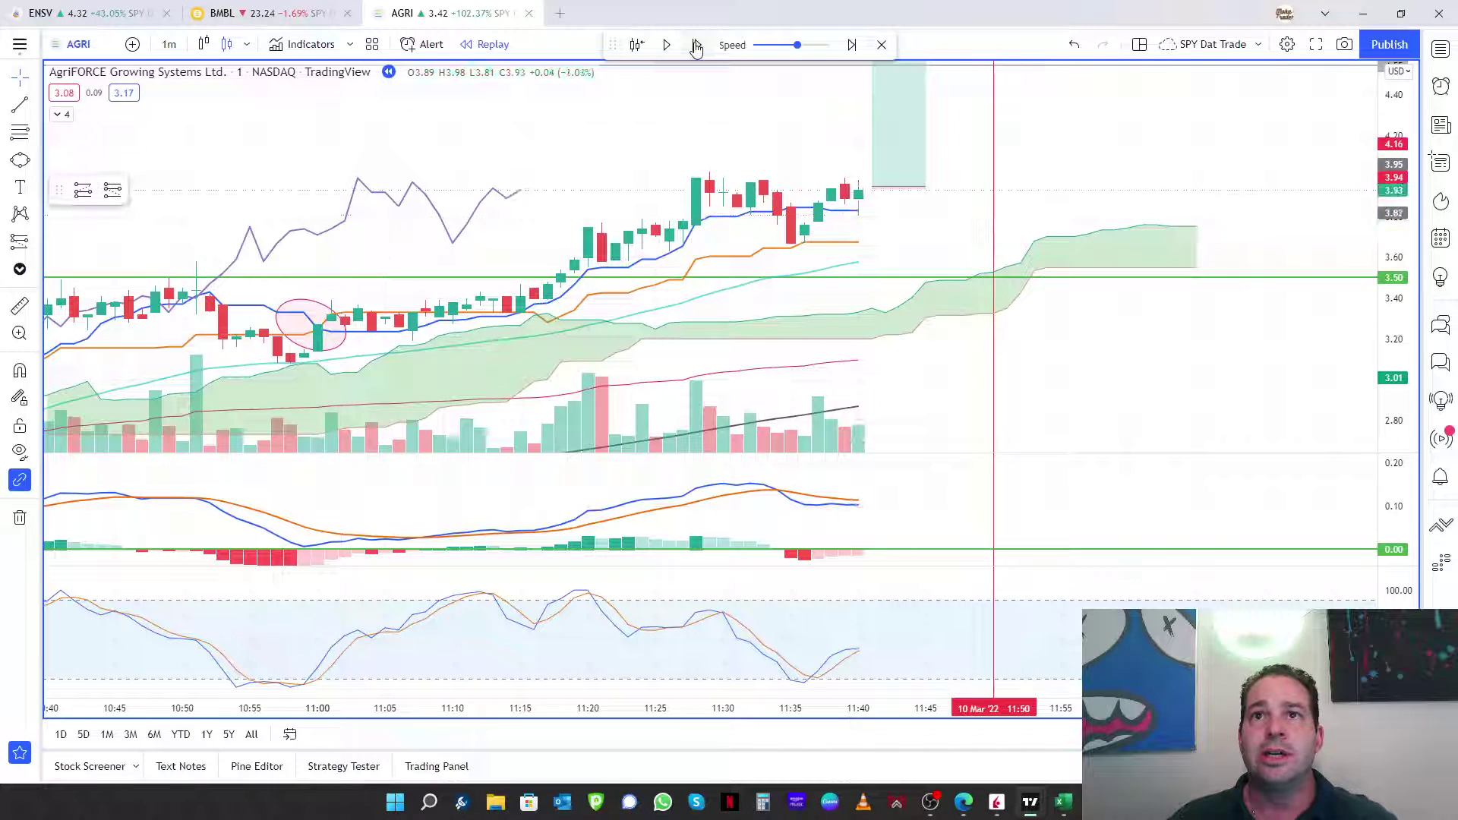
{"action": "left_click", "coordinate": [696, 47]}
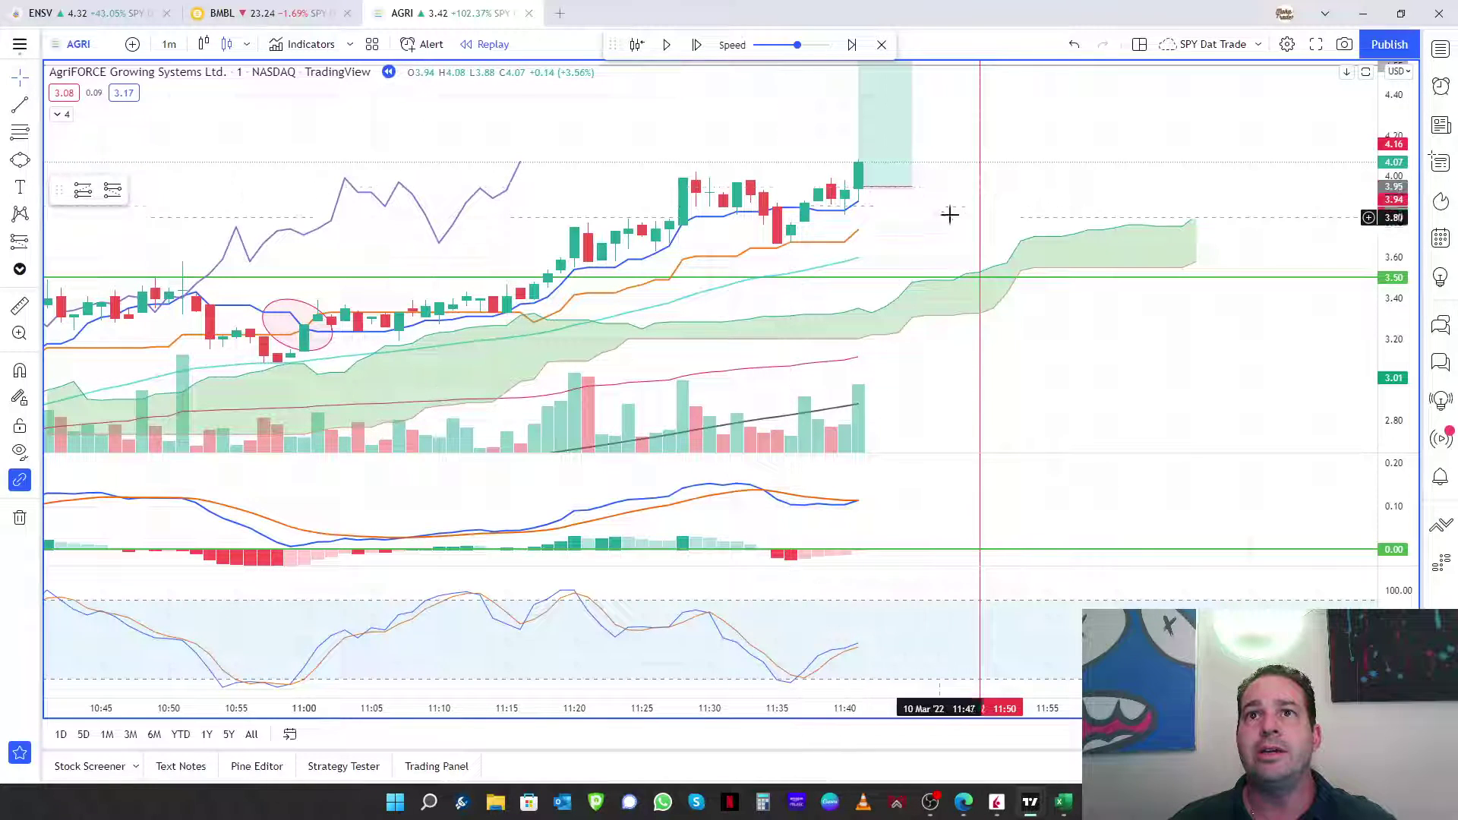
{"action": "scroll", "coordinate": [1107, 189], "scroll_direction": "up", "scroll_amount": 3}
Rewind AGRI to the 11:39 bar, mark a 3.95 horizontal level, and step to 11:40.
{"action": "left_click_drag", "start_coordinate": [1228, 211], "coordinate": [1247, 229]}
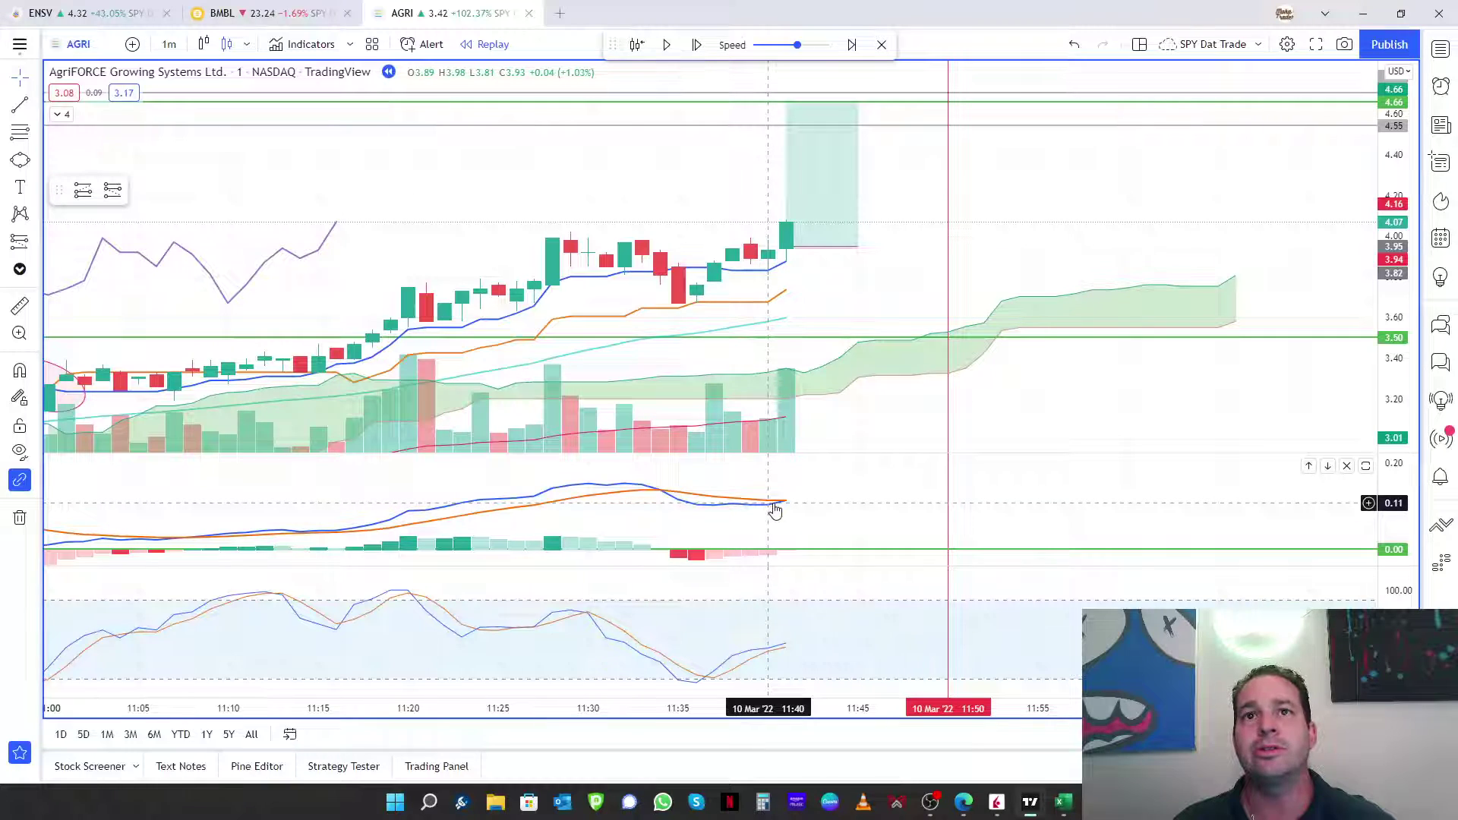
{"action": "left_click", "coordinate": [636, 44]}
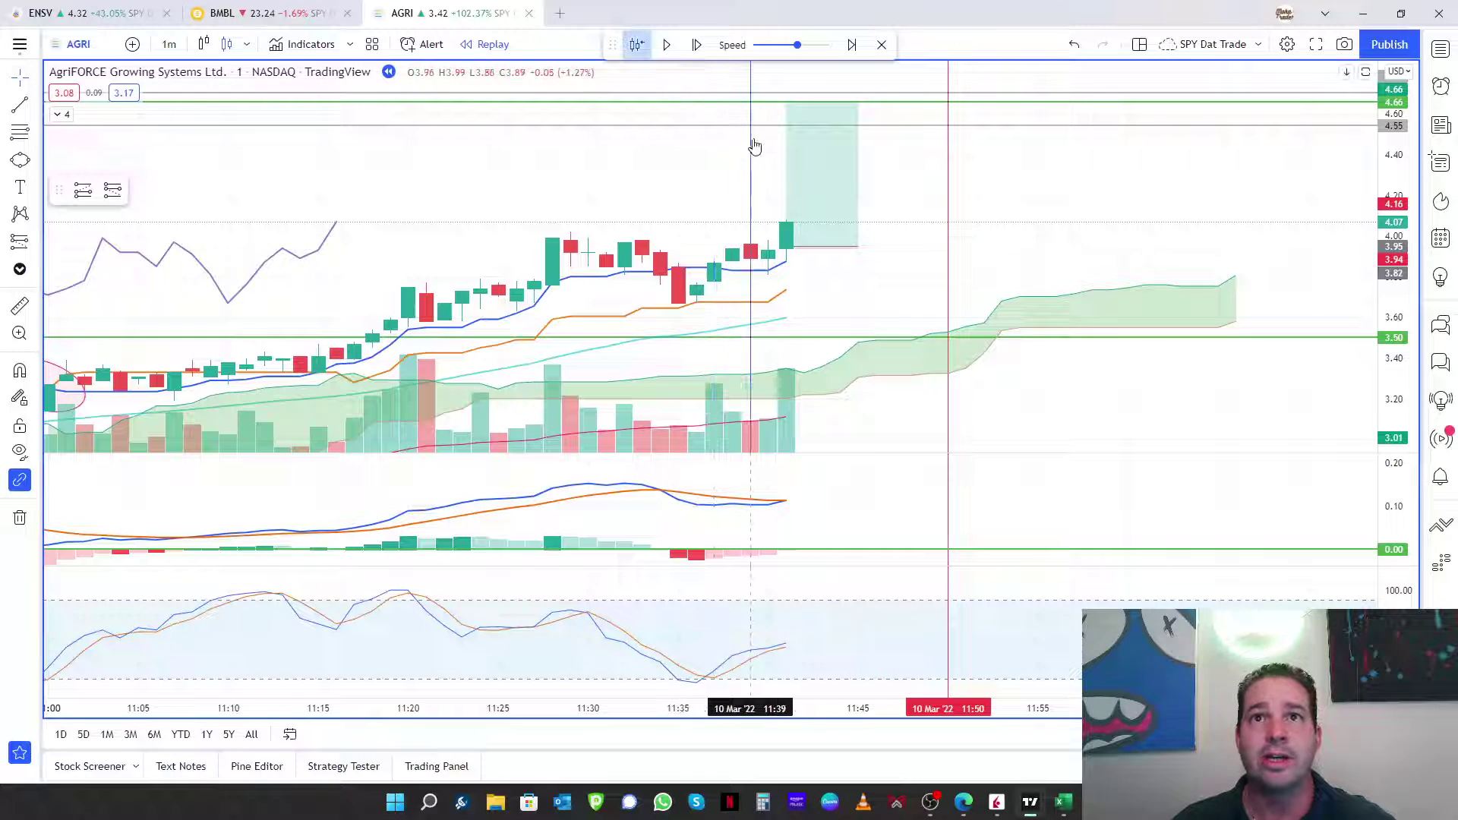
{"action": "left_click", "coordinate": [761, 133]}
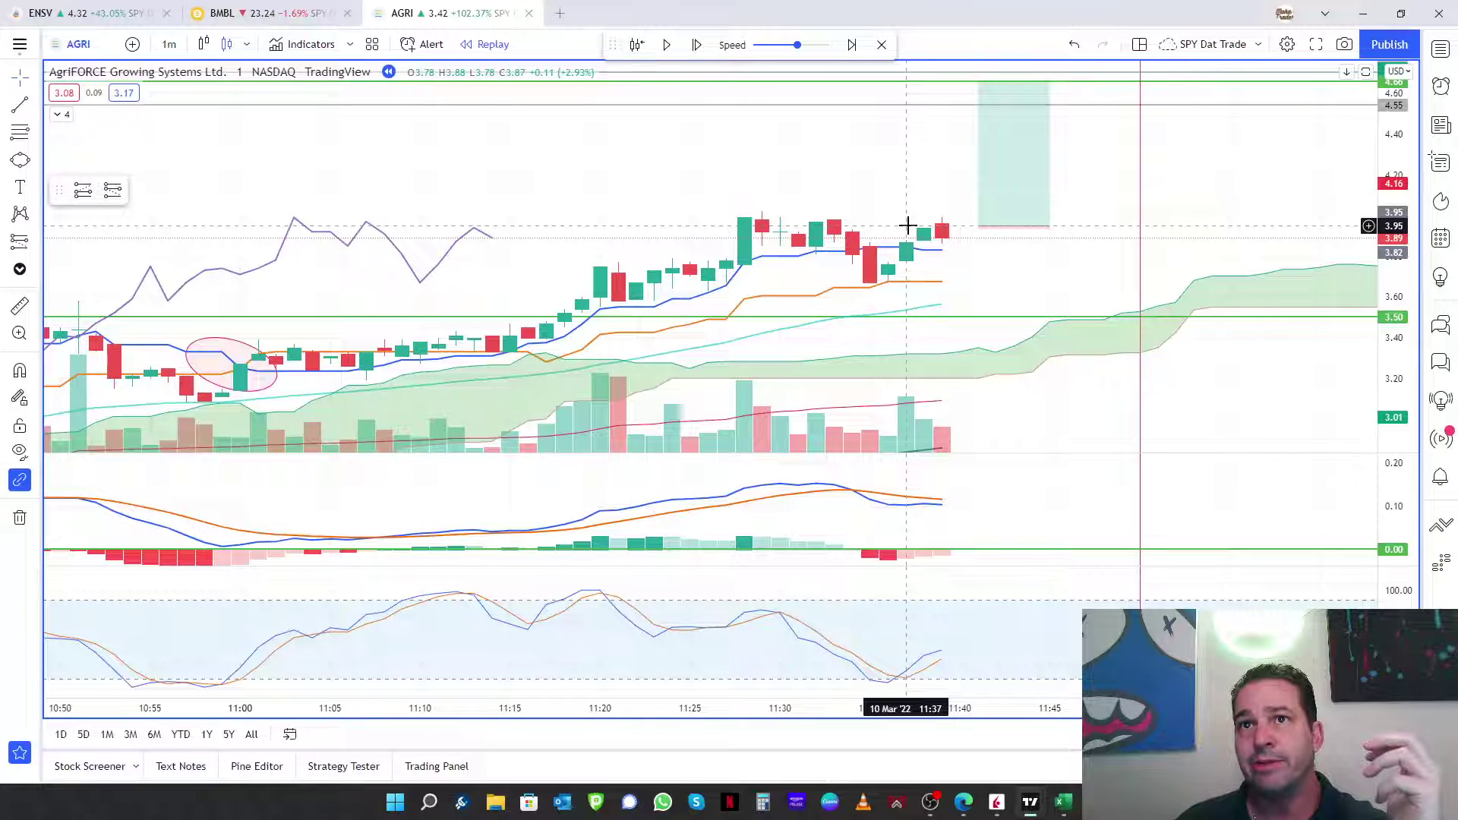
{"action": "key", "text": "alt+h"}
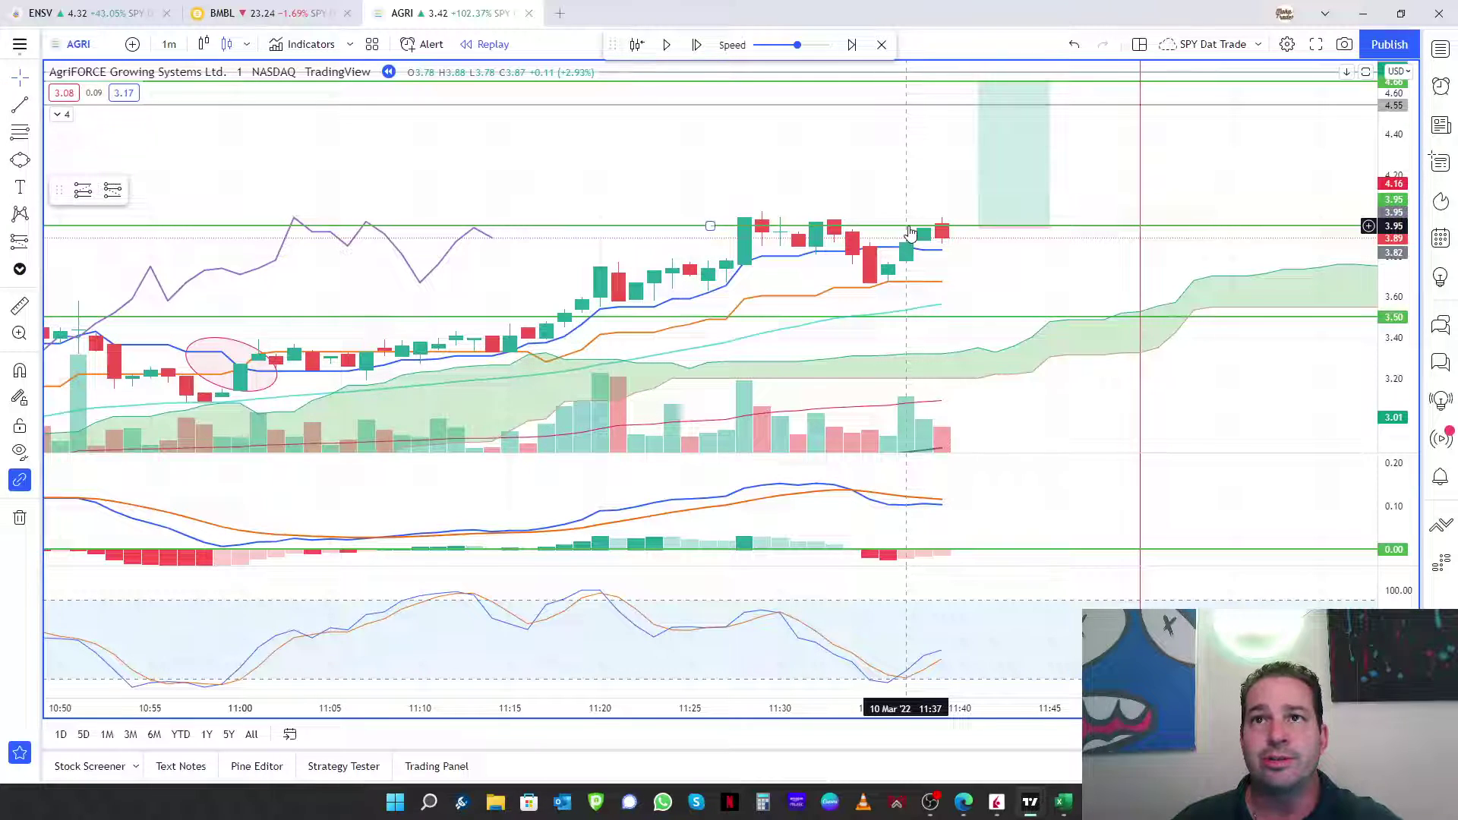
{"action": "scroll", "coordinate": [961, 248], "scroll_direction": "up", "scroll_amount": 1}
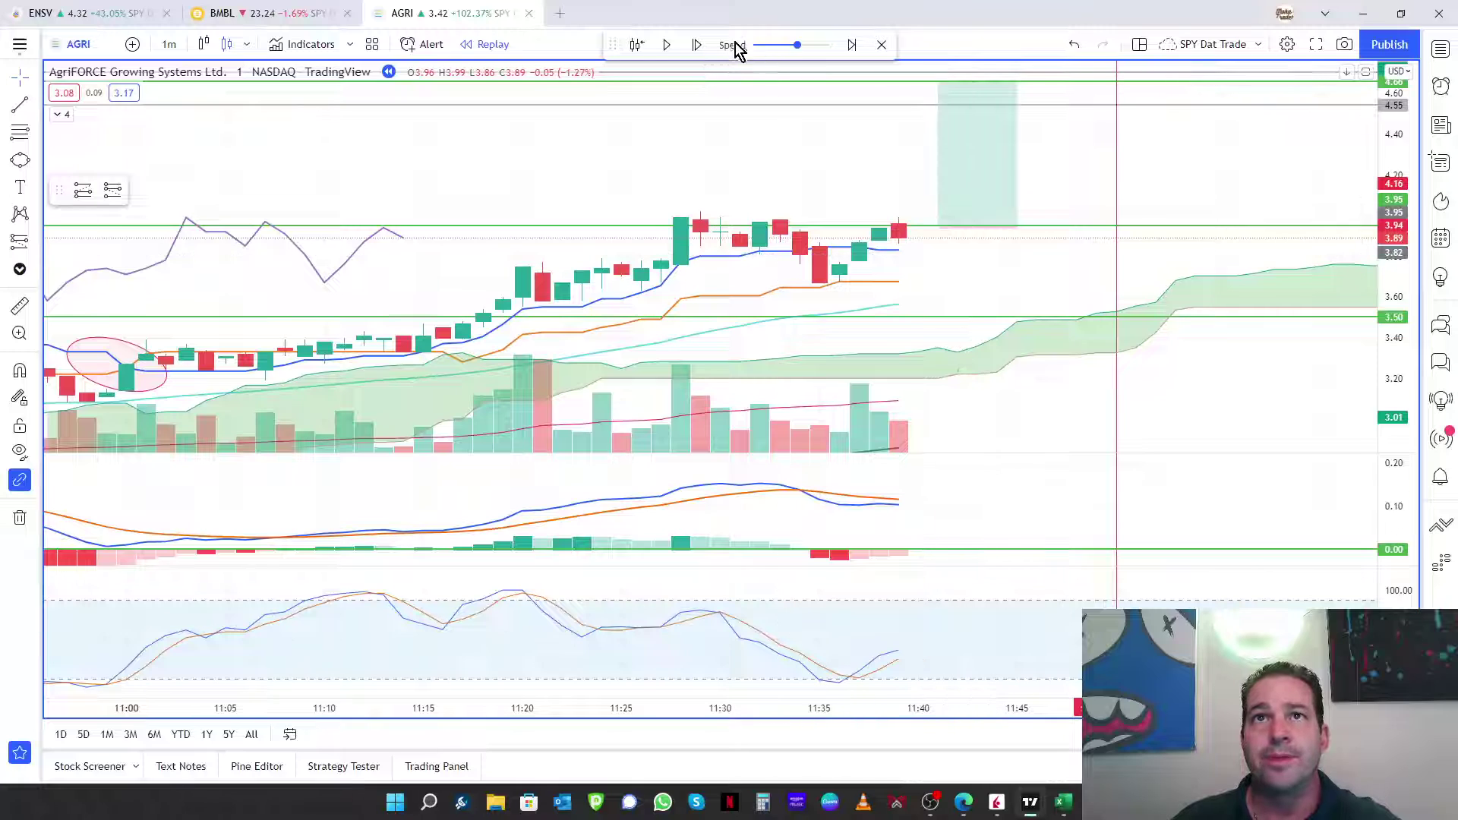
{"action": "left_click", "coordinate": [697, 48]}
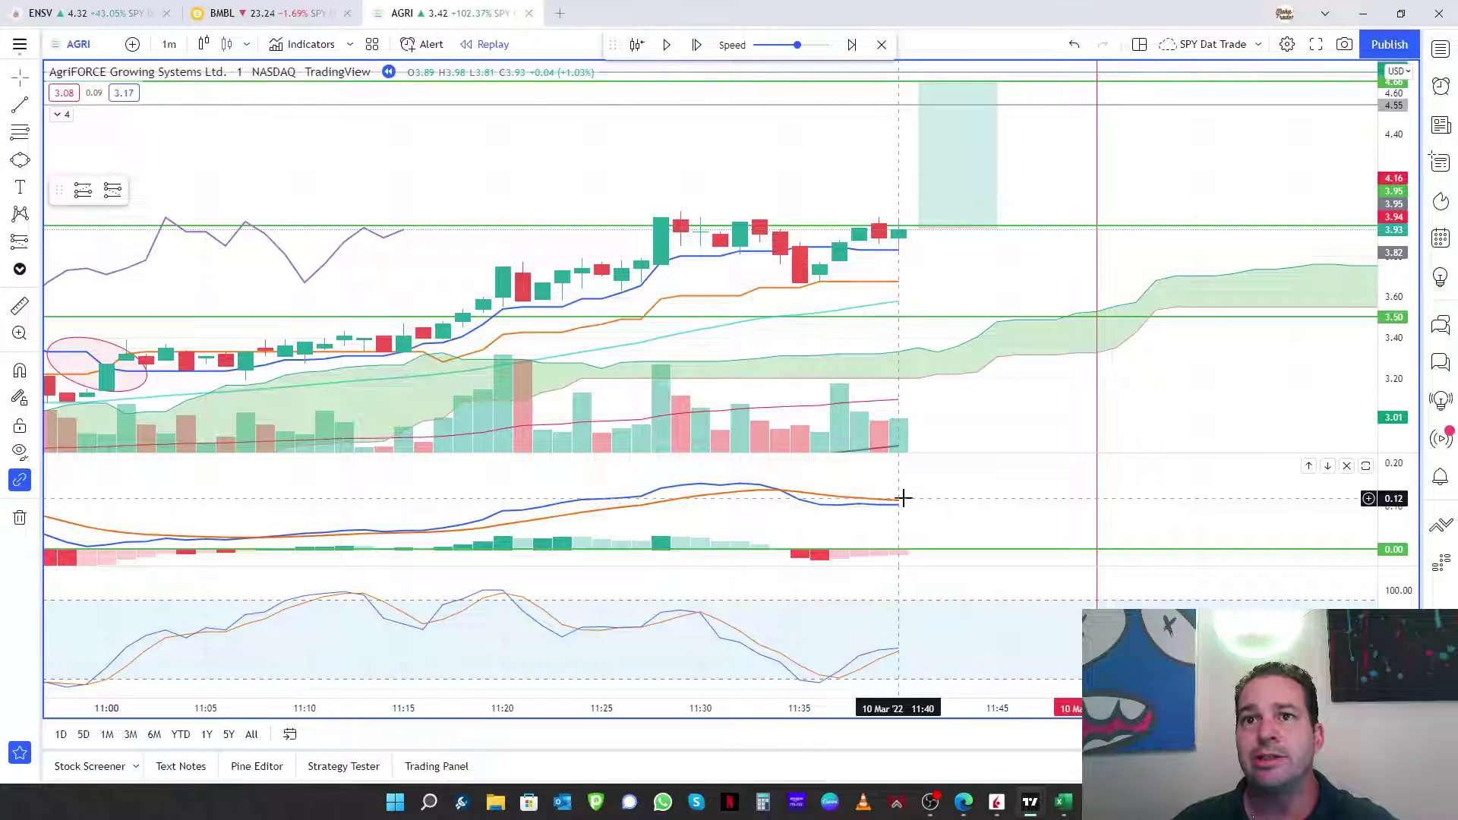
Step the AGRI replay to the 11:45 bar, where a green candle closes at 4.68.
{"action": "left_click", "coordinate": [697, 45]}
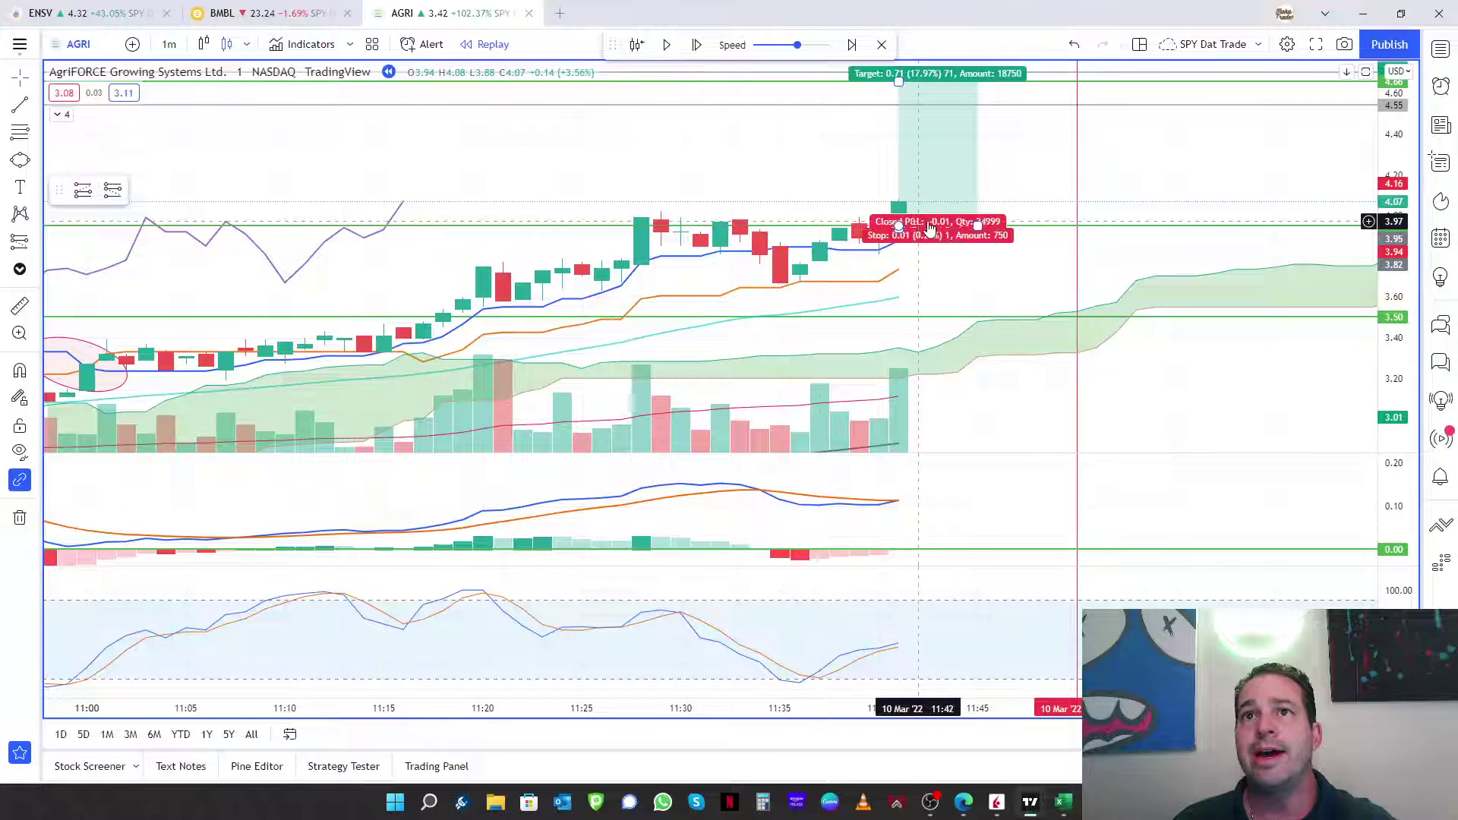
{"action": "left_click_drag", "start_coordinate": [1024, 256], "coordinate": [987, 314]}
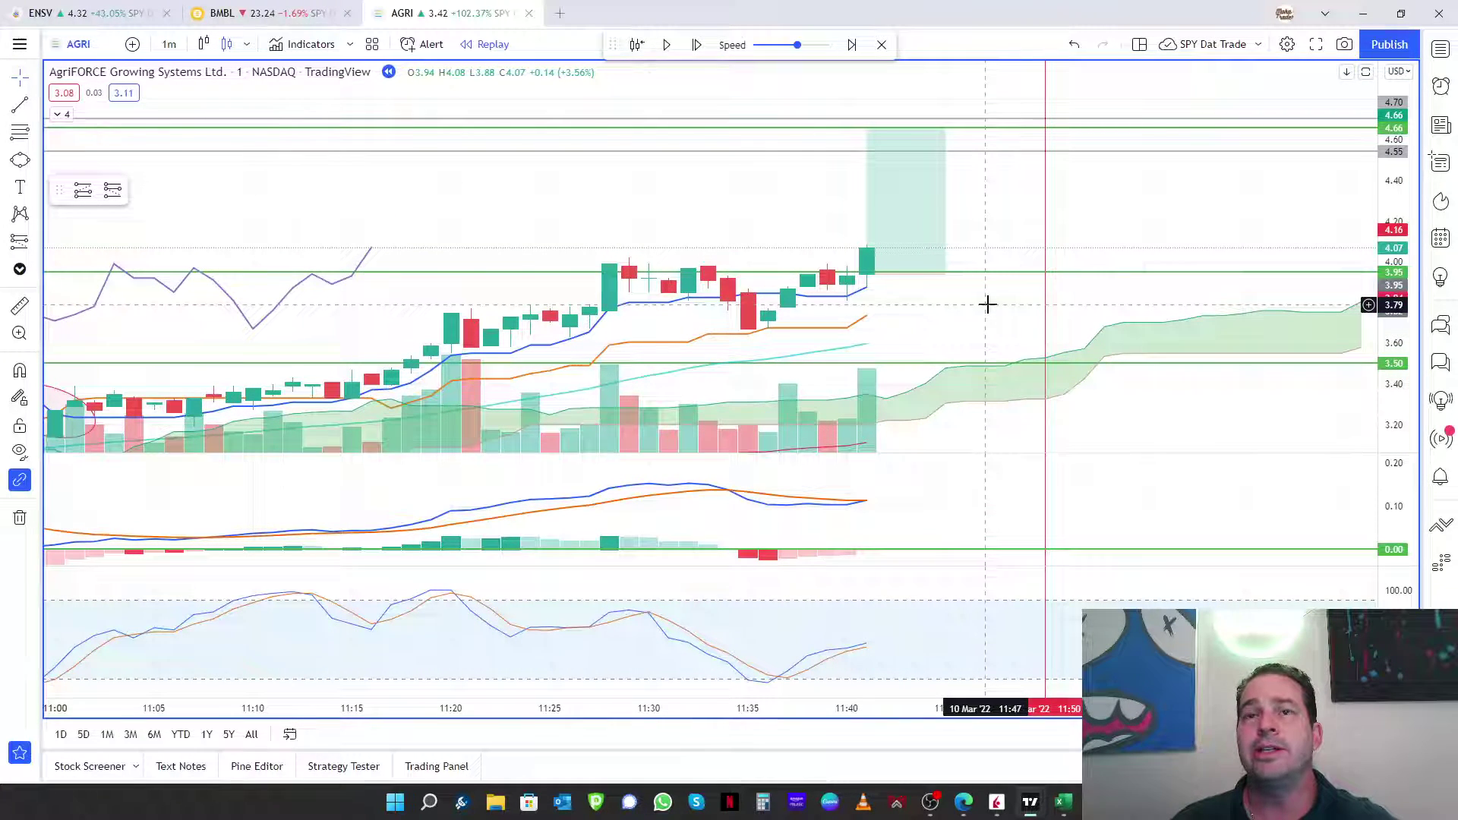
{"action": "scroll", "coordinate": [987, 305], "scroll_direction": "up", "scroll_amount": 3}
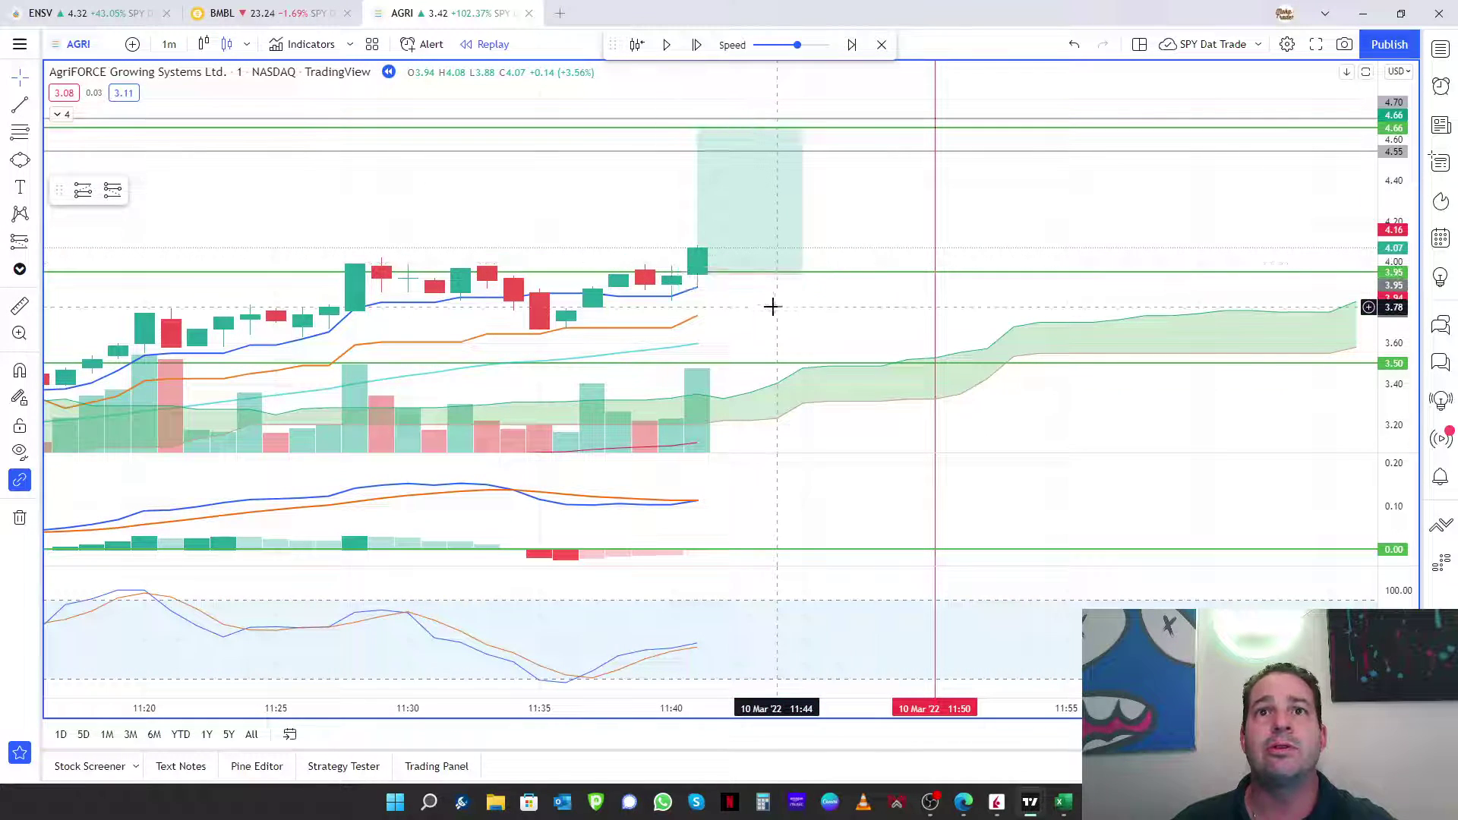
{"action": "left_click_drag", "start_coordinate": [772, 303], "coordinate": [924, 301]}
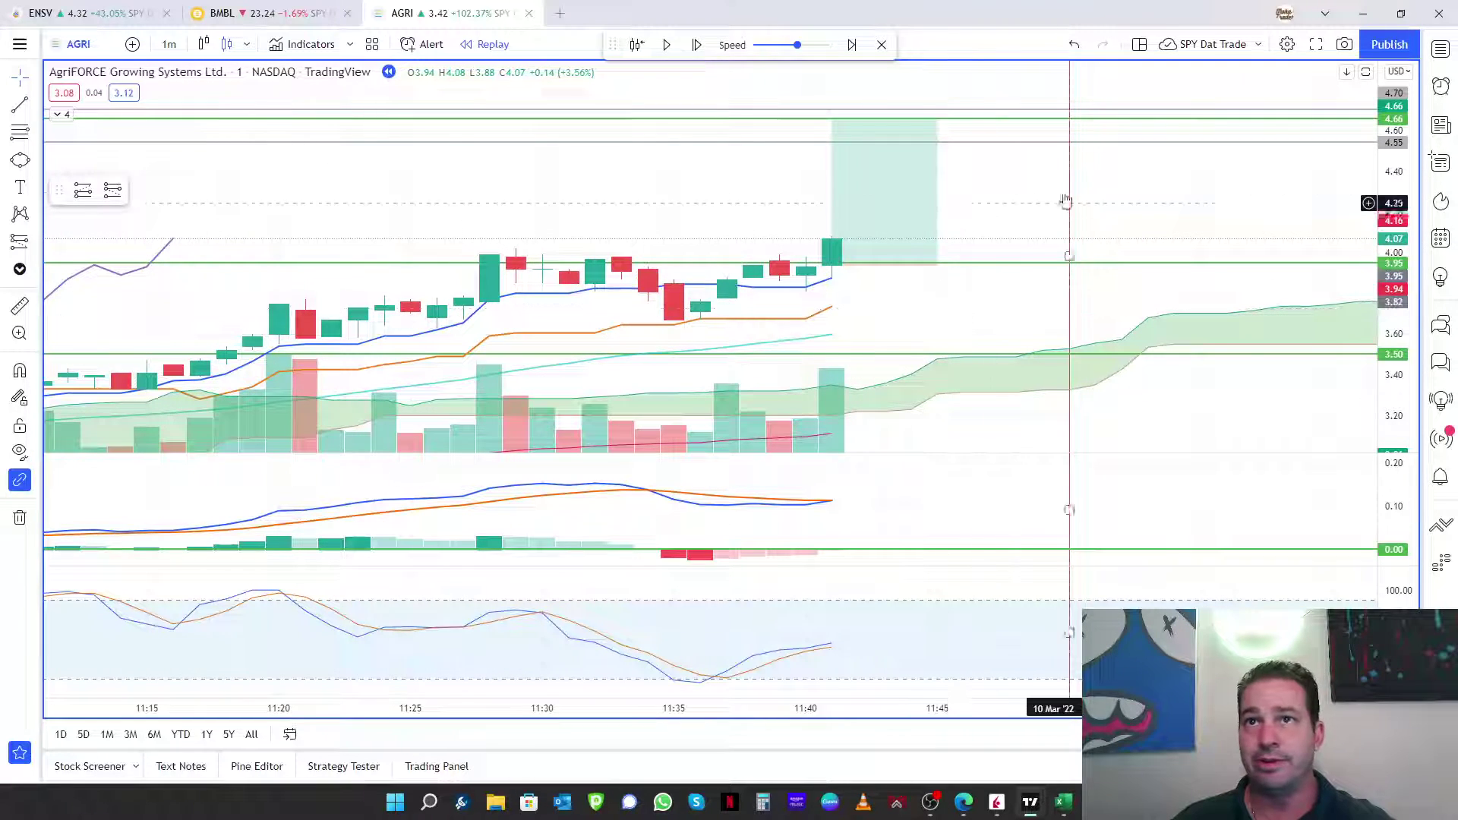
{"action": "left_click", "coordinate": [696, 47]}
{"action": "left_click", "coordinate": [696, 47]}
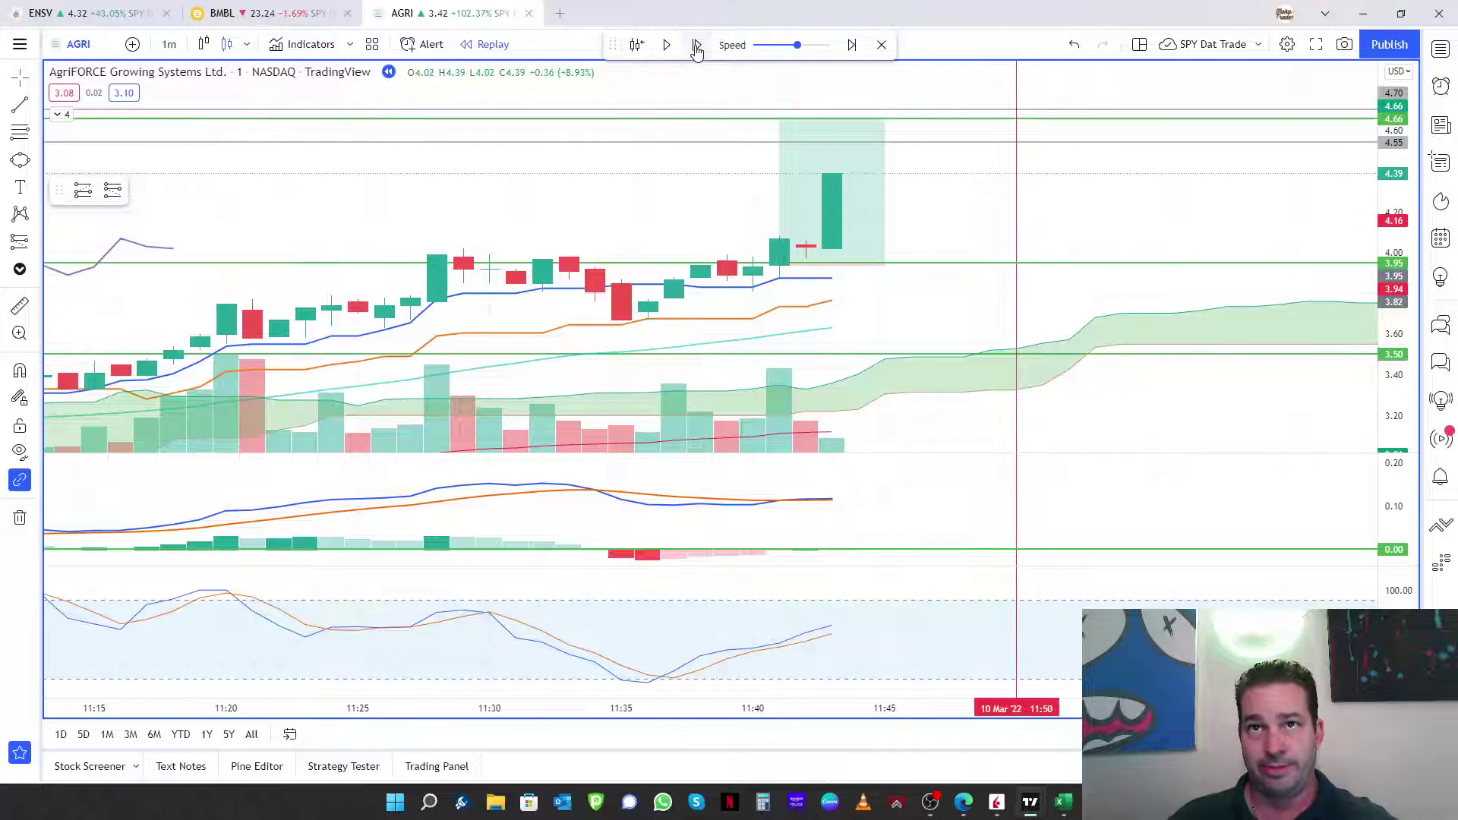
{"action": "left_click", "coordinate": [697, 47]}
{"action": "left_click", "coordinate": [696, 47]}
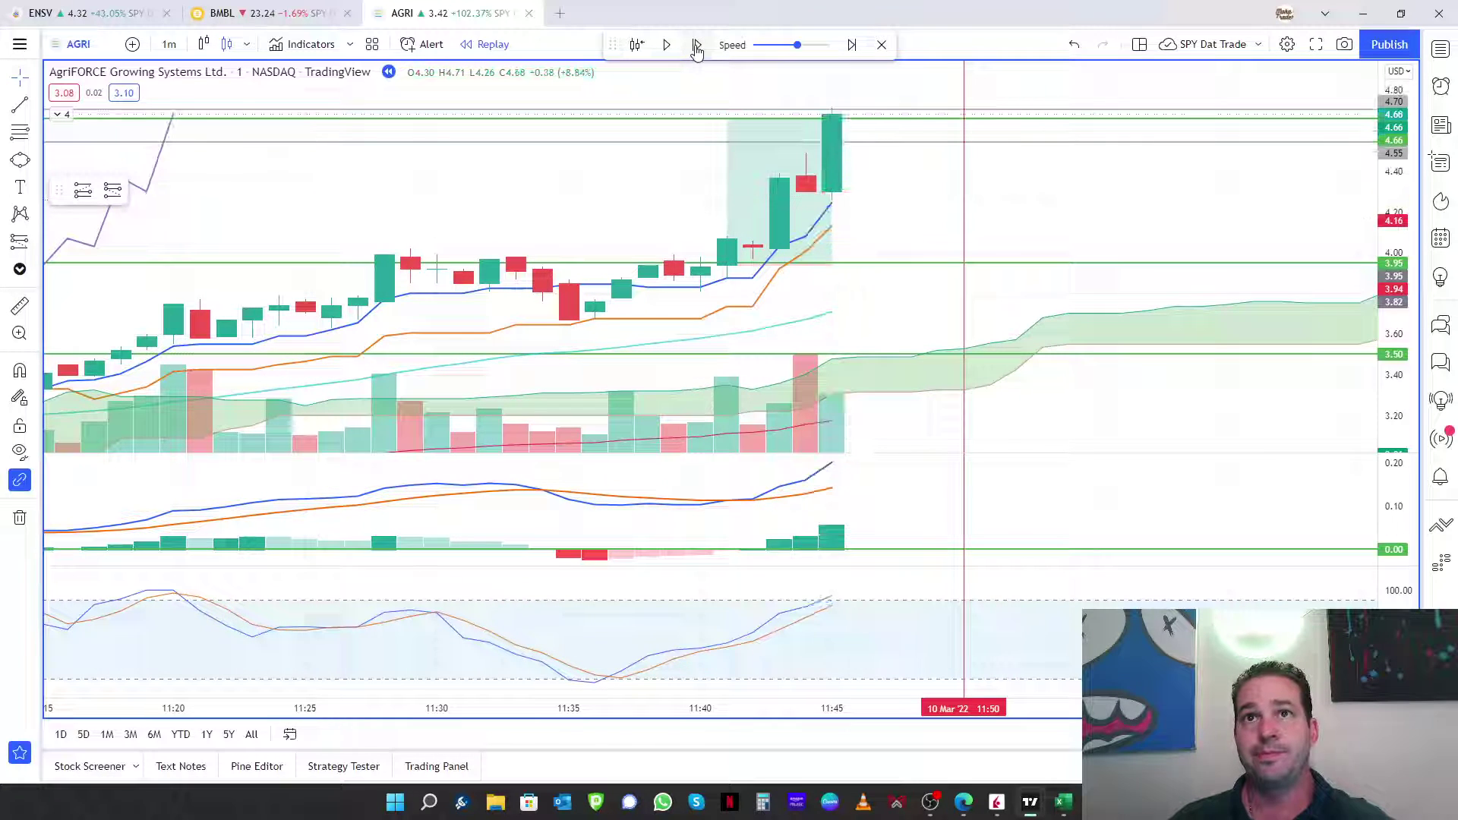
Move the 4.55 horizontal line up to 4.71.
{"action": "left_click_drag", "start_coordinate": [1048, 212], "coordinate": [1015, 218]}
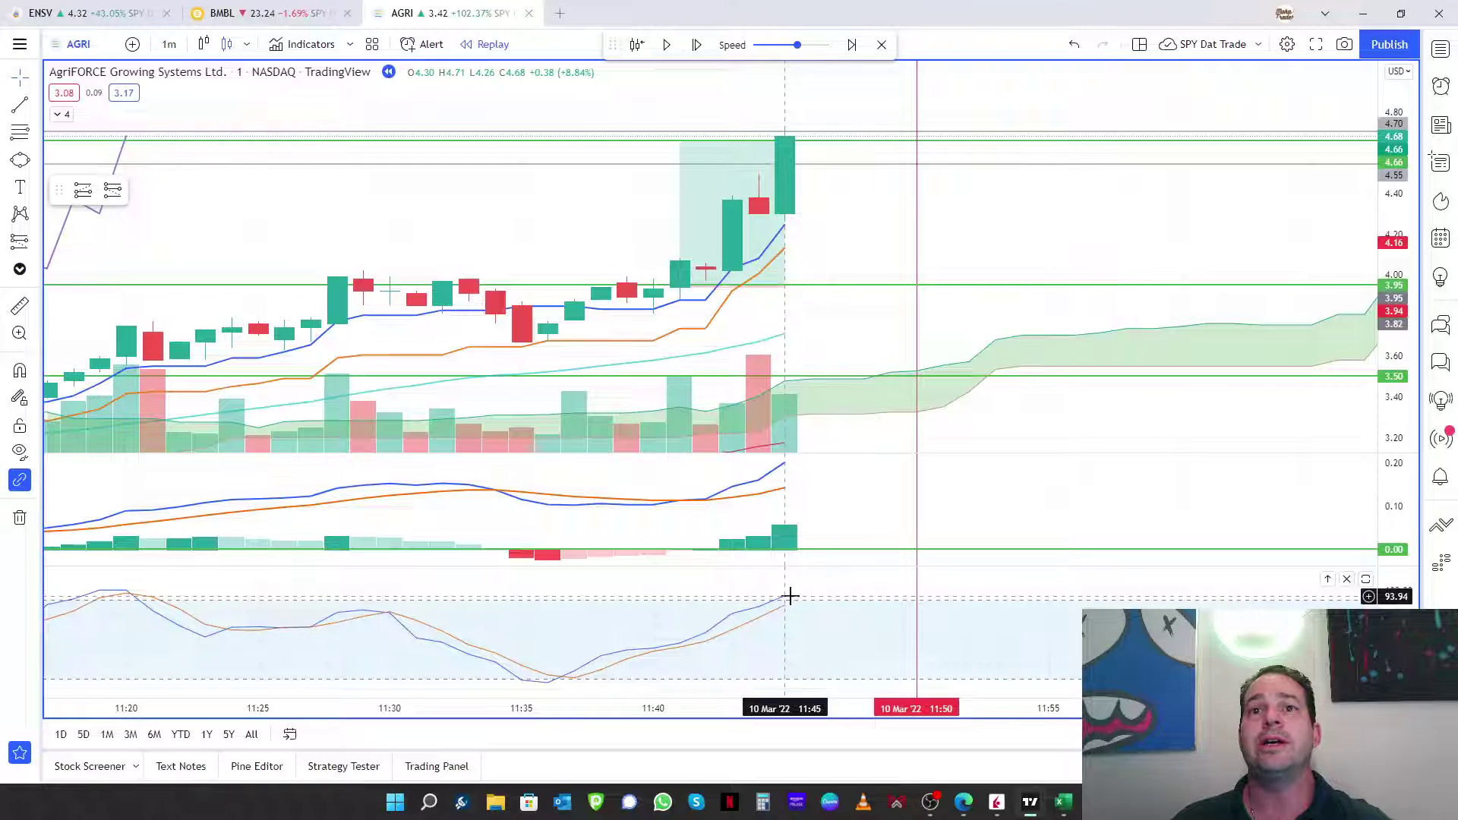
{"action": "left_click_drag", "start_coordinate": [1109, 420], "coordinate": [1141, 291]}
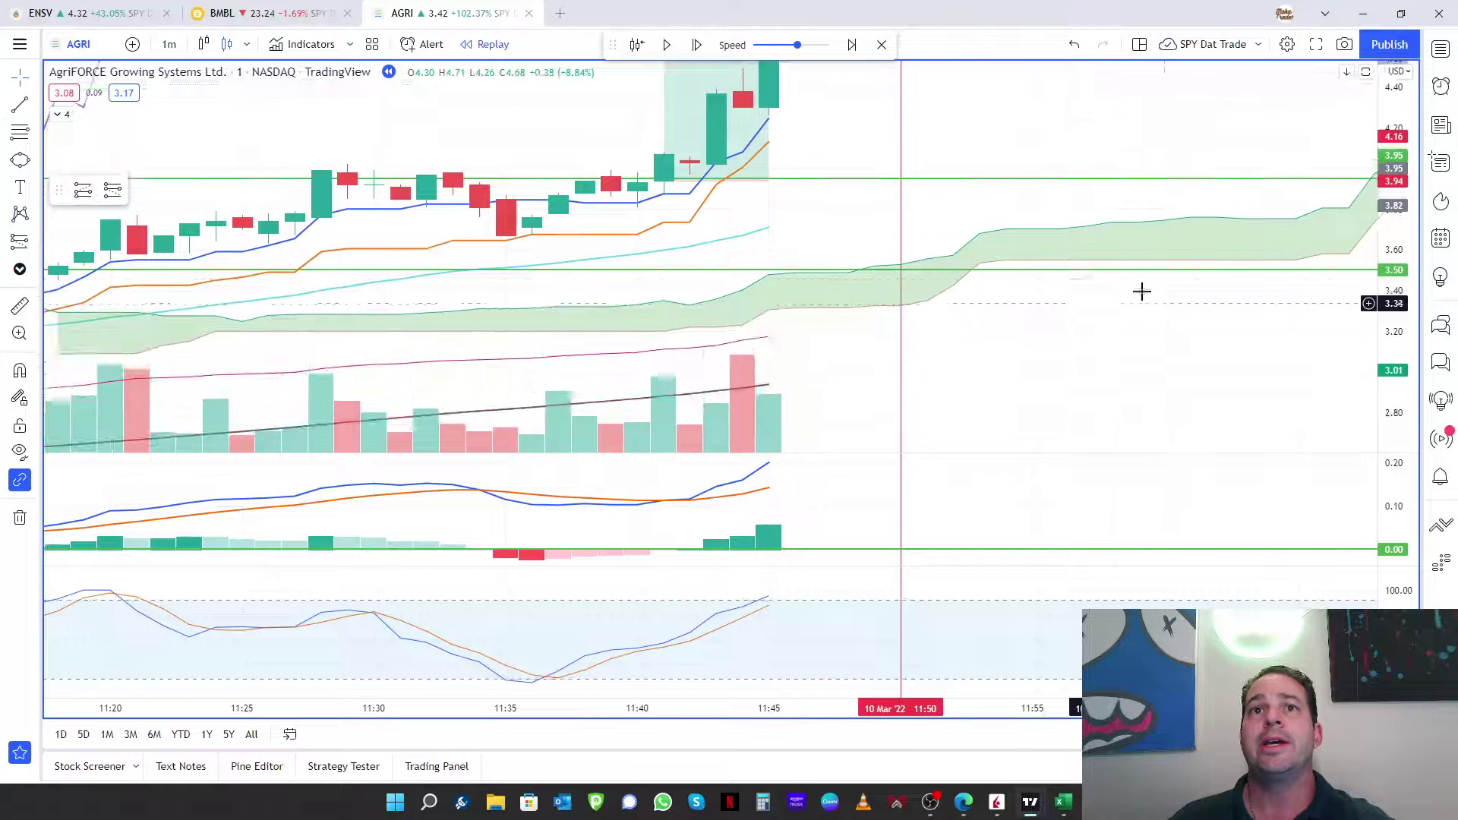
{"action": "left_click_drag", "start_coordinate": [1041, 341], "coordinate": [1067, 373]}
{"action": "left_click", "coordinate": [921, 148]}
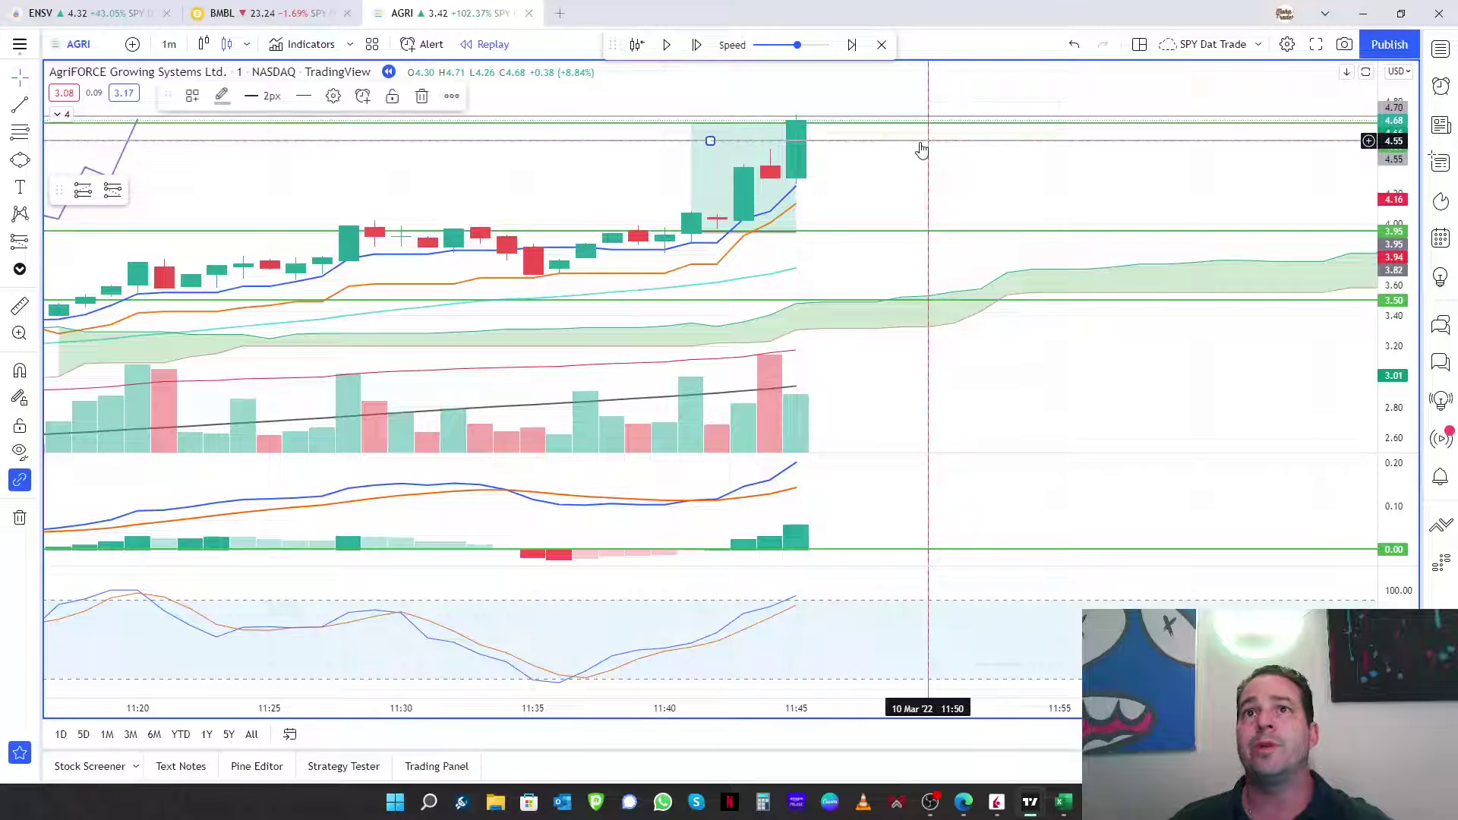
{"action": "left_click_drag", "start_coordinate": [921, 148], "coordinate": [914, 124]}
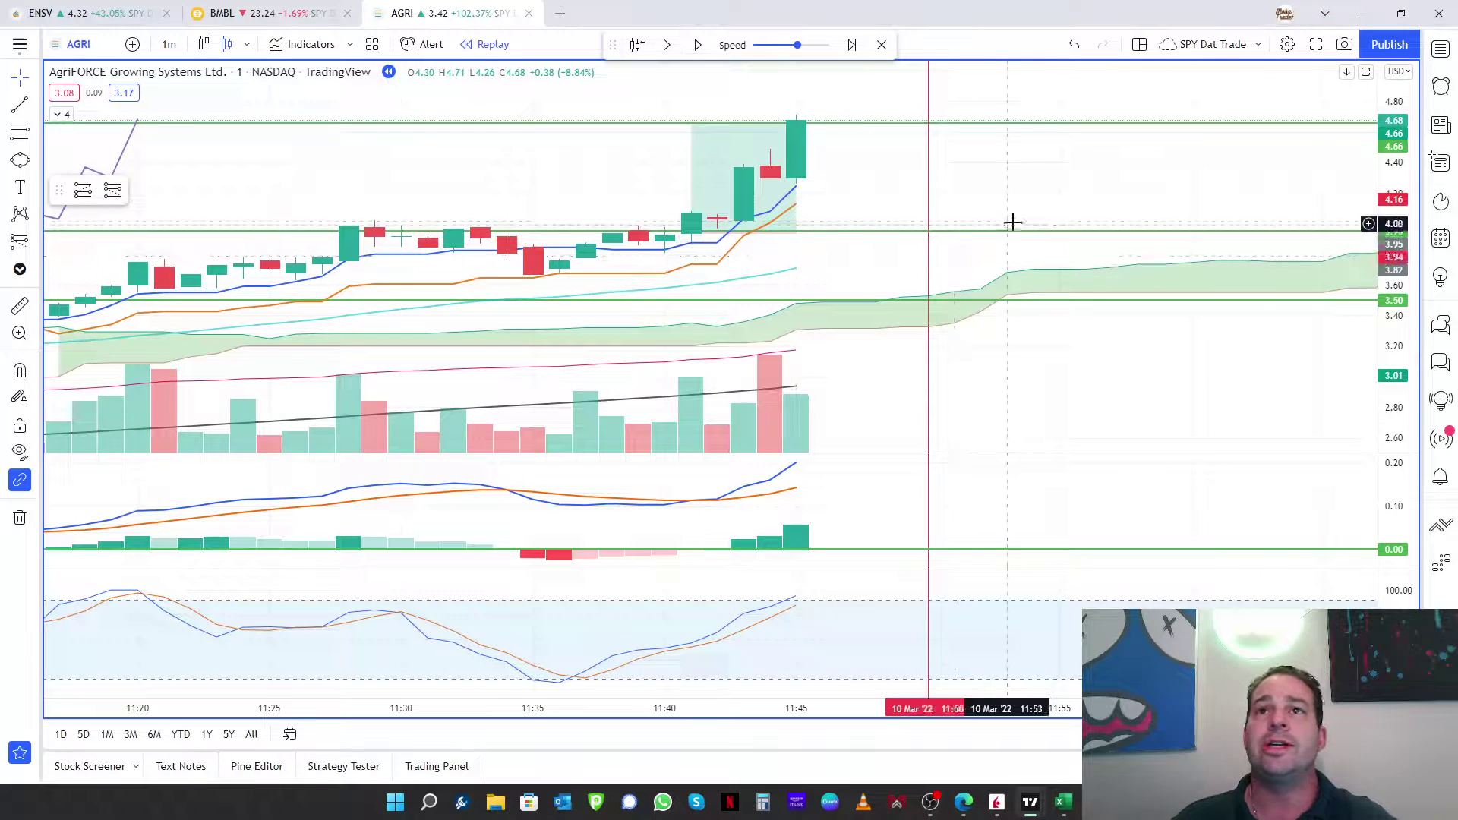
Lower the long position's stop to 3.64.
{"action": "left_click_drag", "start_coordinate": [1012, 212], "coordinate": [1012, 207]}
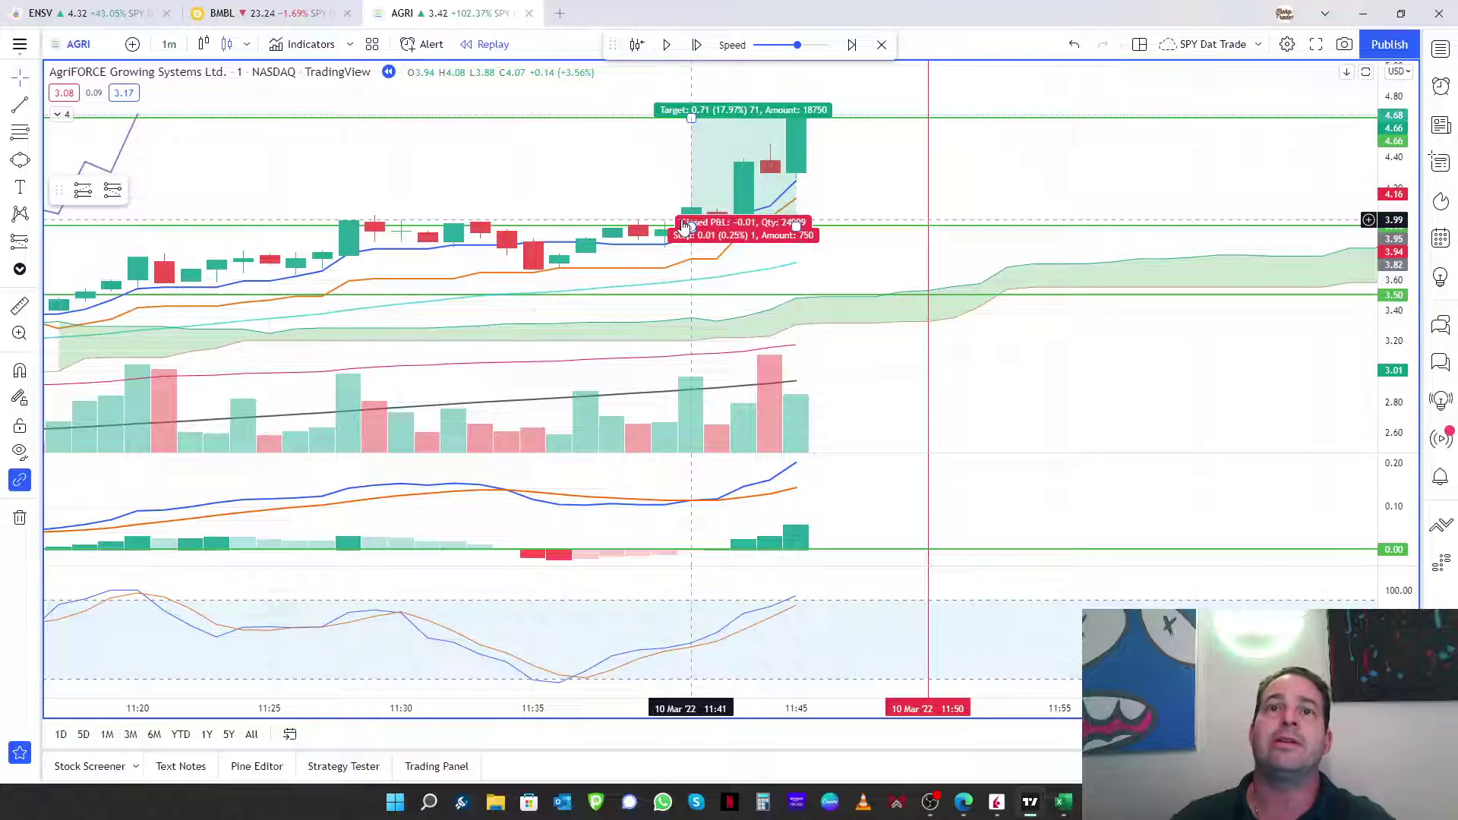
{"action": "scroll", "coordinate": [820, 281], "scroll_direction": "down", "scroll_amount": 1}
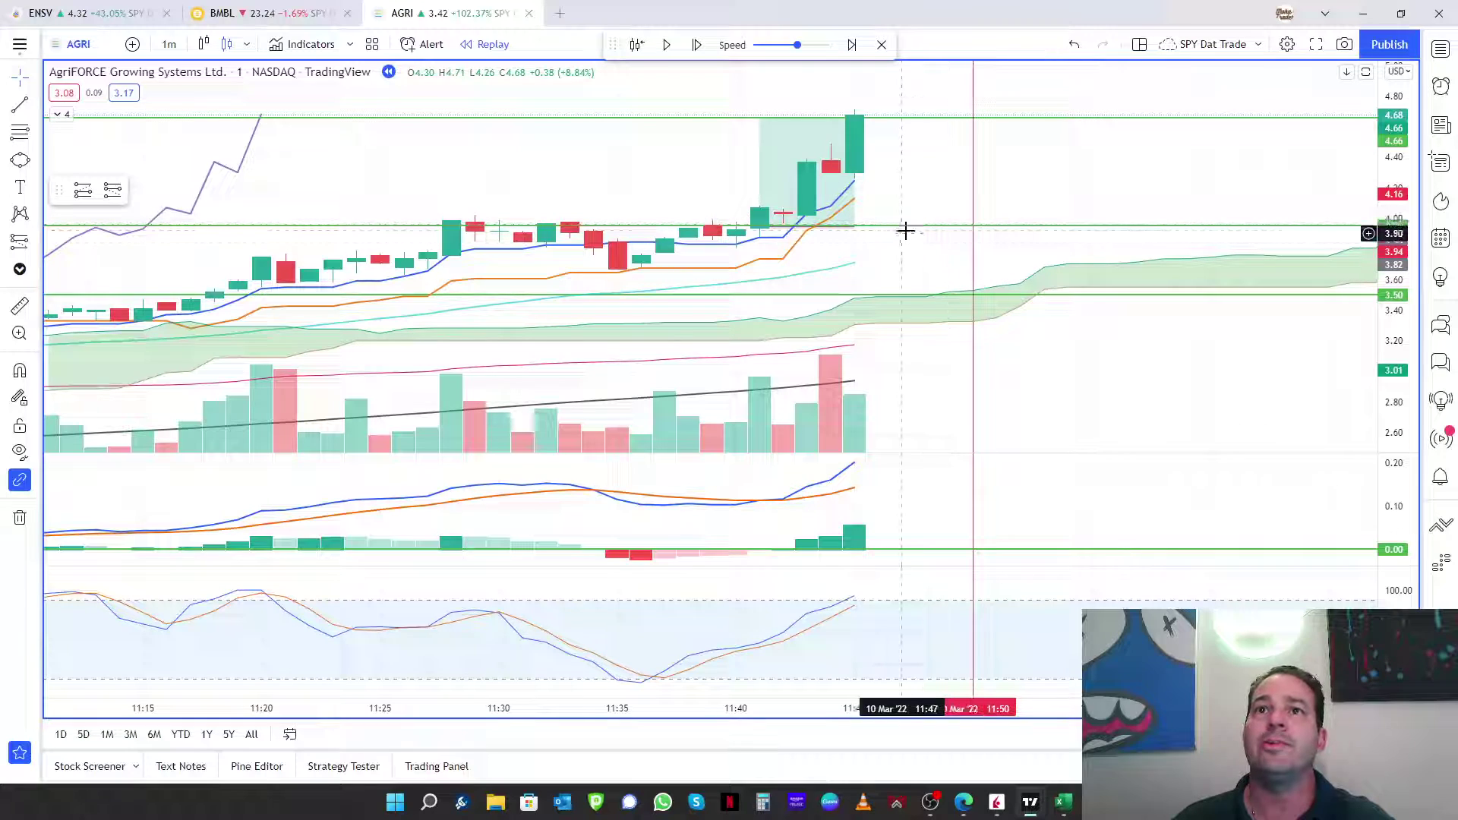
{"action": "left_click", "coordinate": [760, 237]}
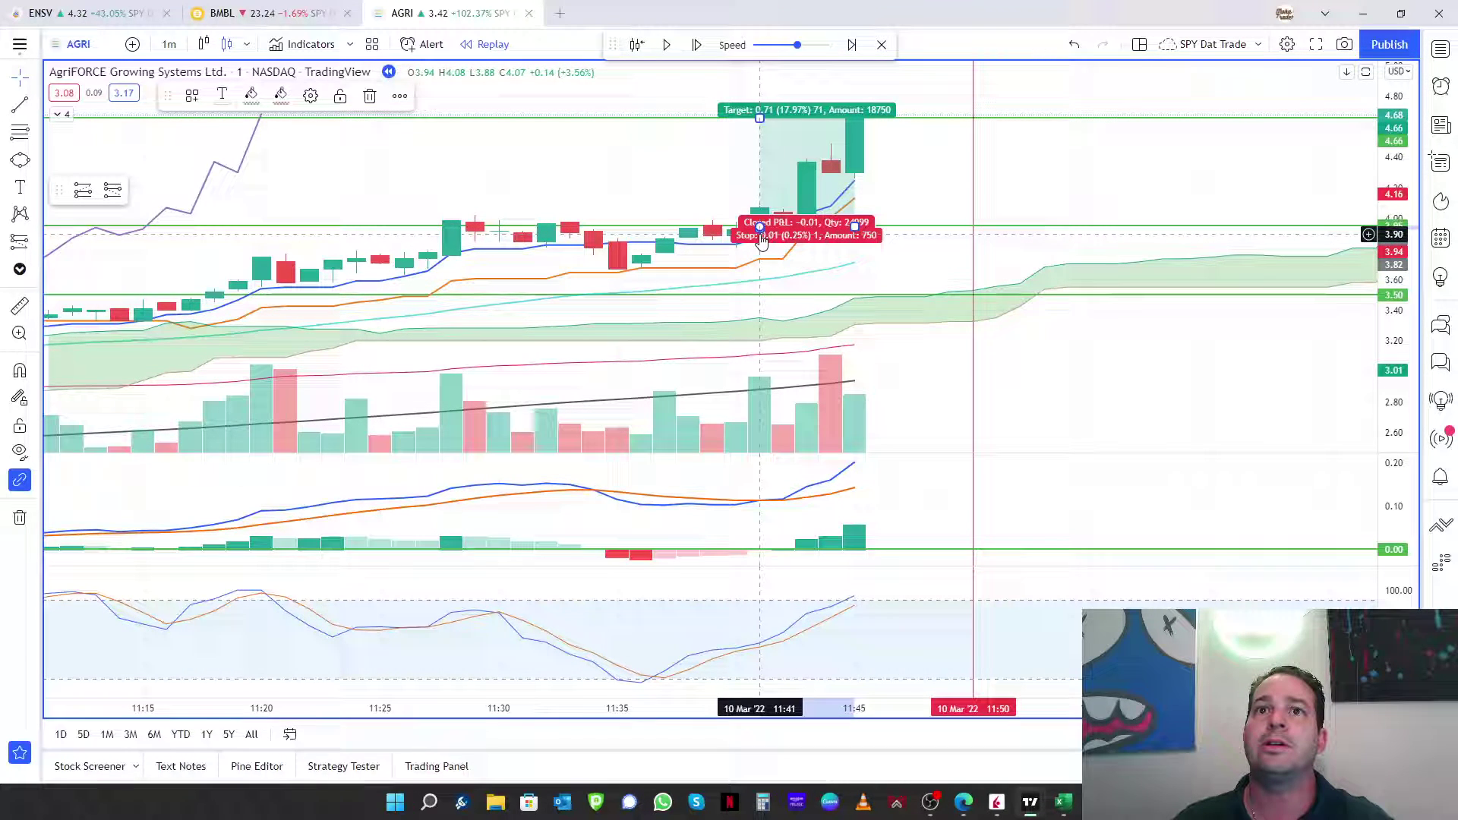
{"action": "left_click_drag", "start_coordinate": [761, 234], "coordinate": [761, 277]}
{"action": "left_click", "coordinate": [921, 243]}
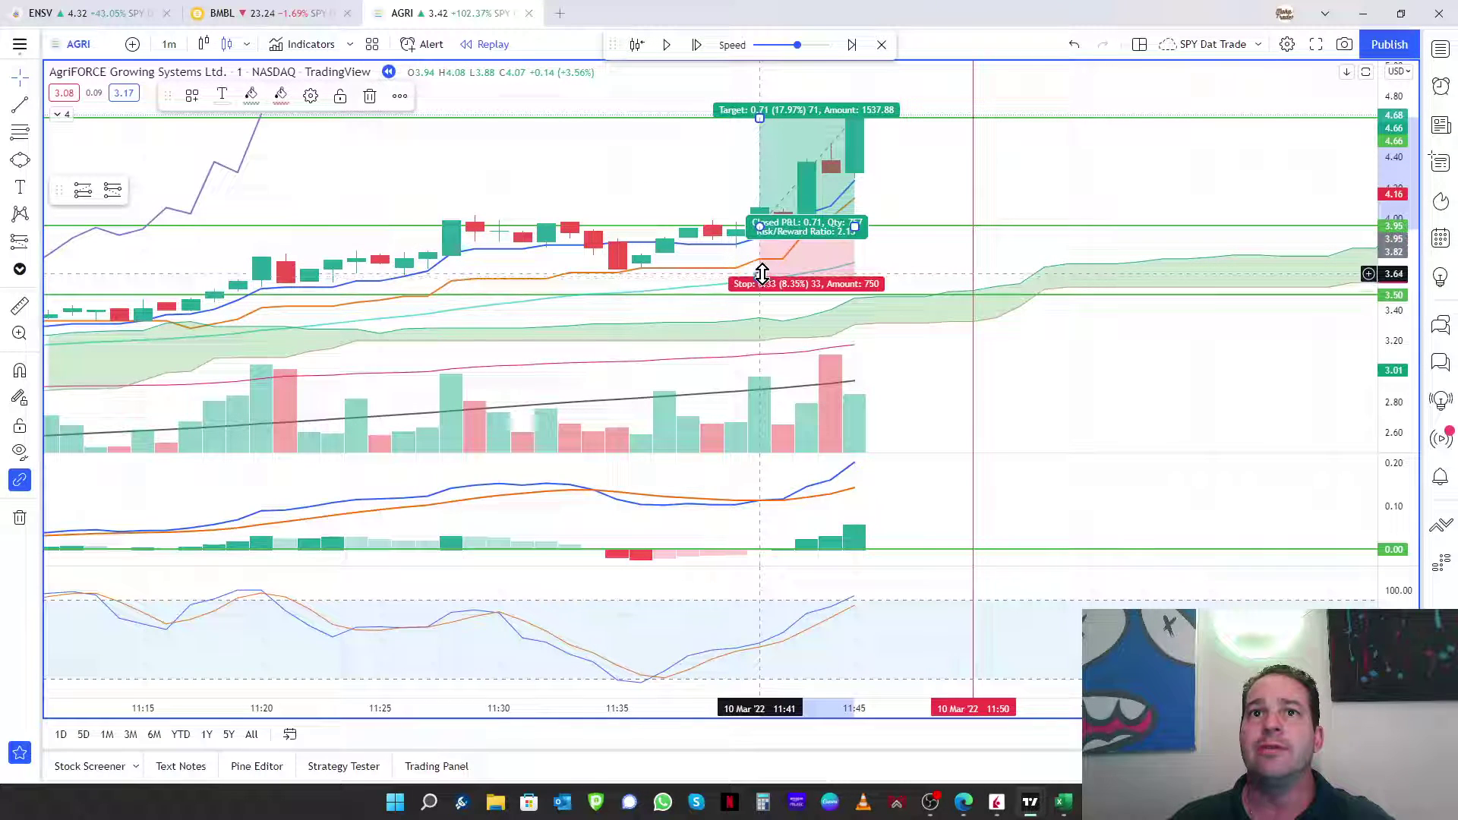
{"action": "left_click_drag", "start_coordinate": [760, 277], "coordinate": [761, 274]}
{"action": "left_click", "coordinate": [904, 254]}
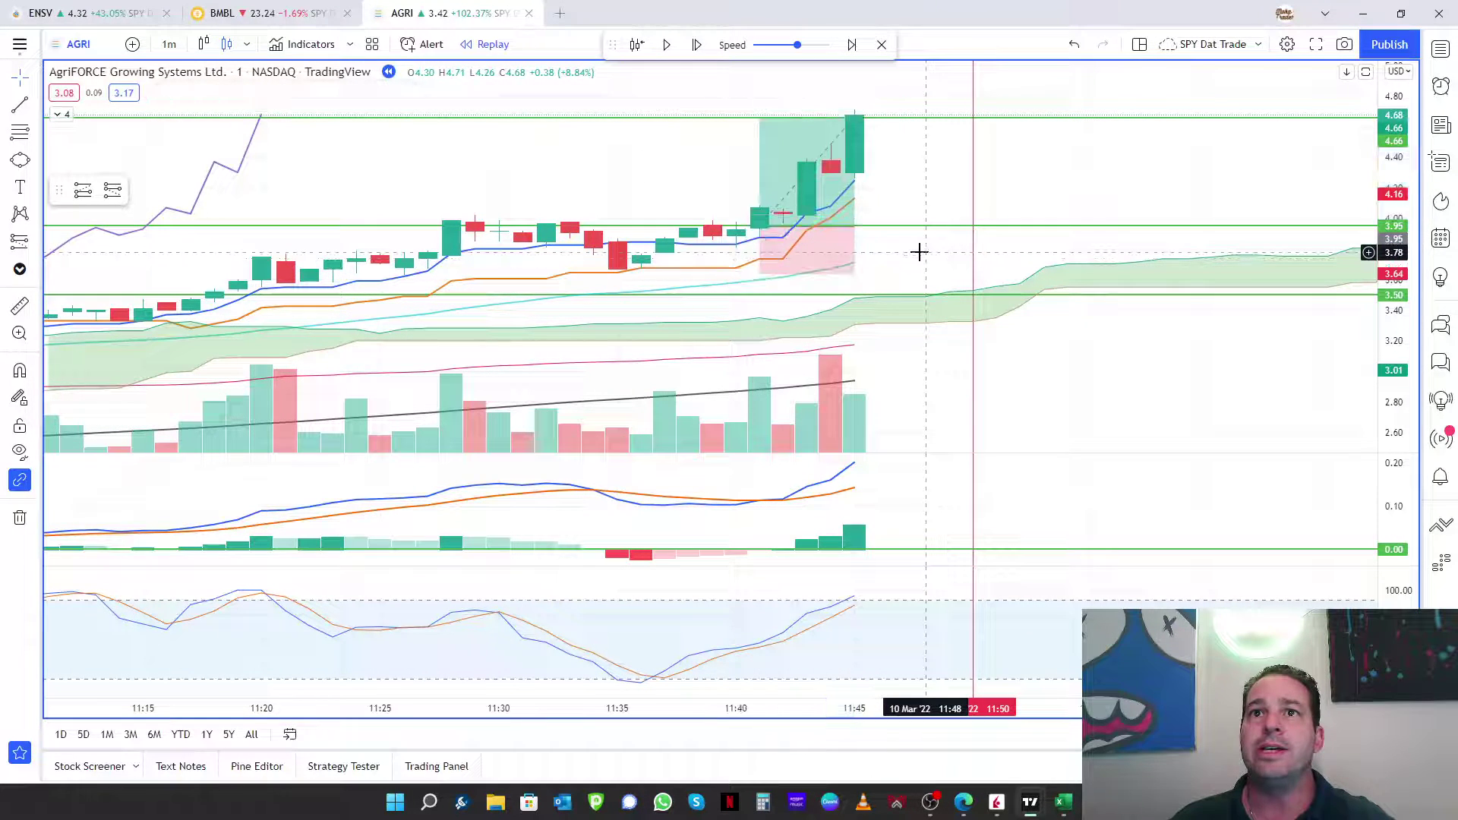
{"action": "scroll", "coordinate": [1137, 235], "scroll_direction": "up", "scroll_amount": 1}
{"action": "left_click_drag", "start_coordinate": [874, 182], "coordinate": [899, 199]}
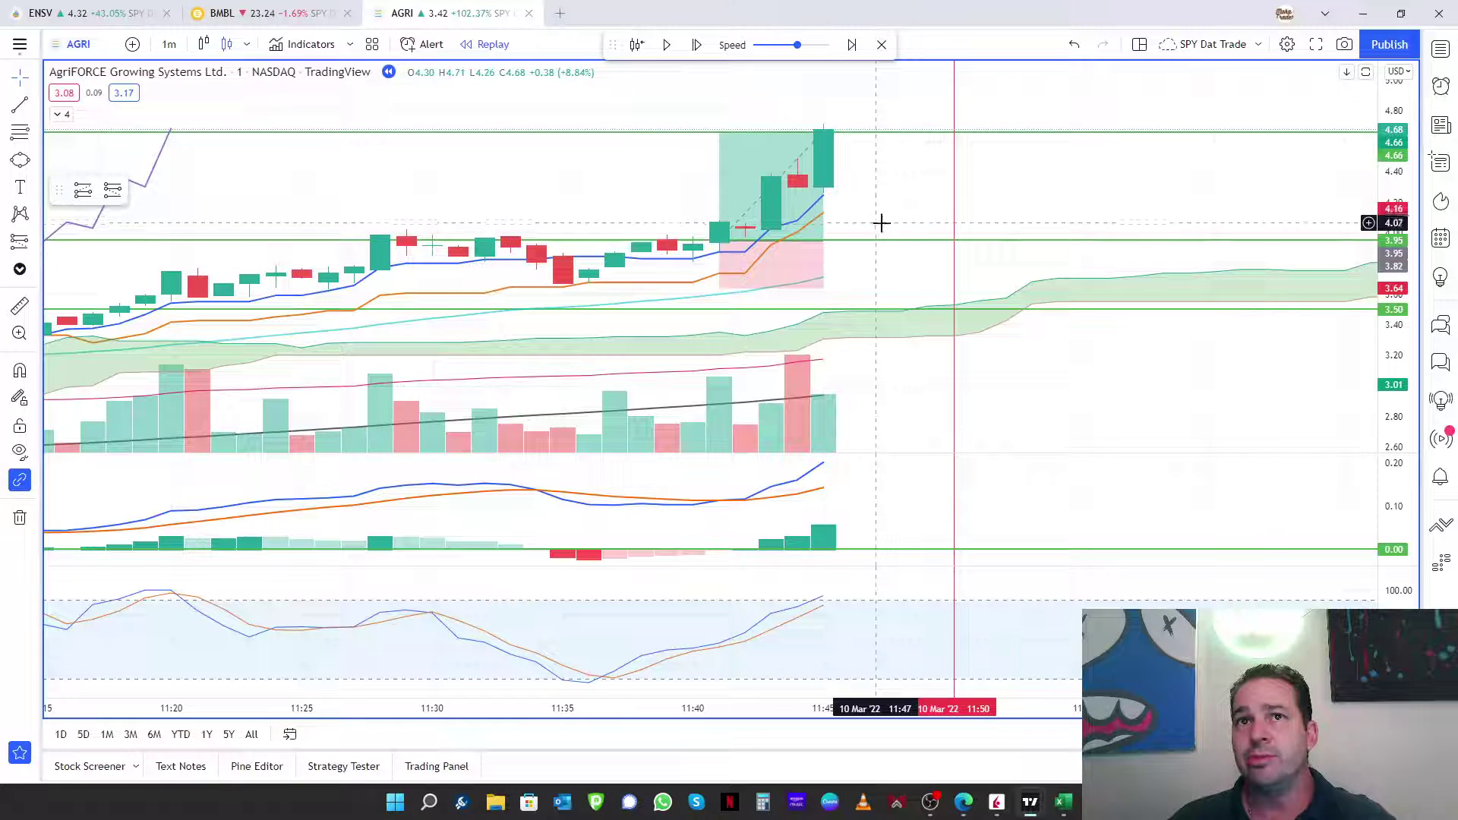
Restart the AGRI replay at the 11:40 bar and step forward to 11:41.
{"action": "left_click", "coordinate": [637, 46]}
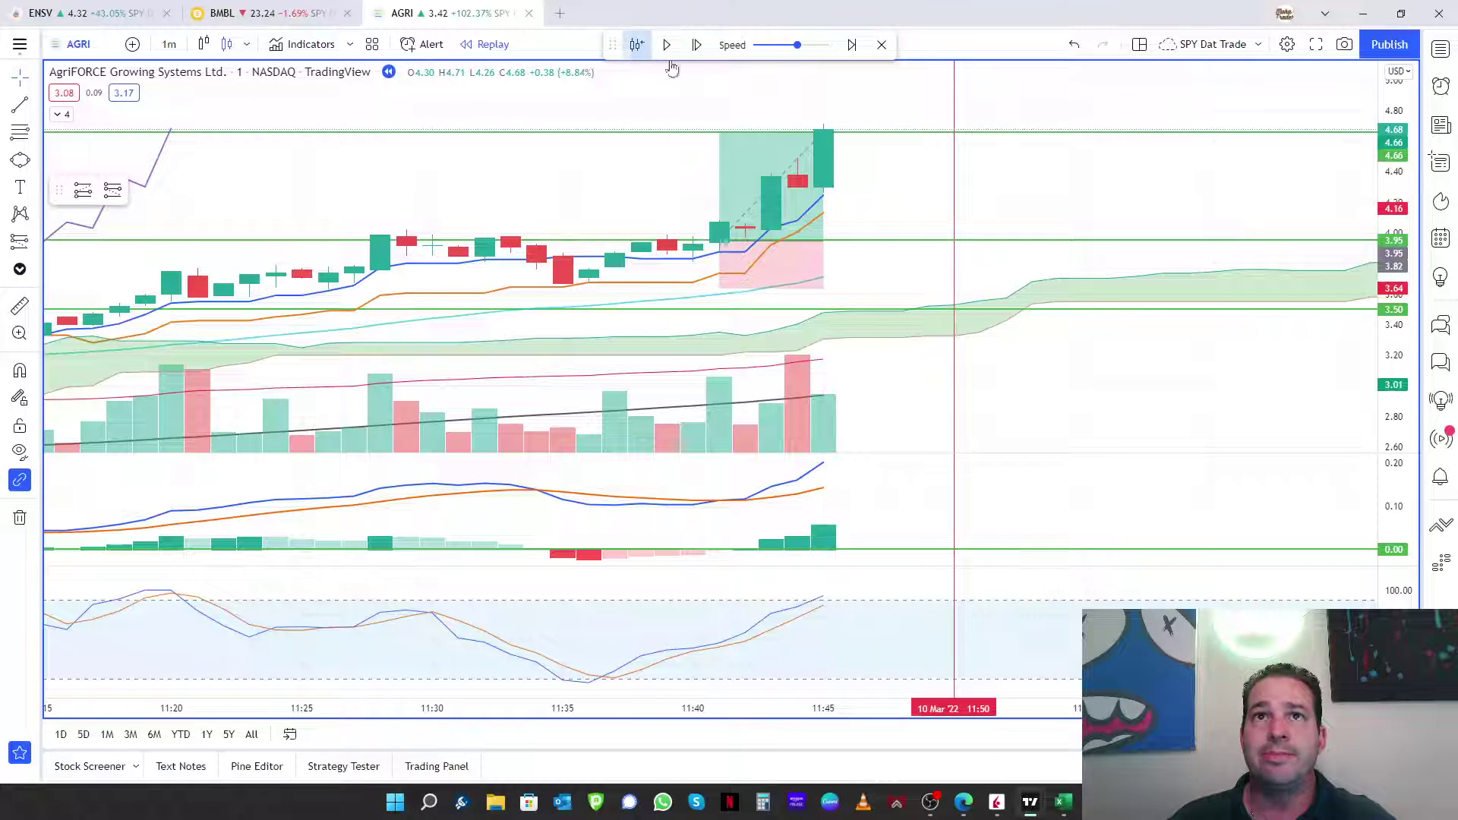
{"action": "left_click", "coordinate": [723, 88]}
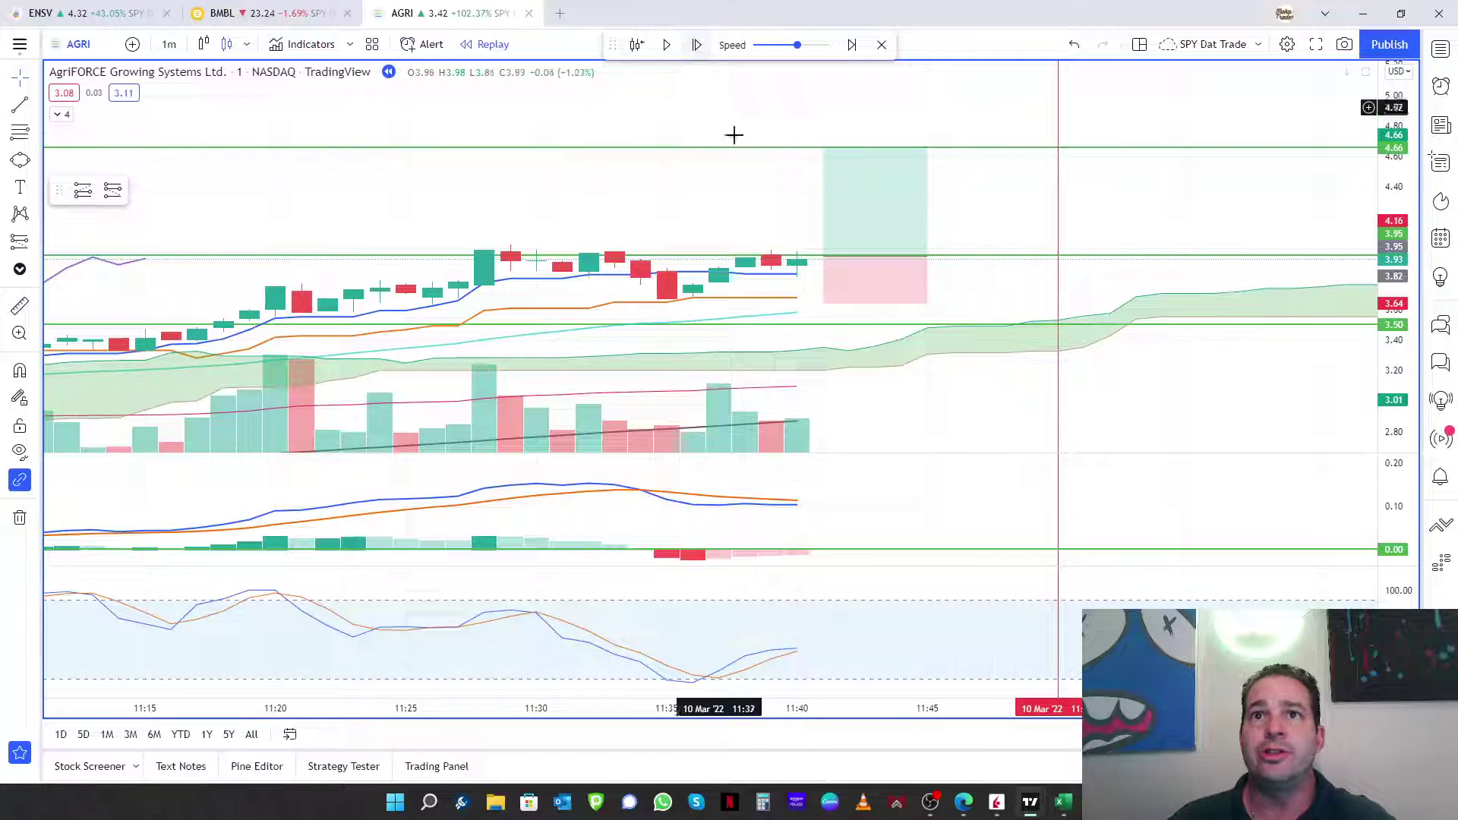
{"action": "key", "text": "shift+Right"}
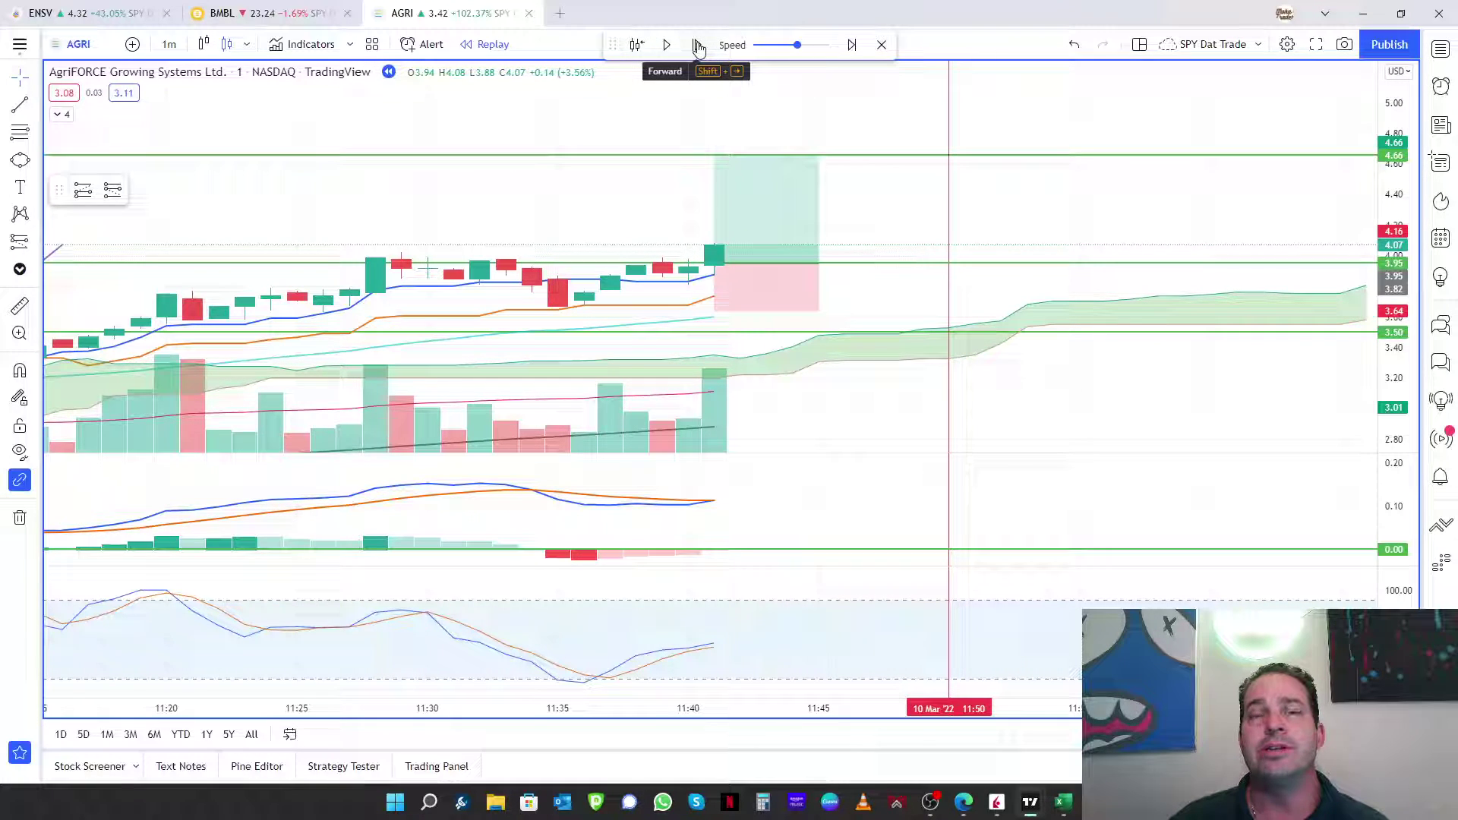
Raise the long position's stop to break-even near 3.94.
{"action": "mouse_move", "coordinate": [719, 249]}
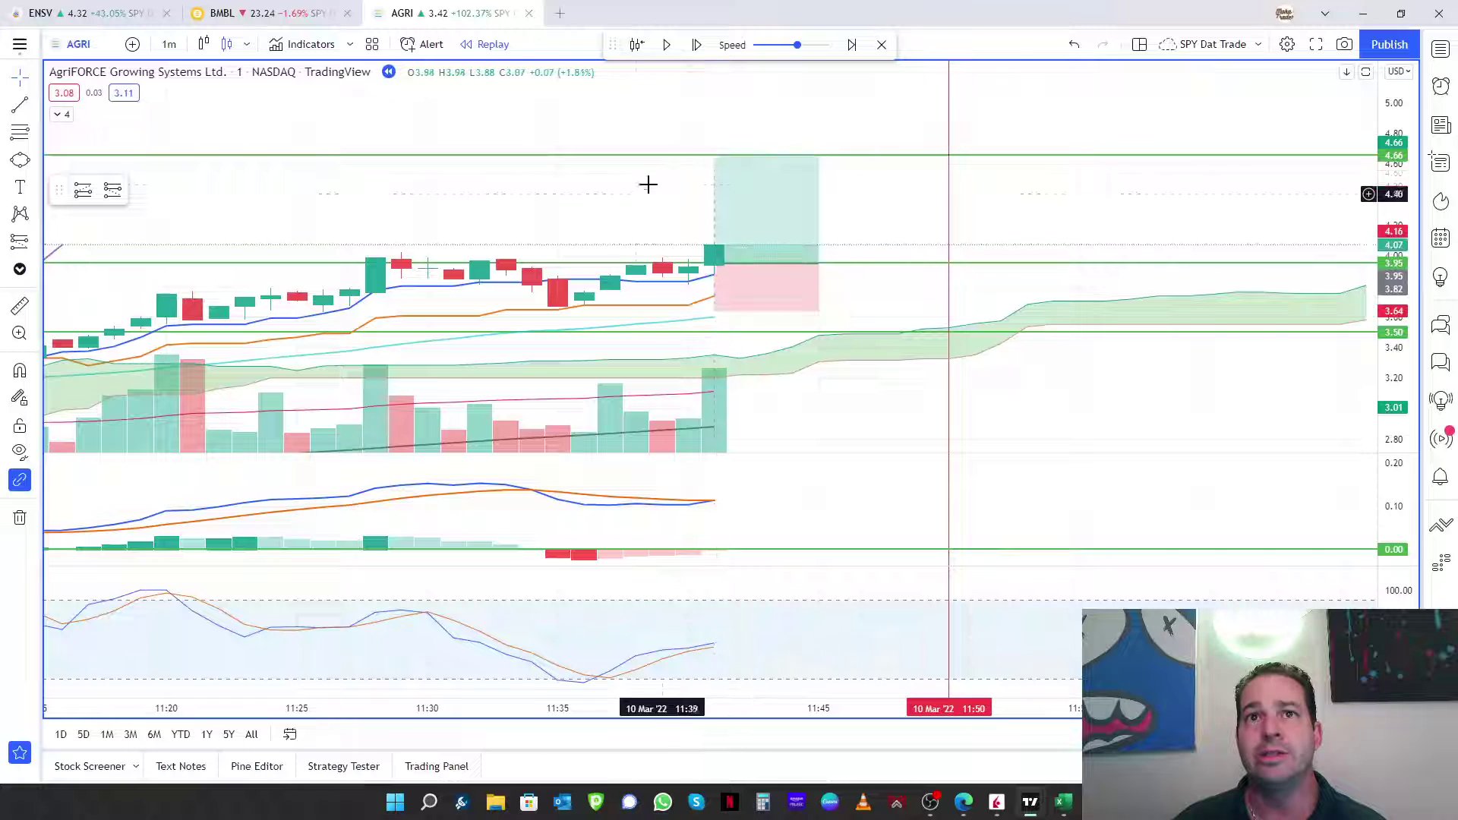
{"action": "left_click_drag", "start_coordinate": [715, 315], "coordinate": [710, 236]}
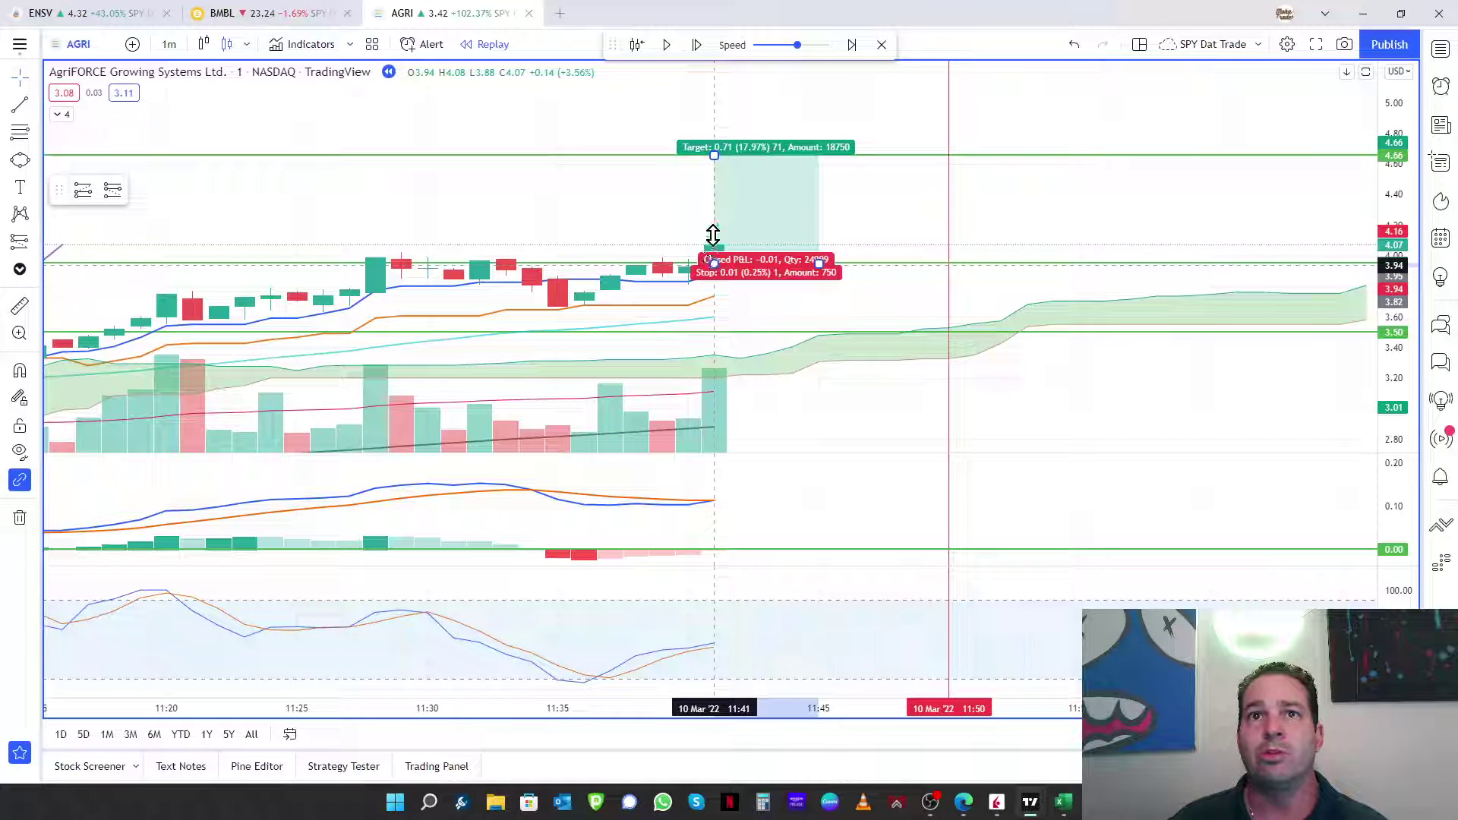
{"action": "left_click", "coordinate": [1017, 232]}
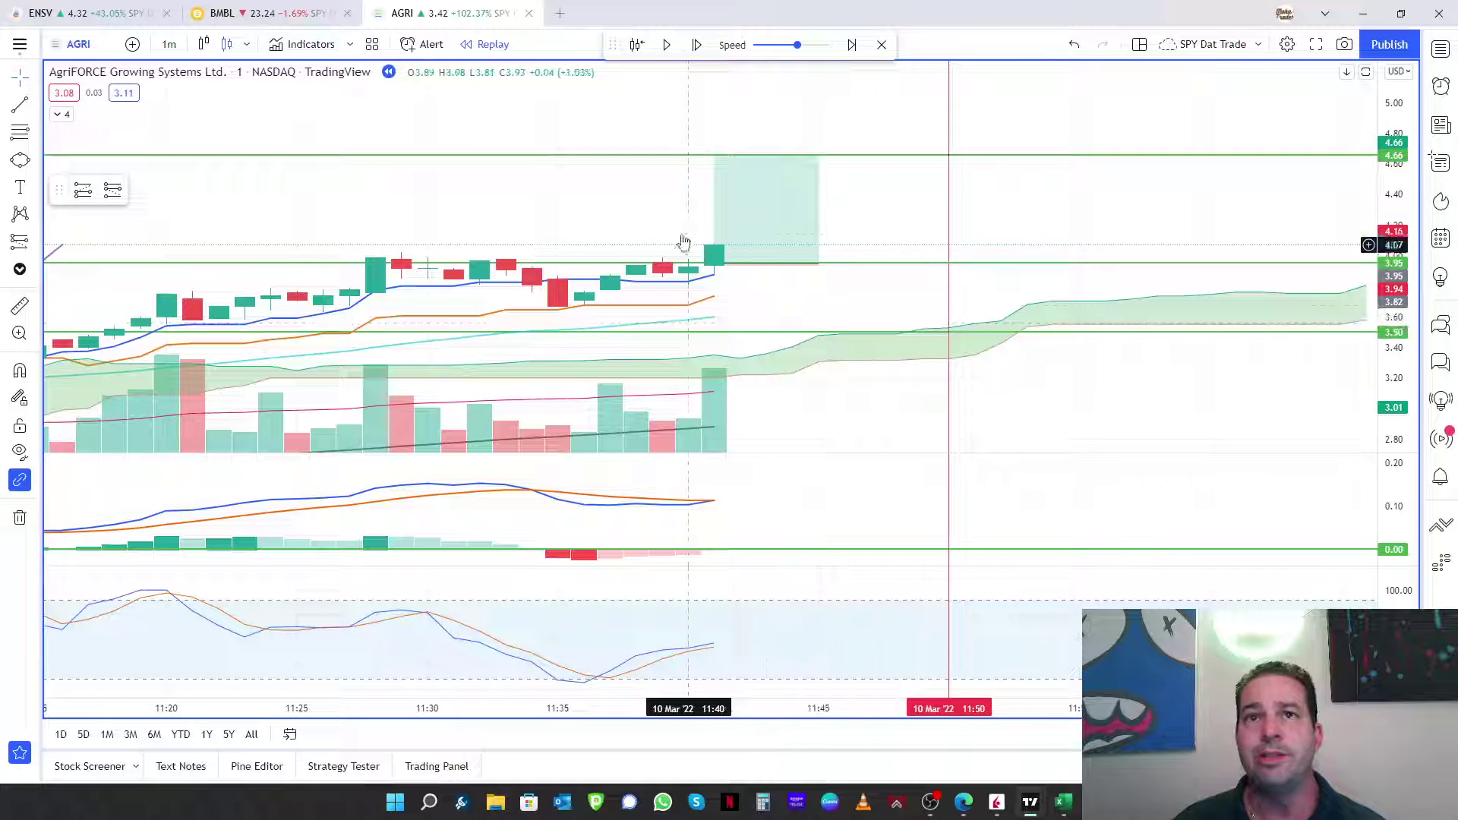
{"action": "scroll", "coordinate": [641, 202], "scroll_direction": "up", "scroll_amount": 1}
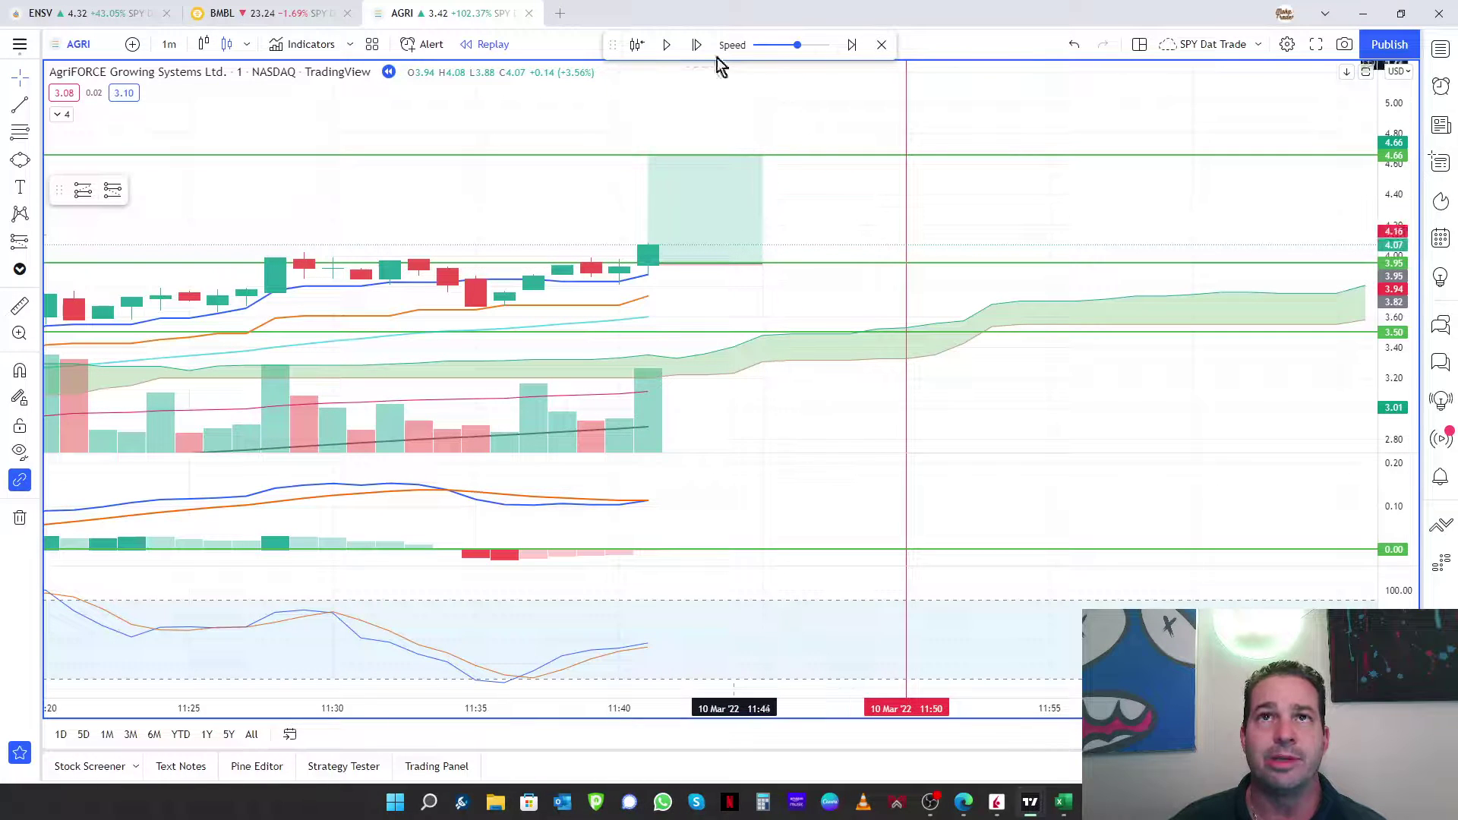
Step AGRI to the 11:44 bar, adding a horizontal line at 4.02 along the way.
{"action": "left_click", "coordinate": [696, 45]}
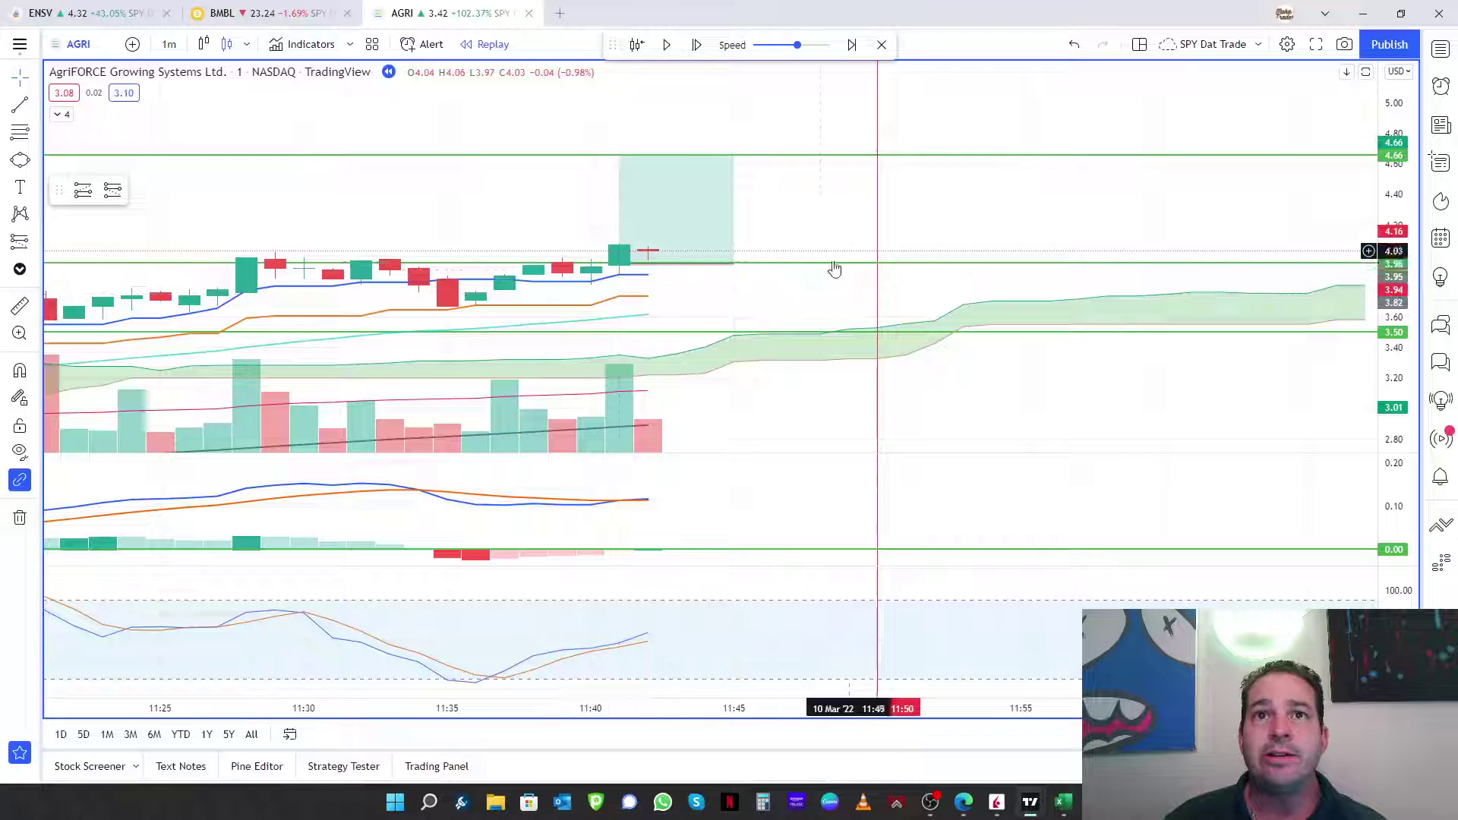
{"action": "left_click_drag", "start_coordinate": [1063, 227], "coordinate": [1197, 247]}
{"action": "left_click_drag", "start_coordinate": [1397, 275], "coordinate": [848, 262]}
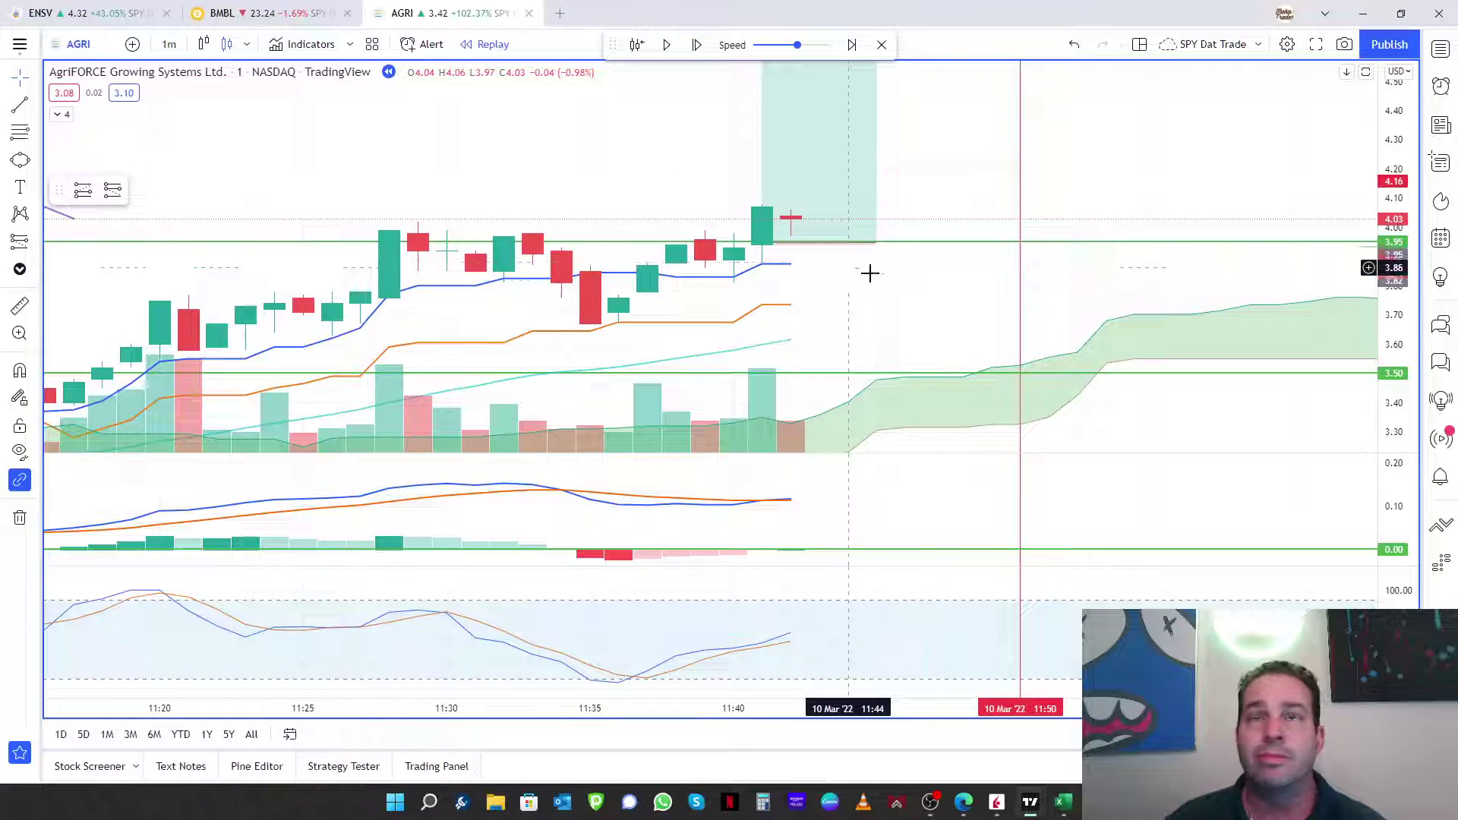
{"action": "left_click_drag", "start_coordinate": [1098, 174], "coordinate": [1067, 233]}
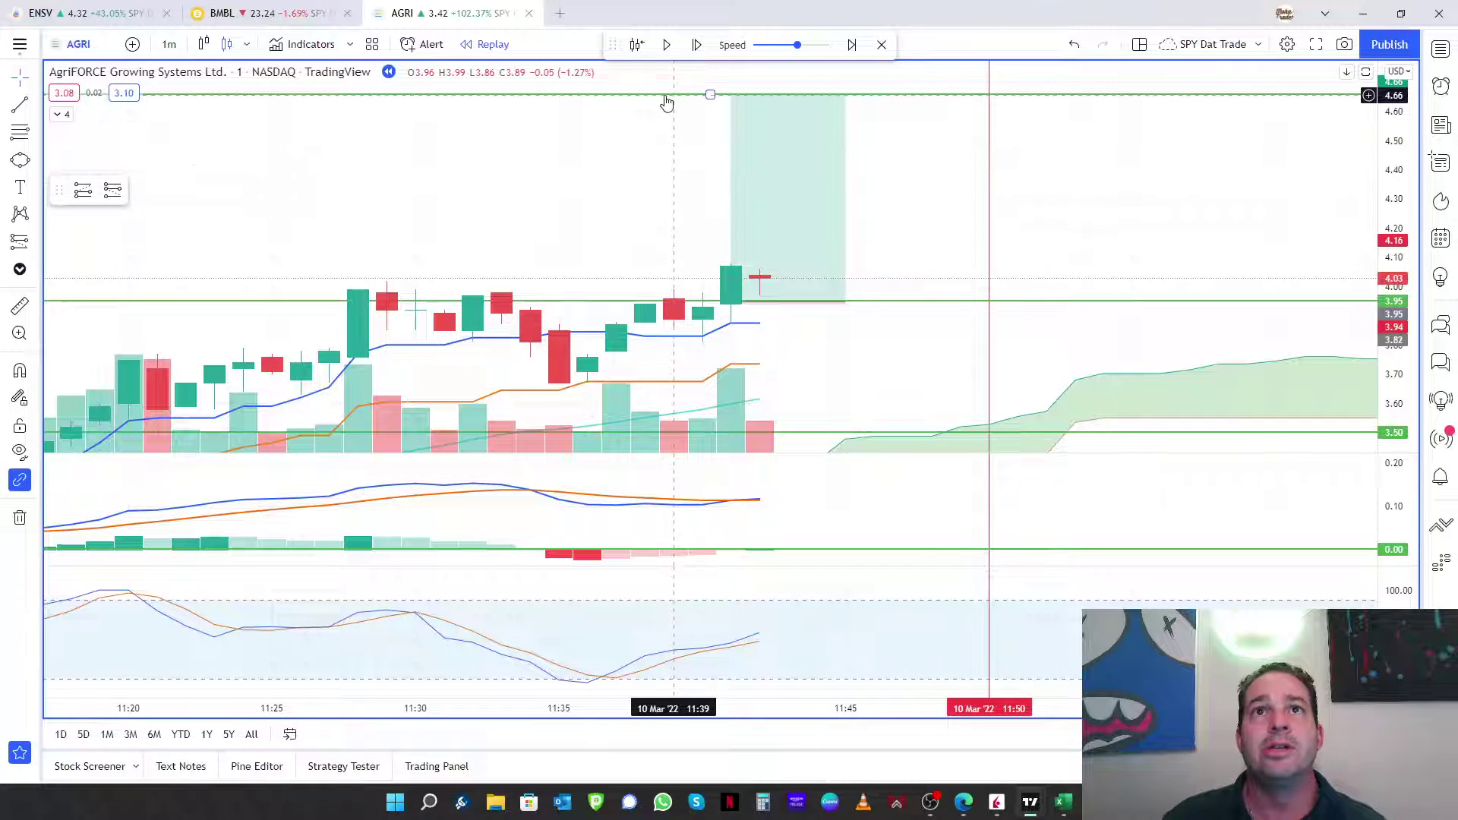
{"action": "left_click", "coordinate": [696, 46]}
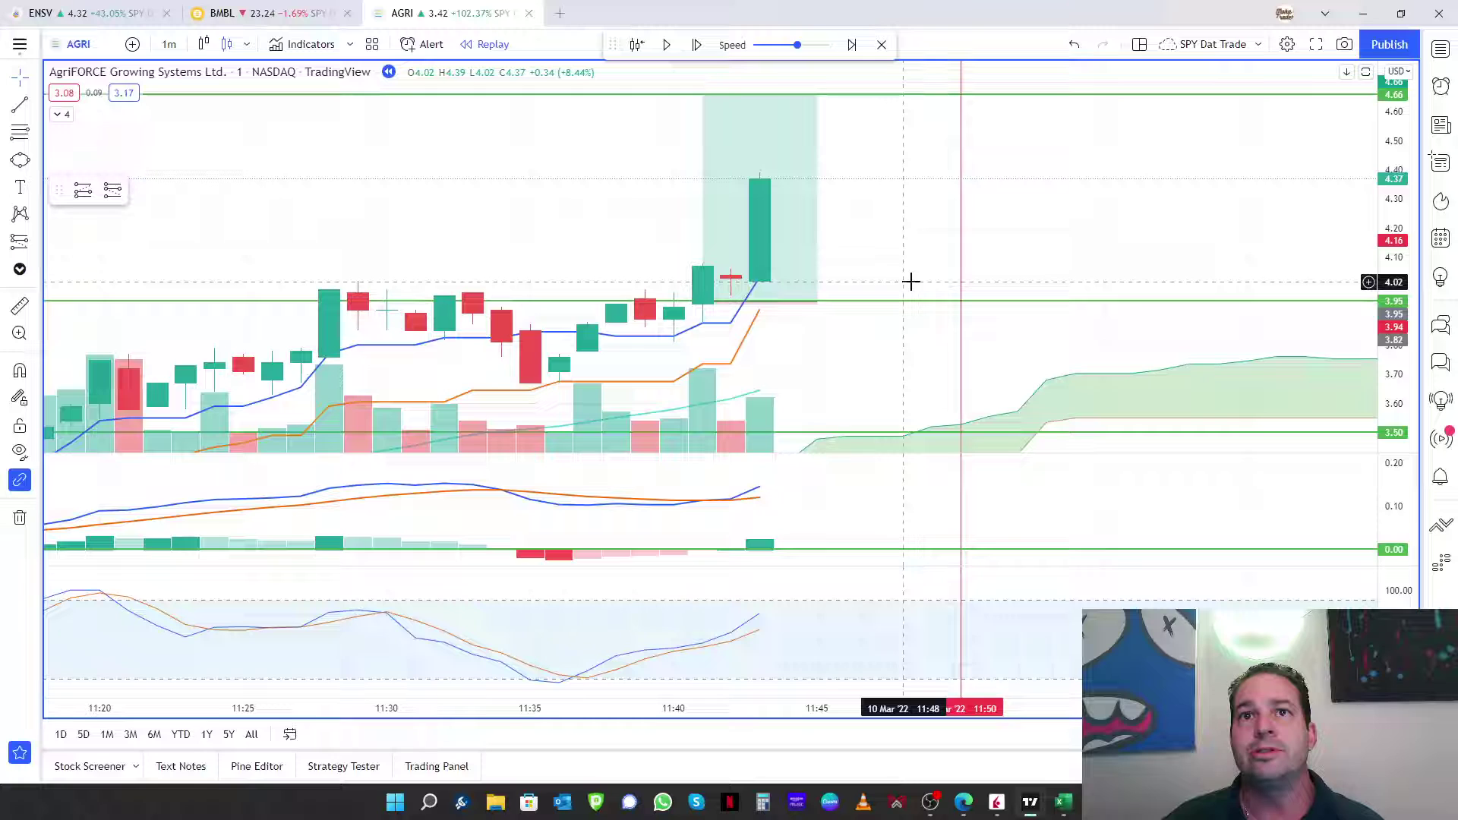
{"action": "key", "text": "alt+h"}
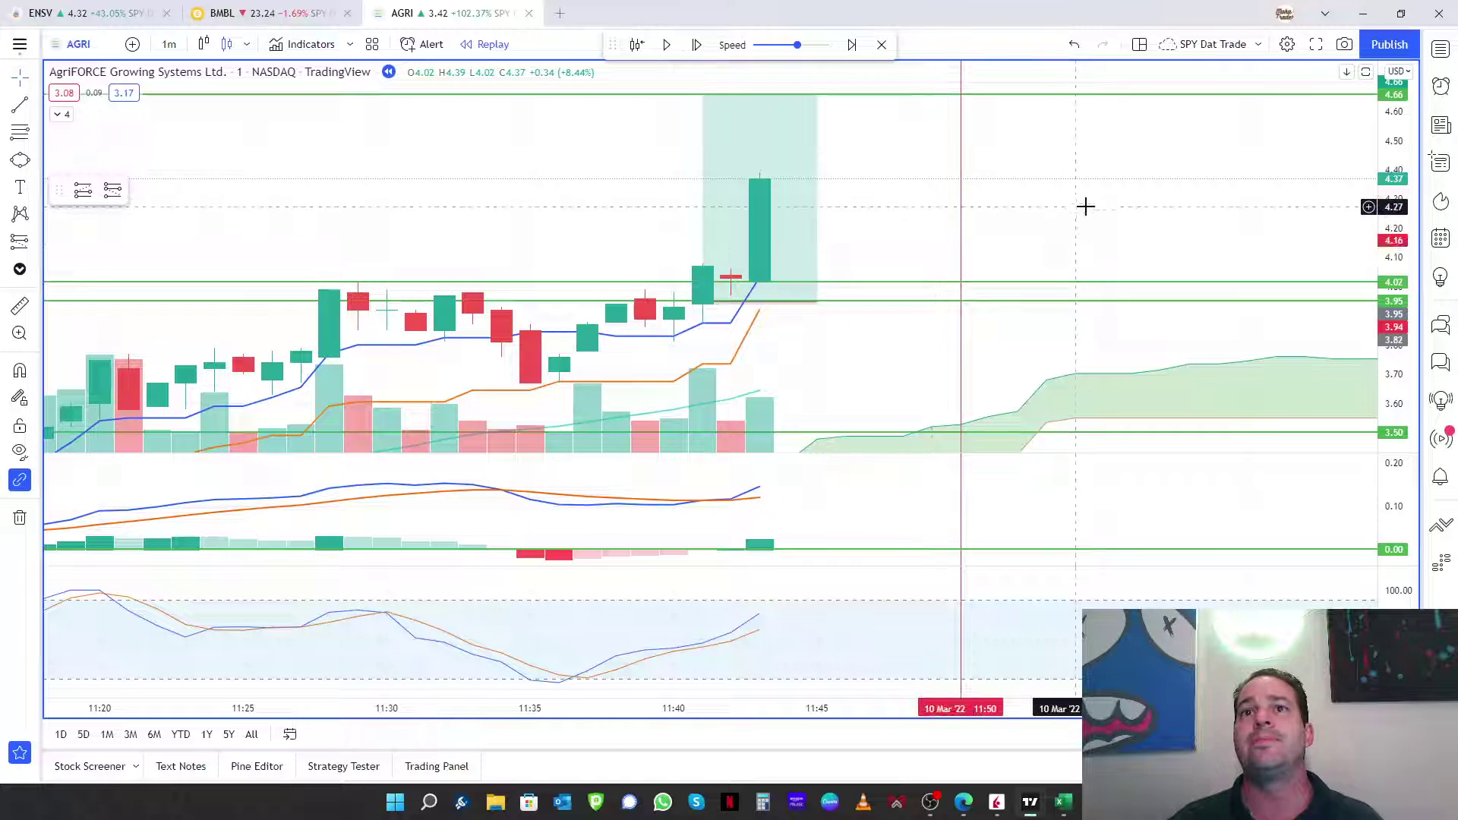
{"action": "left_click_drag", "start_coordinate": [1082, 214], "coordinate": [1041, 255]}
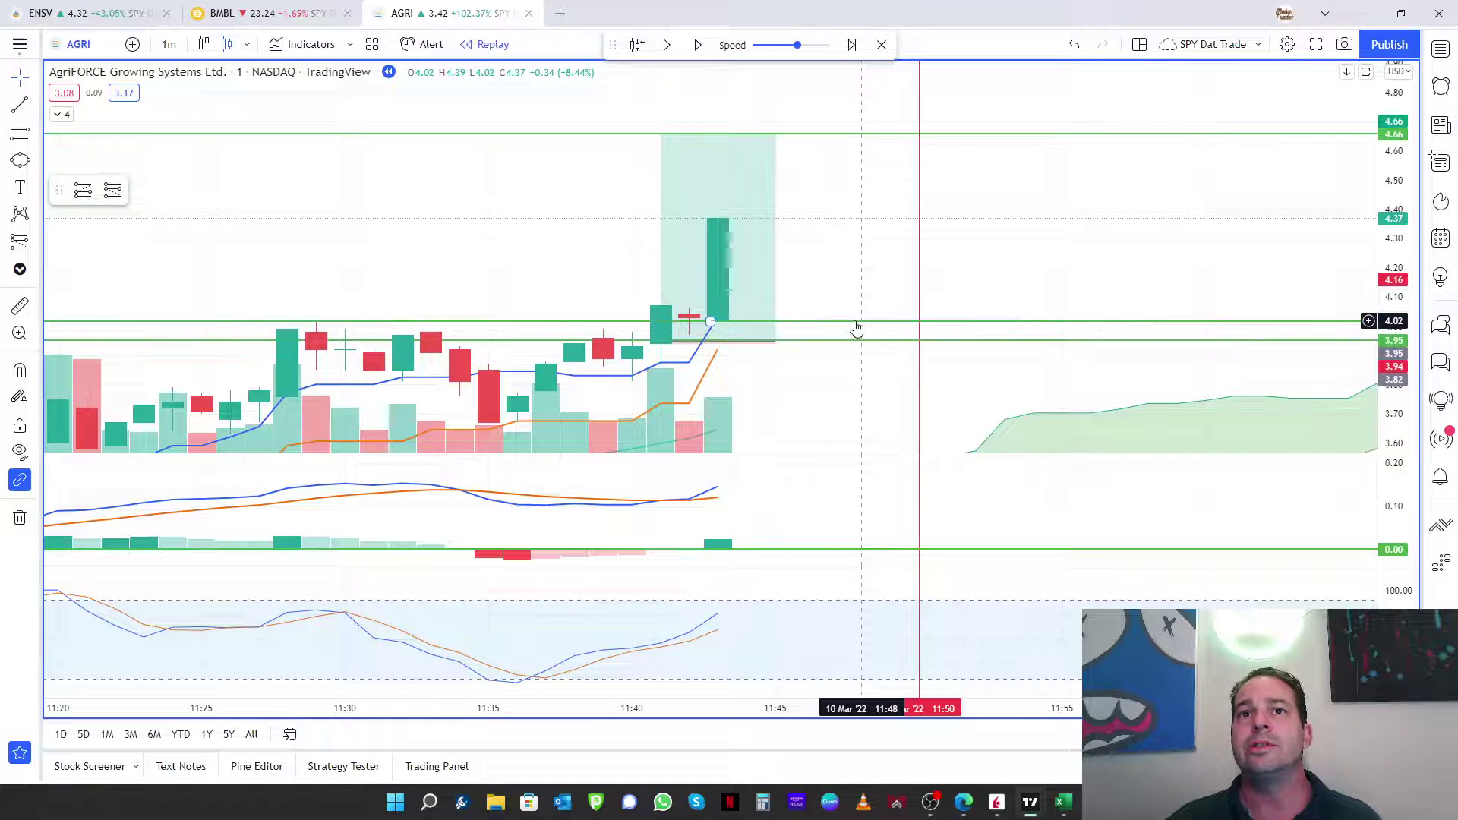
{"action": "left_click", "coordinate": [695, 47]}
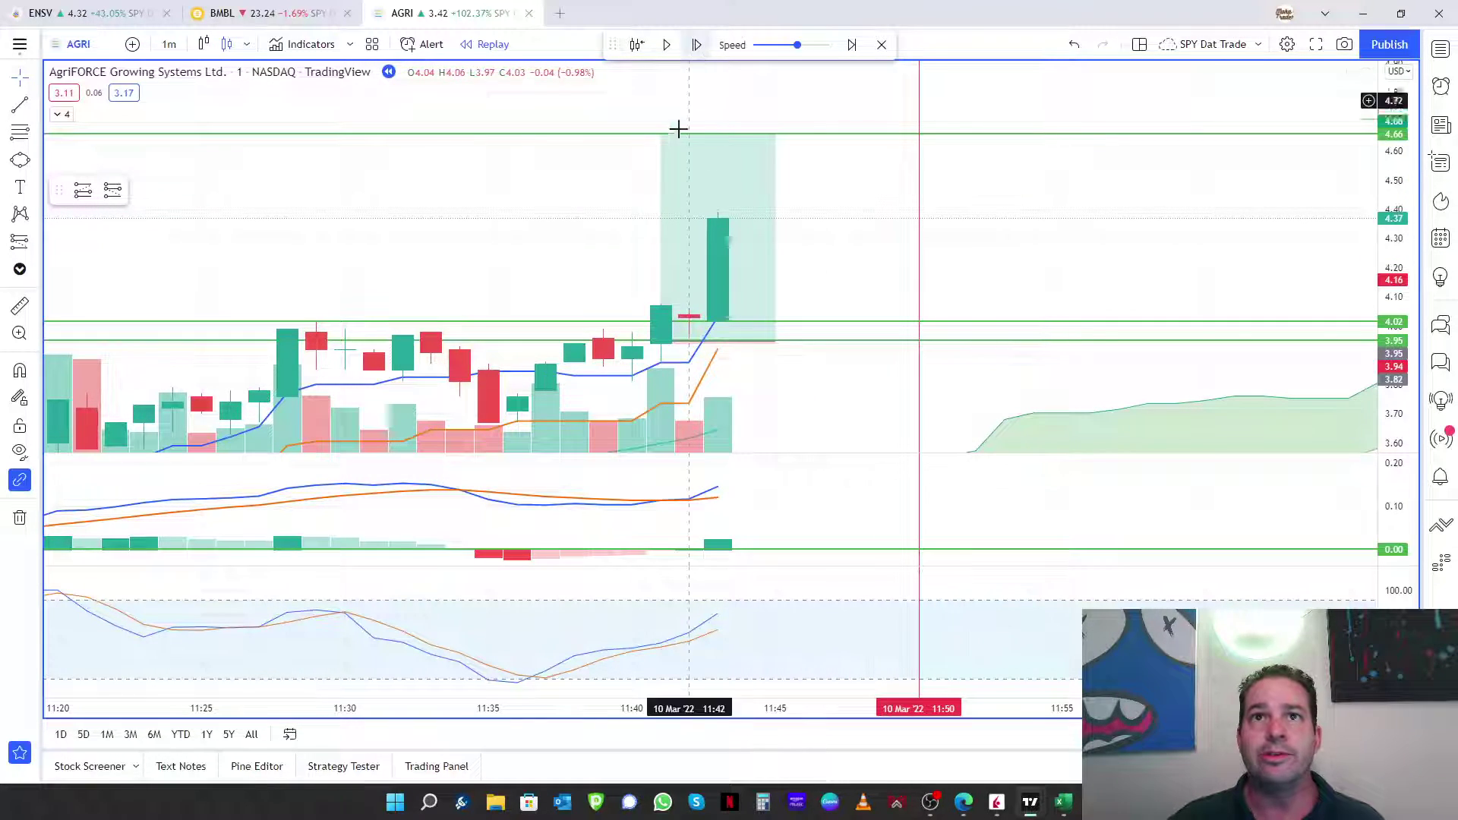
{"action": "scroll", "coordinate": [517, 248], "scroll_direction": "up", "scroll_amount": 2}
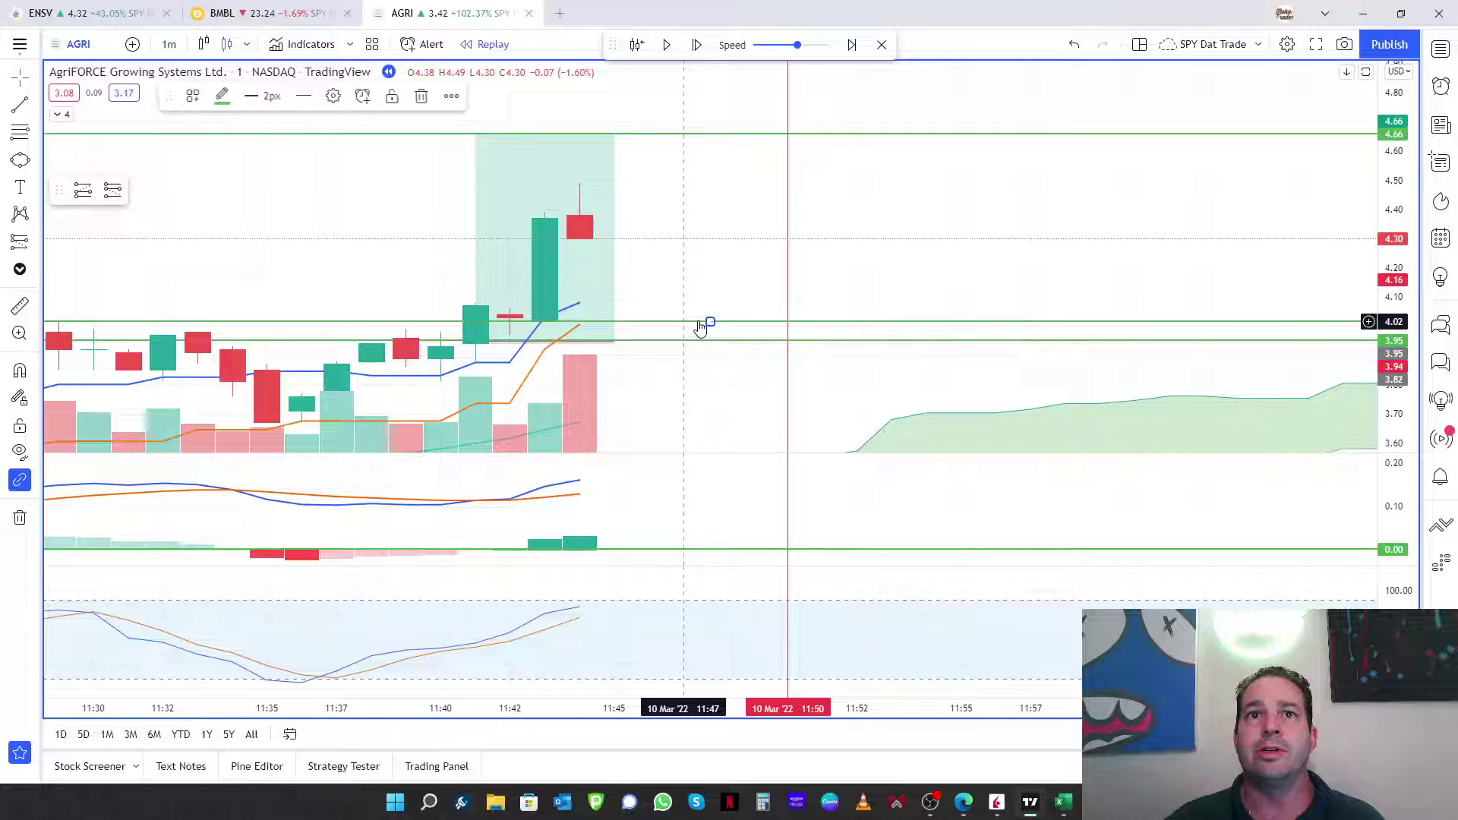
Add a horizontal stop line at 4.30 and advance the replay one bar.
{"action": "left_click_drag", "start_coordinate": [700, 325], "coordinate": [699, 320]}
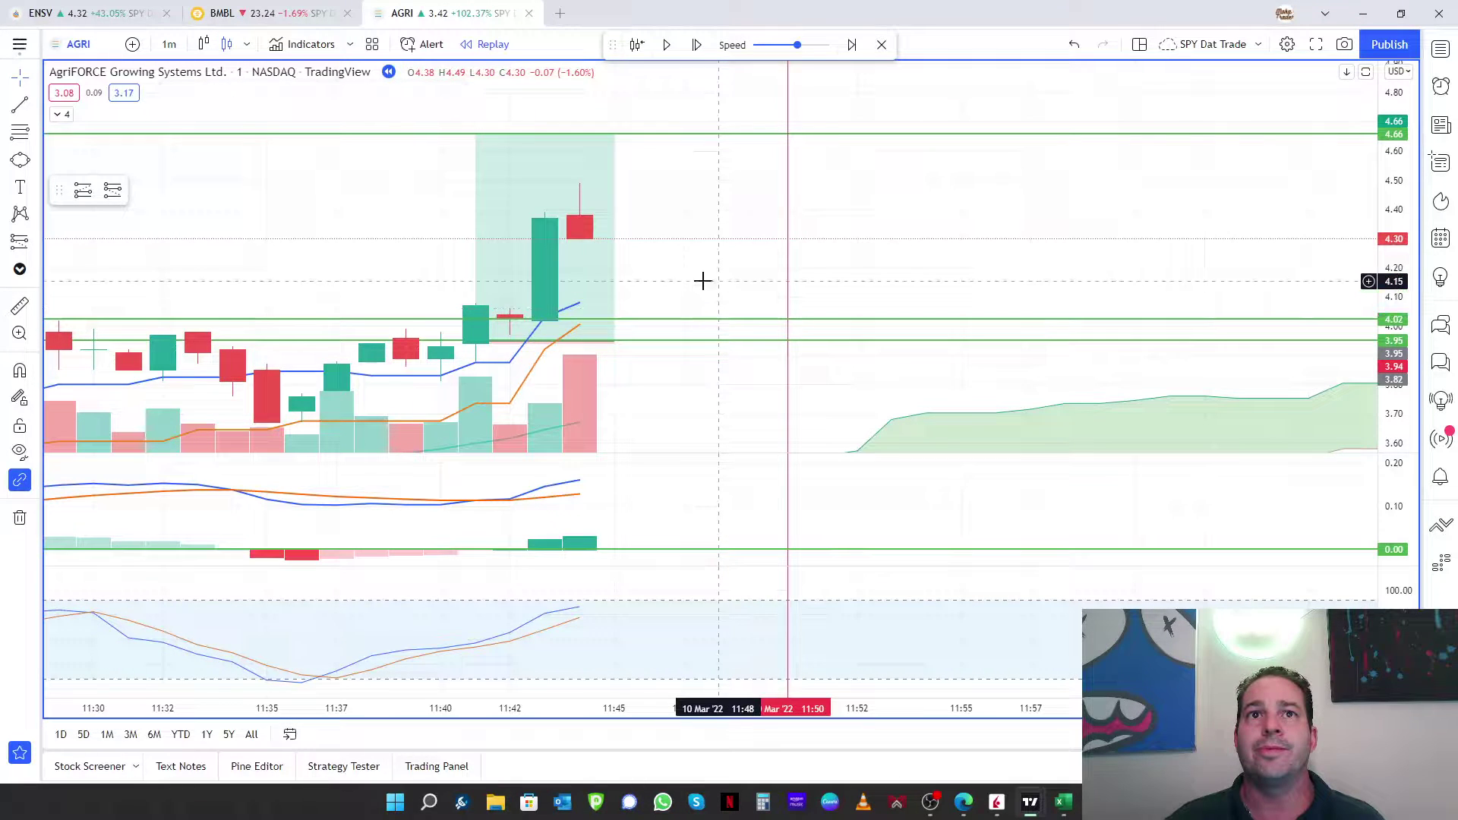
{"action": "left_click", "coordinate": [652, 241]}
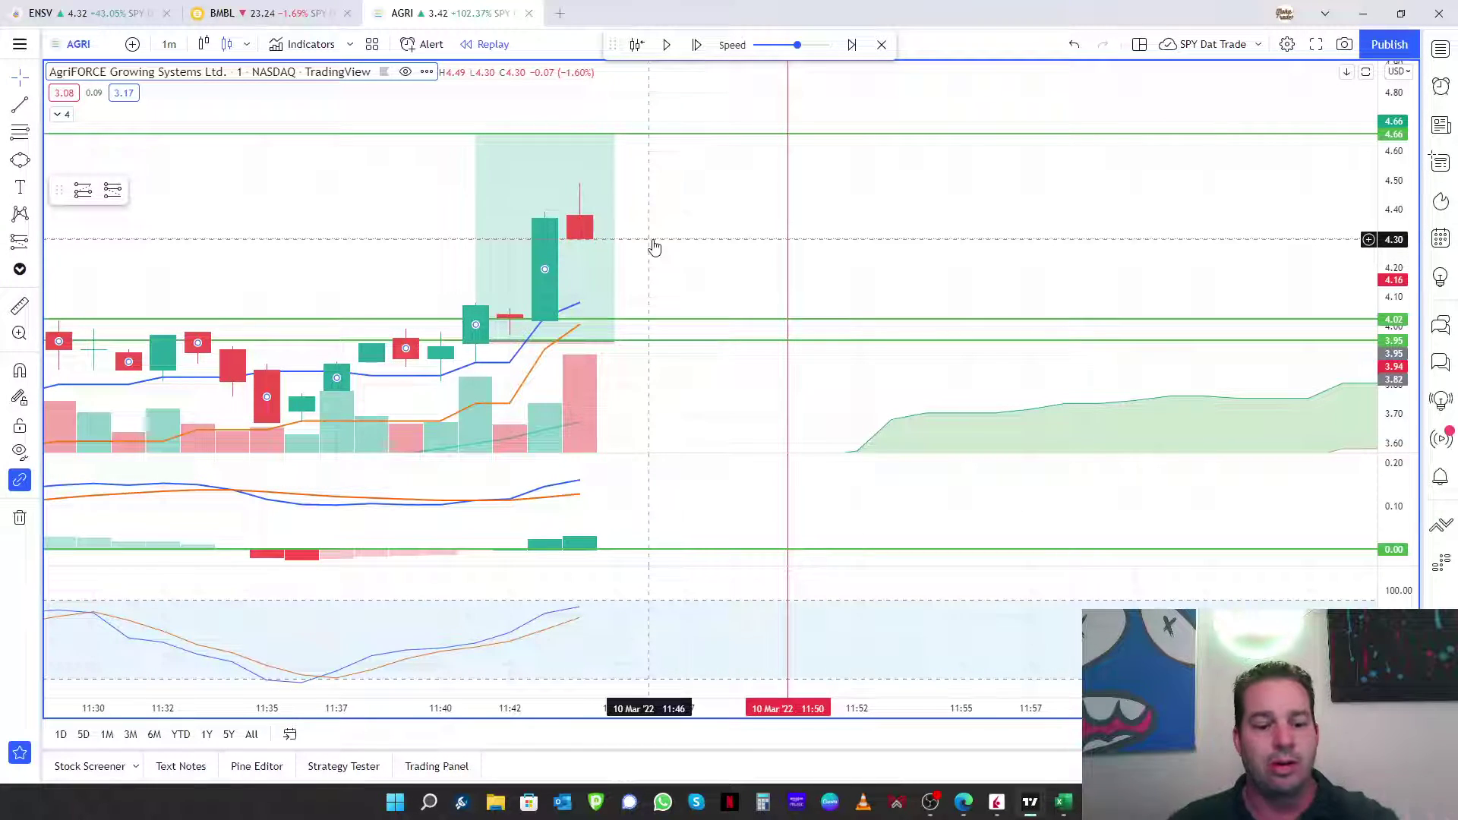
{"action": "key", "text": "alt+h"}
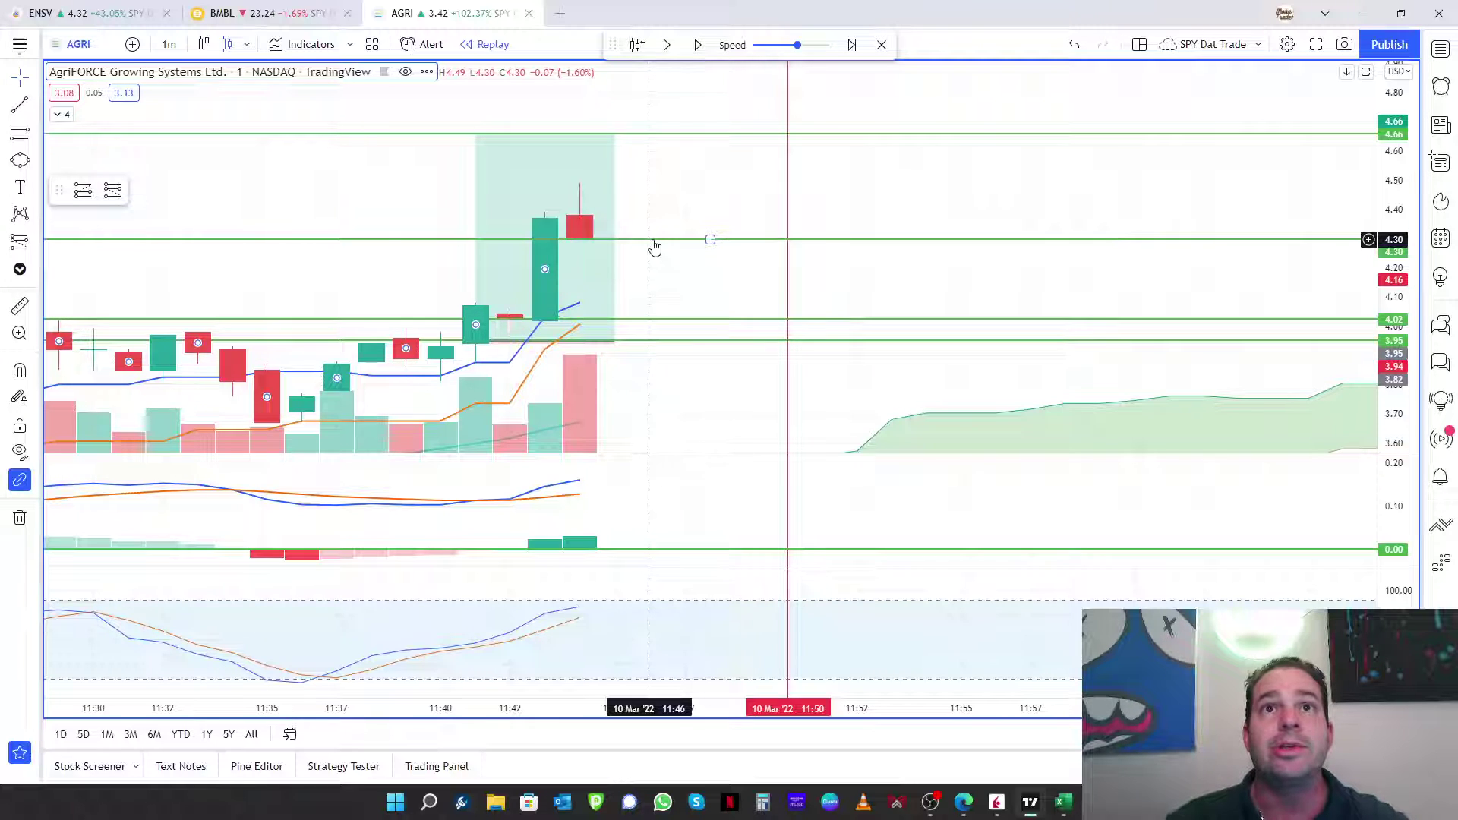
{"action": "left_click", "coordinate": [697, 46]}
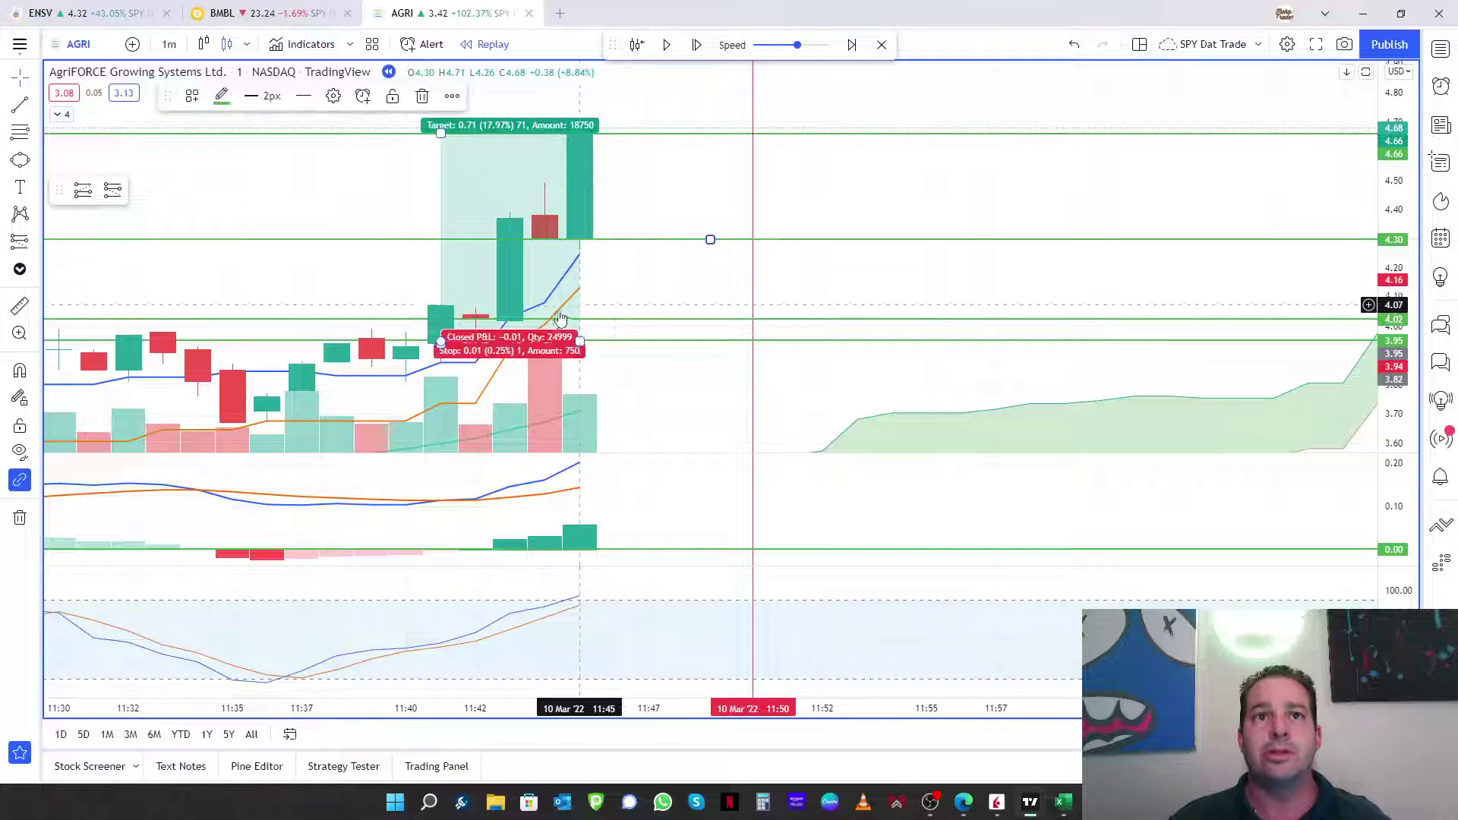
Step the replay through 11:46 to the 11:47 bar closing at 4.60.
{"action": "left_click", "coordinate": [594, 322]}
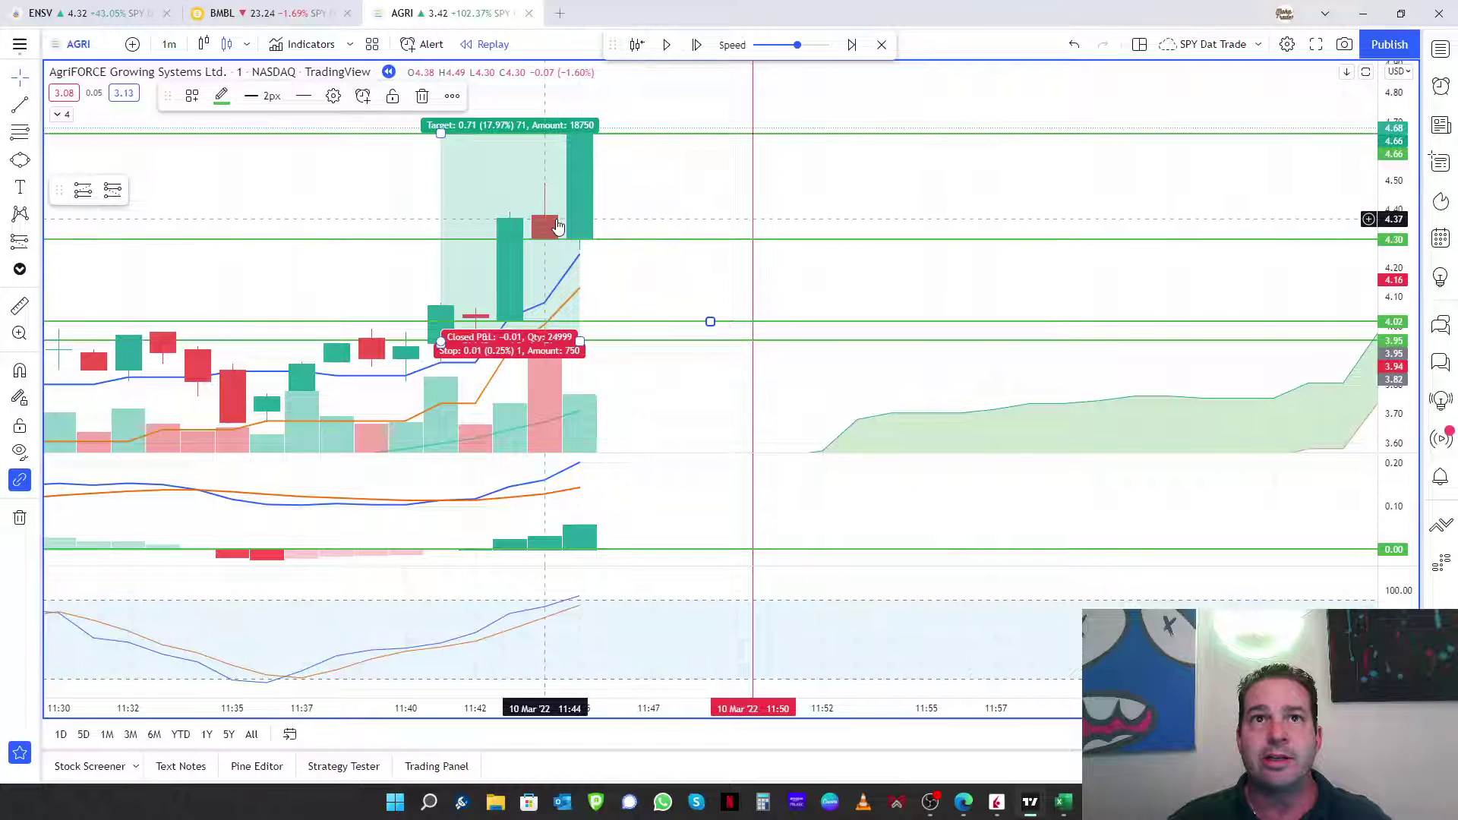
{"action": "left_click", "coordinate": [639, 156]}
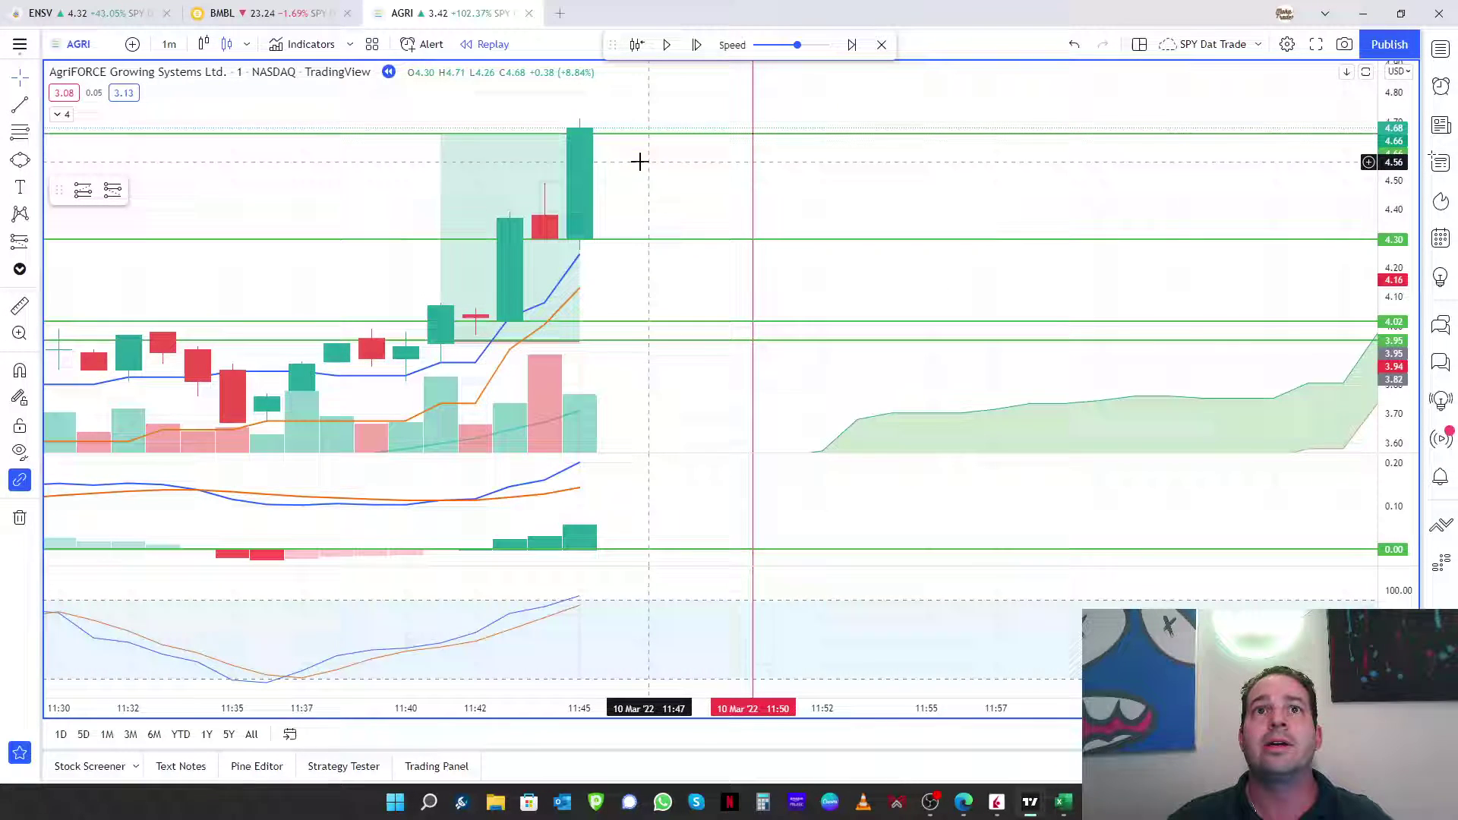
{"action": "left_click", "coordinate": [695, 45]}
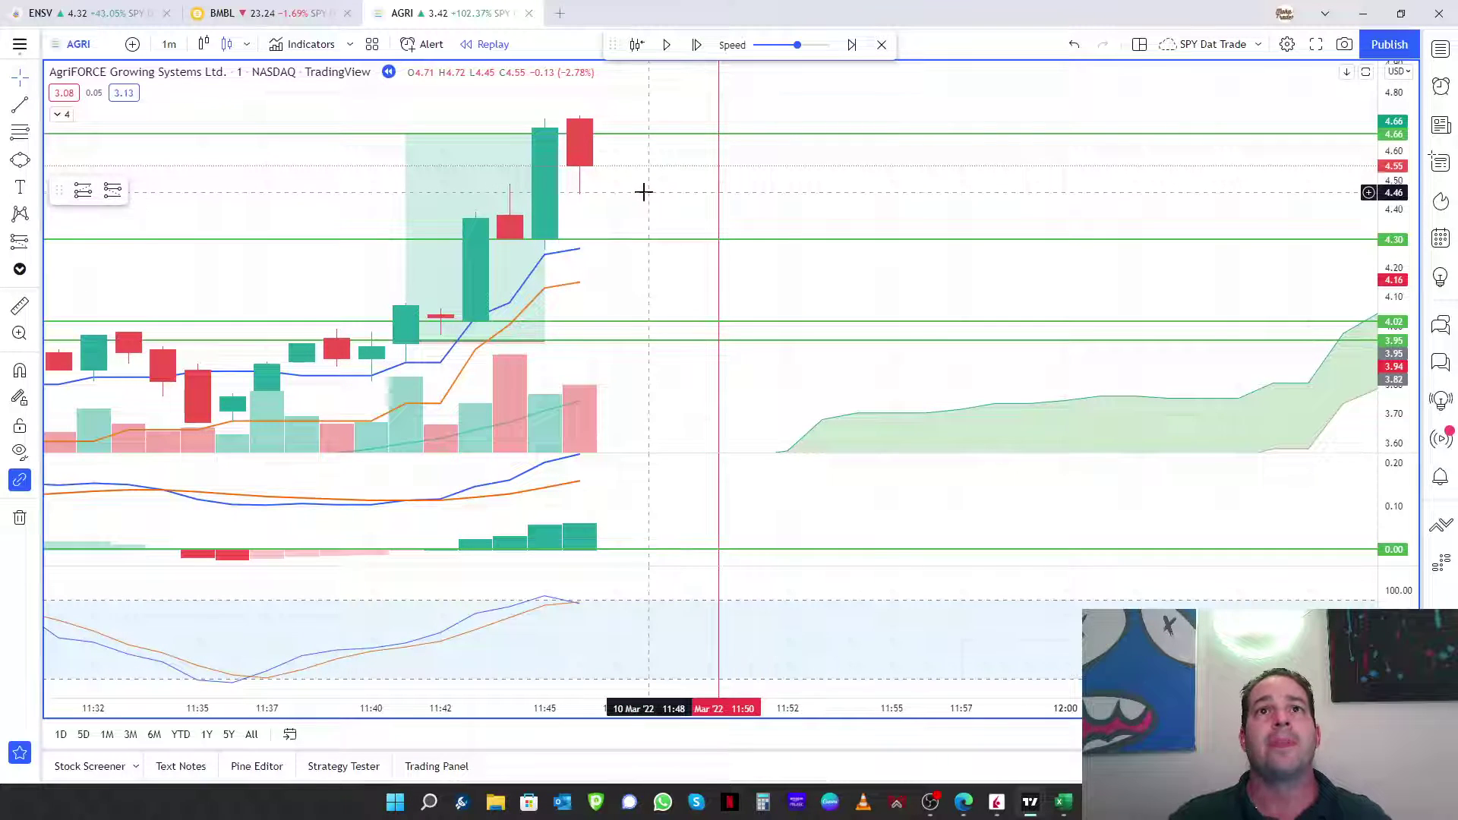
{"action": "left_click", "coordinate": [625, 174]}
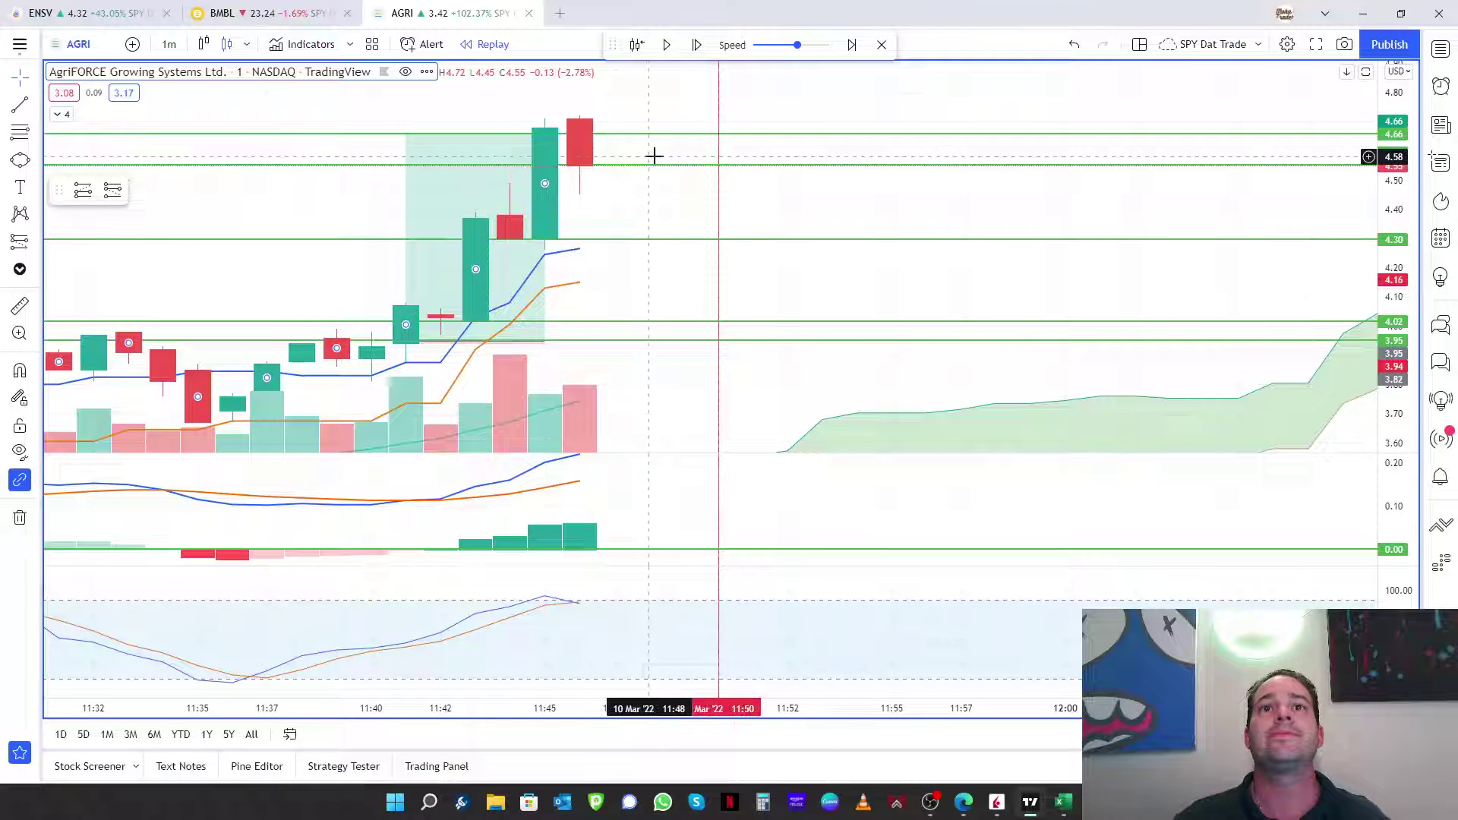
{"action": "left_click", "coordinate": [656, 166]}
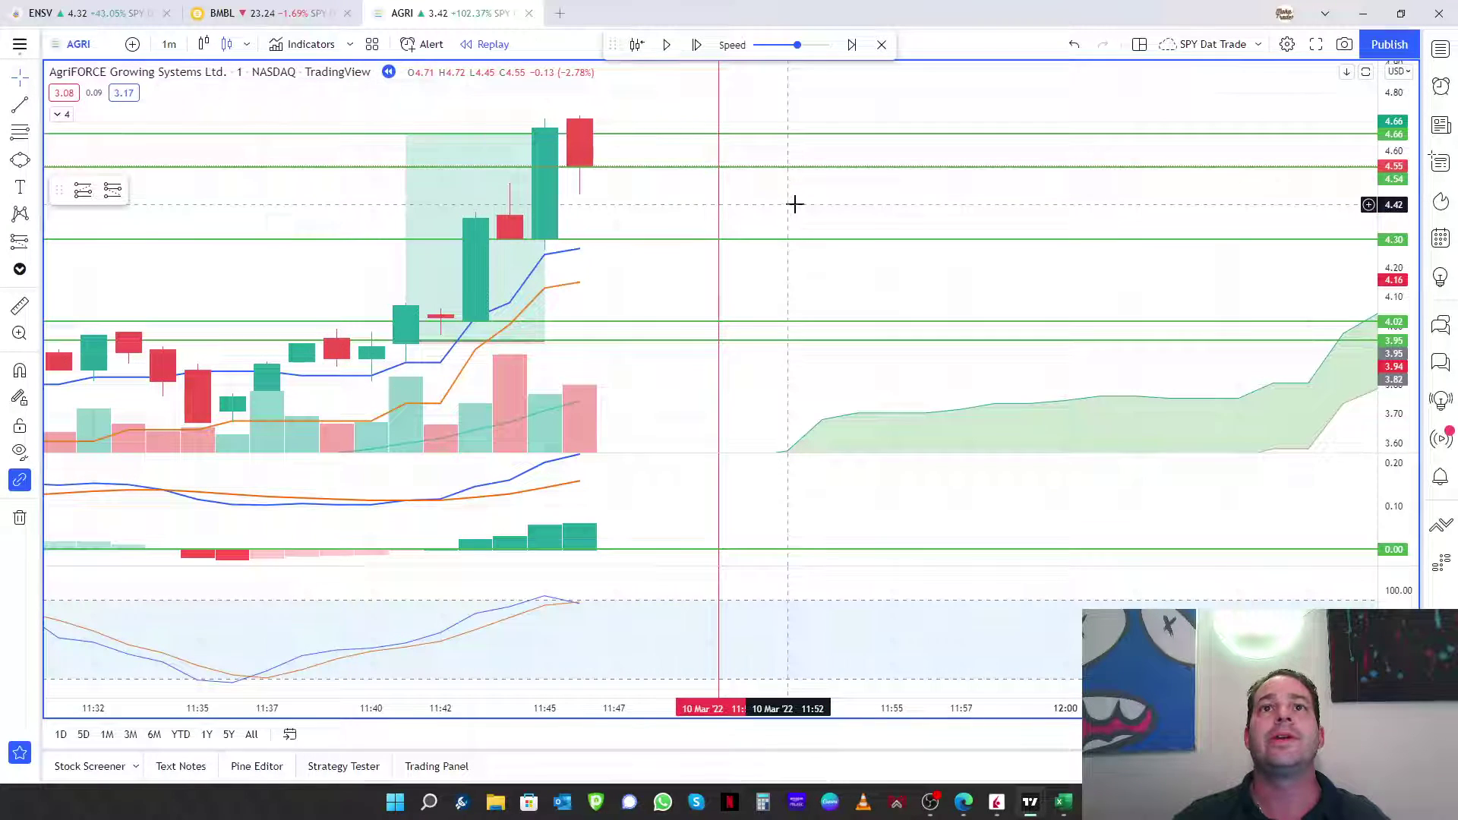
{"action": "left_click", "coordinate": [695, 46]}
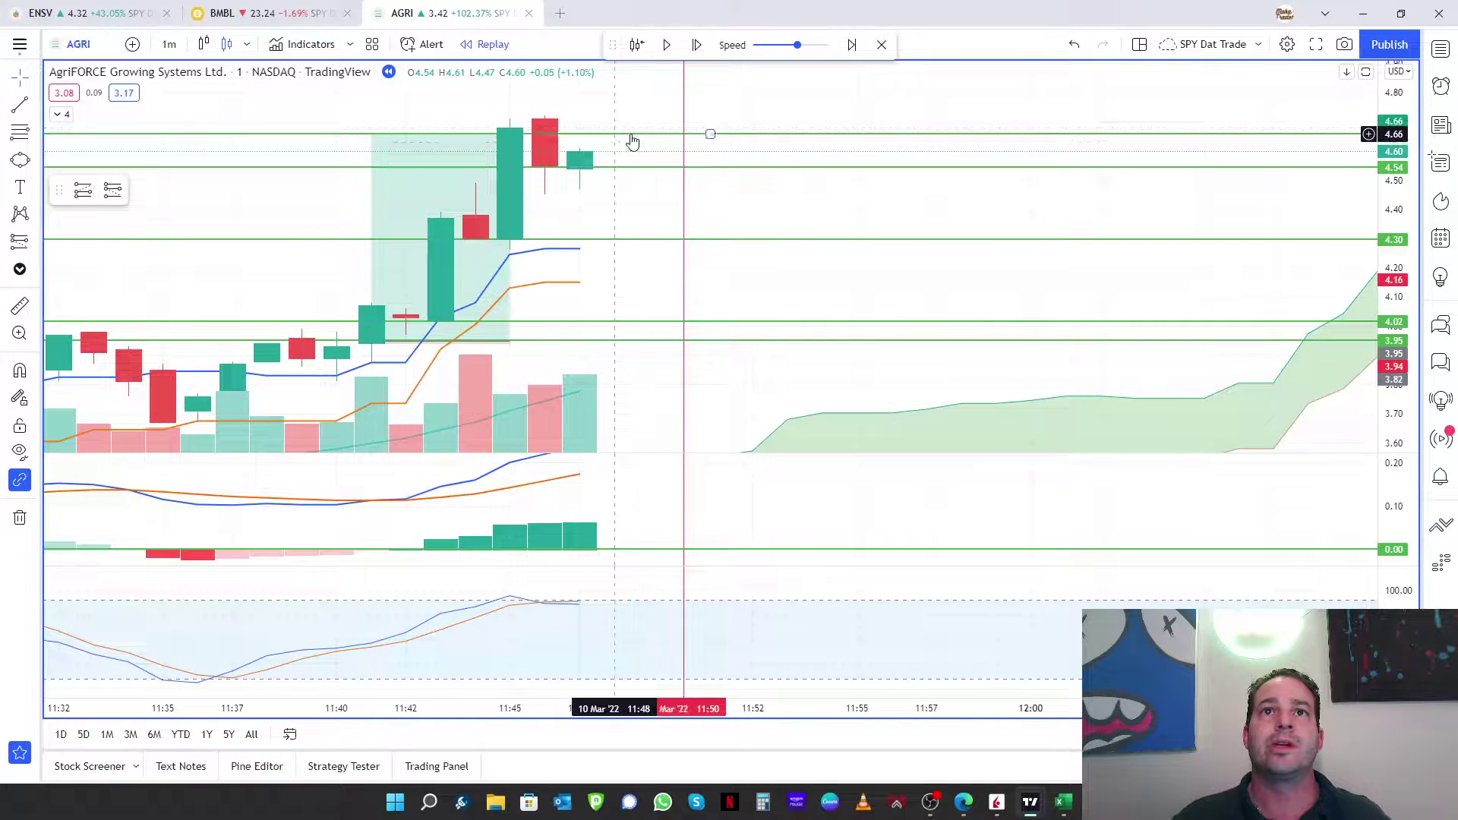
Advance AGRI to the 11:48 bar reaching 4.85, rescale the MACD pane, and zoom out.
{"action": "left_click_drag", "start_coordinate": [629, 135], "coordinate": [614, 247]}
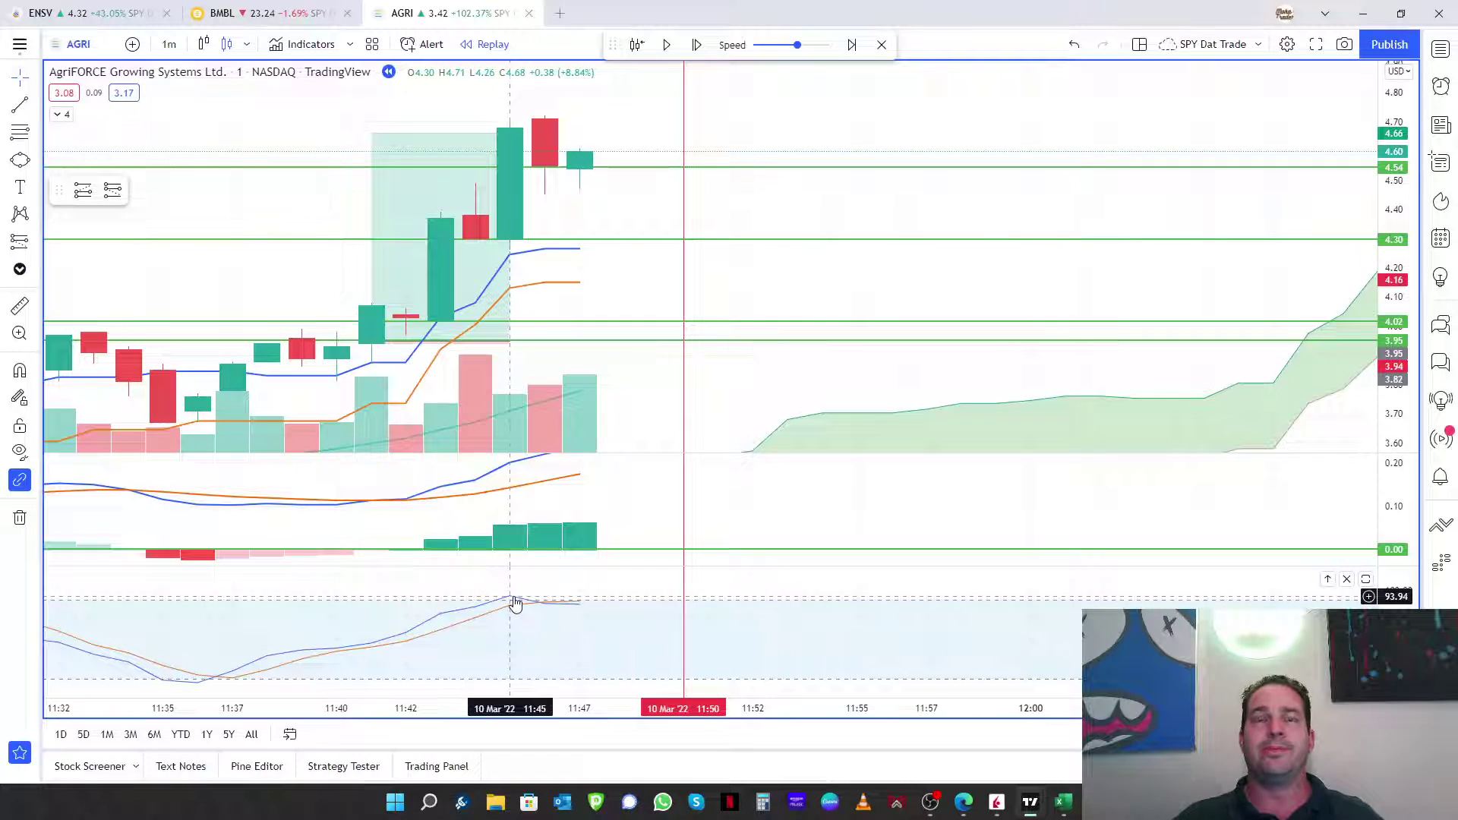
{"action": "scroll", "coordinate": [937, 511], "scroll_direction": "down", "scroll_amount": 3}
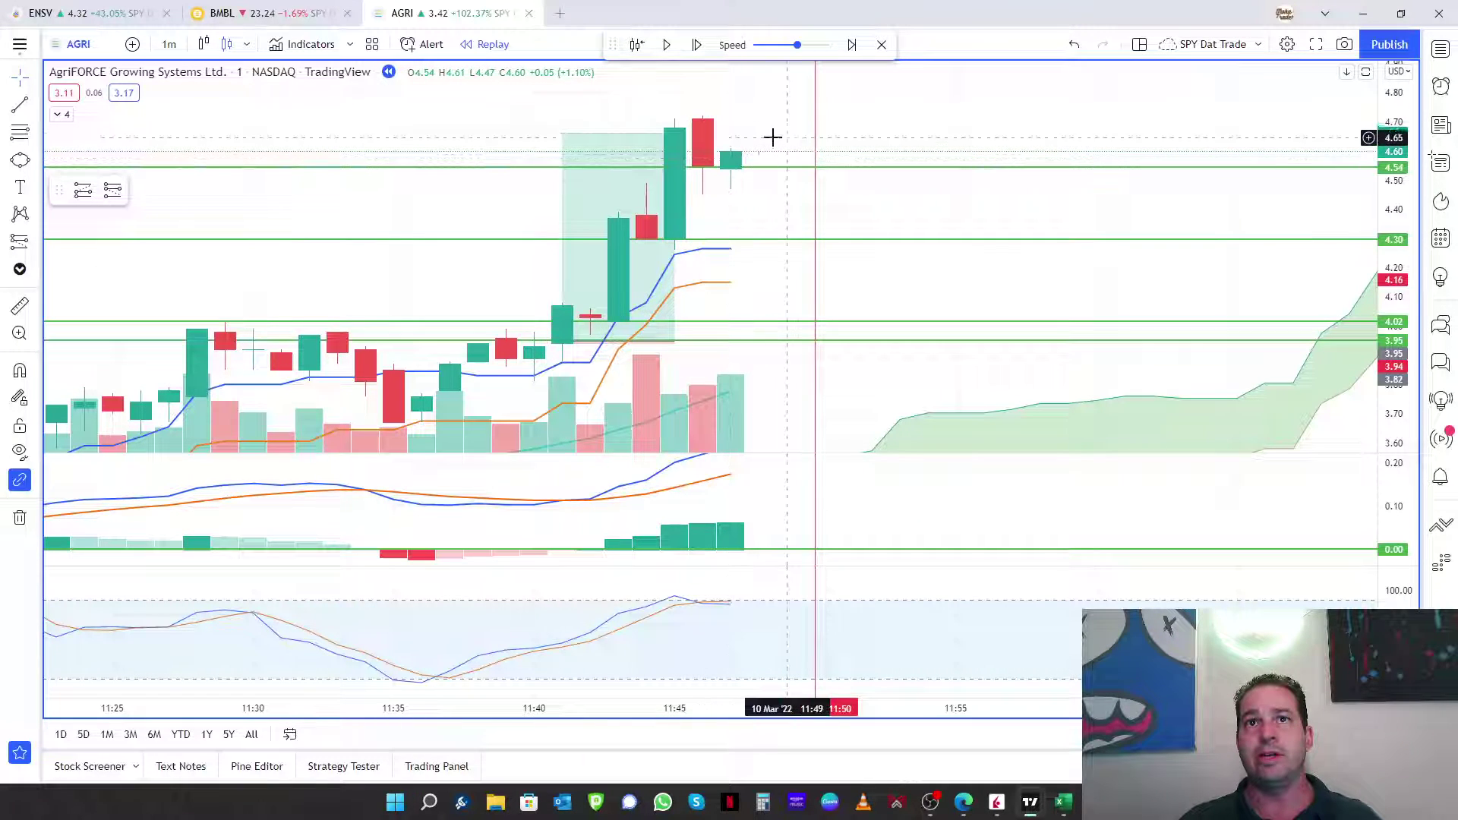
{"action": "left_click", "coordinate": [695, 44]}
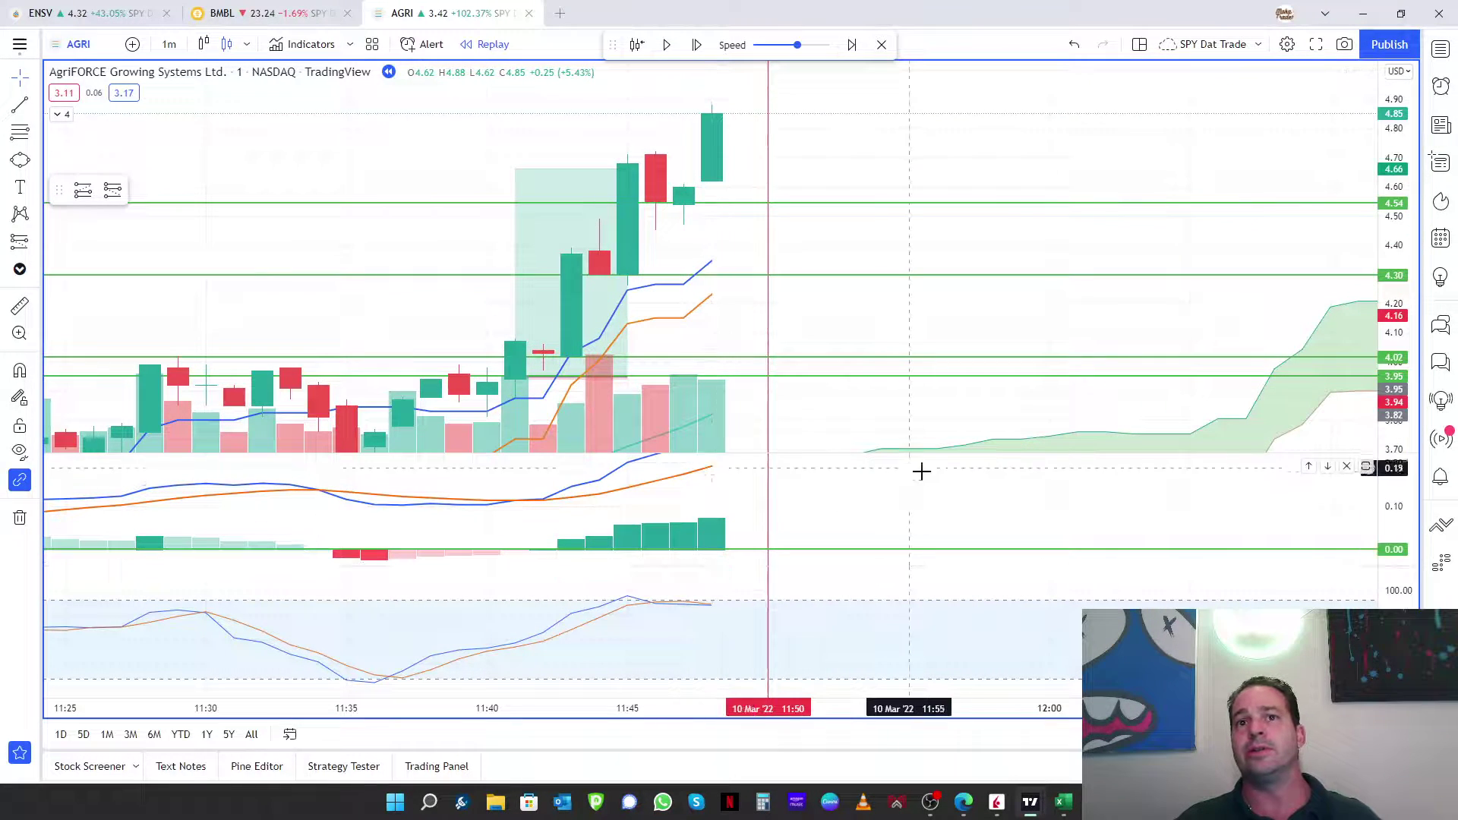
{"action": "left_click_drag", "start_coordinate": [921, 472], "coordinate": [892, 521]}
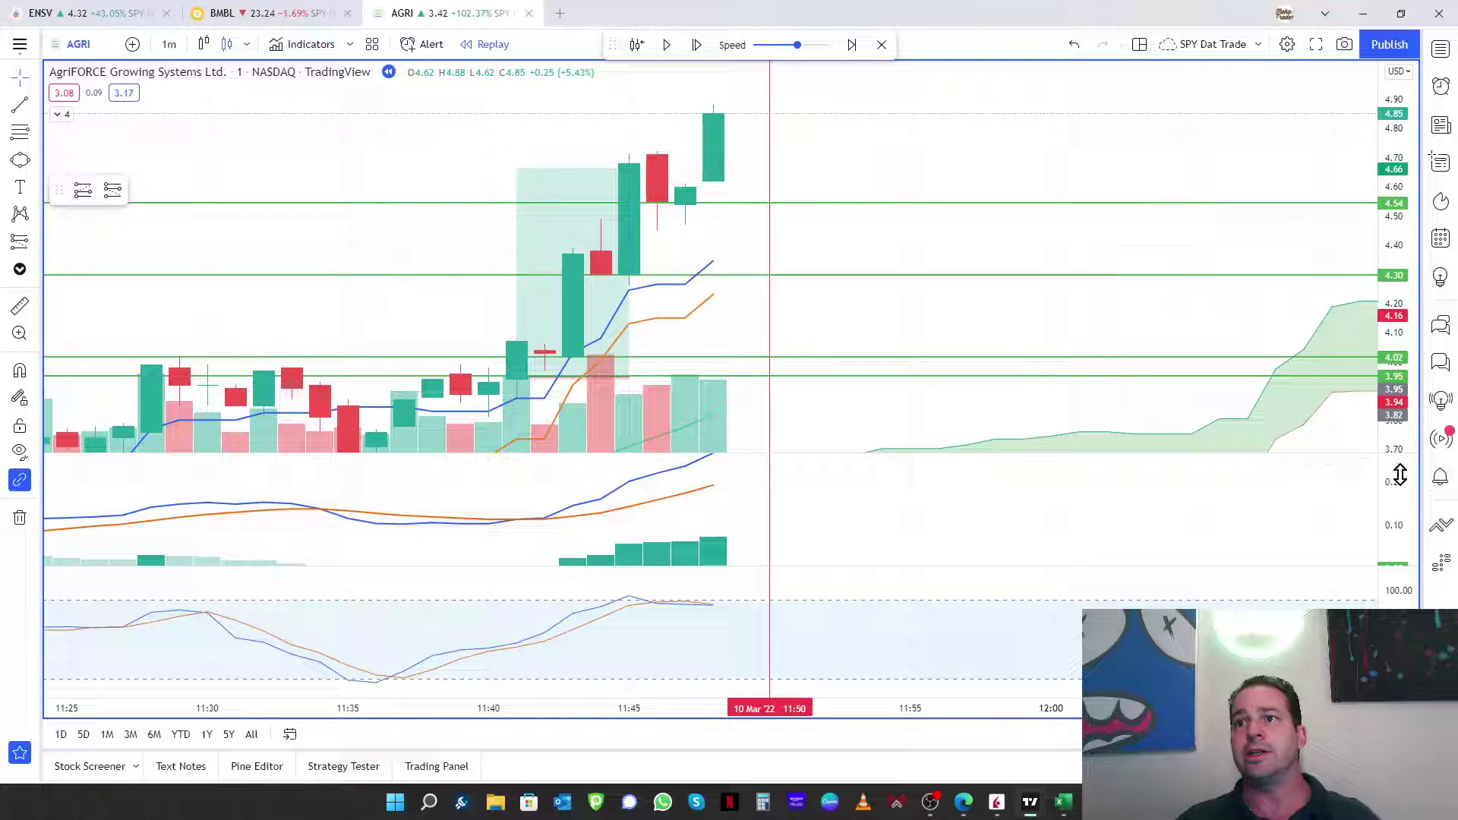
{"action": "scroll", "coordinate": [1070, 507], "scroll_direction": "down", "scroll_amount": 2}
{"action": "left_click_drag", "start_coordinate": [993, 515], "coordinate": [945, 519]}
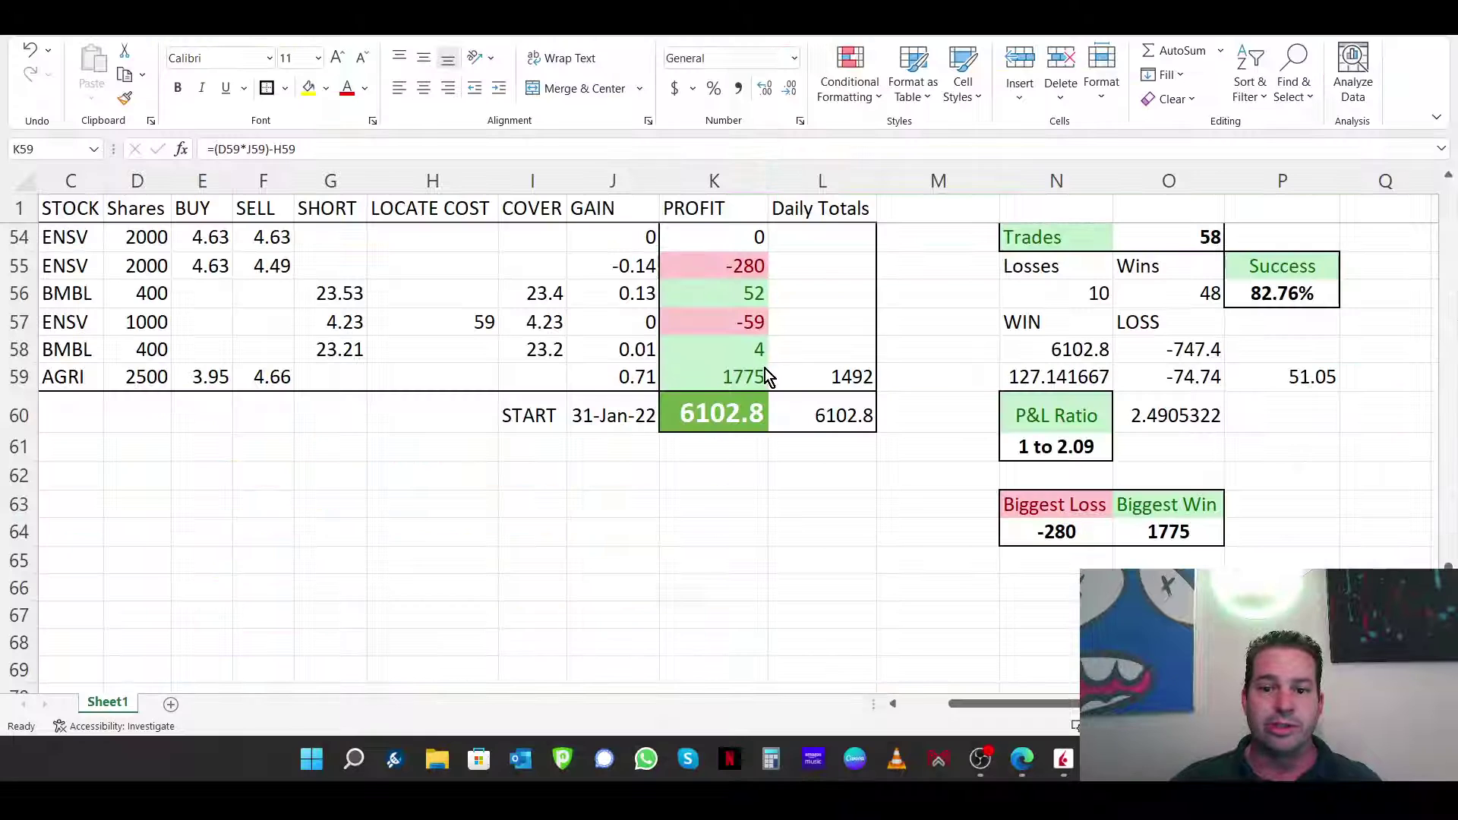
Review the AGRI row (2500 shares, 3.95 buy, 4.66 sell), its profit formula and the 6102.8 total in K60.
{"action": "left_click", "coordinate": [145, 378]}
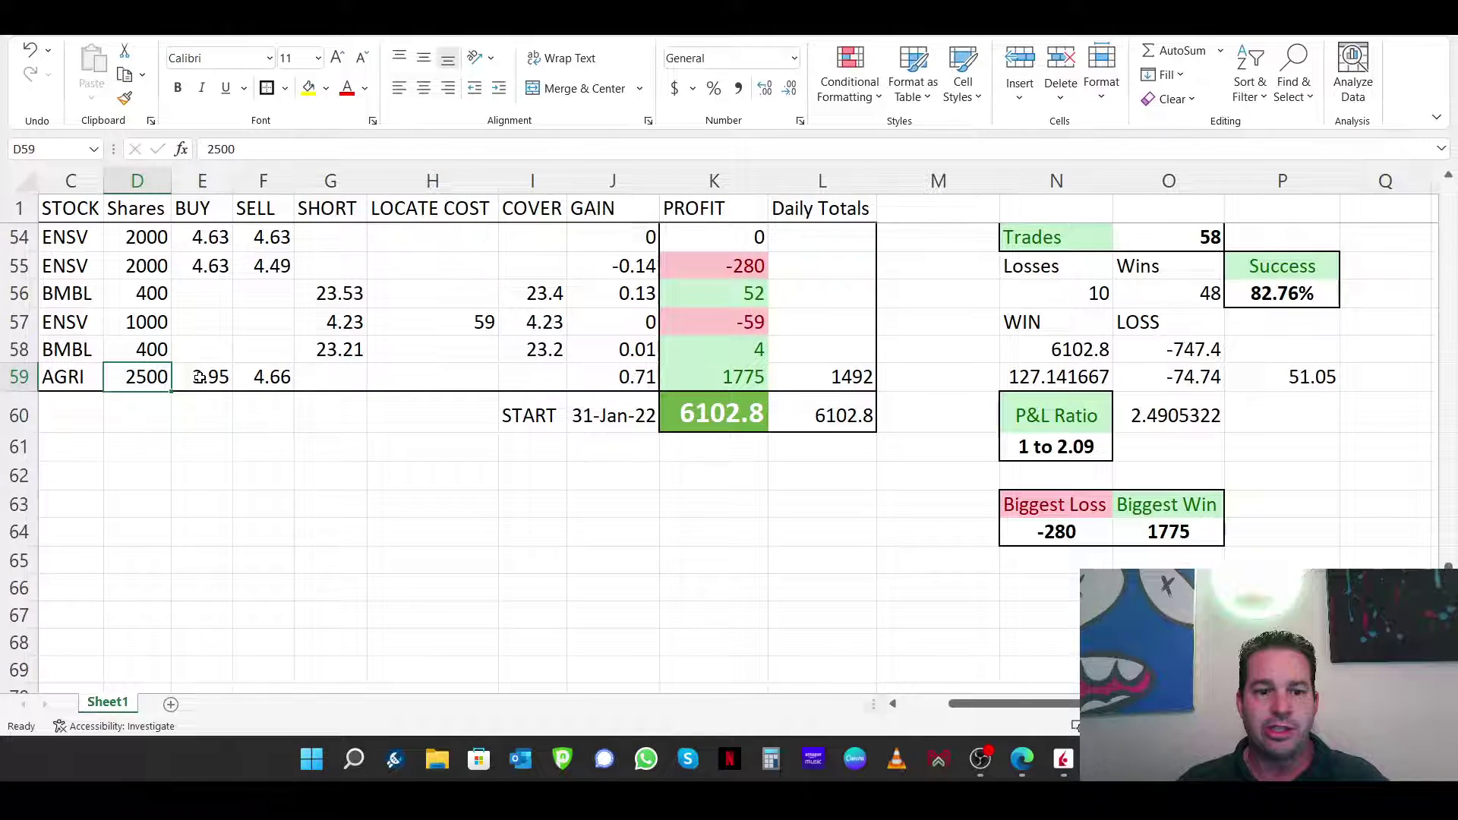
{"action": "left_click", "coordinate": [222, 375]}
{"action": "left_click", "coordinate": [275, 376]}
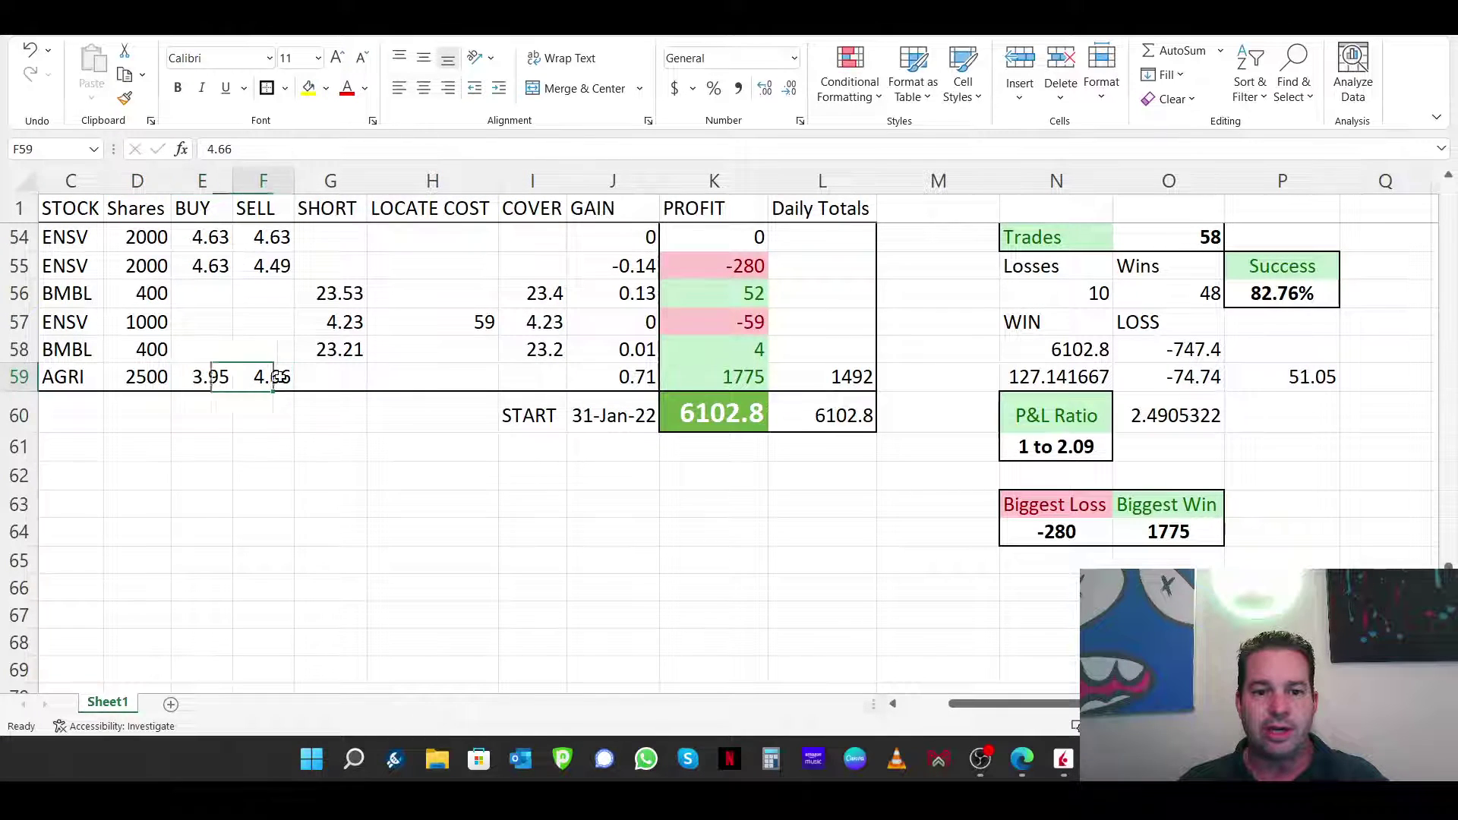
{"action": "left_click", "coordinate": [633, 379]}
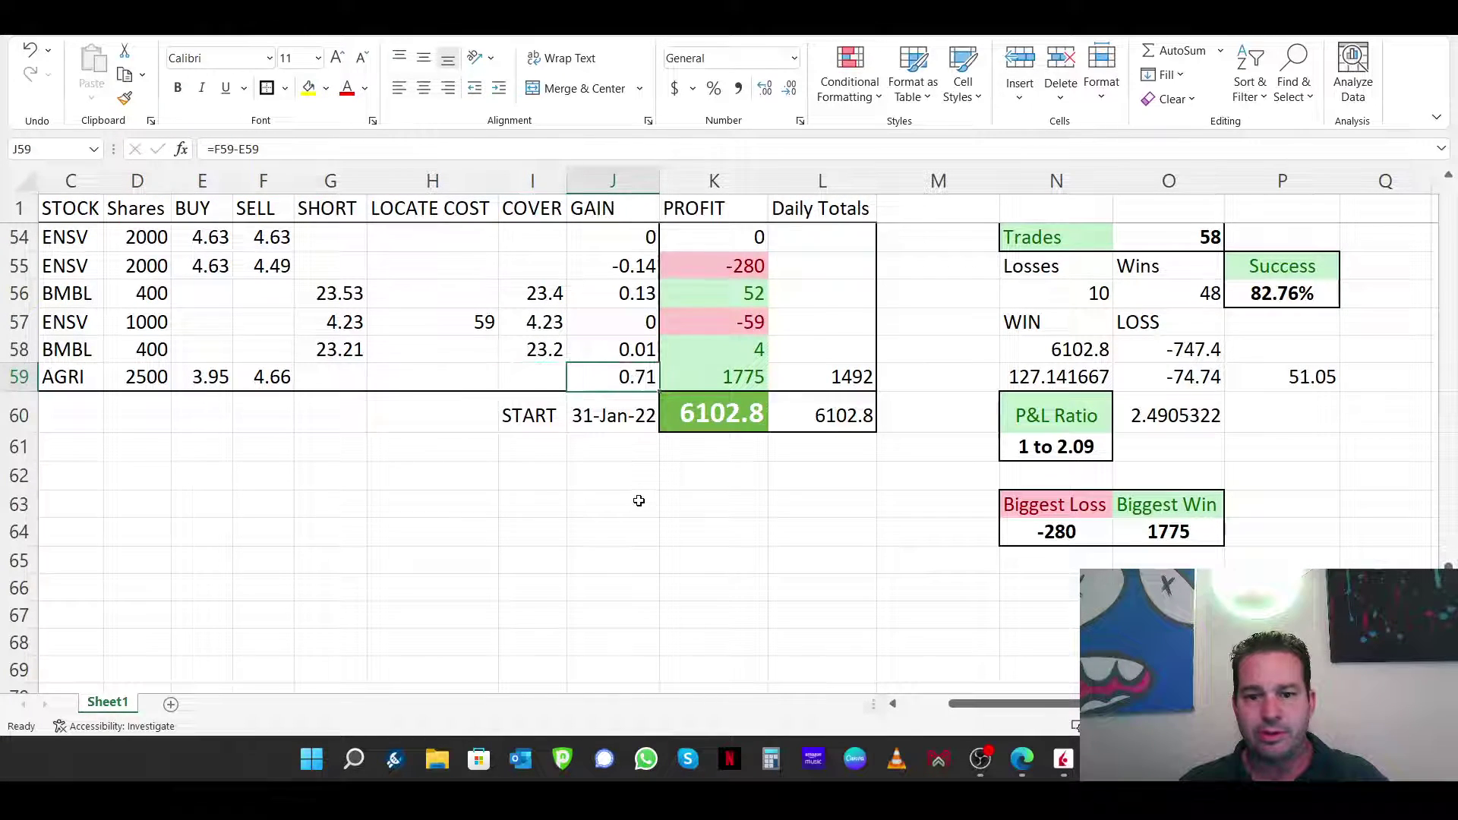
{"action": "key", "text": "Right"}
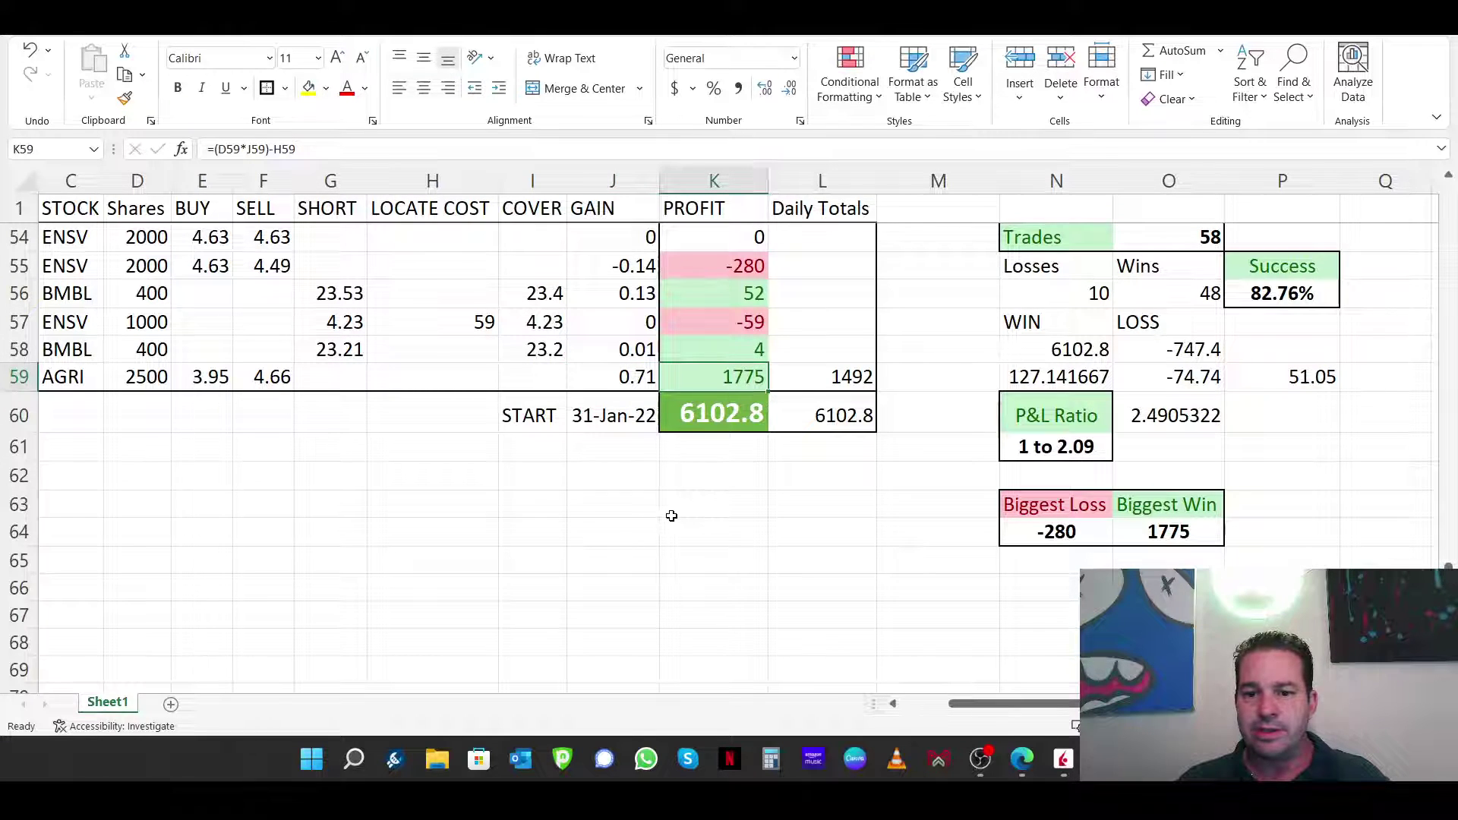
{"action": "left_click", "coordinate": [761, 414]}
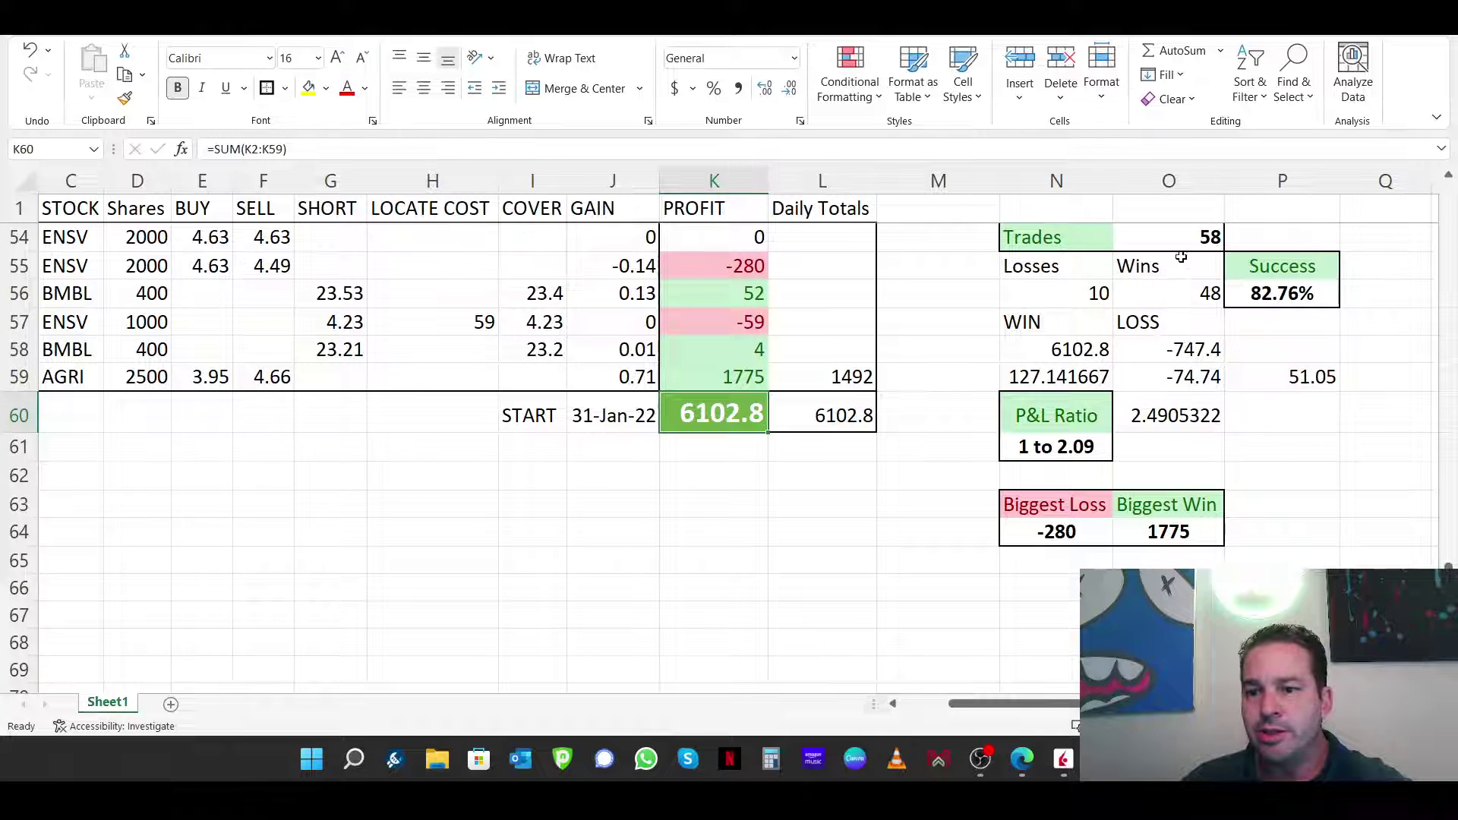
Review the summary formulas: 58 trades, 82.76% success rate, biggest loss -280 and biggest win 1775.
{"action": "left_click", "coordinate": [1192, 237]}
{"action": "left_click", "coordinate": [612, 411]}
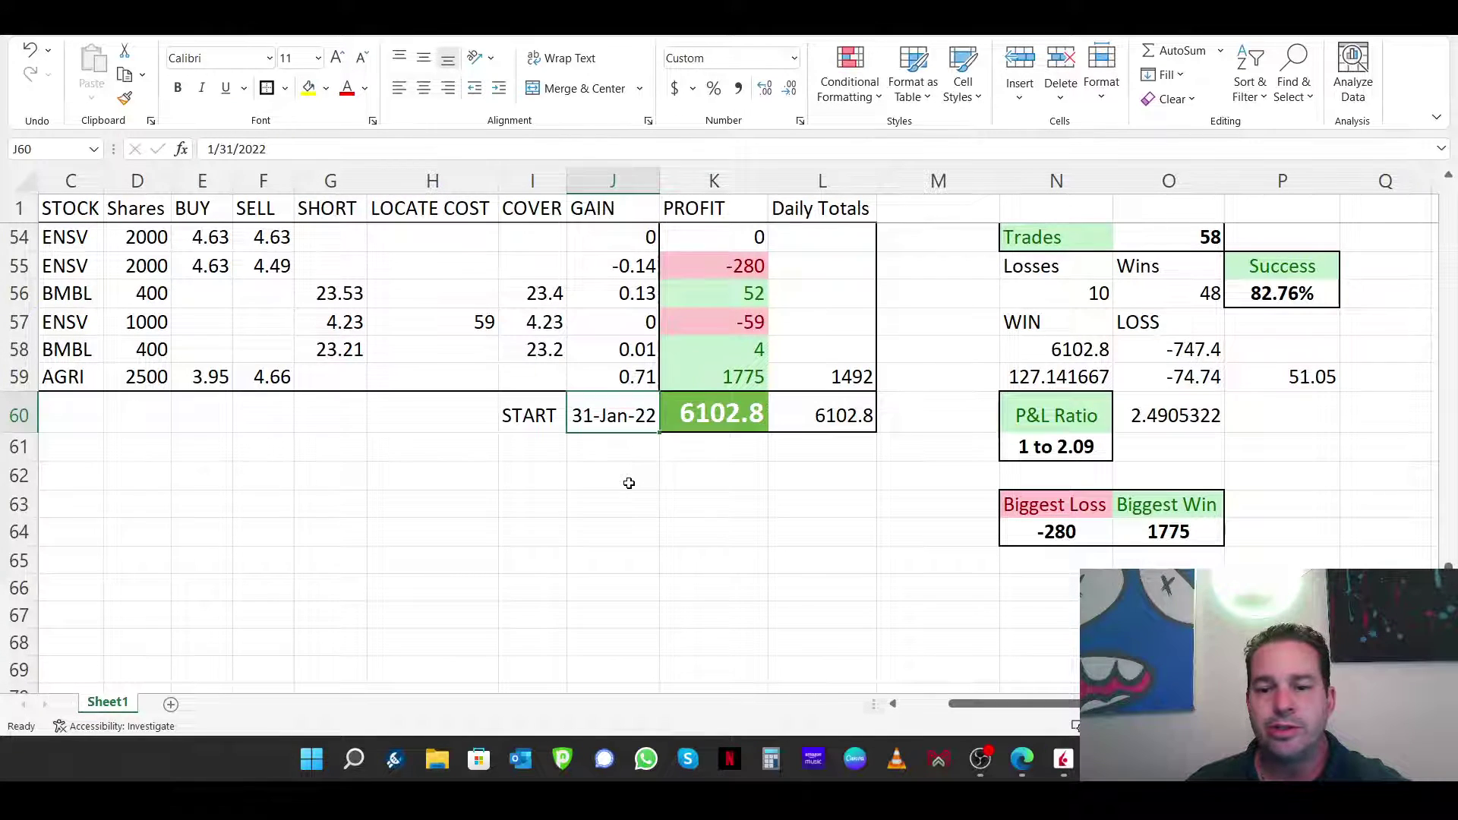
{"action": "left_click", "coordinate": [1219, 236]}
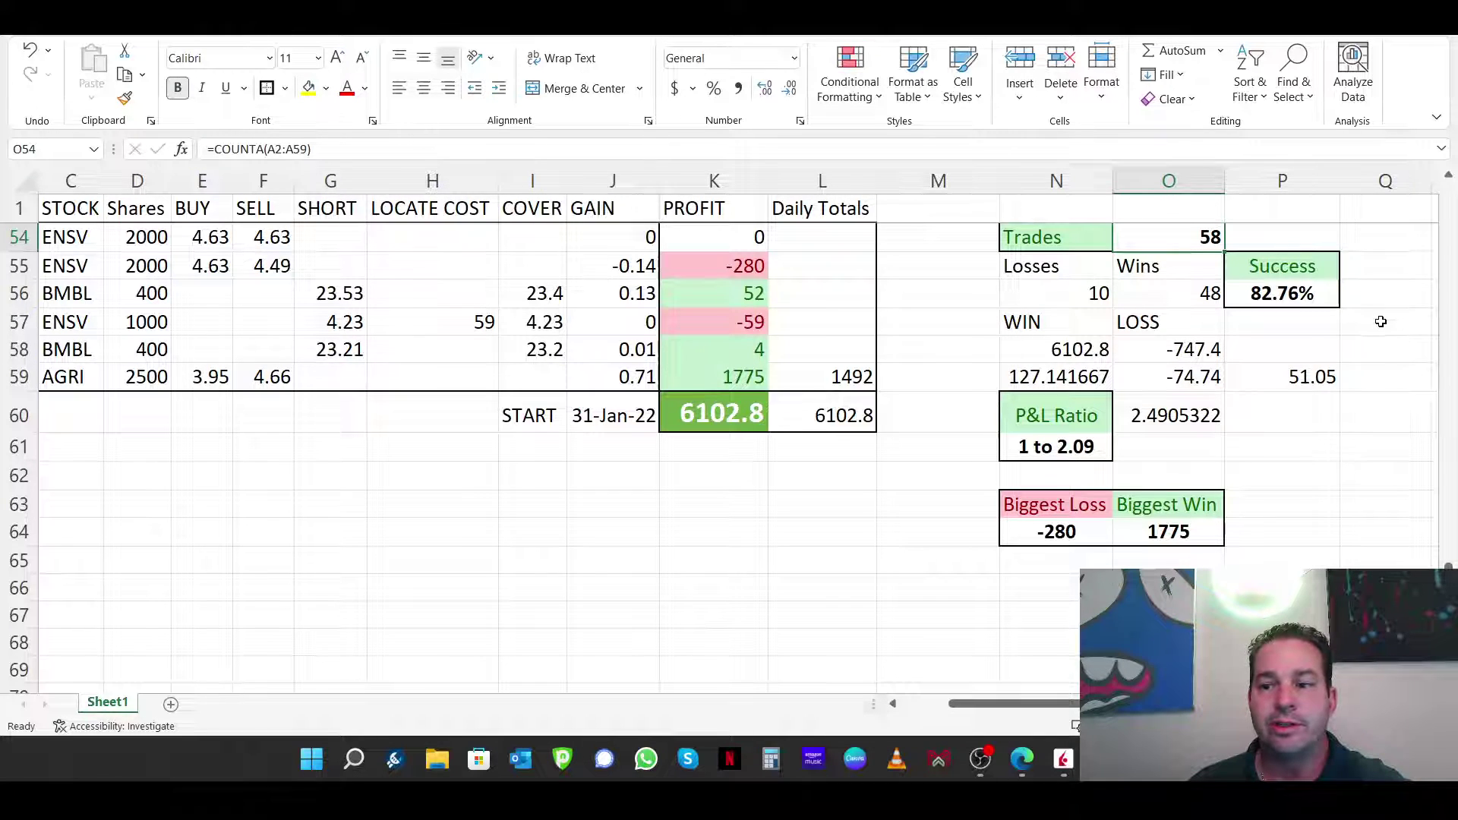
{"action": "left_click", "coordinate": [1281, 294]}
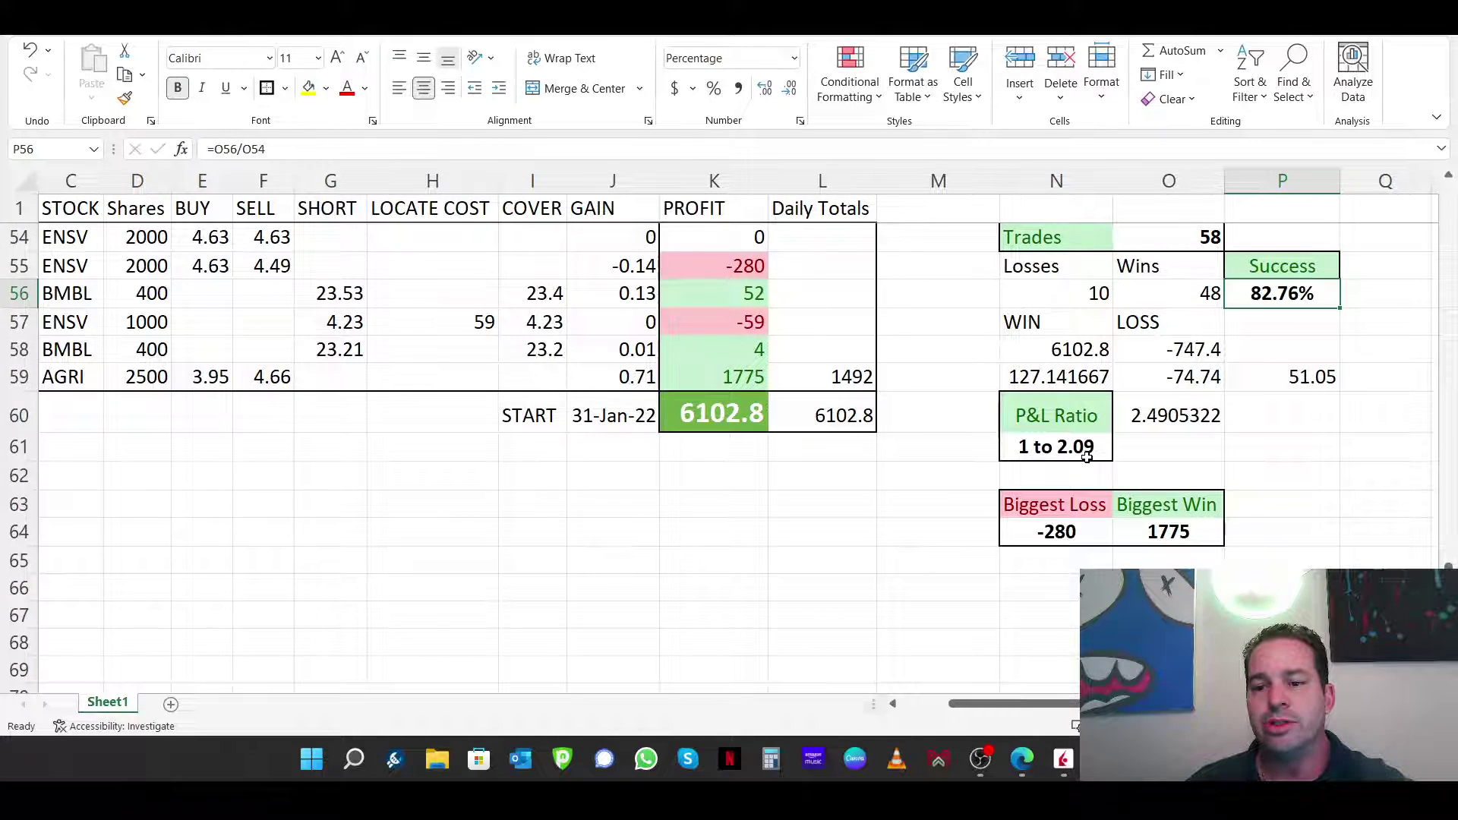
{"action": "left_click_drag", "start_coordinate": [1117, 533], "coordinate": [1087, 536]}
{"action": "left_click", "coordinate": [1173, 533]}
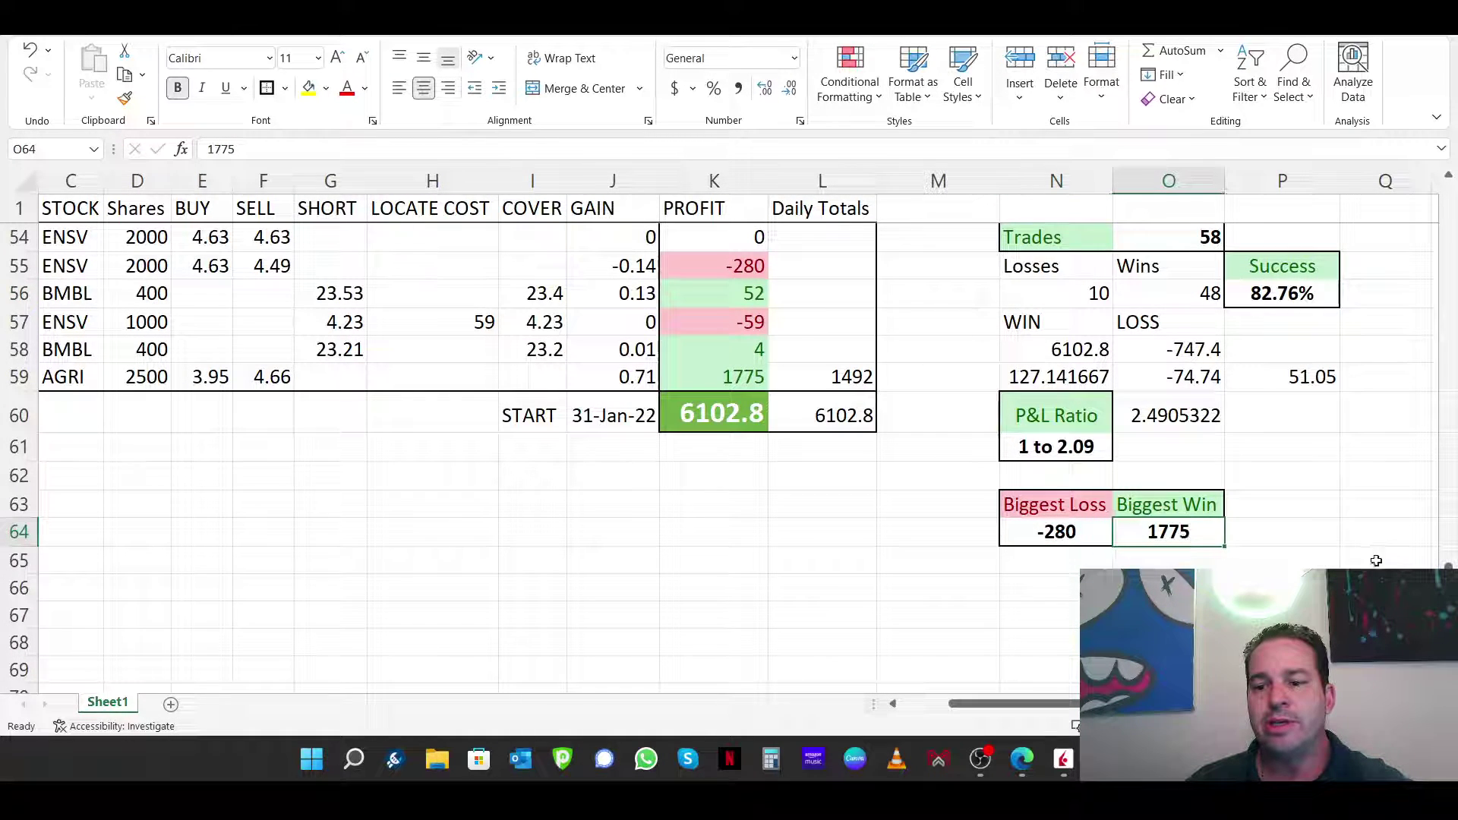